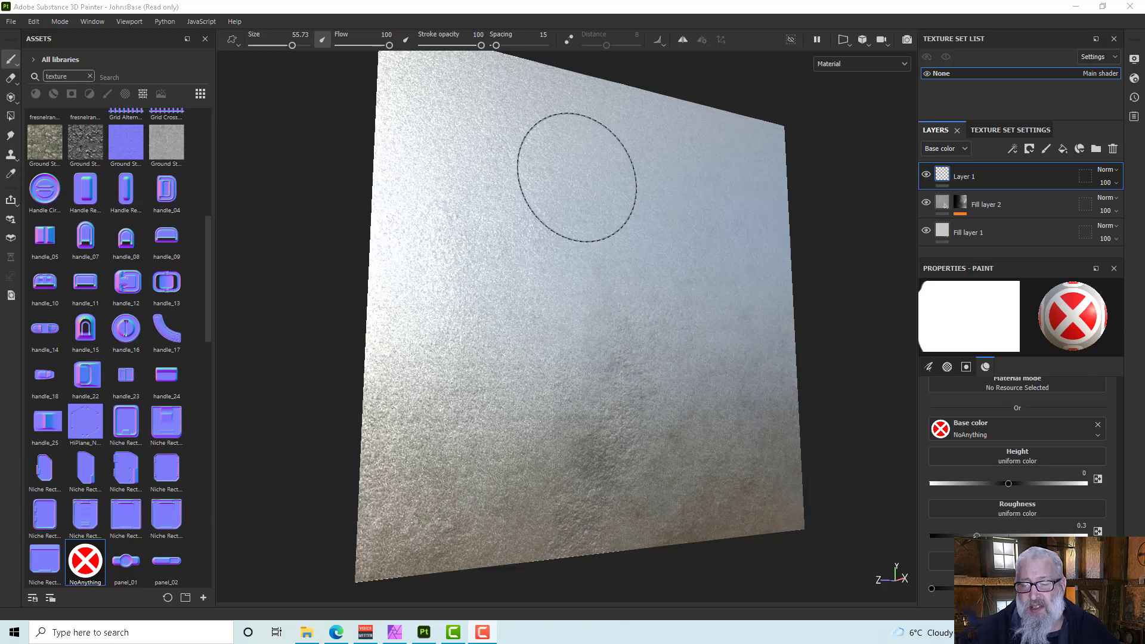
- Stamp the NoAnything sign once onto the upper middle area of the metal plane with the paint brush
{"action": "left_click", "coordinate": [578, 178]}
{"action": "mouse_move", "coordinate": [627, 185]}
{"action": "left_mouse_down", "text": "alt"}
{"action": "mouse_move", "coordinate": [594, 281]}
{"action": "mouse_move", "coordinate": [673, 274]}
{"action": "left_mouse_up", "text": "alt"}
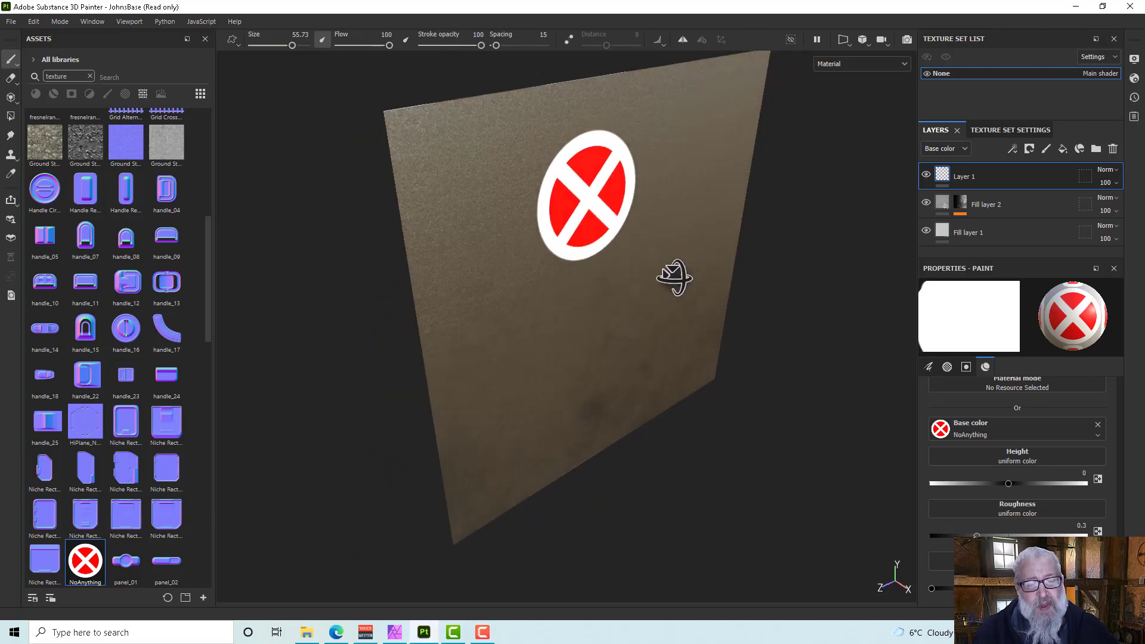
{"action": "scroll", "coordinate": [584, 230], "scroll_direction": "up", "scroll_amount": 5}
{"action": "scroll", "coordinate": [583, 230], "scroll_direction": "up", "scroll_amount": 2}
{"action": "left_click_drag", "start_coordinate": [573, 239], "coordinate": [664, 348], "text": "alt"}
{"action": "scroll", "coordinate": [564, 308], "scroll_direction": "down", "scroll_amount": 3}
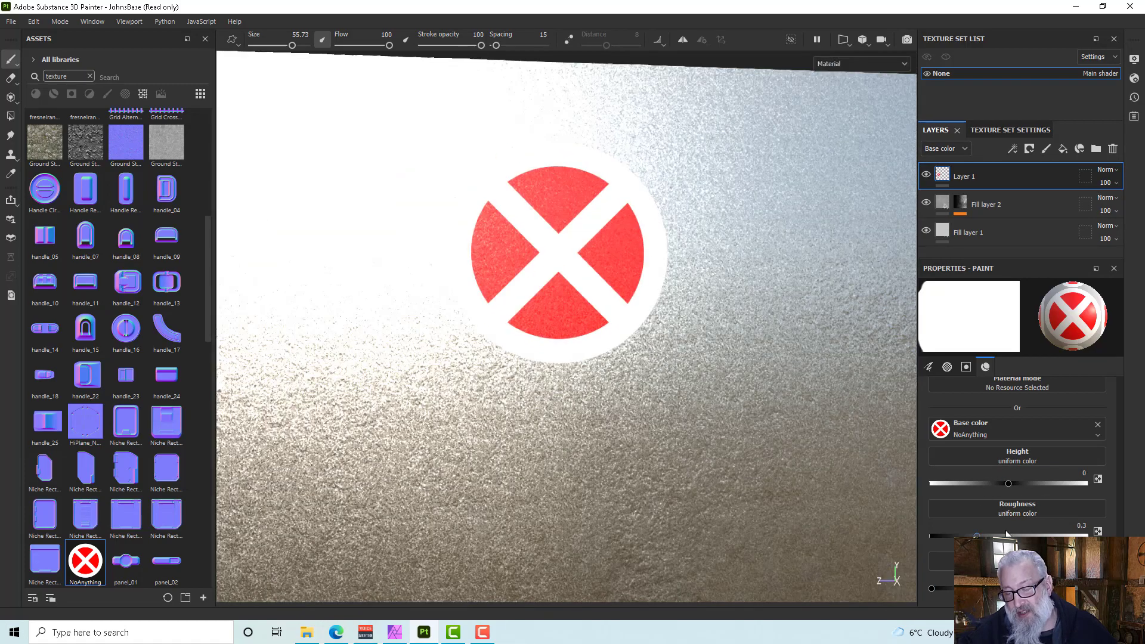
{"action": "mouse_move", "coordinate": [654, 345]}
{"action": "left_mouse_down", "text": "alt"}
{"action": "mouse_move", "coordinate": [710, 358]}
{"action": "mouse_move", "coordinate": [701, 333]}
{"action": "left_mouse_up", "text": "alt"}
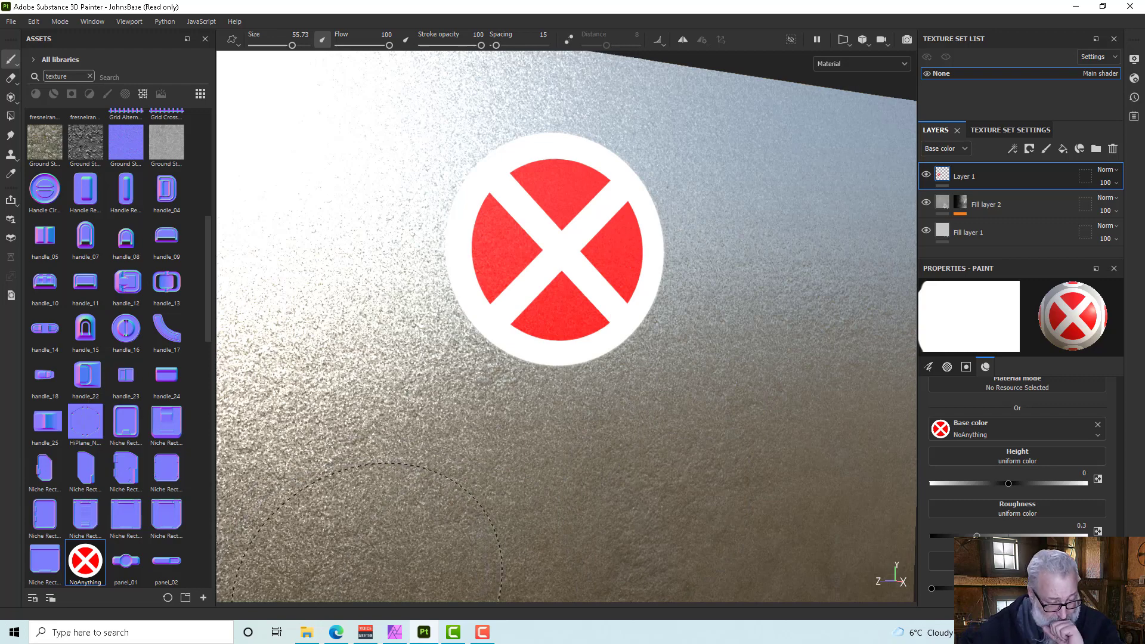
- Switch to Affinity Photo and examine the complete NoAnything.png sign with its transparent corners
{"action": "left_click", "coordinate": [402, 633]}
{"action": "scroll", "coordinate": [581, 350], "scroll_direction": "down", "scroll_amount": 3}
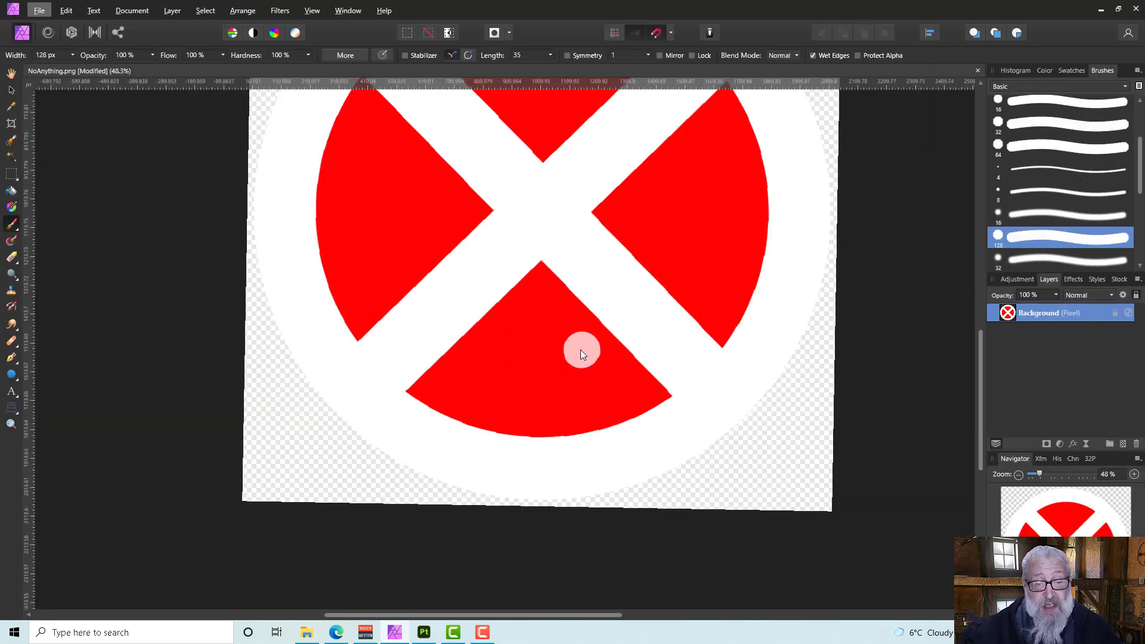
{"action": "scroll", "coordinate": [579, 349], "scroll_direction": "down", "scroll_amount": 3, "text": "alt"}
{"action": "scroll", "coordinate": [578, 349], "scroll_direction": "up", "scroll_amount": 3, "text": "alt"}
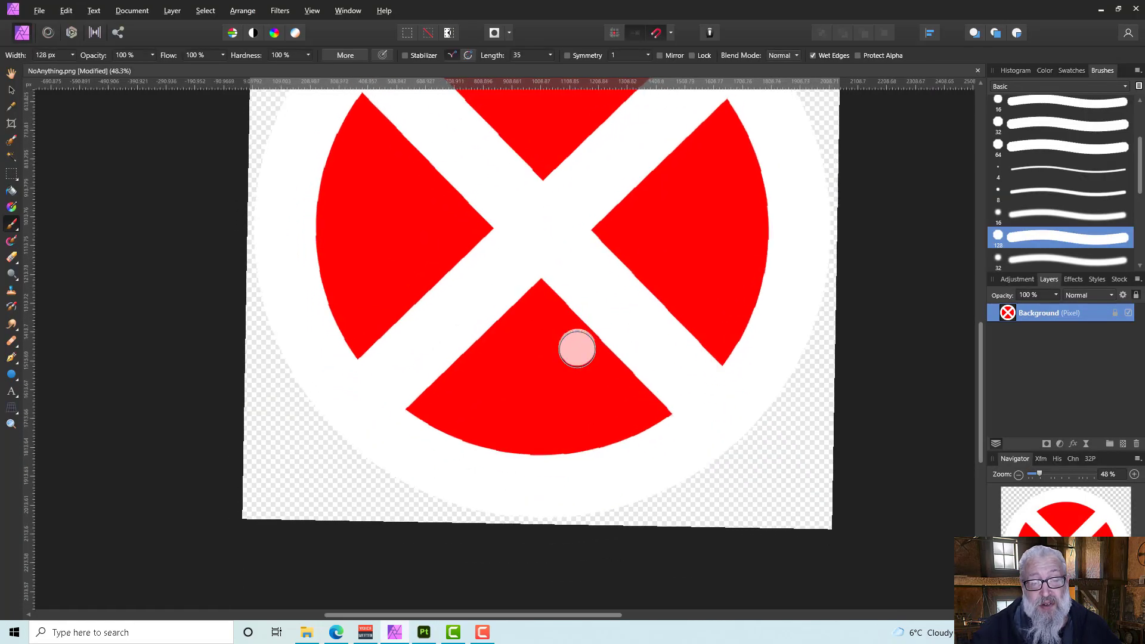
{"action": "scroll", "coordinate": [577, 348], "scroll_direction": "up", "scroll_amount": 1, "text": "alt"}
{"action": "scroll", "coordinate": [577, 349], "scroll_direction": "down", "scroll_amount": 1}
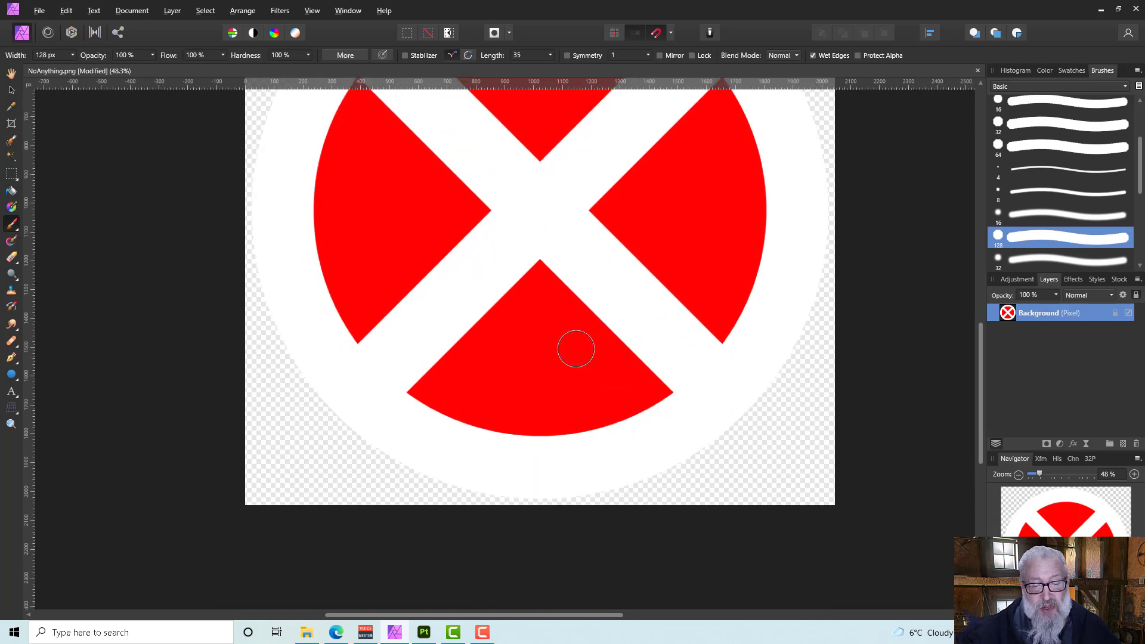
{"action": "scroll", "coordinate": [576, 349], "scroll_direction": "up", "scroll_amount": 1}
{"action": "scroll", "coordinate": [577, 349], "scroll_direction": "down", "scroll_amount": 2, "text": "alt"}
{"action": "scroll", "coordinate": [576, 349], "scroll_direction": "up", "scroll_amount": 2, "text": "alt"}
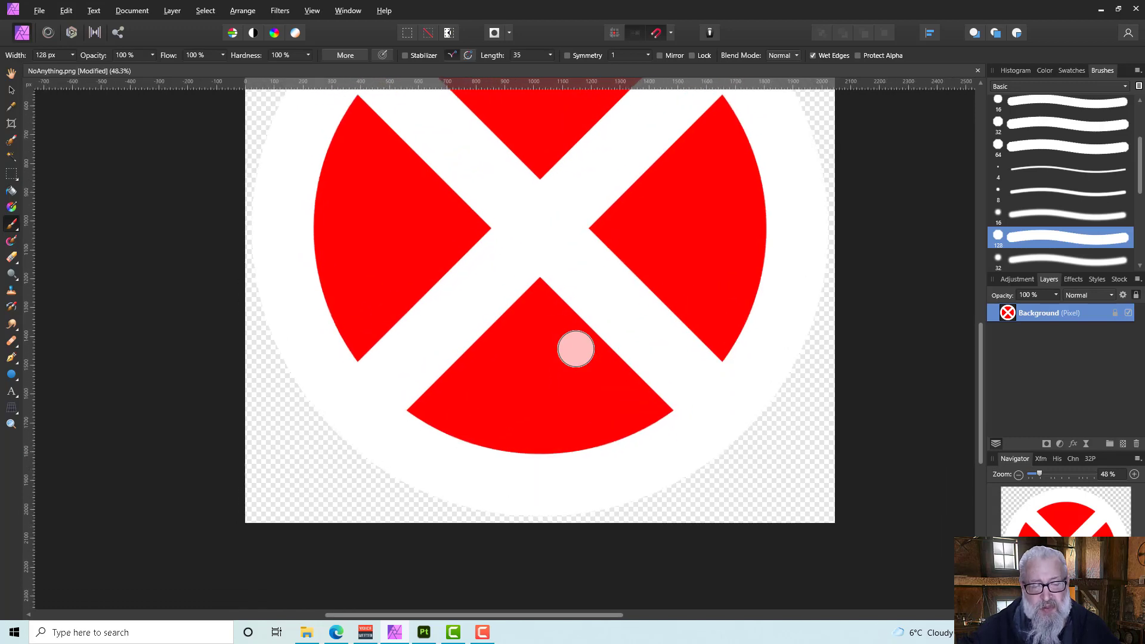
{"action": "scroll", "coordinate": [576, 349], "scroll_direction": "down", "scroll_amount": 2, "text": "shift"}
{"action": "scroll", "coordinate": [576, 349], "scroll_direction": "up", "scroll_amount": 2, "text": "shift"}
{"action": "scroll", "coordinate": [576, 349], "scroll_direction": "down", "scroll_amount": 3, "text": "ctrl"}
{"action": "scroll", "coordinate": [576, 349], "scroll_direction": "up", "scroll_amount": 1, "text": "ctrl"}
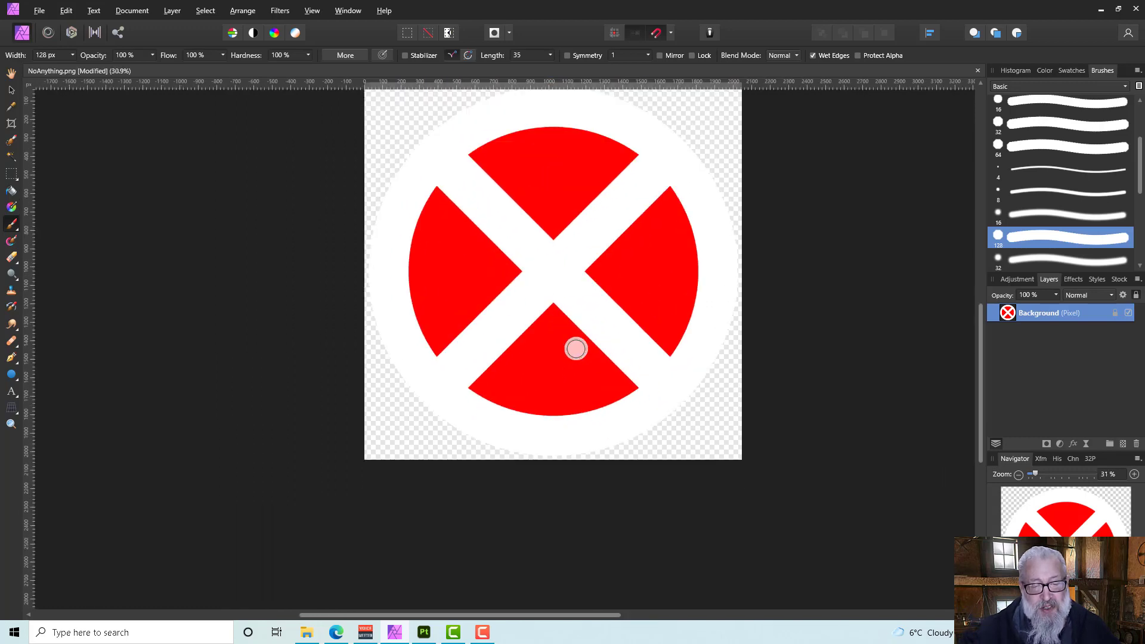
{"action": "middle_click_drag", "start_coordinate": [867, 311], "coordinate": [889, 373]}
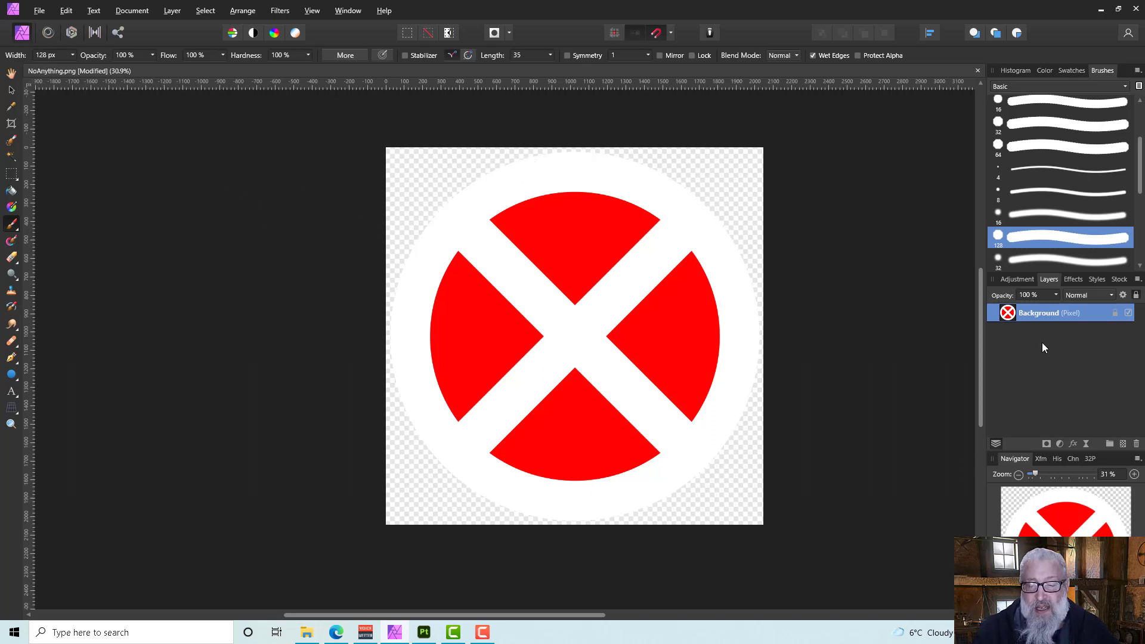
- Add a new pixel layer and flood-select the transparent area outside the circular sign on the Background layer
{"action": "left_click", "coordinate": [1124, 444]}
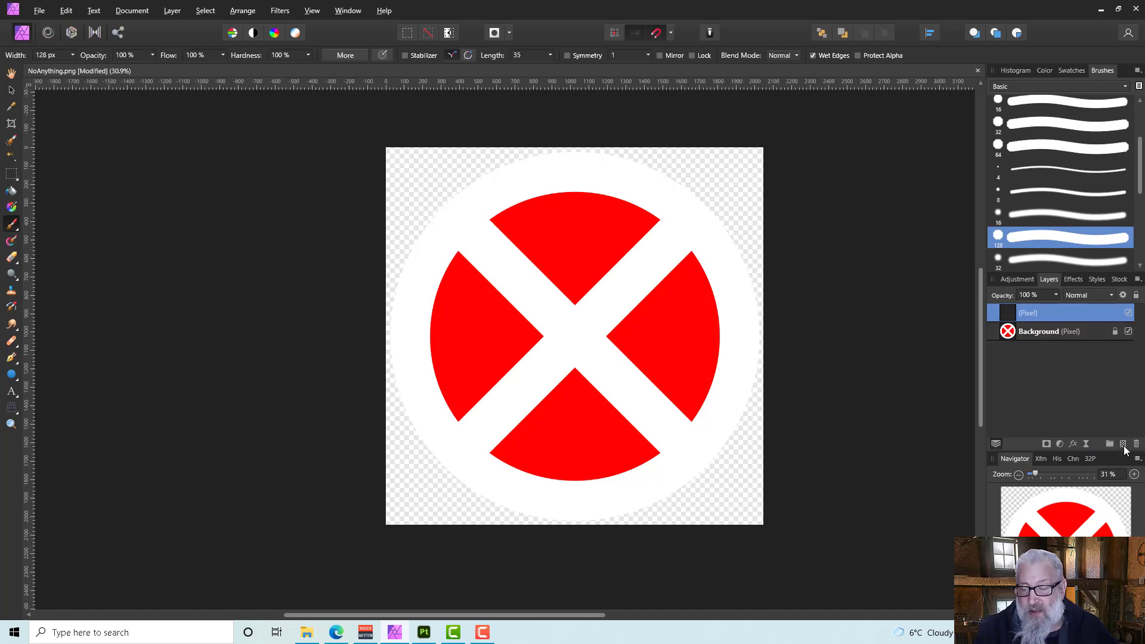
{"action": "left_click", "coordinate": [1036, 333]}
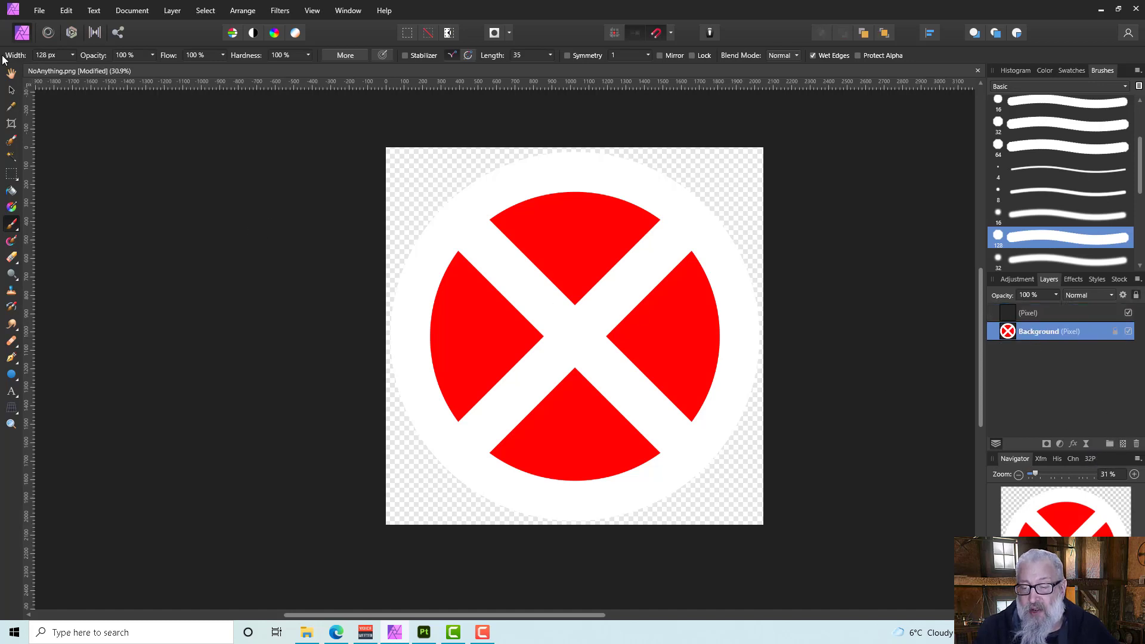
{"action": "left_click", "coordinate": [11, 142]}
{"action": "left_click", "coordinate": [12, 156]}
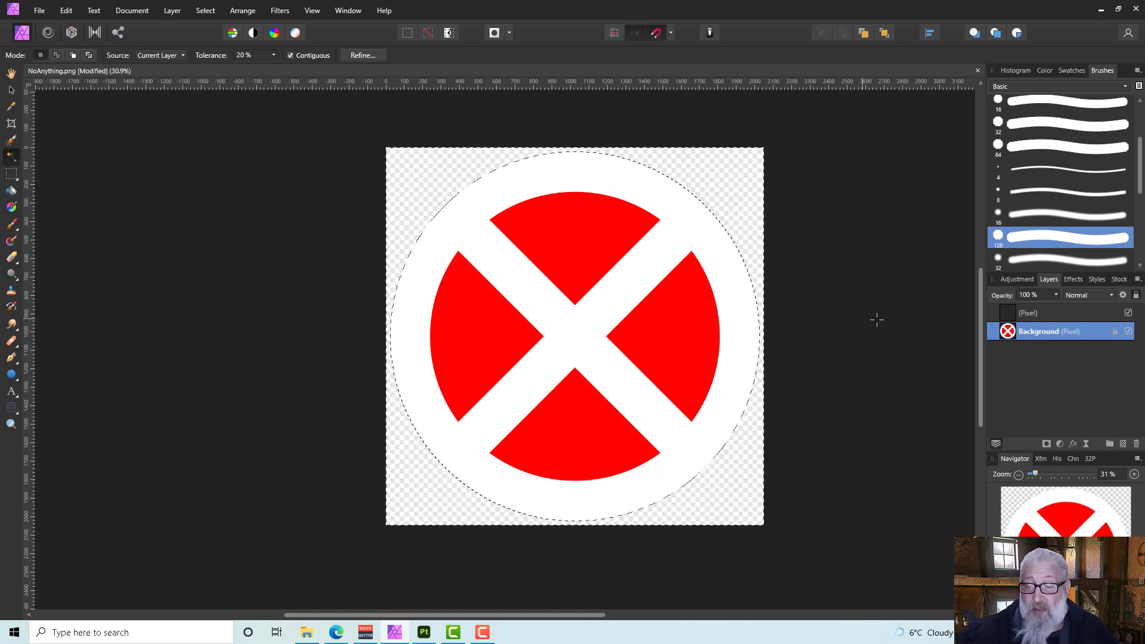
- Fill the selected area outside the circle with black on the new pixel layer
{"action": "left_click", "coordinate": [1058, 308]}
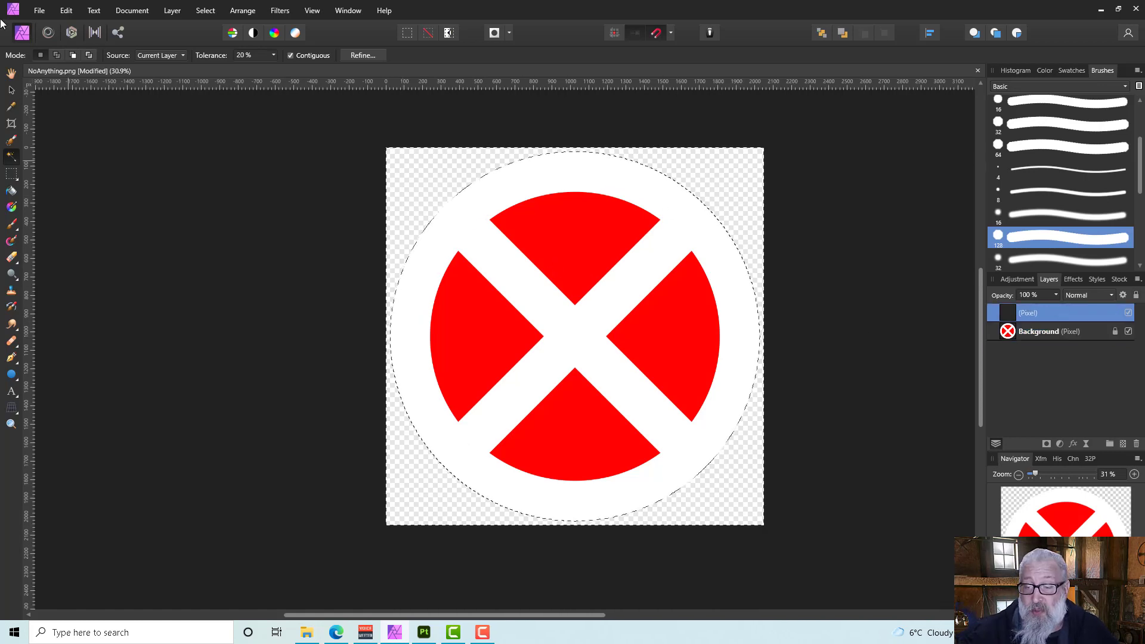
{"action": "left_click", "coordinate": [11, 191]}
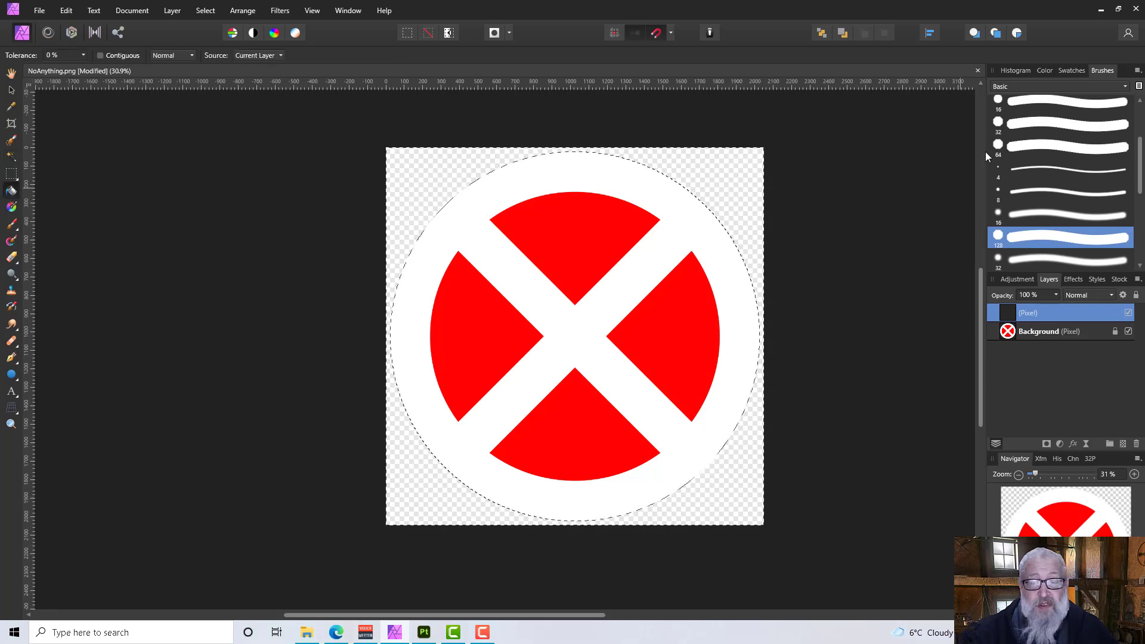
{"action": "left_click", "coordinate": [1045, 71]}
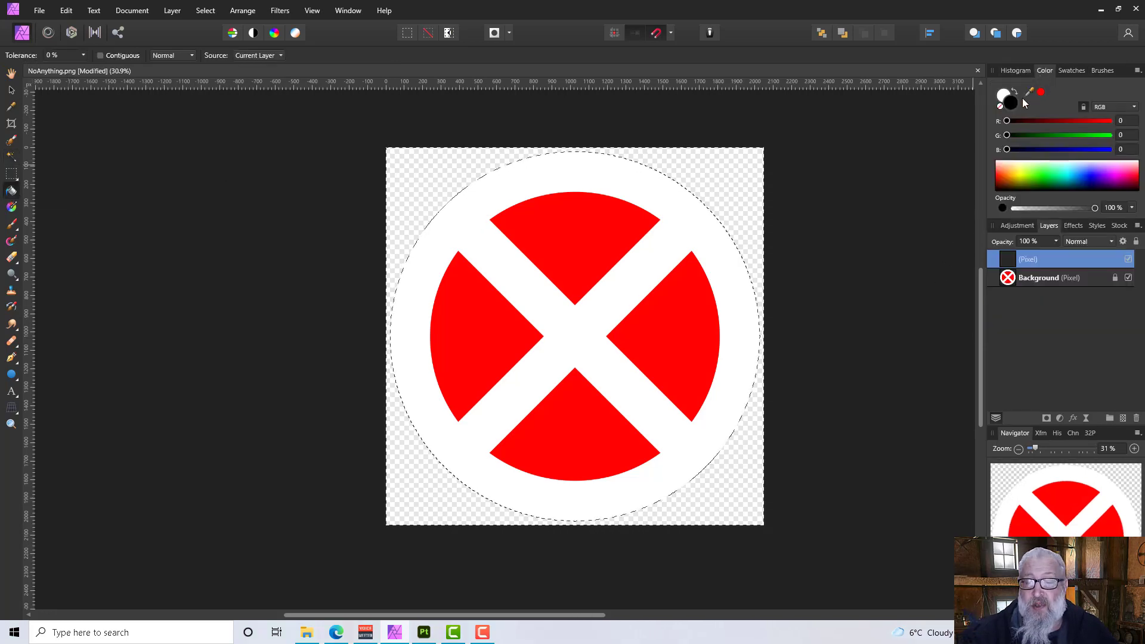
{"action": "left_click", "coordinate": [753, 174]}
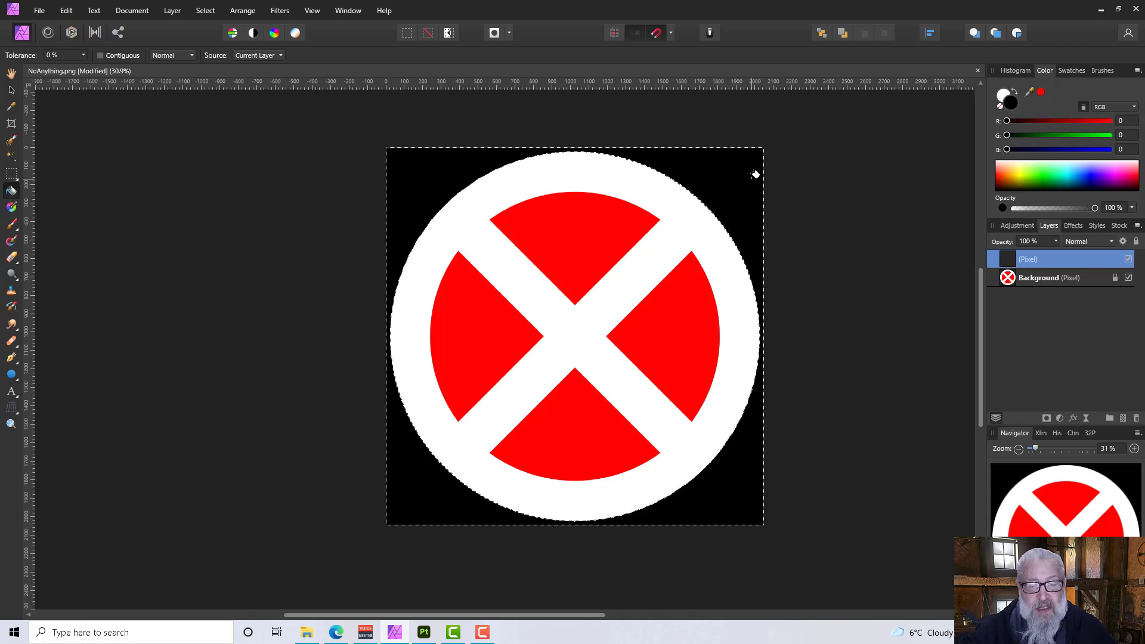
- Invert the pixel selection and flood-fill the circle with white on the same pixel layer
{"action": "left_click", "coordinate": [1017, 90]}
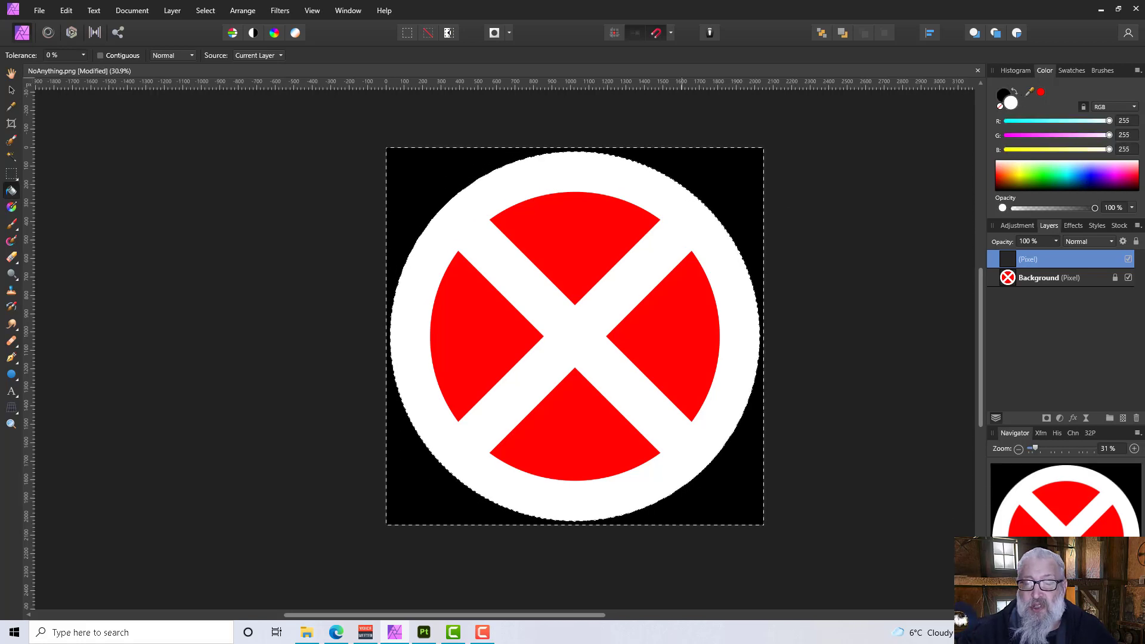
{"action": "left_click", "coordinate": [205, 11]}
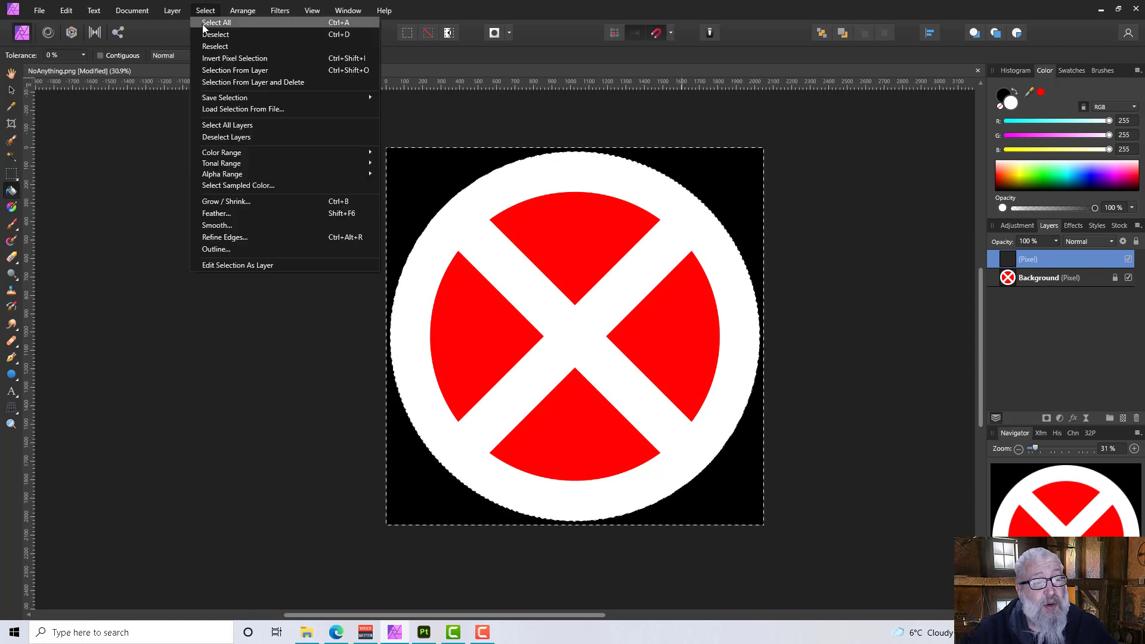
{"action": "left_click", "coordinate": [216, 58]}
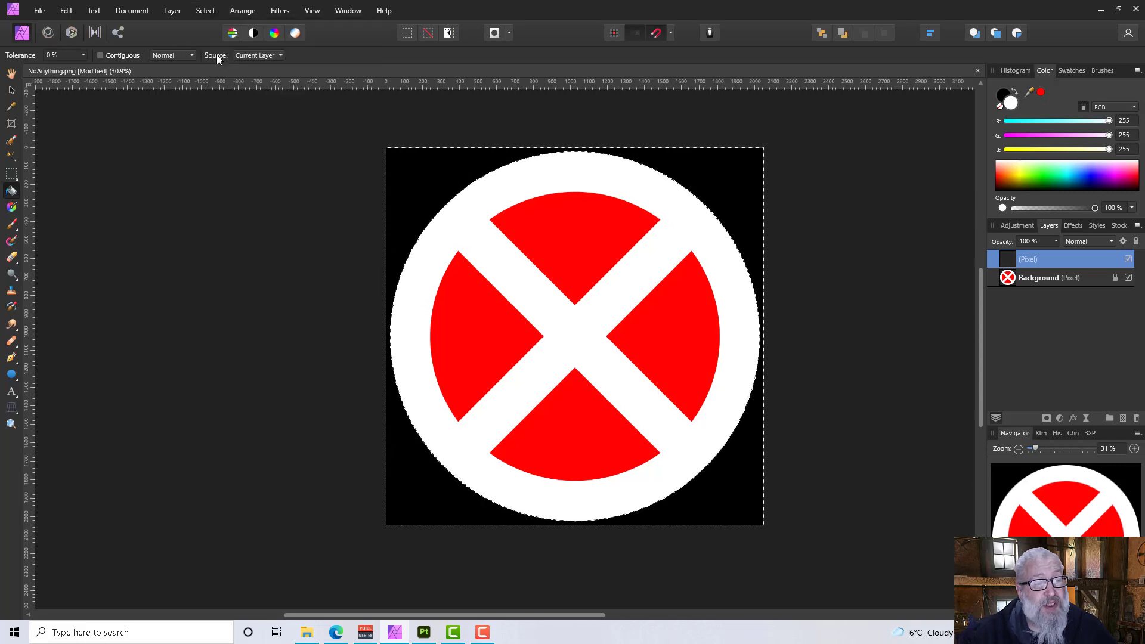
{"action": "left_click", "coordinate": [469, 226]}
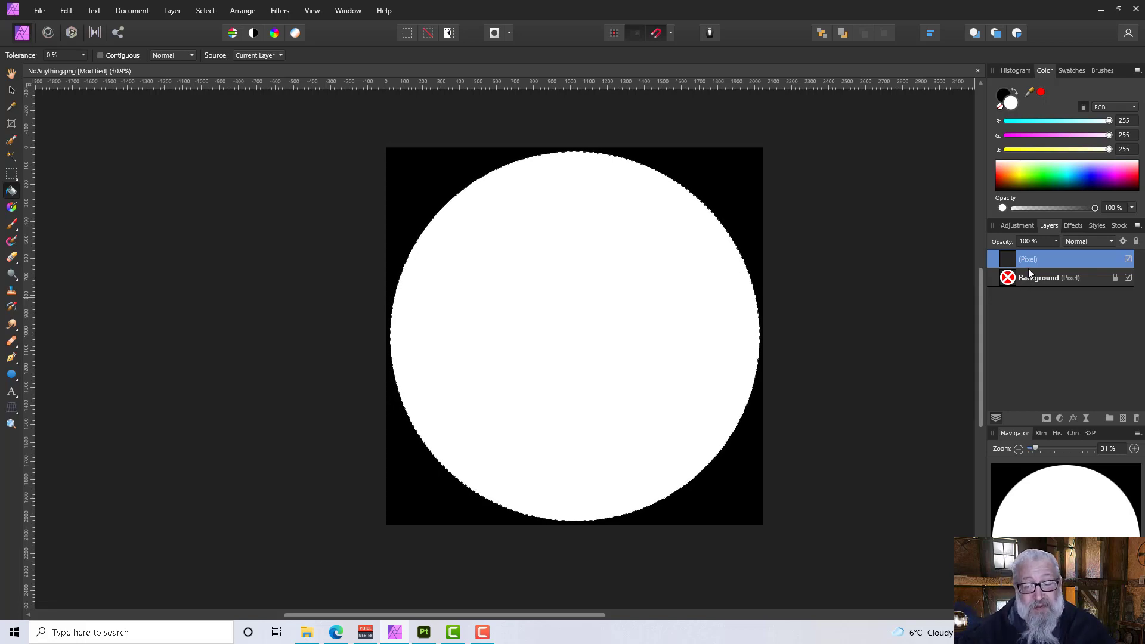
- Duplicate the black-and-white mask layer and rename the lower copy Alpha
{"action": "right_click", "coordinate": [996, 263]}
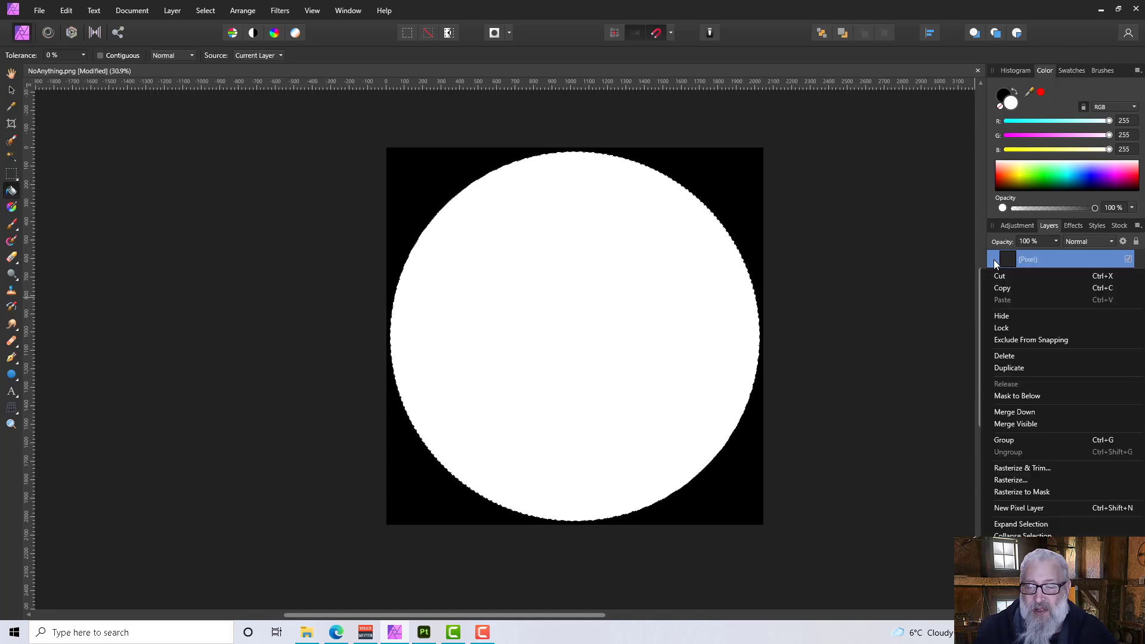
{"action": "left_click", "coordinate": [1013, 369]}
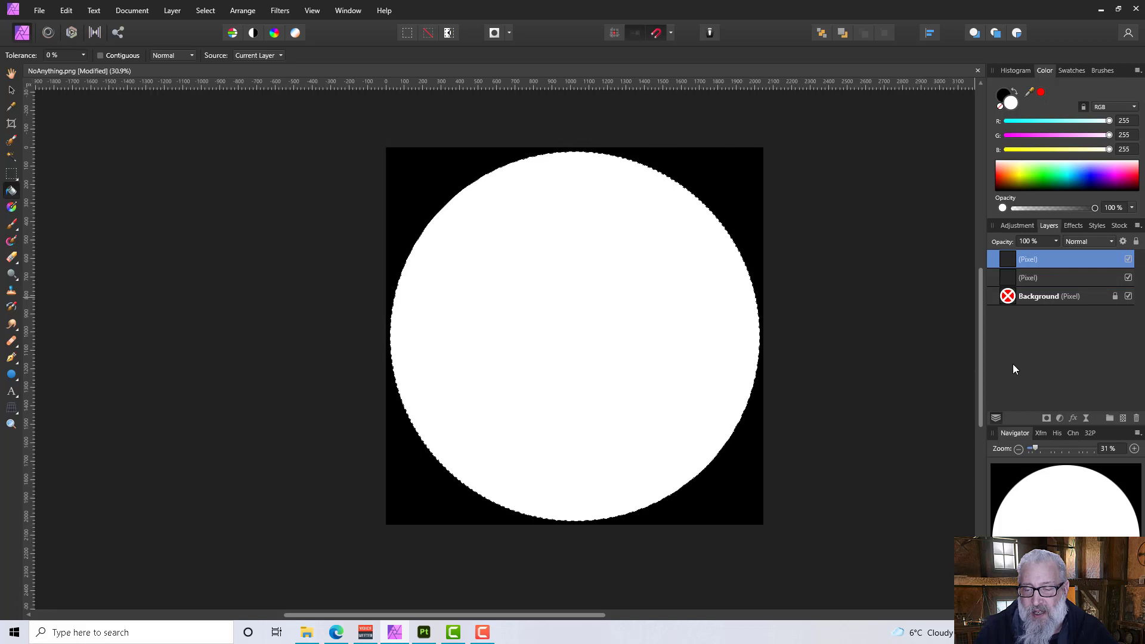
{"action": "double_click", "coordinate": [1026, 278]}
{"action": "type", "text": "Alpha"}
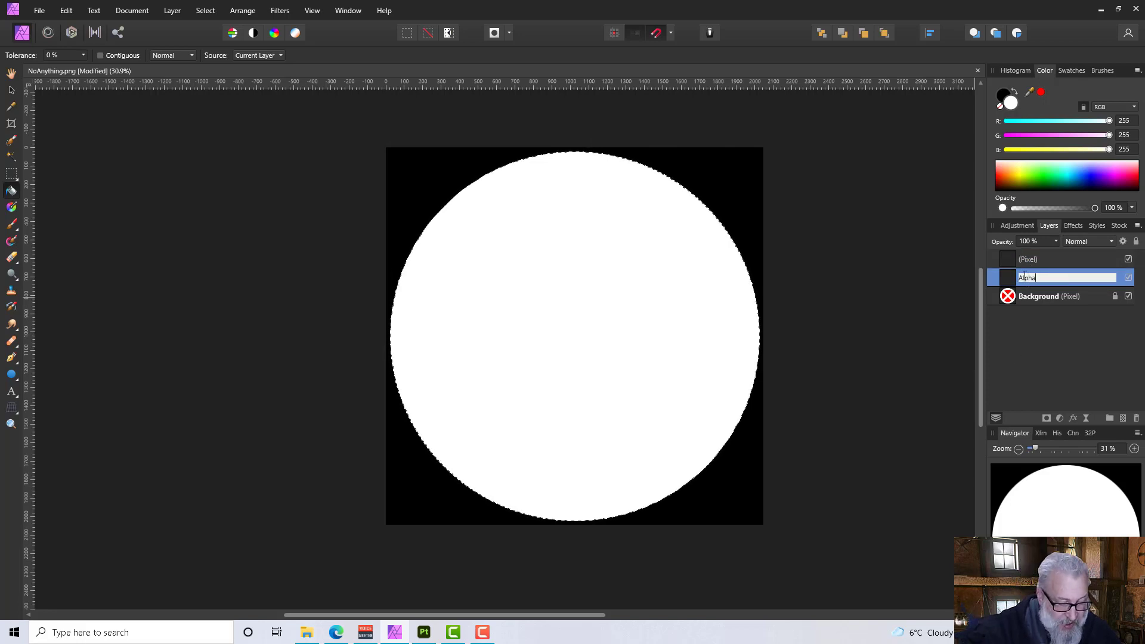
{"action": "key", "text": "Return"}
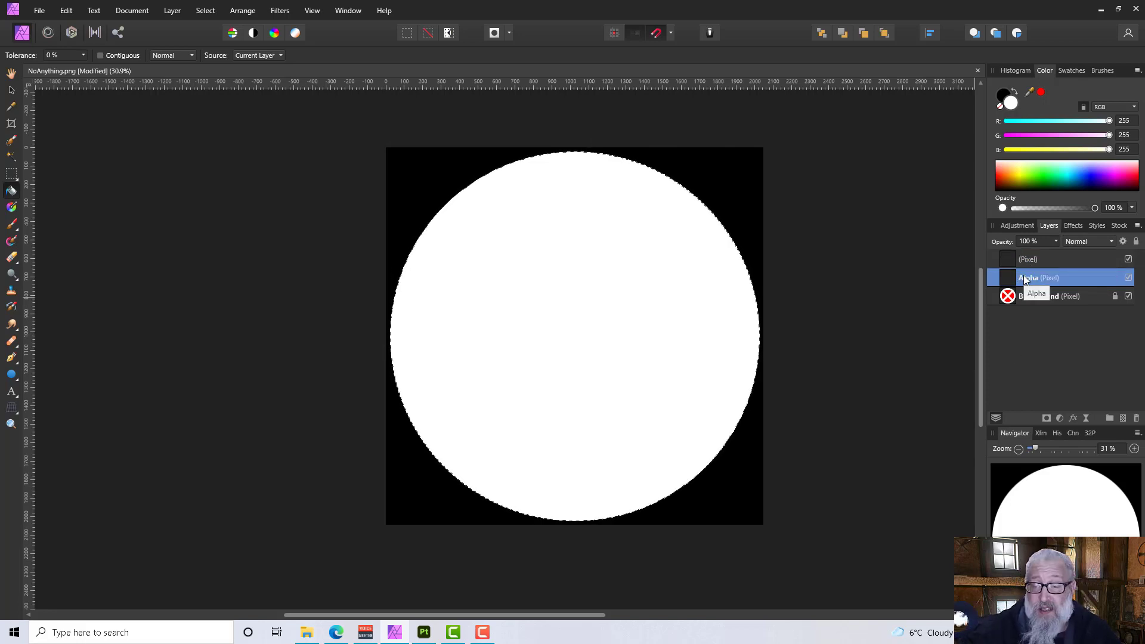
- Rename the topmost mask layer Rough
{"action": "double_click", "coordinate": [1031, 259]}
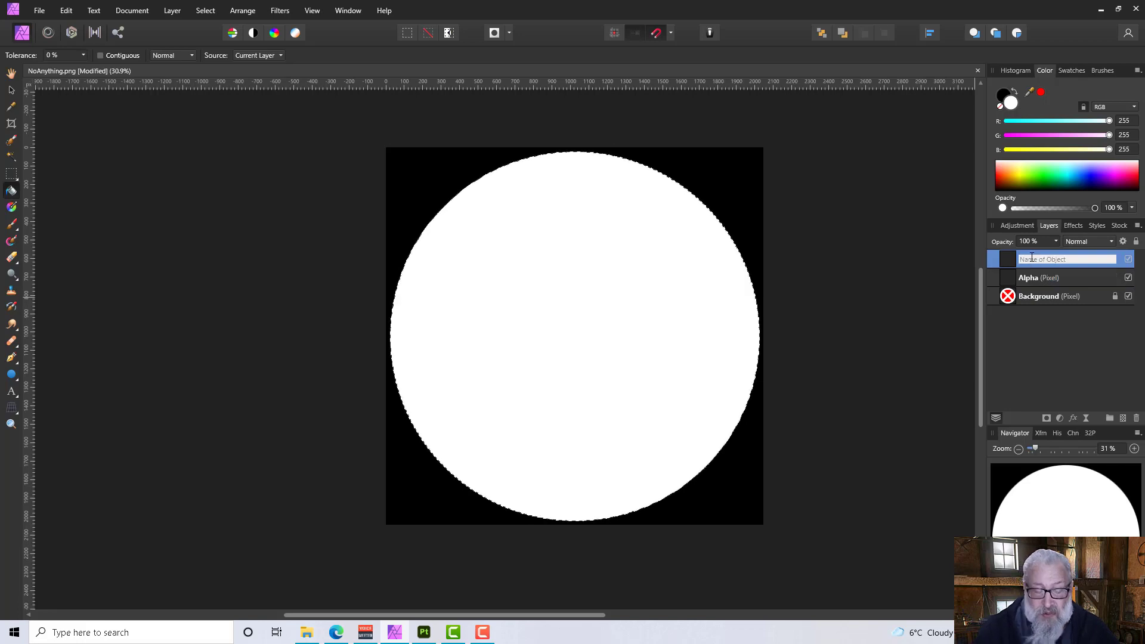
{"action": "type", "text": "Rough"}
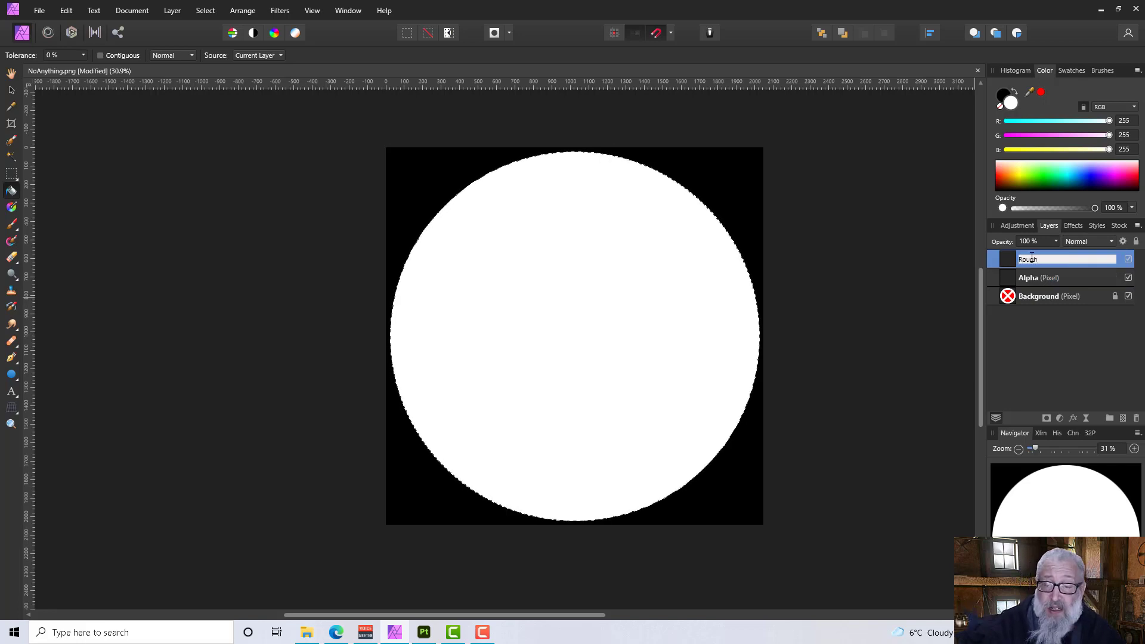
{"action": "key", "text": "Return"}
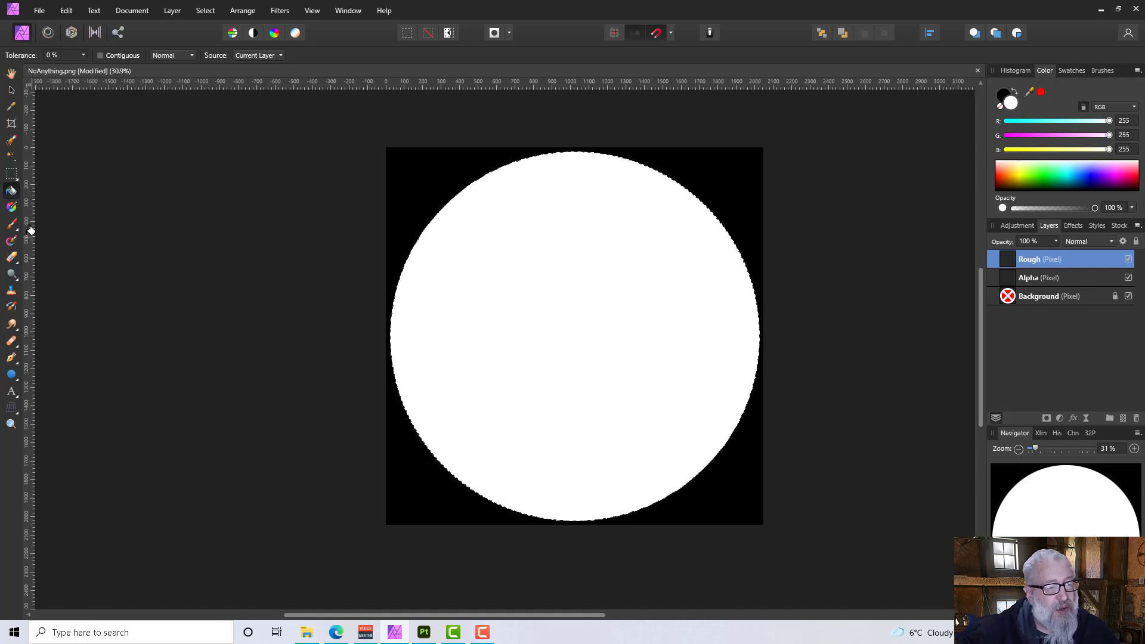
- Activate the Paint Brush and set the white colour swatch to a light grey of RGB 200, 200, 200
{"action": "left_click", "coordinate": [11, 224]}
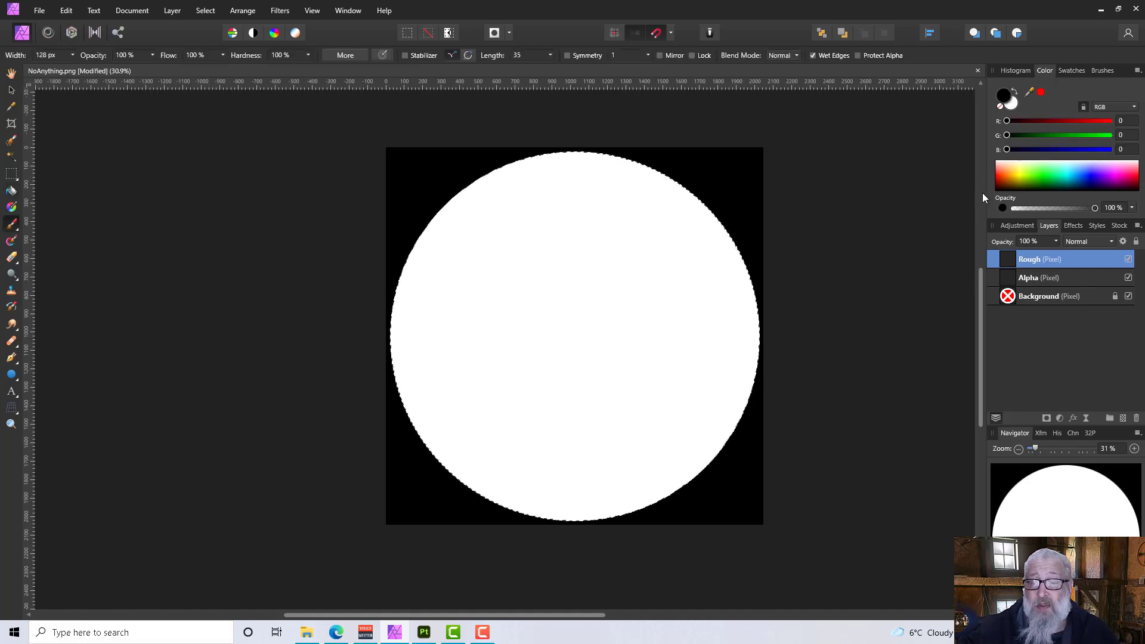
{"action": "left_click", "coordinate": [1012, 104]}
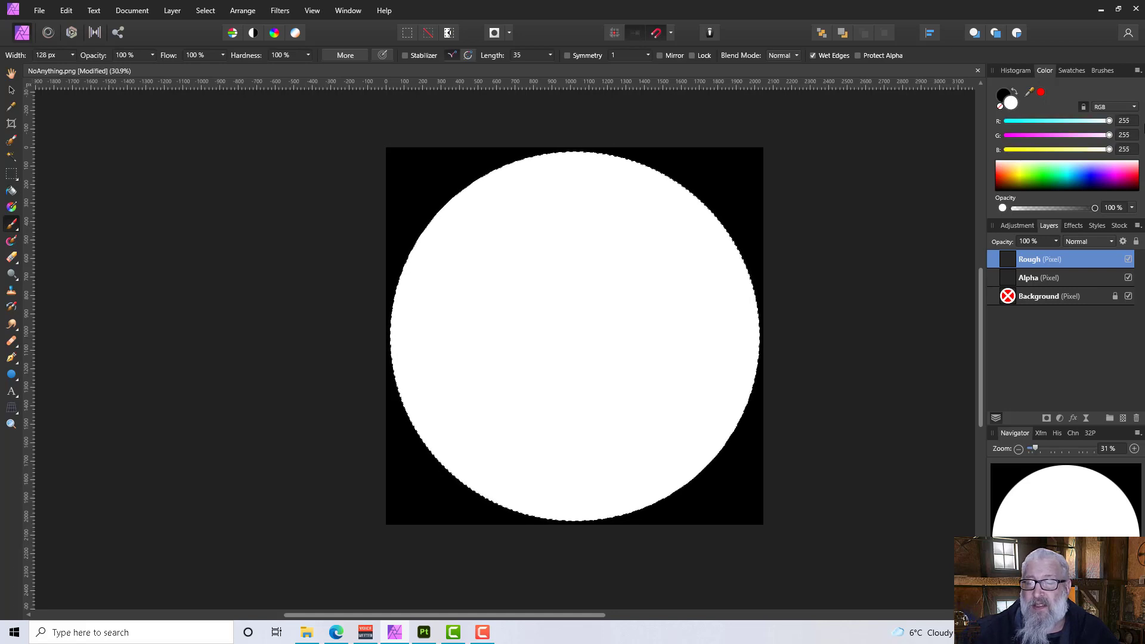
{"action": "left_click", "coordinate": [1123, 121]}
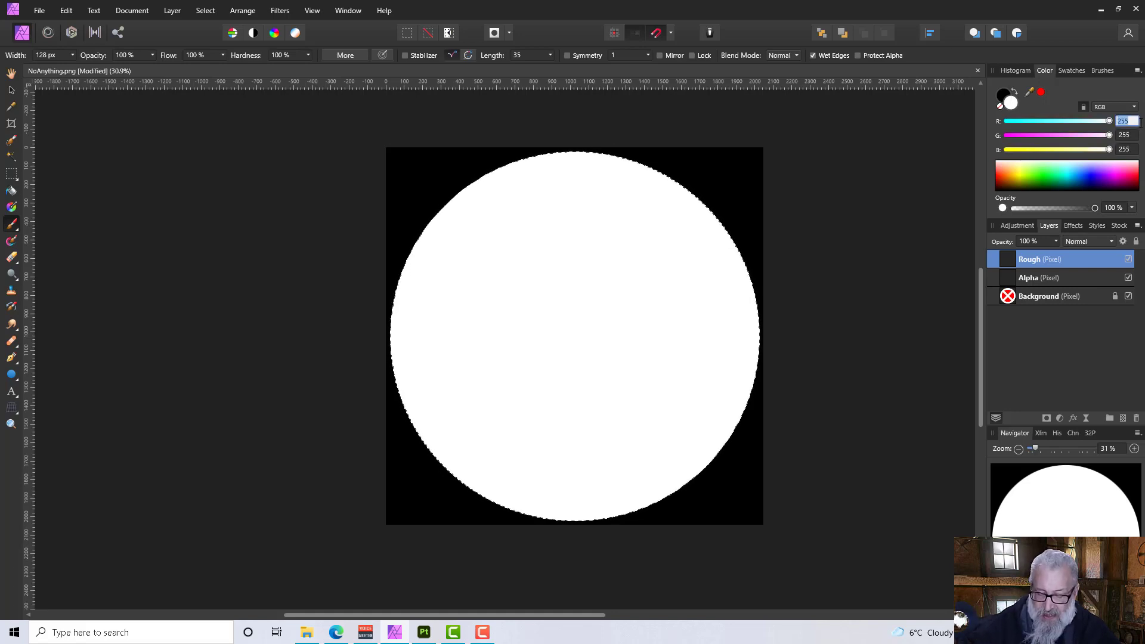
{"action": "type", "text": "200"}
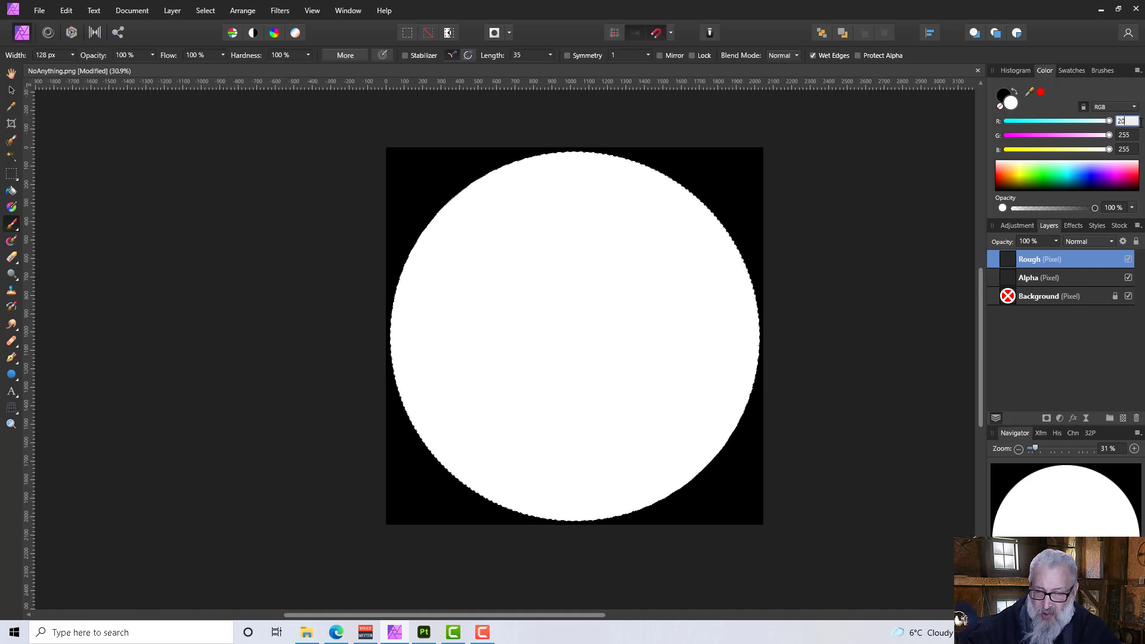
{"action": "key", "text": "Return"}
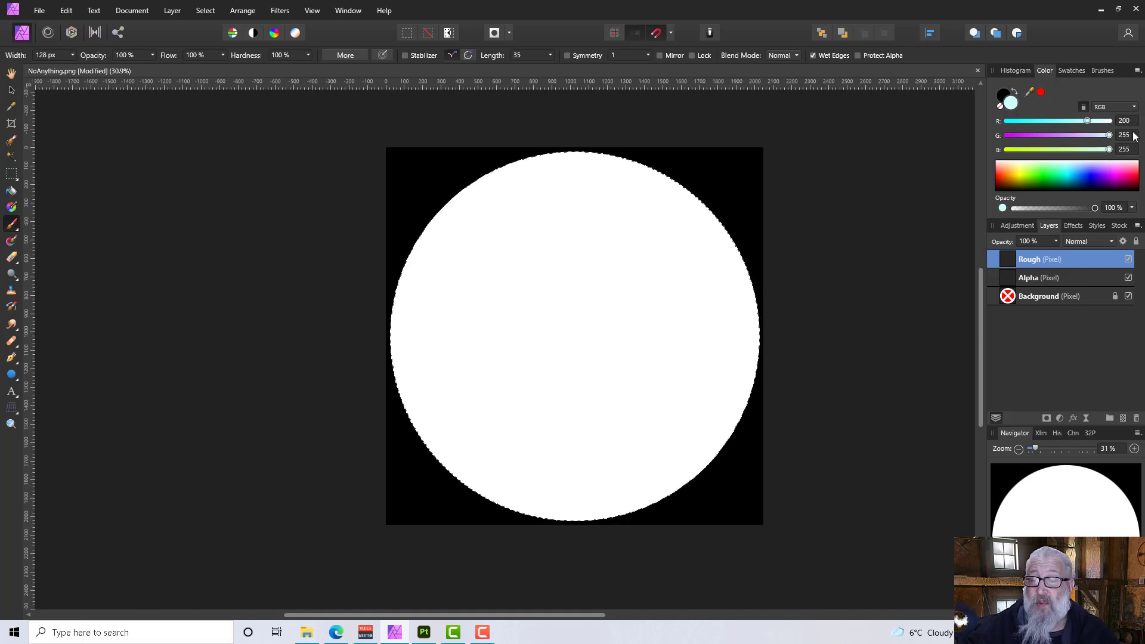
{"action": "left_click", "coordinate": [1133, 135]}
{"action": "type", "text": "200"}
{"action": "key", "text": "Return"}
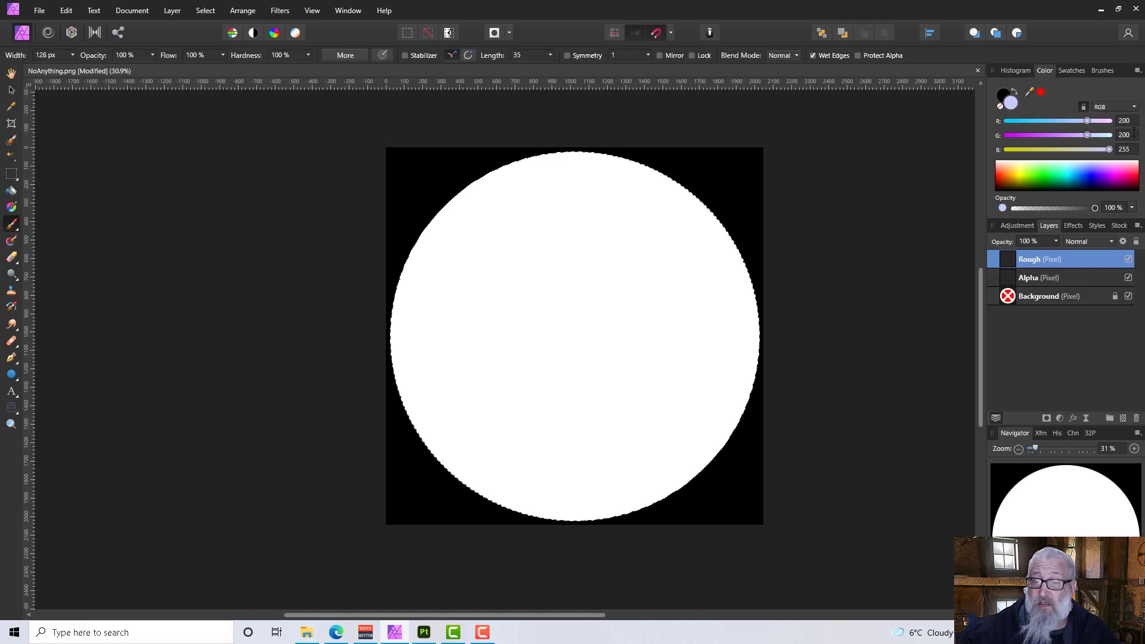
{"action": "left_click", "coordinate": [1132, 150]}
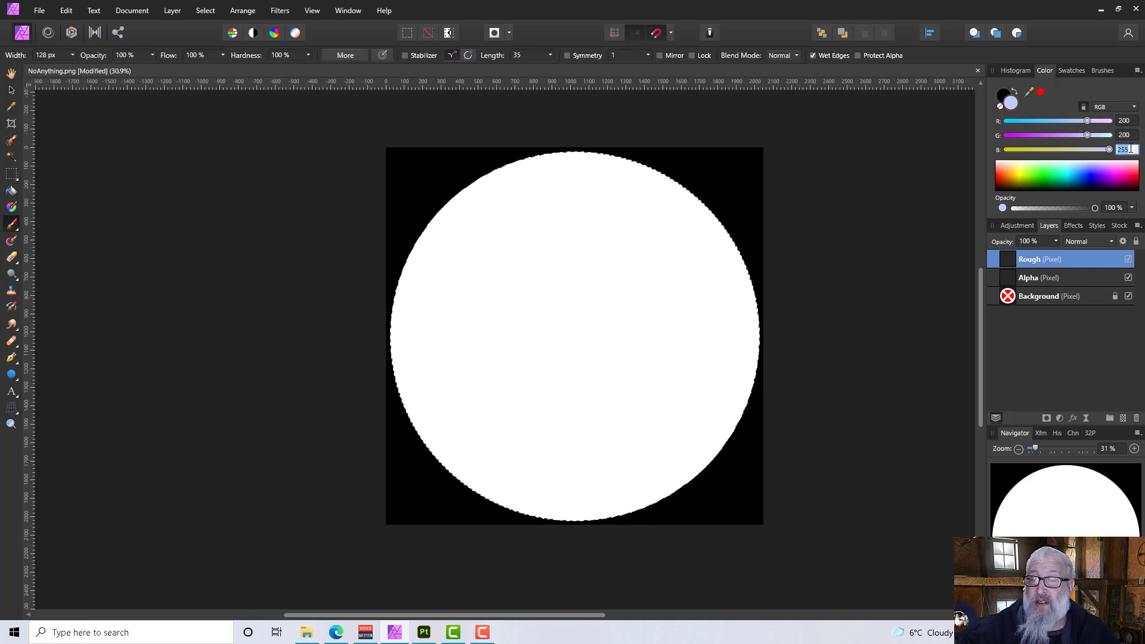
{"action": "type", "text": "200"}
{"action": "key", "text": "Return"}
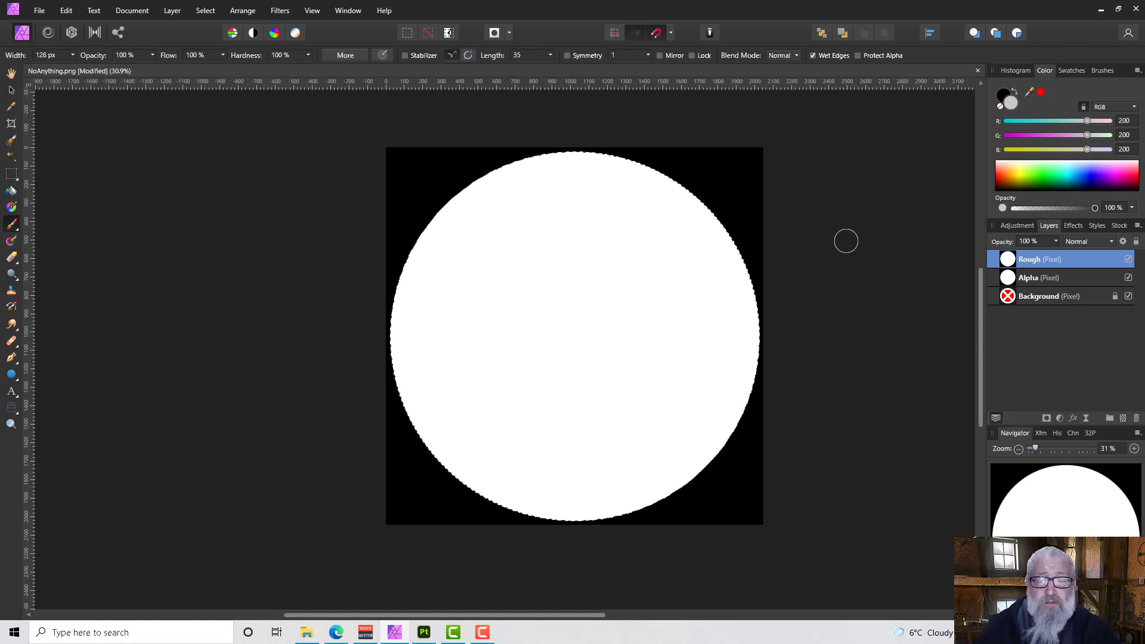
- Choose the third brush in the Dry Media brush category, the 64 px textured one, for painting
{"action": "left_click", "coordinate": [1119, 71]}
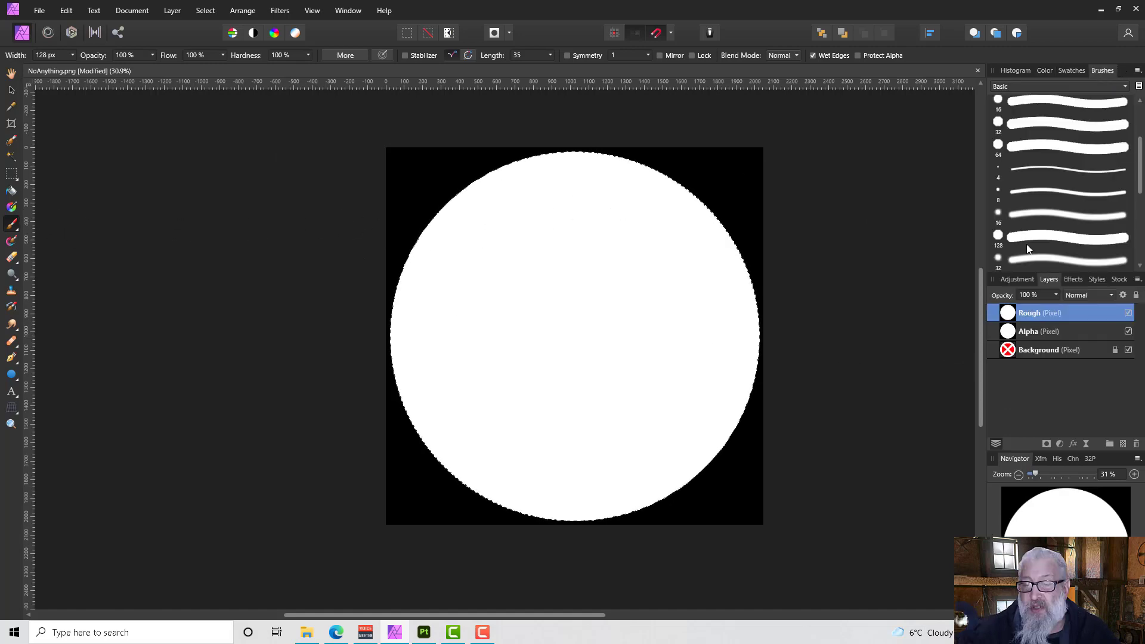
{"action": "scroll", "coordinate": [1031, 220], "scroll_direction": "down", "scroll_amount": 3}
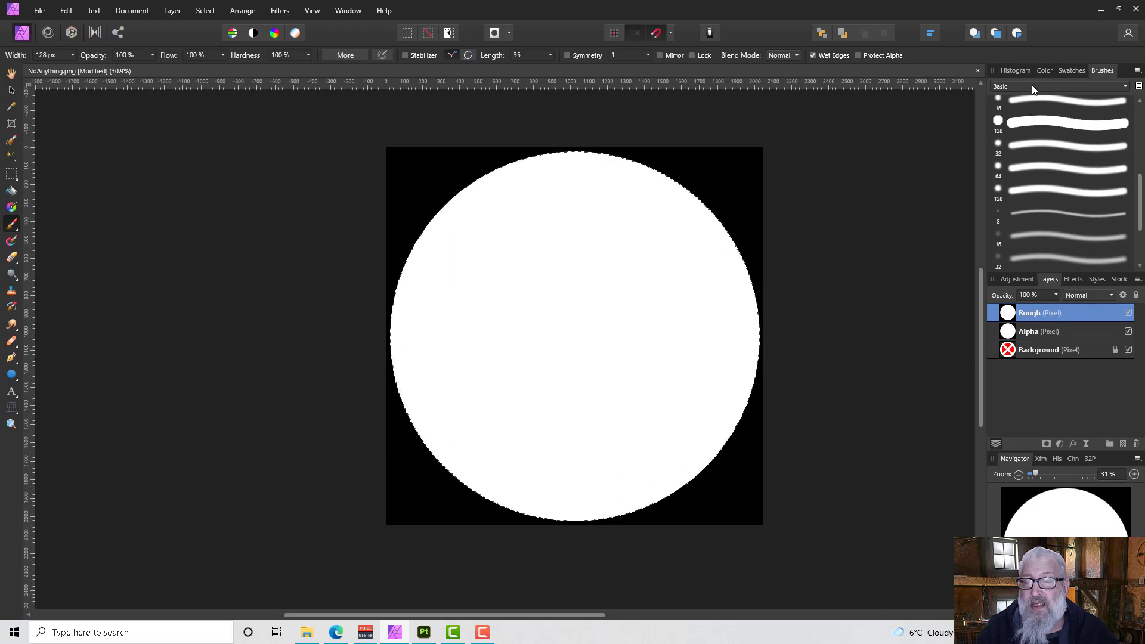
{"action": "left_click", "coordinate": [1107, 87]}
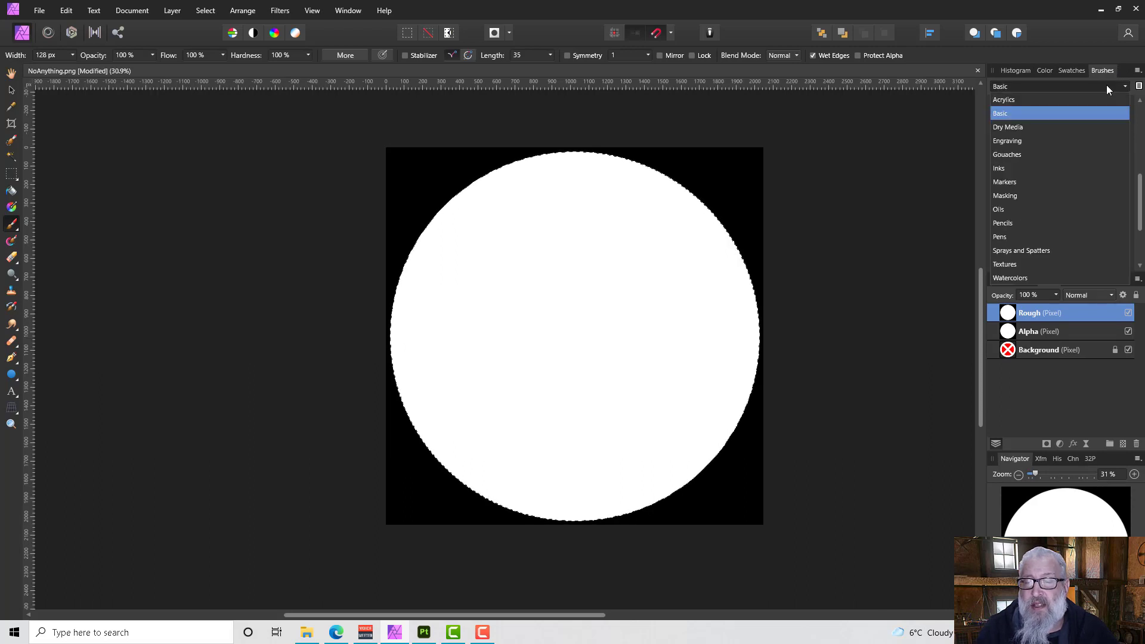
{"action": "left_click", "coordinate": [1053, 127]}
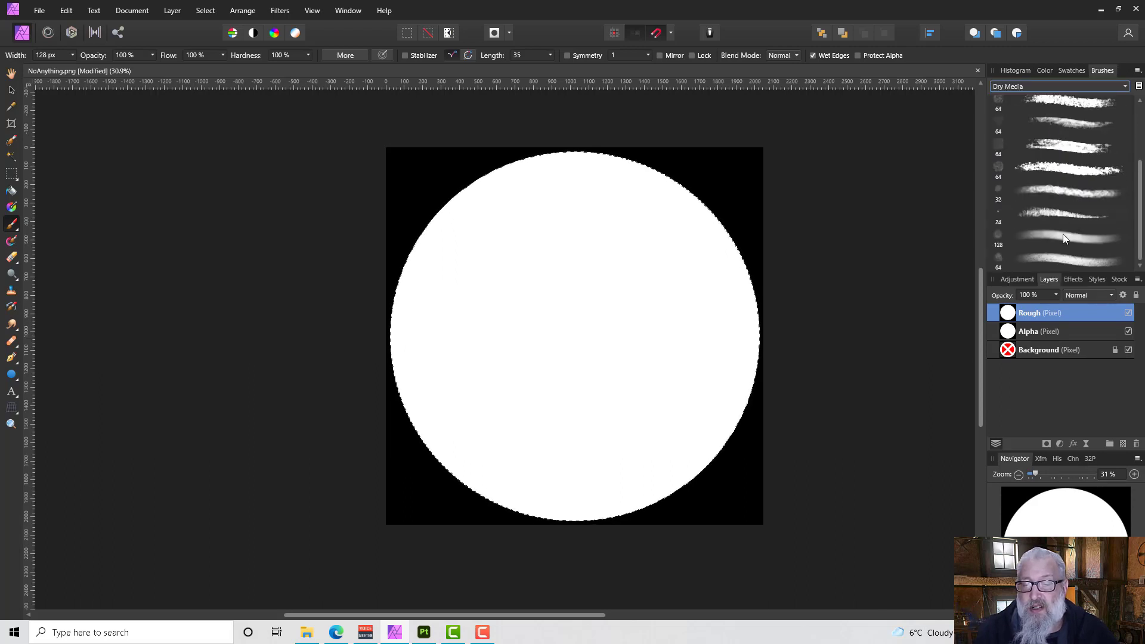
{"action": "scroll", "coordinate": [1056, 214], "scroll_direction": "up", "scroll_amount": 5}
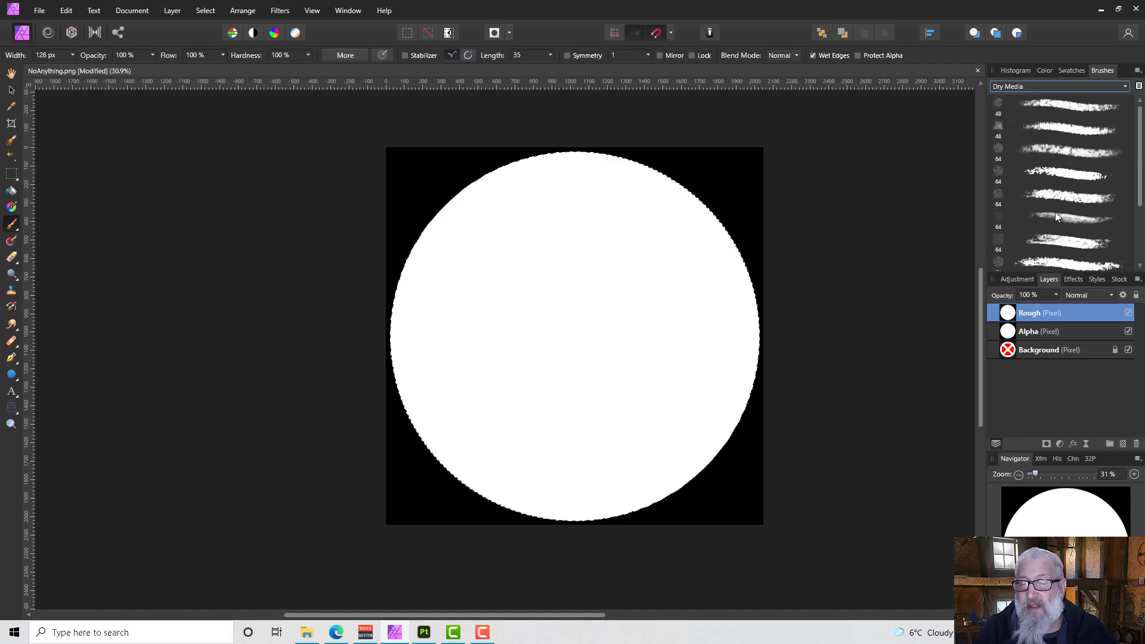
{"action": "left_click", "coordinate": [1066, 150]}
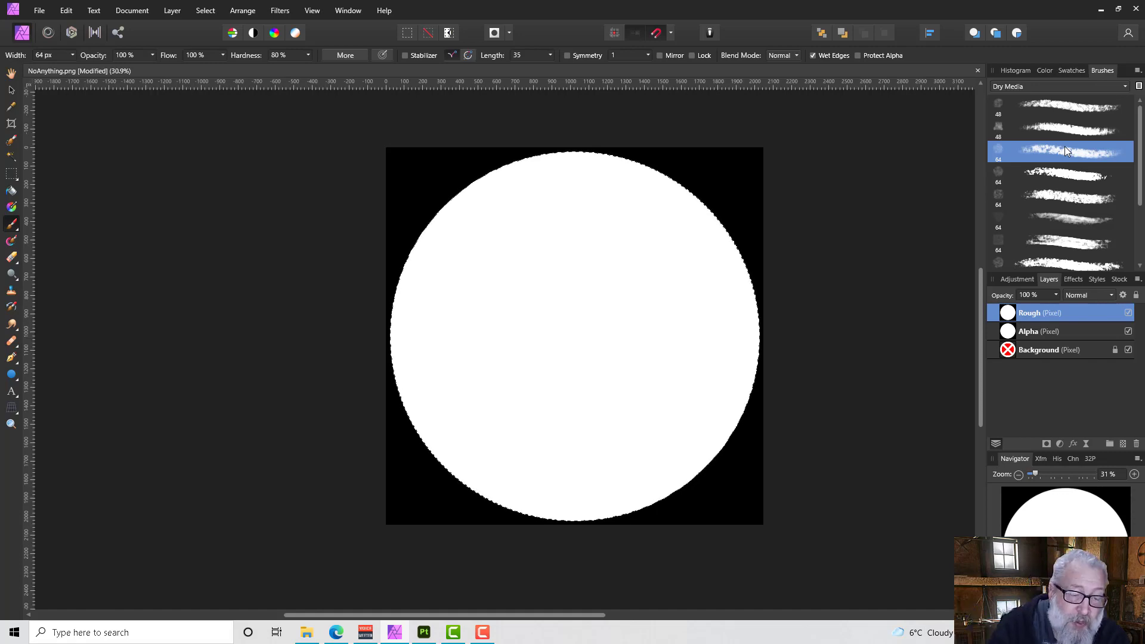
- Try test strokes on the Rough layer with the textured brush at 64 px and 314 px wide, undoing each one
{"action": "left_click_drag", "start_coordinate": [551, 284], "coordinate": [597, 325]}
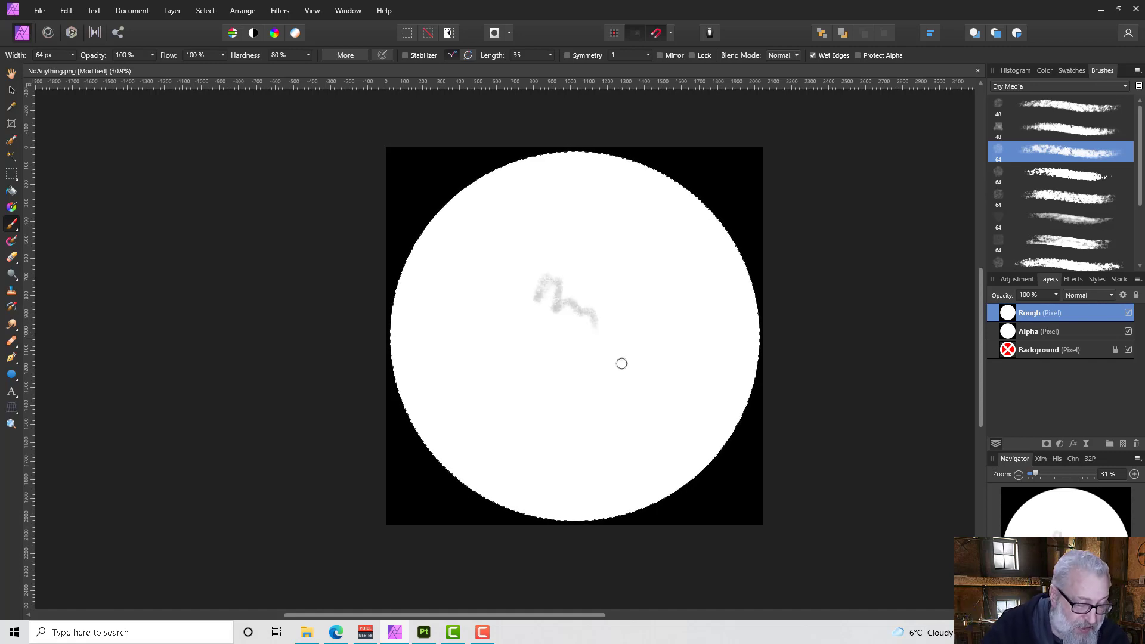
{"action": "key", "text": "ctrl+z"}
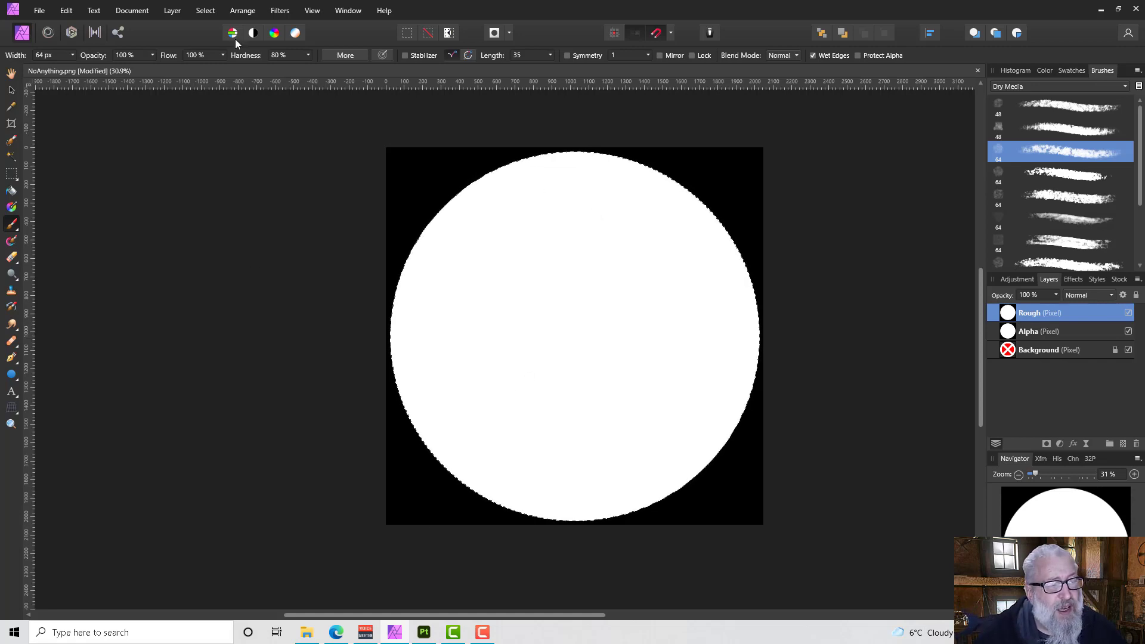
{"action": "left_click", "coordinate": [72, 55]}
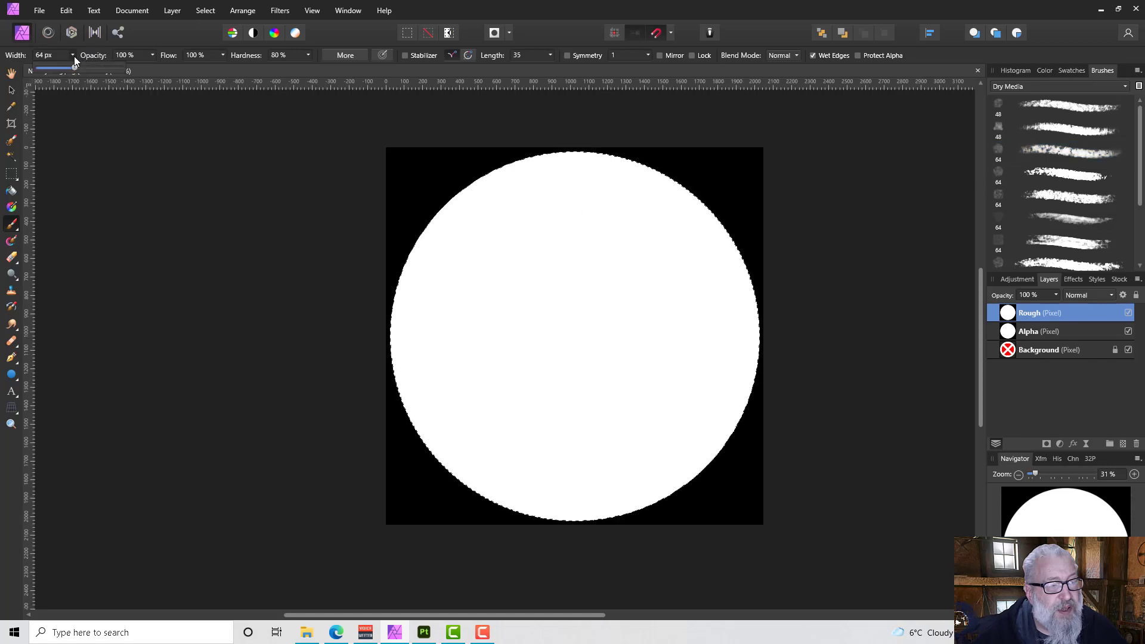
{"action": "left_click_drag", "start_coordinate": [89, 68], "coordinate": [95, 65]}
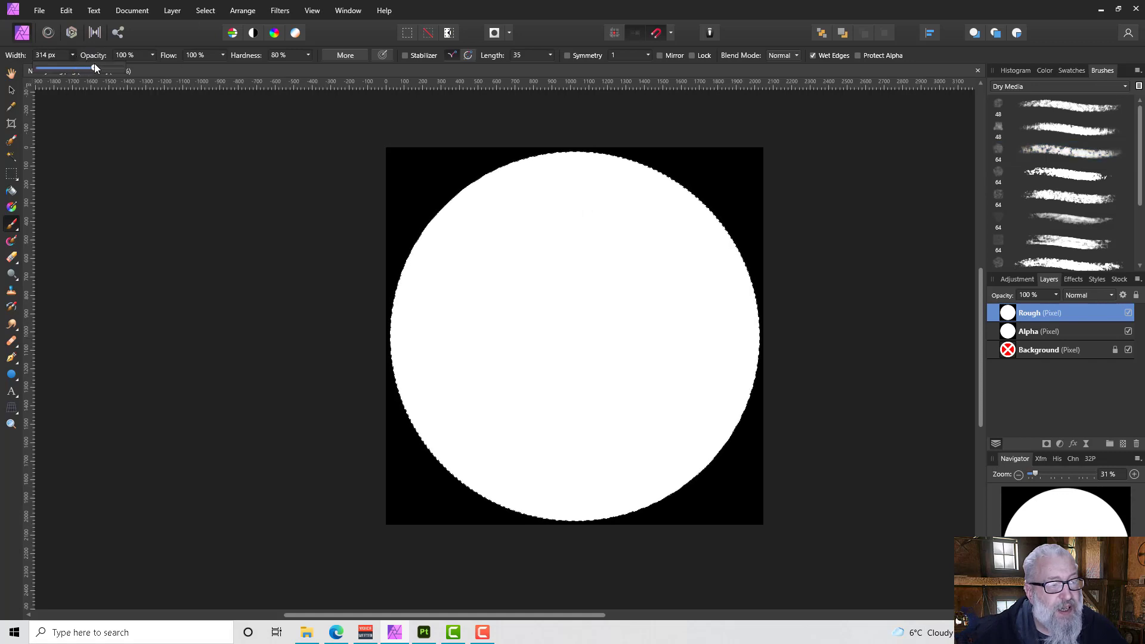
{"action": "left_click_drag", "start_coordinate": [486, 322], "coordinate": [511, 366]}
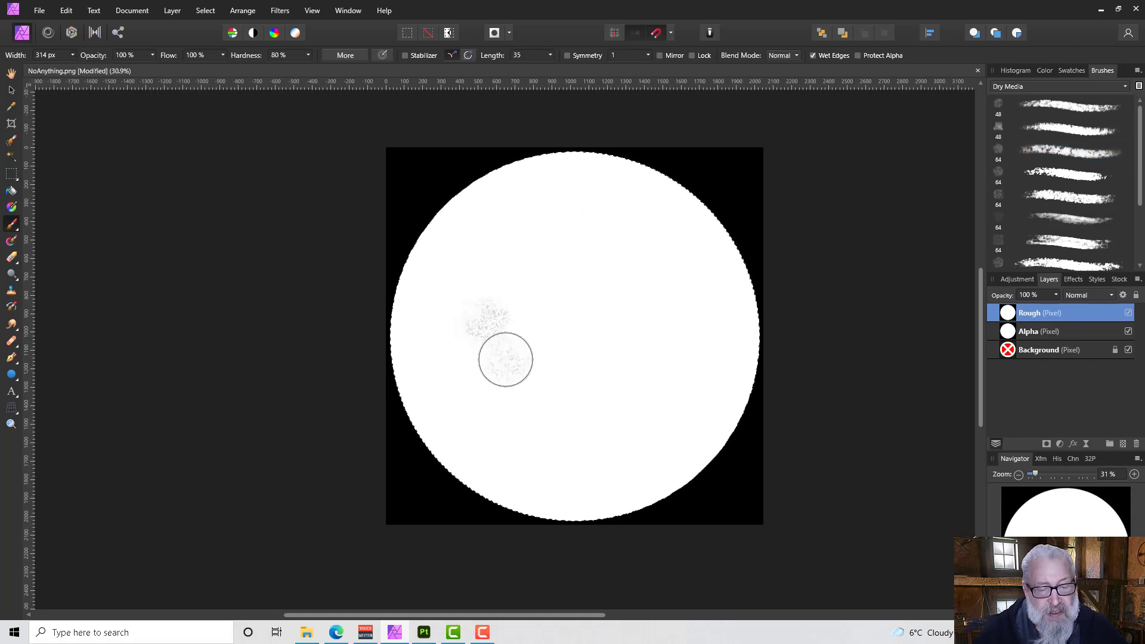
{"action": "key", "text": "ctrl+z"}
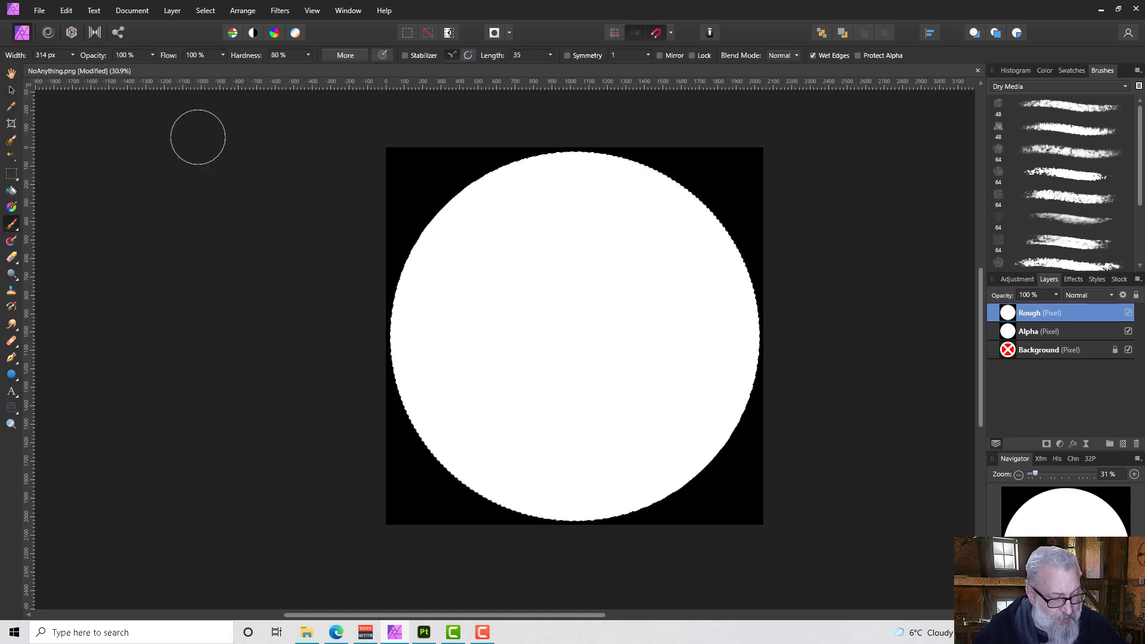
- Set the brush width to 1064 px and paint mottled light grey texture over the whole circle on the Rough layer
{"action": "left_click", "coordinate": [73, 55]}
{"action": "left_click_drag", "start_coordinate": [71, 67], "coordinate": [92, 67]}
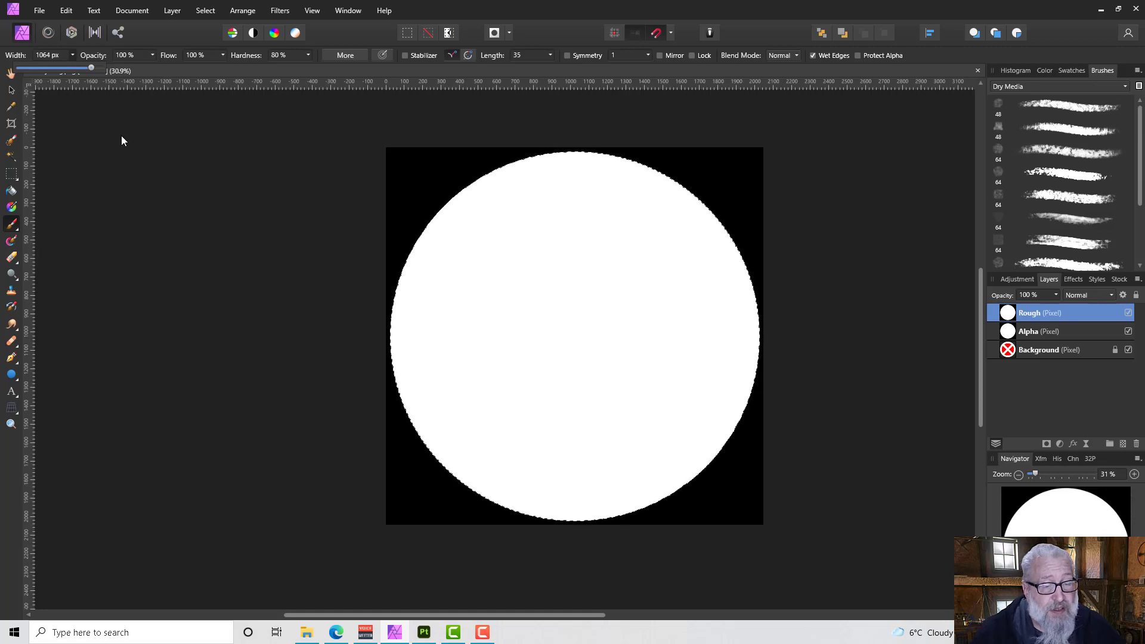
{"action": "mouse_move", "coordinate": [523, 258]}
{"action": "left_mouse_down"}
{"action": "mouse_move", "coordinate": [450, 338]}
{"action": "mouse_move", "coordinate": [483, 358]}
{"action": "mouse_move", "coordinate": [561, 468]}
{"action": "mouse_move", "coordinate": [665, 418]}
{"action": "mouse_move", "coordinate": [731, 357]}
{"action": "mouse_move", "coordinate": [707, 276]}
{"action": "mouse_move", "coordinate": [646, 203]}
{"action": "mouse_move", "coordinate": [549, 178]}
{"action": "mouse_move", "coordinate": [447, 243]}
{"action": "mouse_move", "coordinate": [404, 328]}
{"action": "mouse_move", "coordinate": [457, 370]}
{"action": "left_mouse_up"}
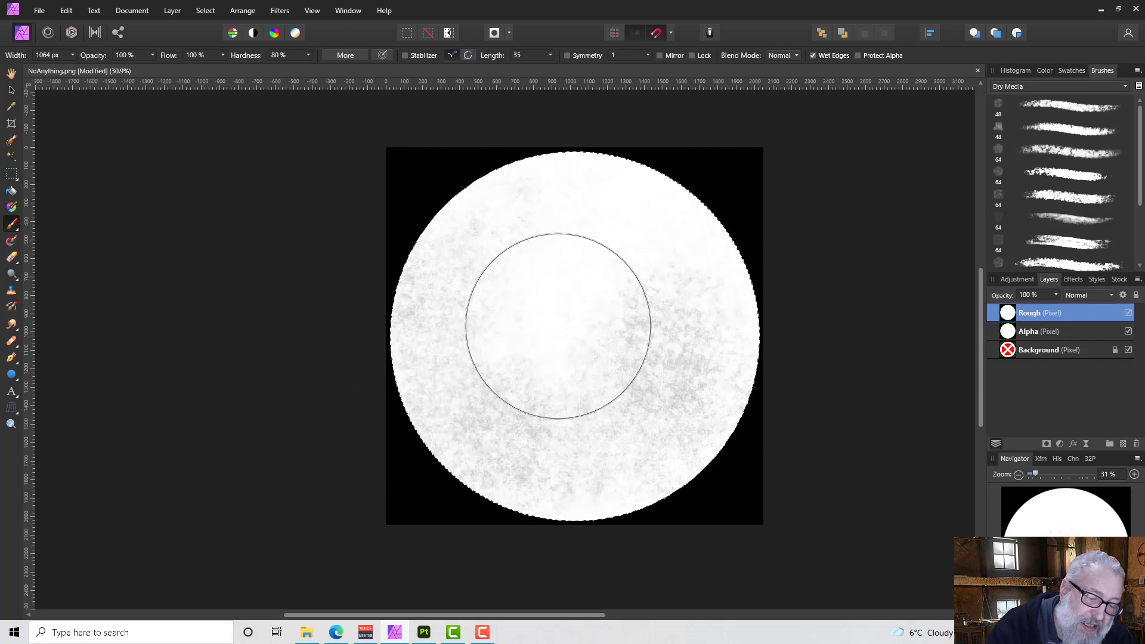
{"action": "mouse_move", "coordinate": [540, 321]}
{"action": "left_mouse_down"}
{"action": "mouse_move", "coordinate": [570, 345]}
{"action": "mouse_move", "coordinate": [639, 465]}
{"action": "mouse_move", "coordinate": [637, 503]}
{"action": "mouse_move", "coordinate": [504, 493]}
{"action": "mouse_move", "coordinate": [454, 219]}
{"action": "mouse_move", "coordinate": [463, 191]}
{"action": "mouse_move", "coordinate": [642, 175]}
{"action": "mouse_move", "coordinate": [644, 161]}
{"action": "mouse_move", "coordinate": [539, 161]}
{"action": "mouse_move", "coordinate": [678, 184]}
{"action": "mouse_move", "coordinate": [739, 276]}
{"action": "mouse_move", "coordinate": [752, 365]}
{"action": "mouse_move", "coordinate": [702, 450]}
{"action": "mouse_move", "coordinate": [656, 495]}
{"action": "mouse_move", "coordinate": [605, 509]}
{"action": "mouse_move", "coordinate": [558, 336]}
{"action": "left_mouse_up"}
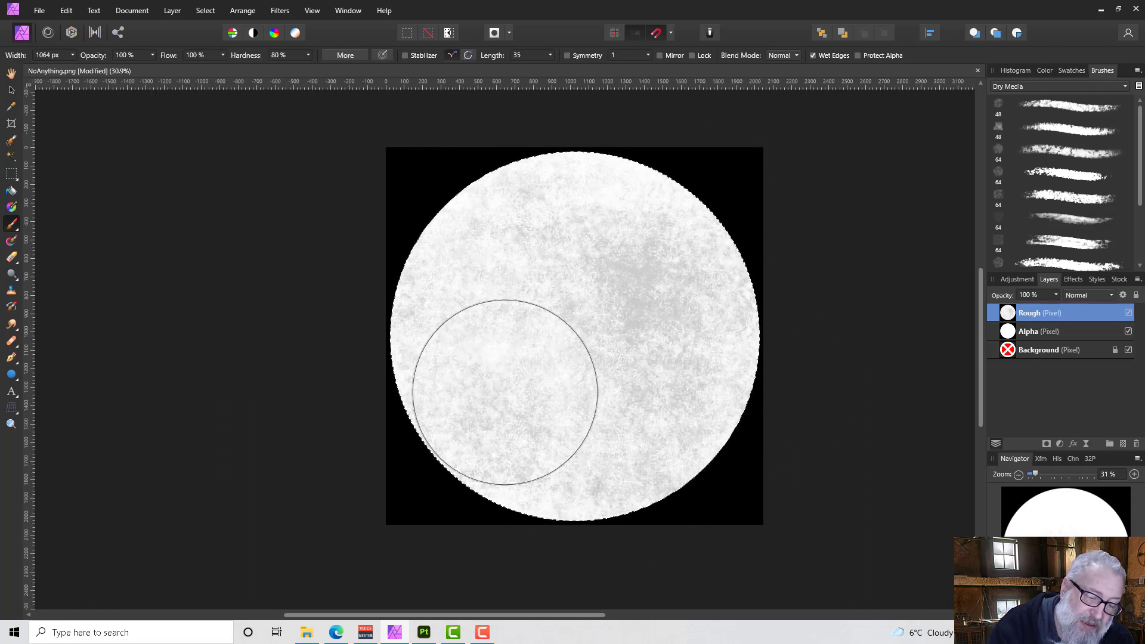
{"action": "mouse_move", "coordinate": [496, 238]}
{"action": "left_mouse_down"}
{"action": "mouse_move", "coordinate": [411, 348]}
{"action": "mouse_move", "coordinate": [511, 180]}
{"action": "mouse_move", "coordinate": [476, 501]}
{"action": "left_mouse_up"}
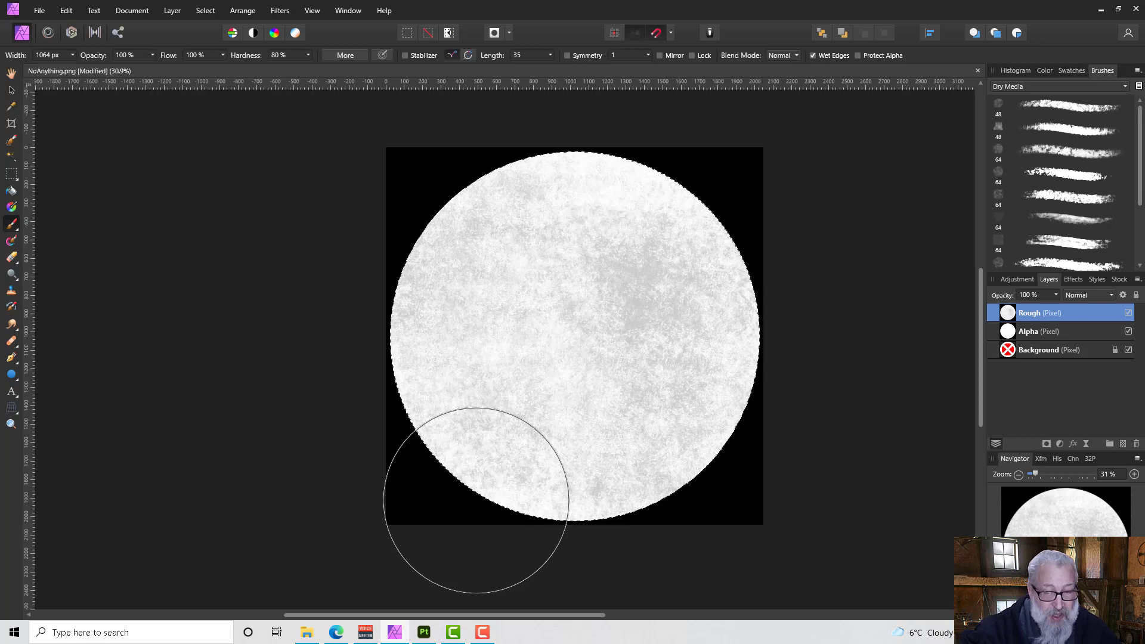
- Duplicate the Alpha layer and rename the upper copy Metal
{"action": "left_click", "coordinate": [1021, 330]}
{"action": "left_click", "coordinate": [1027, 313]}
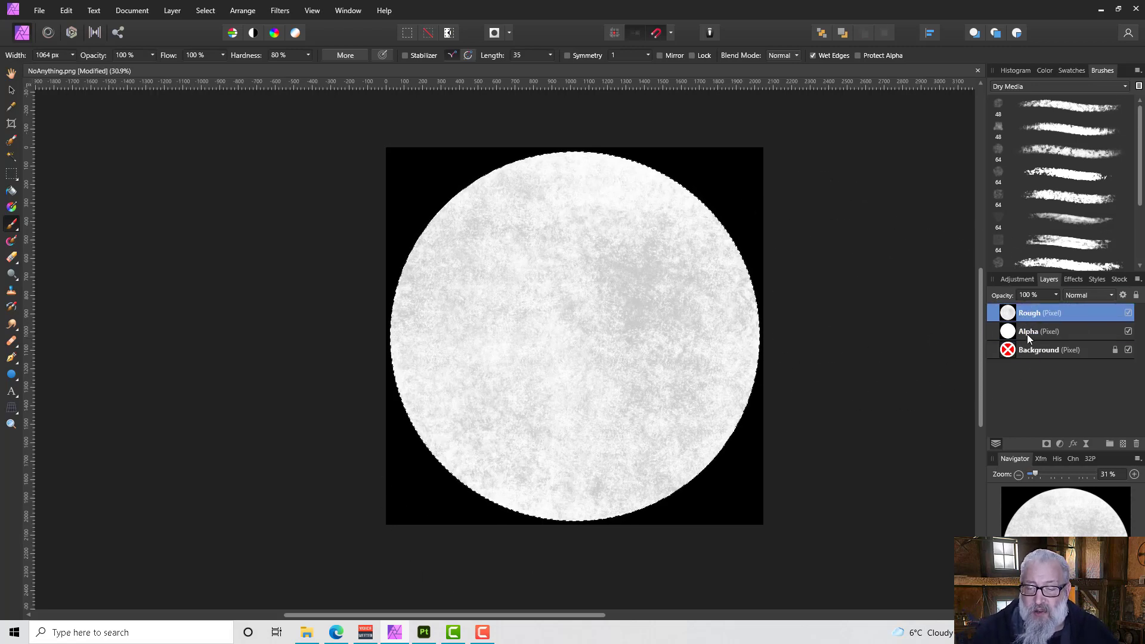
{"action": "left_click", "coordinate": [1027, 332]}
{"action": "right_click", "coordinate": [1026, 331]}
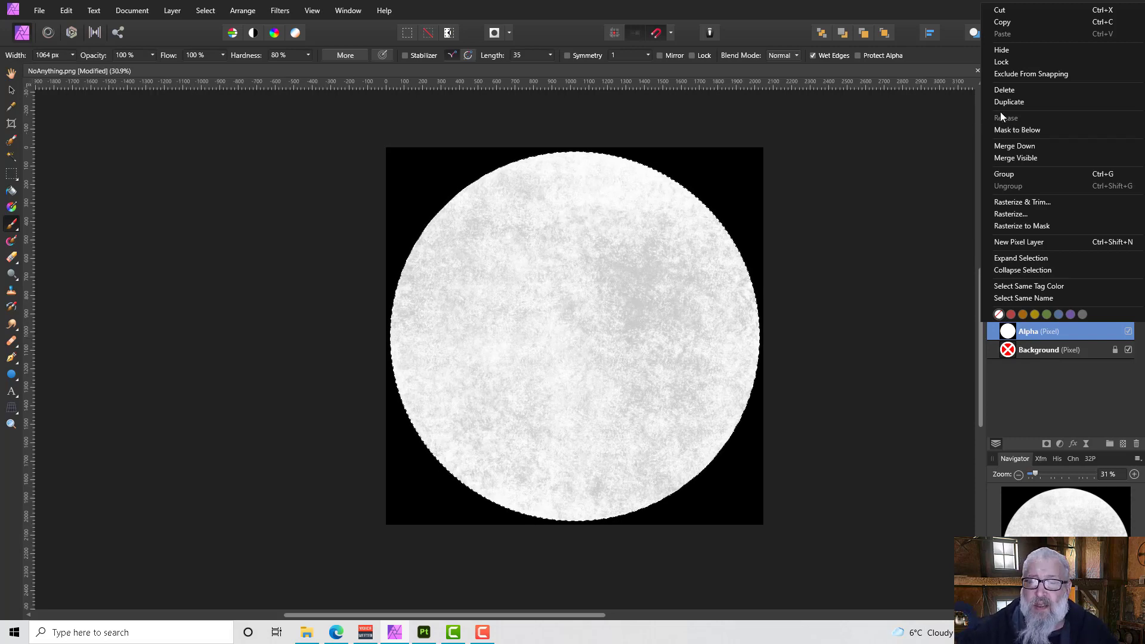
{"action": "left_click", "coordinate": [1023, 104]}
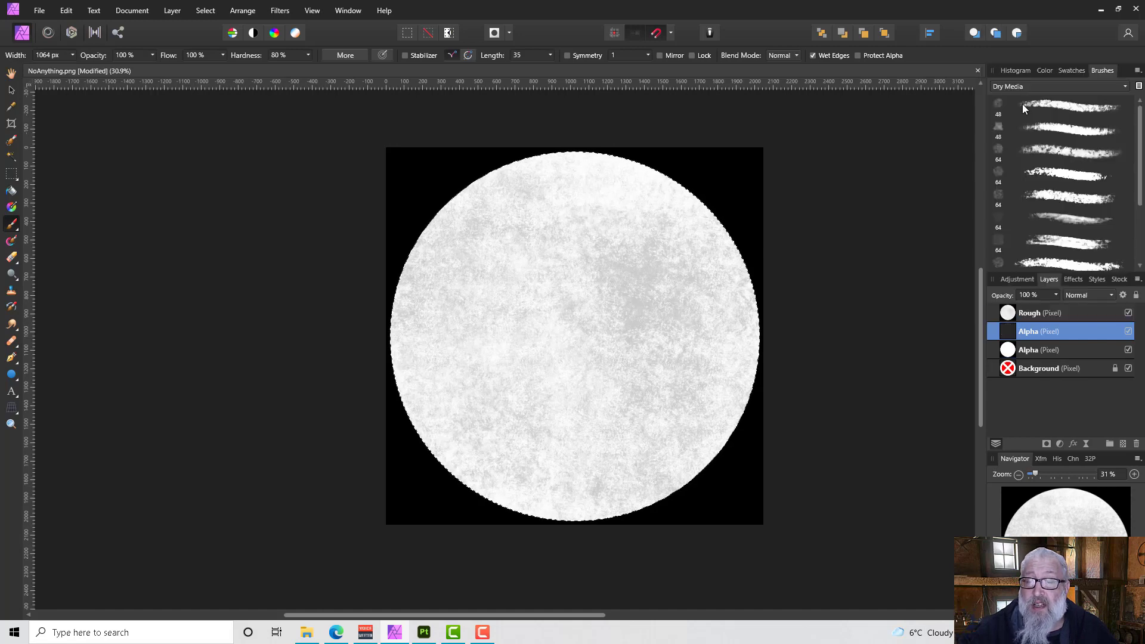
{"action": "double_click", "coordinate": [1036, 331]}
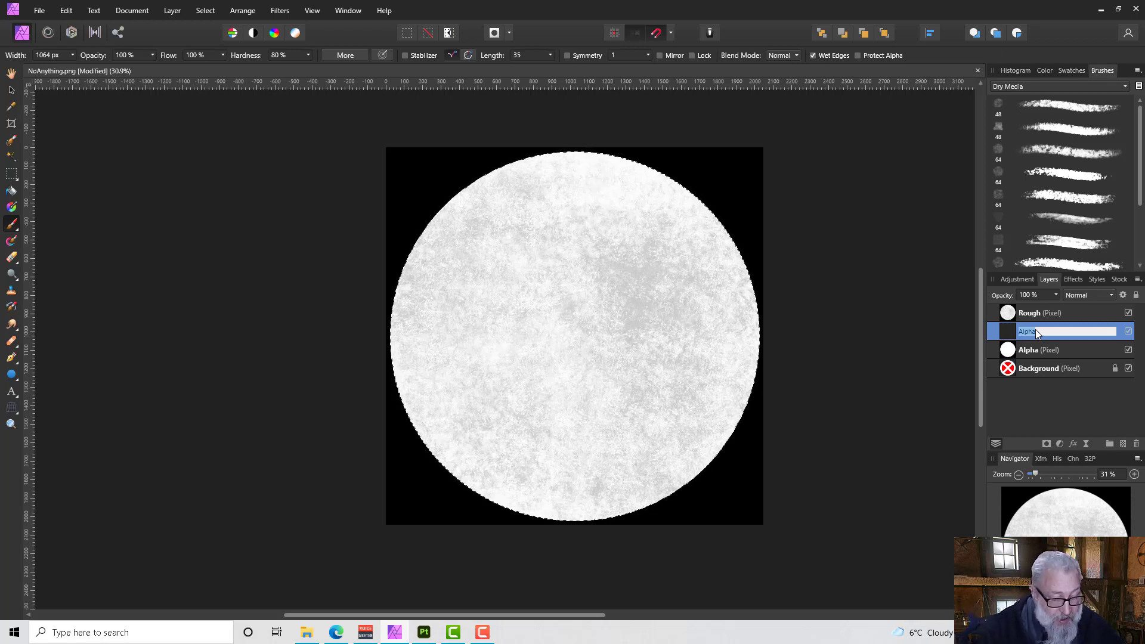
{"action": "type", "text": "Metal"}
{"action": "key", "text": "Return"}
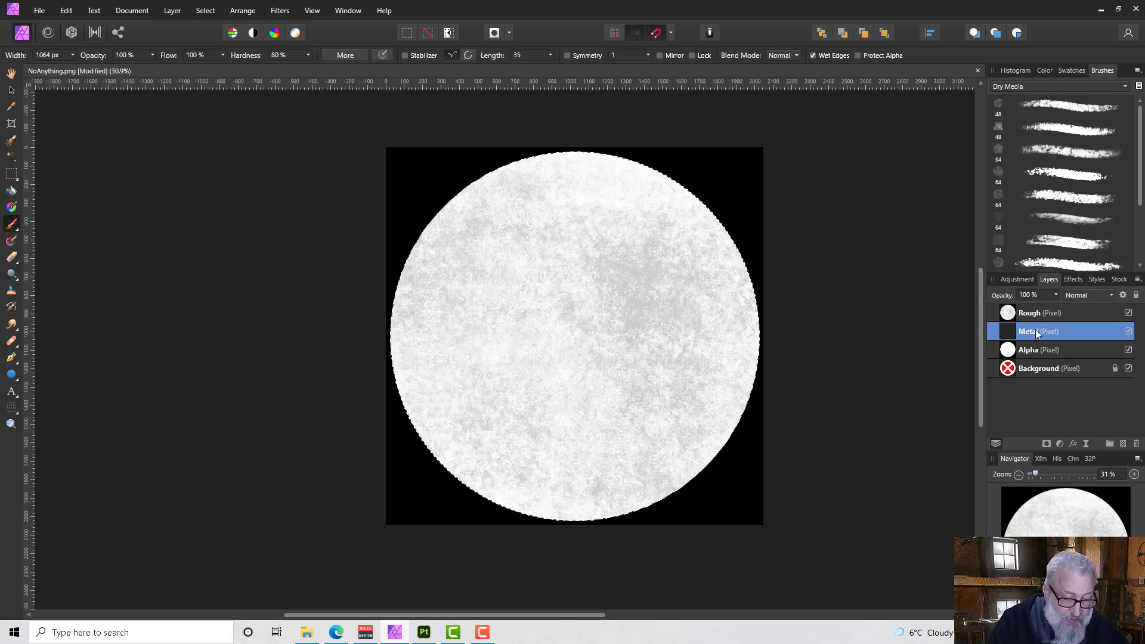
{"action": "left_click", "coordinate": [1129, 313]}
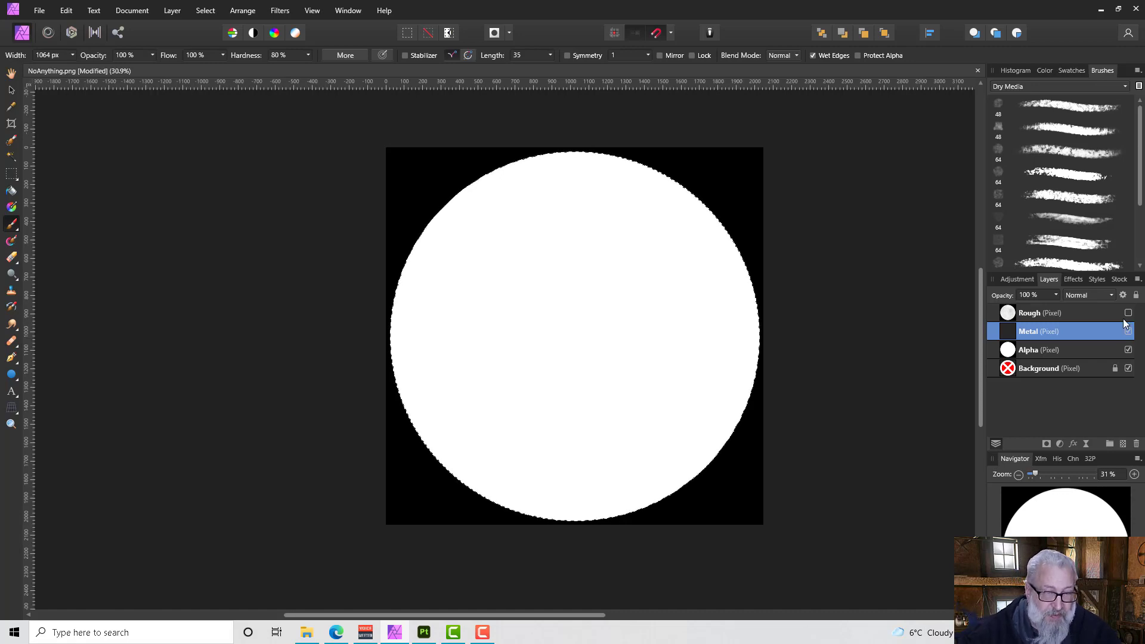
{"action": "left_click", "coordinate": [1128, 314]}
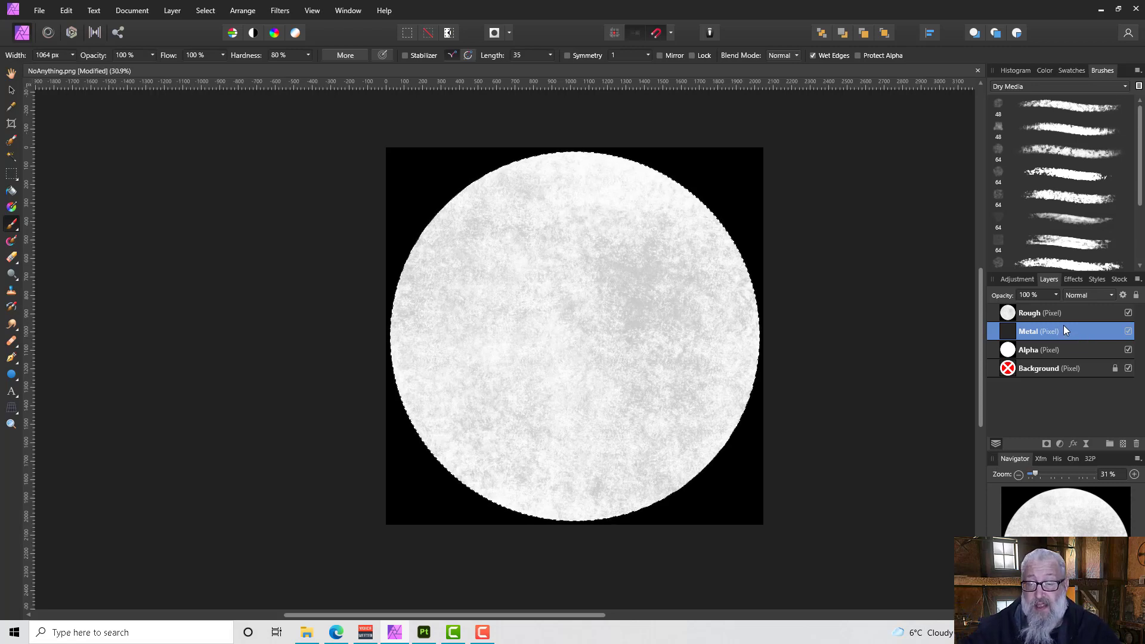
- Duplicate the locked Background layer and clear the circular pixel selection
{"action": "left_click", "coordinate": [1044, 366]}
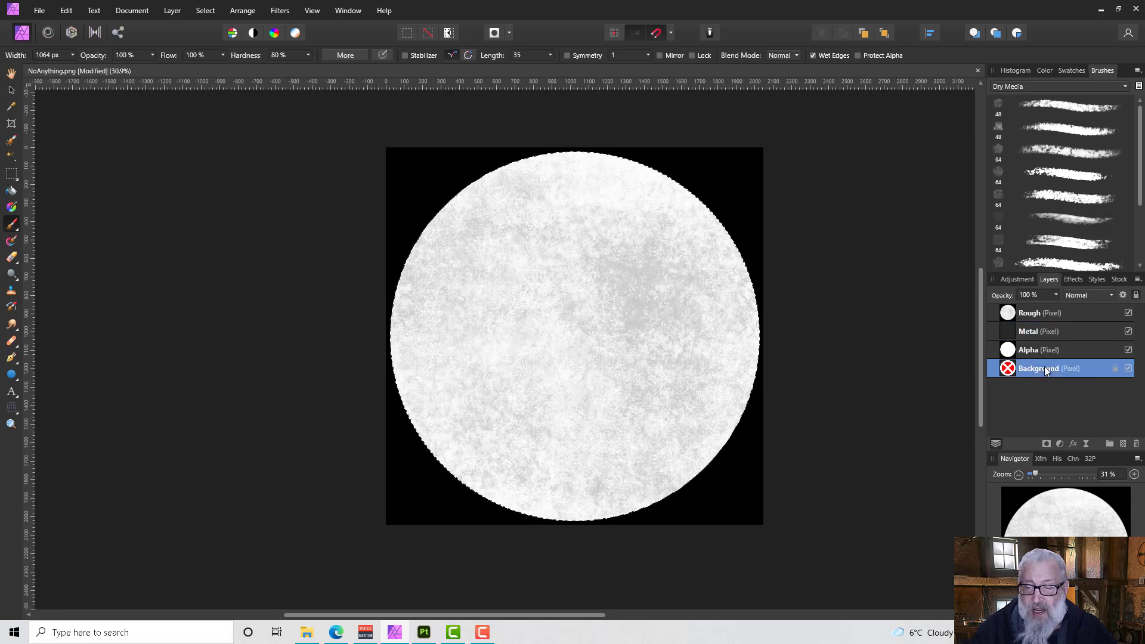
{"action": "right_click", "coordinate": [1044, 366]}
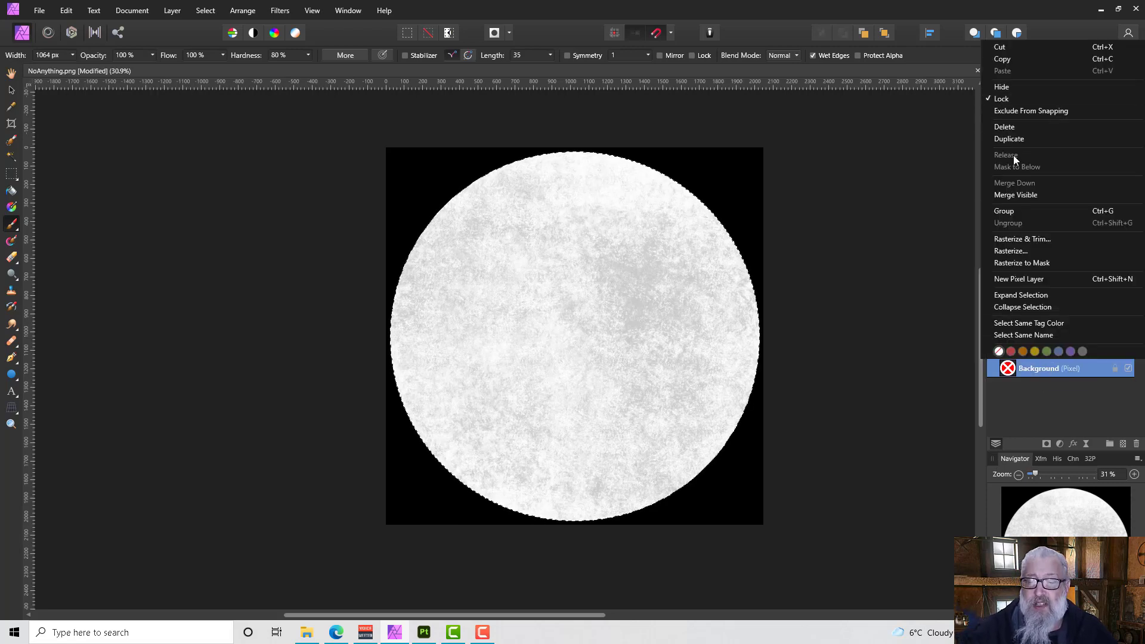
{"action": "left_click", "coordinate": [1014, 139]}
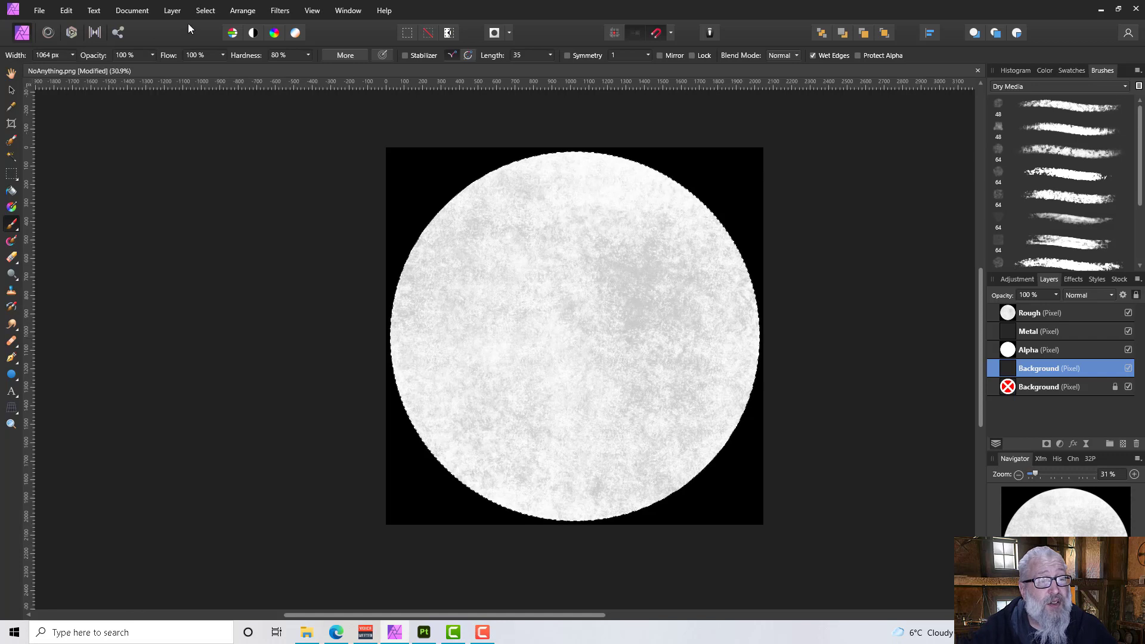
{"action": "left_click", "coordinate": [202, 11]}
{"action": "left_click", "coordinate": [213, 36]}
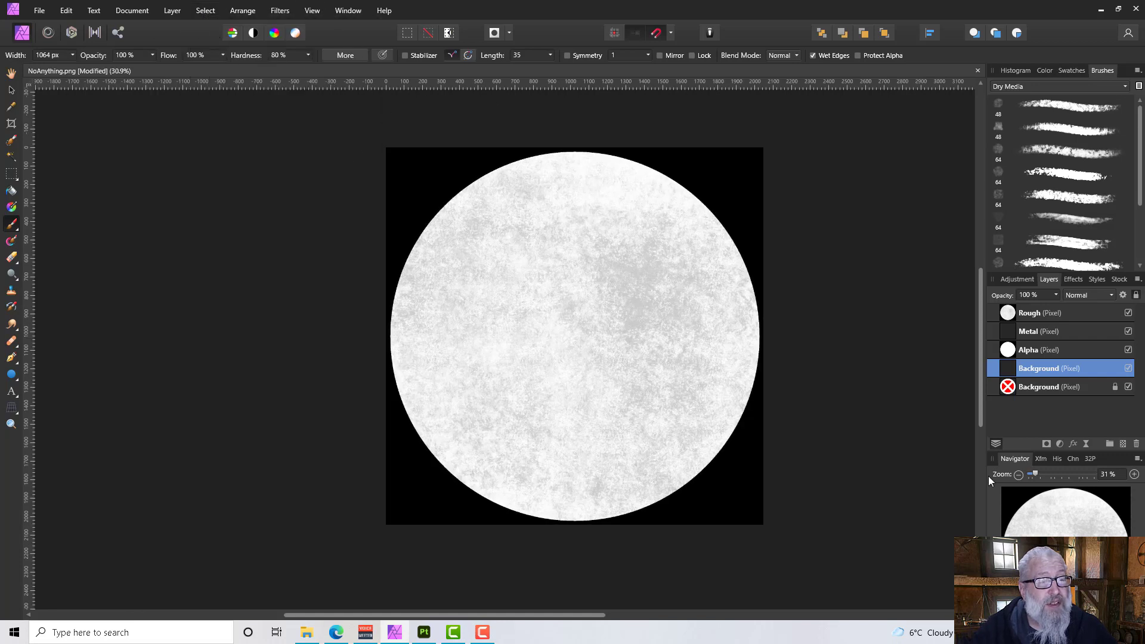
- Hide the Rough, Metal and Alpha layers so the duplicated sign artwork can be edited
{"action": "left_click", "coordinate": [1129, 314]}
{"action": "left_click", "coordinate": [1128, 331]}
{"action": "left_click", "coordinate": [1128, 349]}
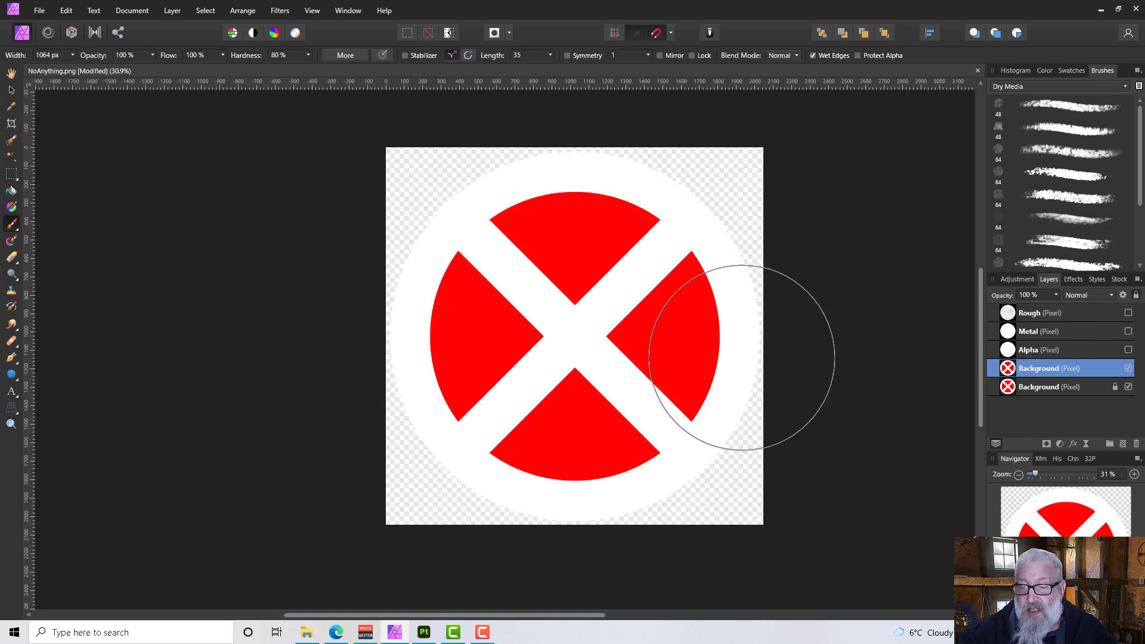
{"action": "left_click_drag", "start_coordinate": [504, 331], "coordinate": [490, 329]}
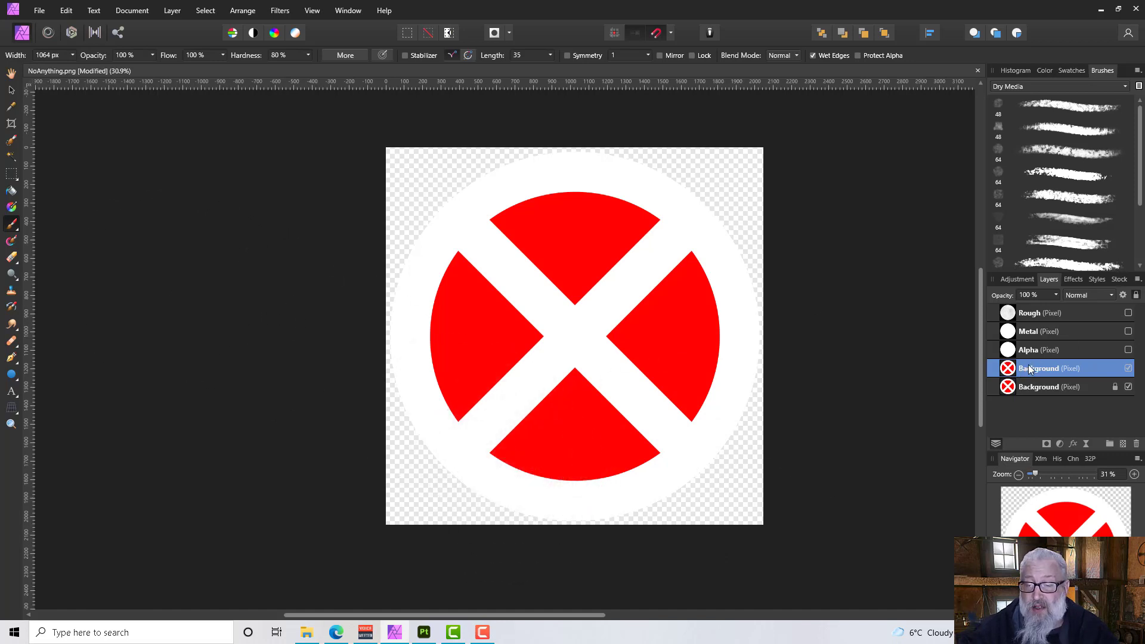
- Add a default HSL adjustment over the duplicated Background layer with saturation shift -100% and luminosity shift 45%
{"action": "left_click", "coordinate": [1029, 280]}
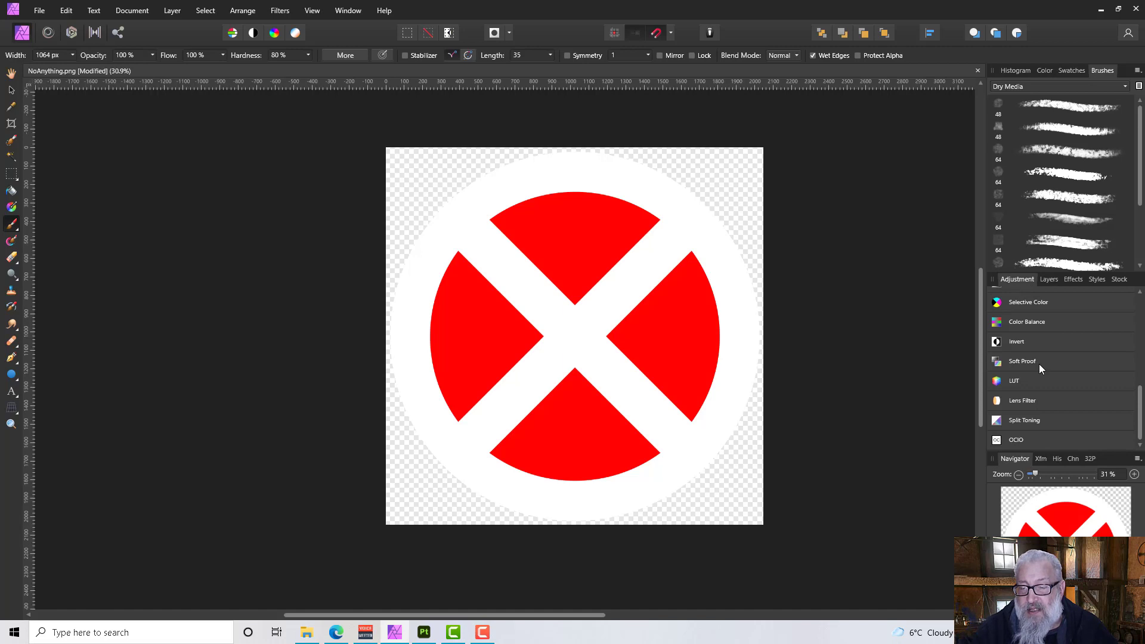
{"action": "scroll", "coordinate": [1039, 364], "scroll_direction": "up", "scroll_amount": 5}
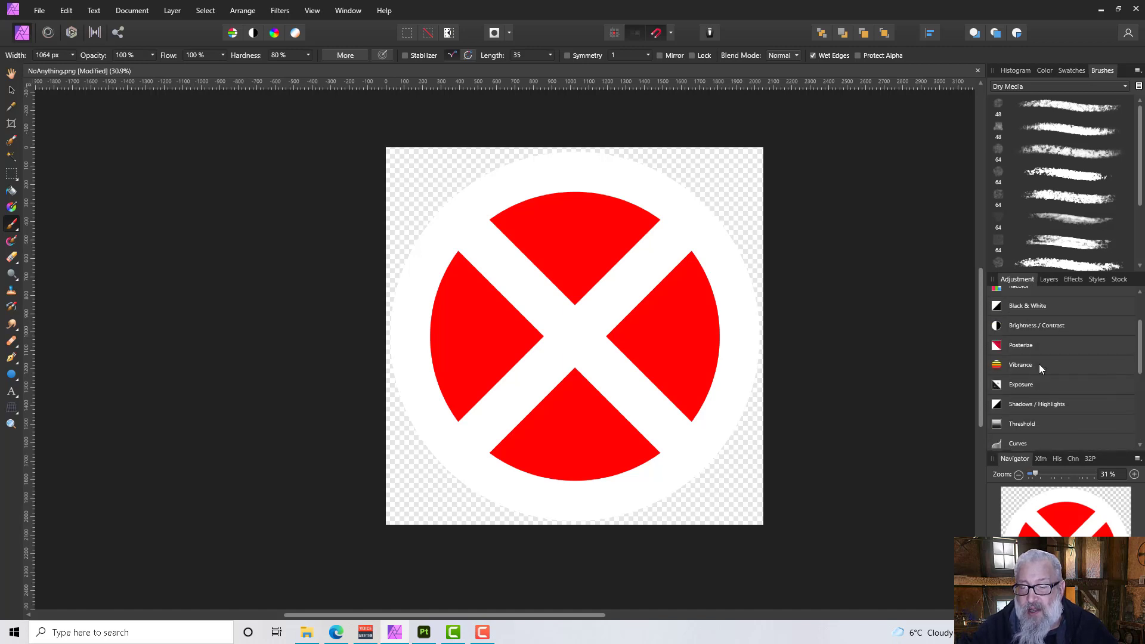
{"action": "scroll", "coordinate": [1039, 365], "scroll_direction": "up", "scroll_amount": 1}
{"action": "left_click", "coordinate": [1012, 291]}
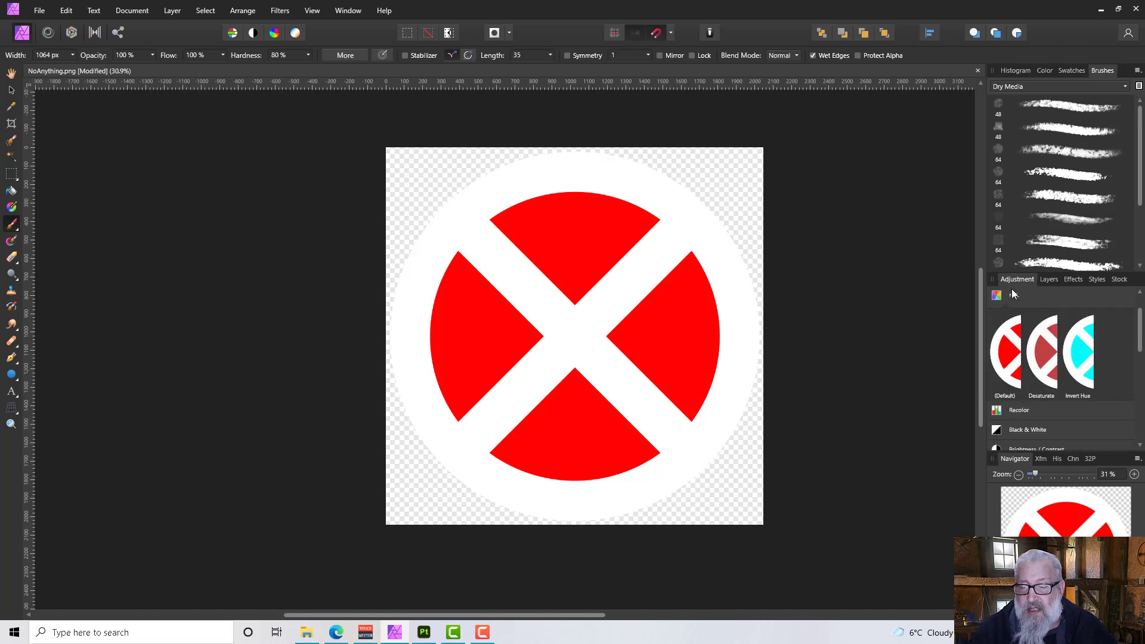
{"action": "left_click", "coordinate": [1018, 356]}
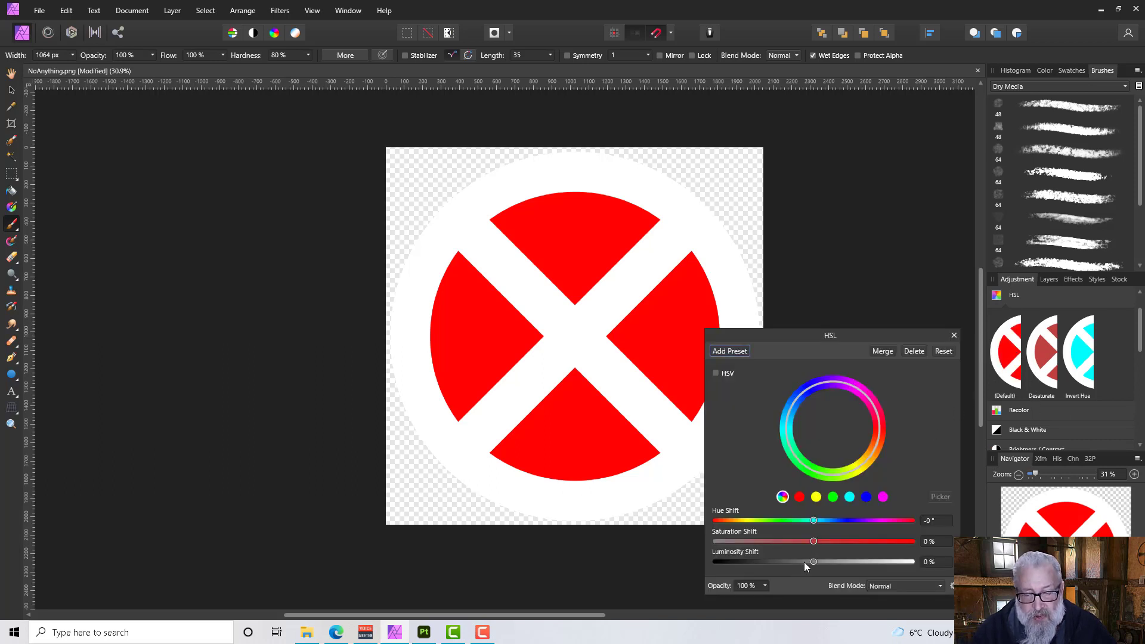
{"action": "left_click_drag", "start_coordinate": [809, 561], "coordinate": [703, 539]}
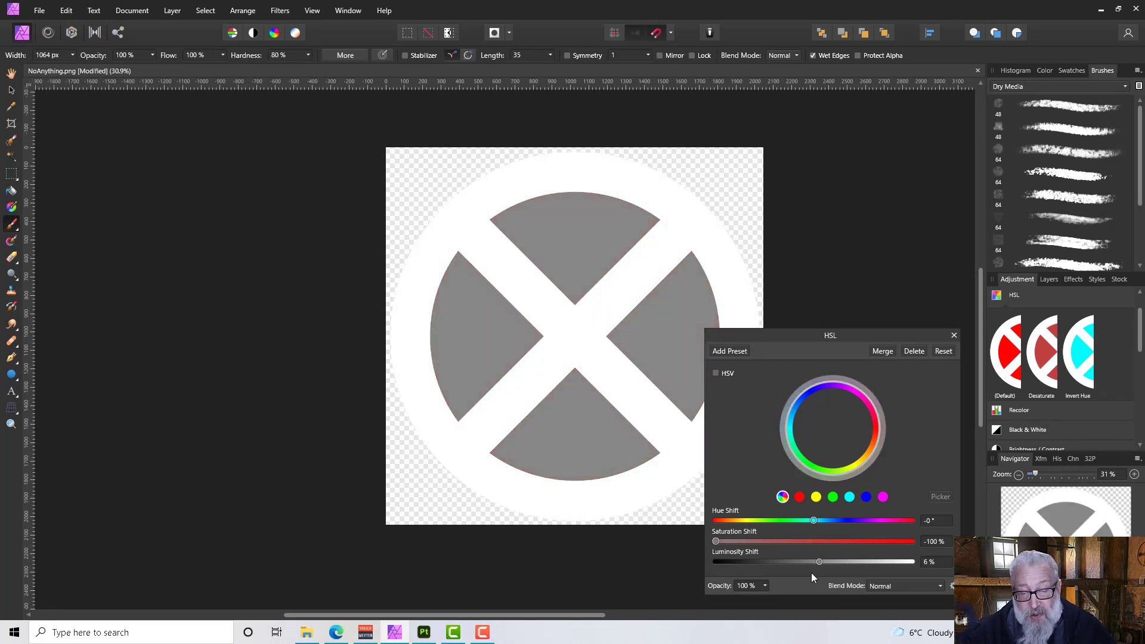
{"action": "left_click_drag", "start_coordinate": [816, 562], "coordinate": [858, 561]}
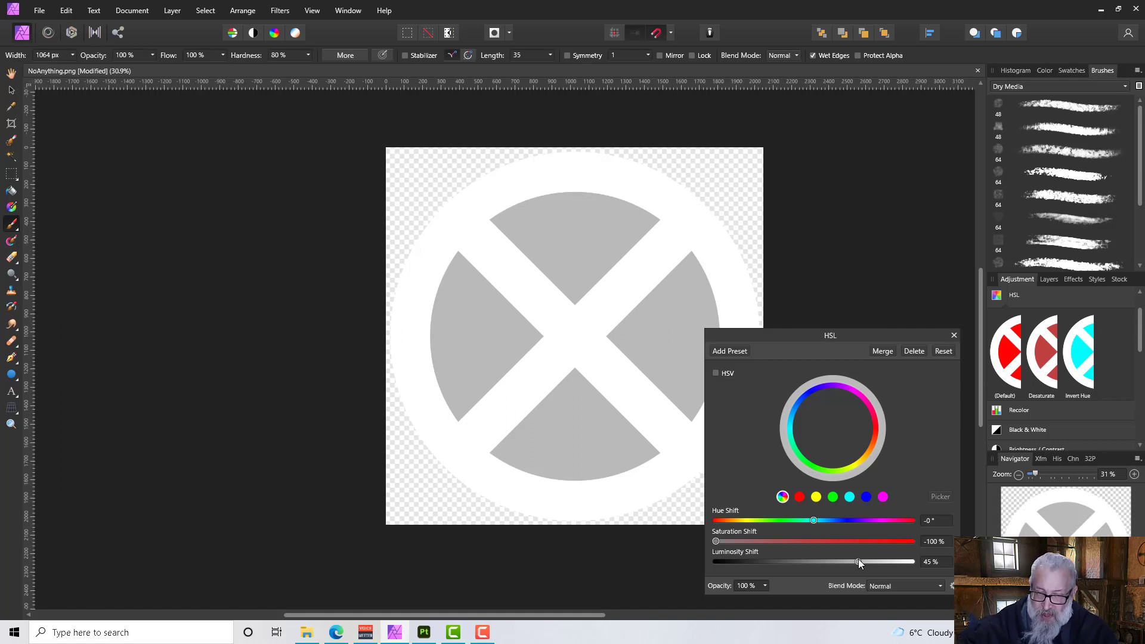
- Merge the HSL adjustment into the duplicated Background layer and flood-select the transparent area outside the circle at 20% tolerance
{"action": "left_click", "coordinate": [883, 352]}
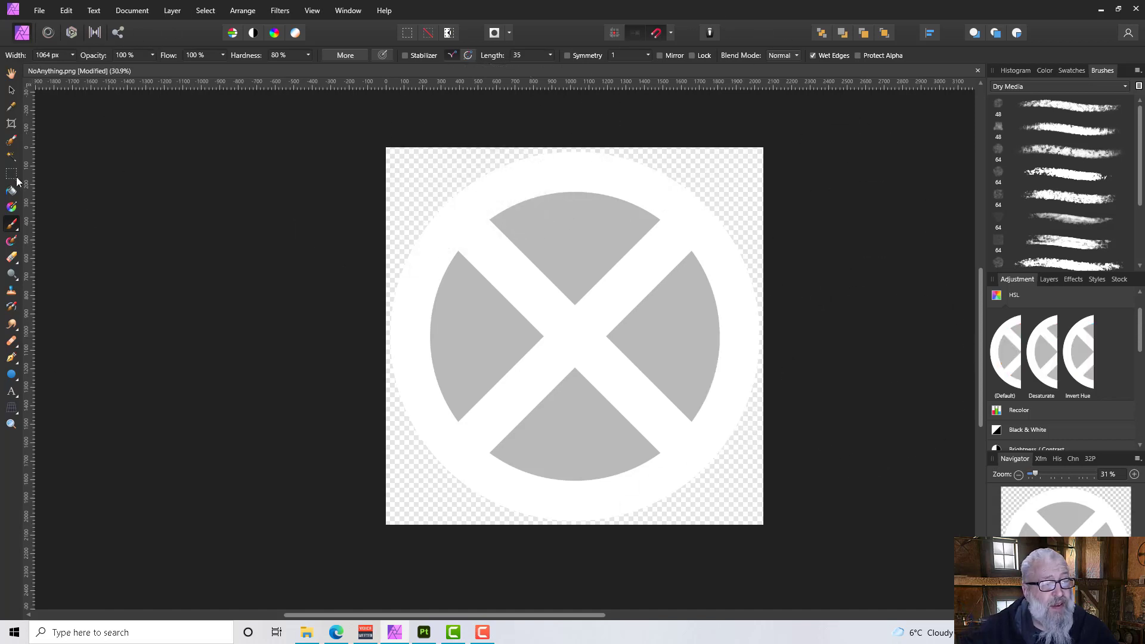
{"action": "left_click", "coordinate": [11, 141]}
{"action": "left_click", "coordinate": [12, 157]}
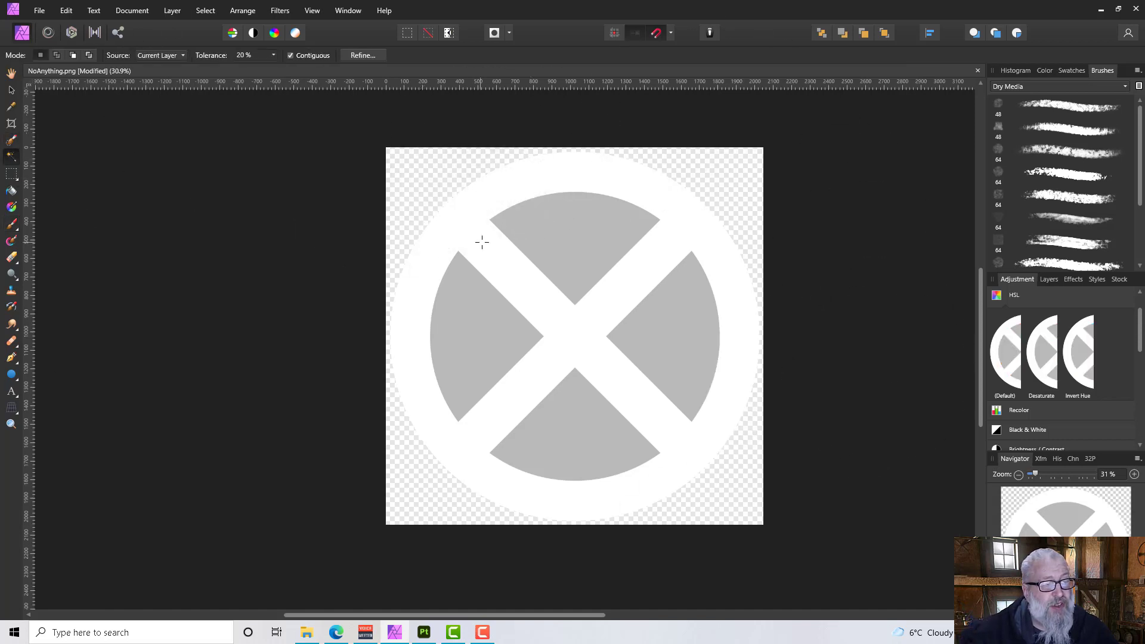
{"action": "left_click", "coordinate": [435, 173]}
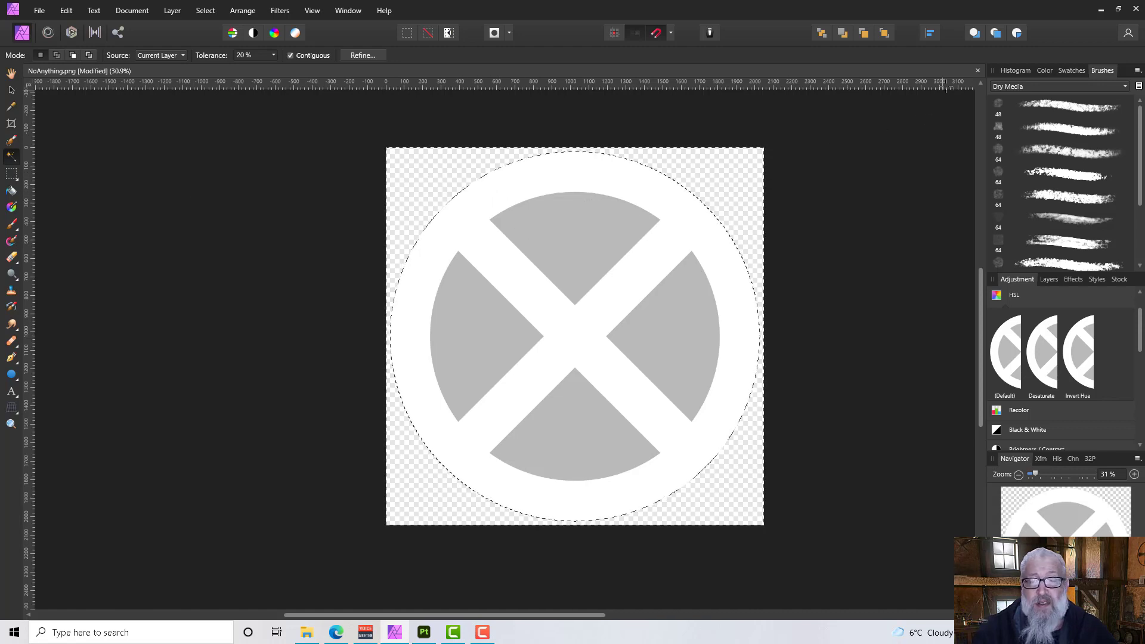
- Make black the active colour and flood fill the selected corners outside the circle with it
{"action": "left_click", "coordinate": [1041, 70]}
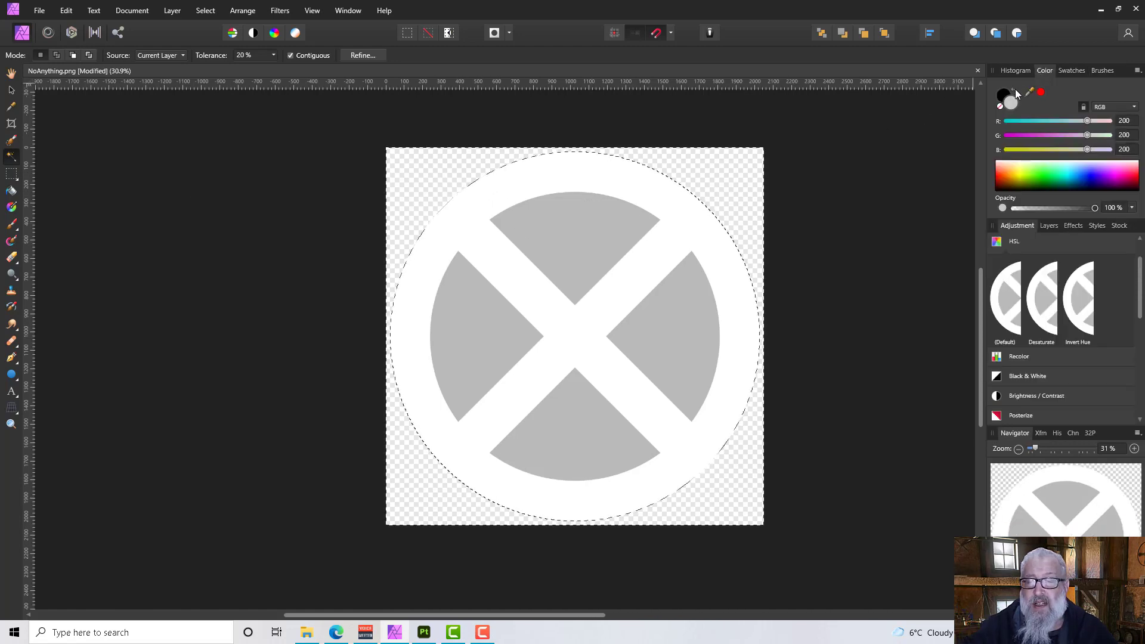
{"action": "left_click", "coordinate": [1016, 88]}
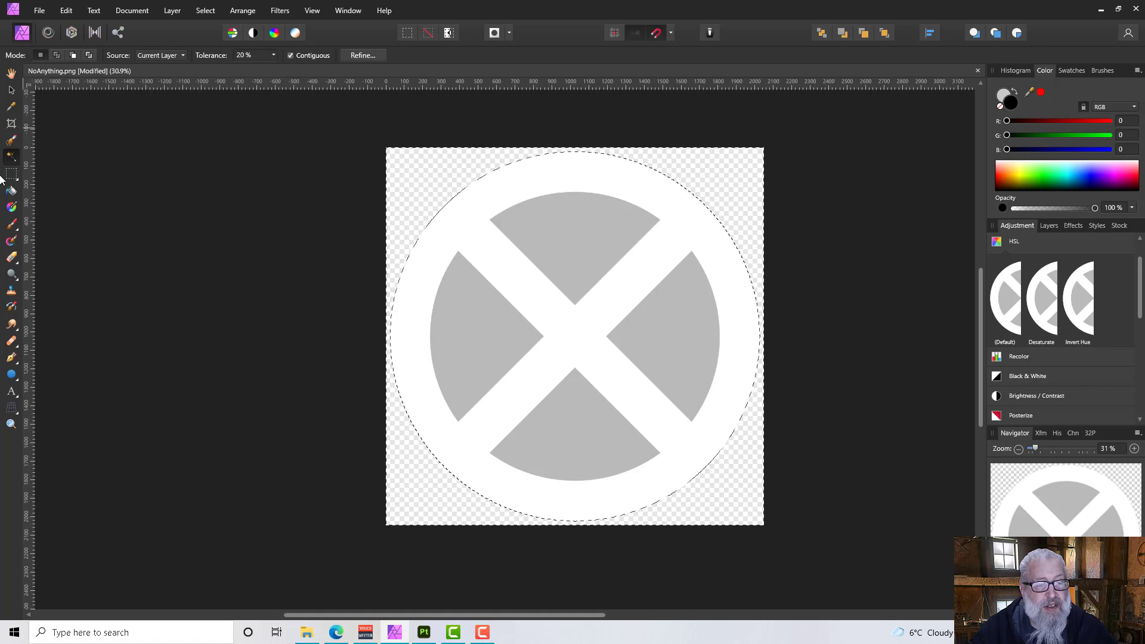
{"action": "left_click", "coordinate": [11, 190]}
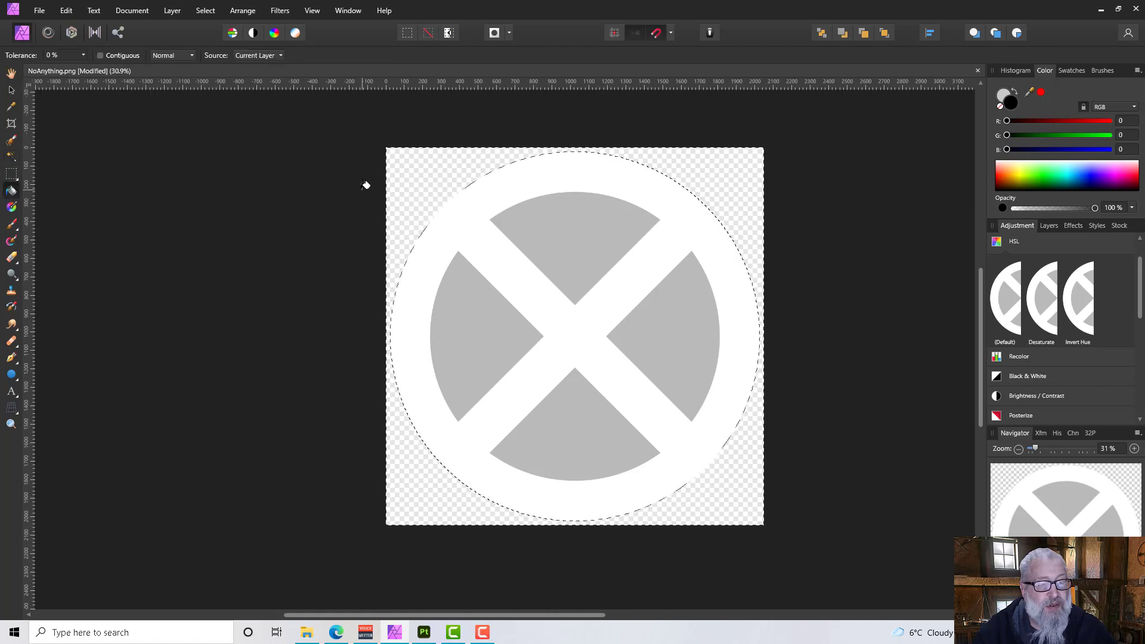
{"action": "left_click", "coordinate": [388, 177]}
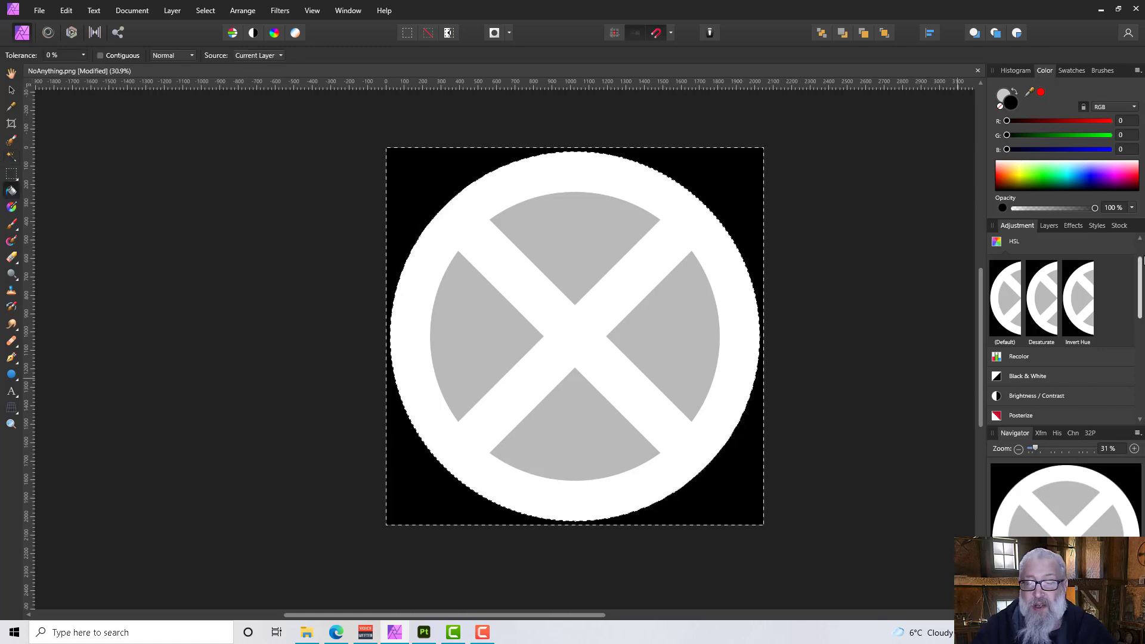
- Rename the duplicated, edited Background layer Height
{"action": "left_click", "coordinate": [1048, 226]}
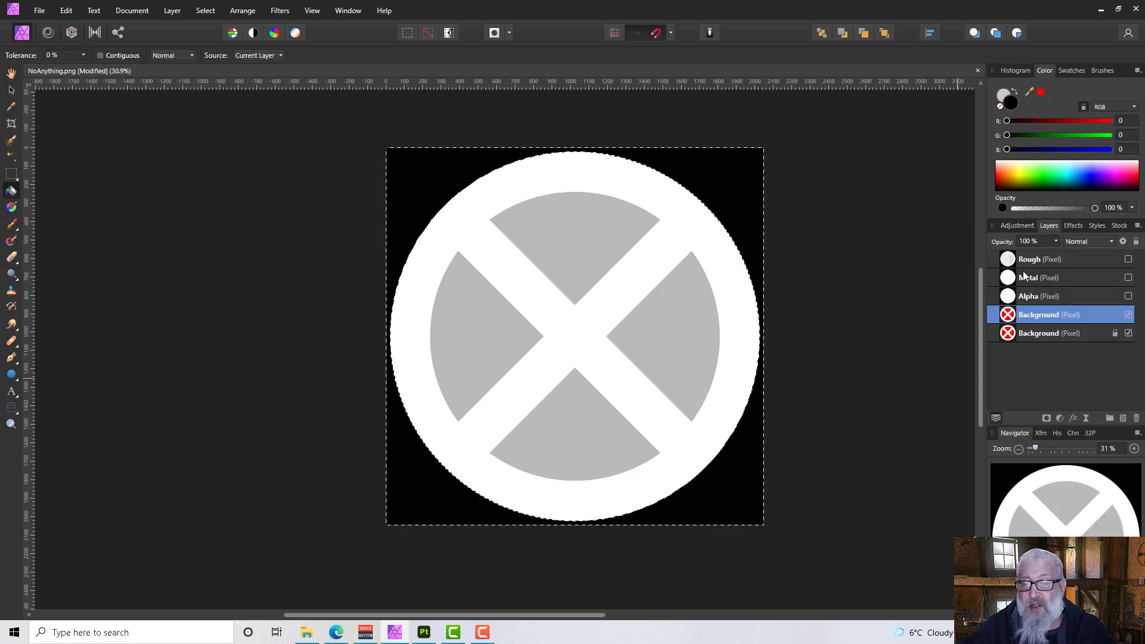
{"action": "double_click", "coordinate": [1032, 316]}
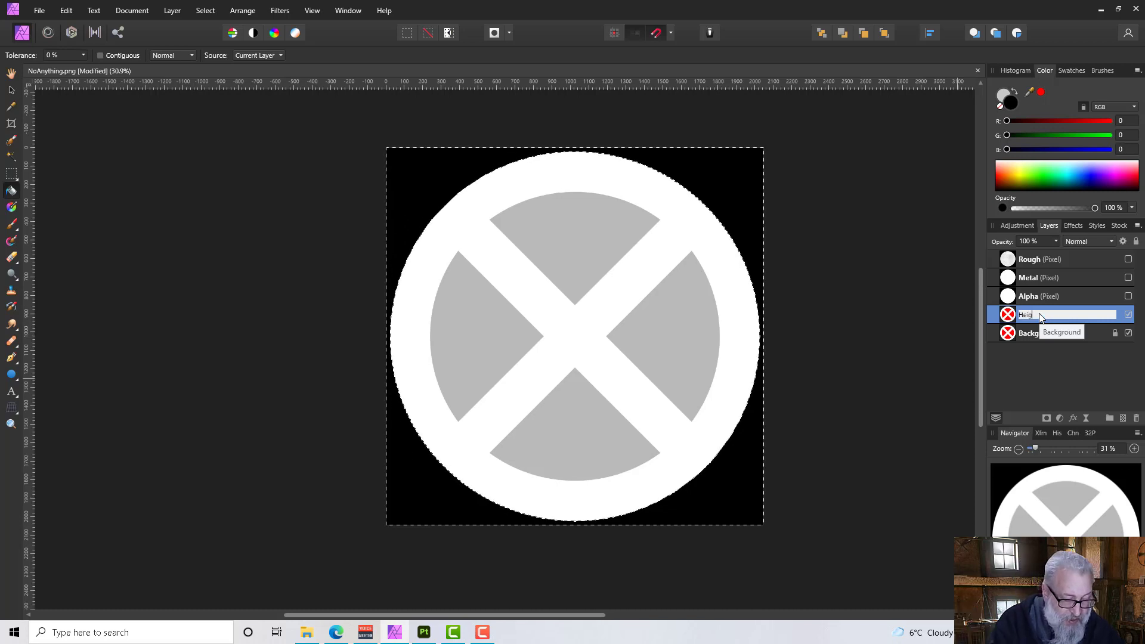
{"action": "key", "text": "Return"}
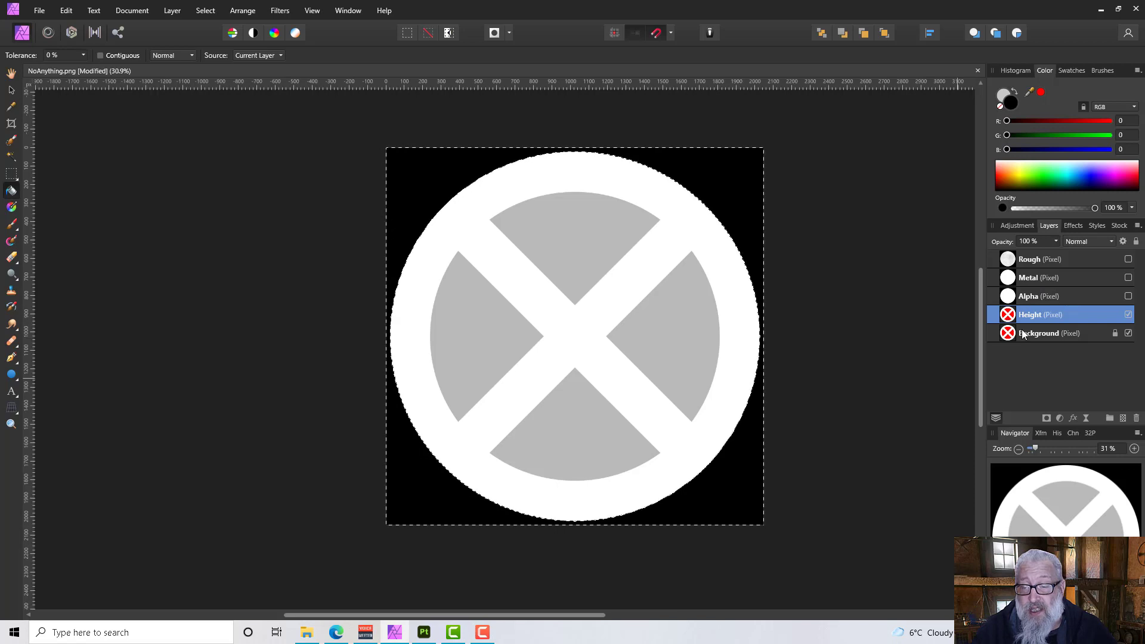
{"action": "left_click", "coordinate": [1030, 333]}
{"action": "left_click", "coordinate": [1033, 314]}
{"action": "left_click", "coordinate": [1035, 296]}
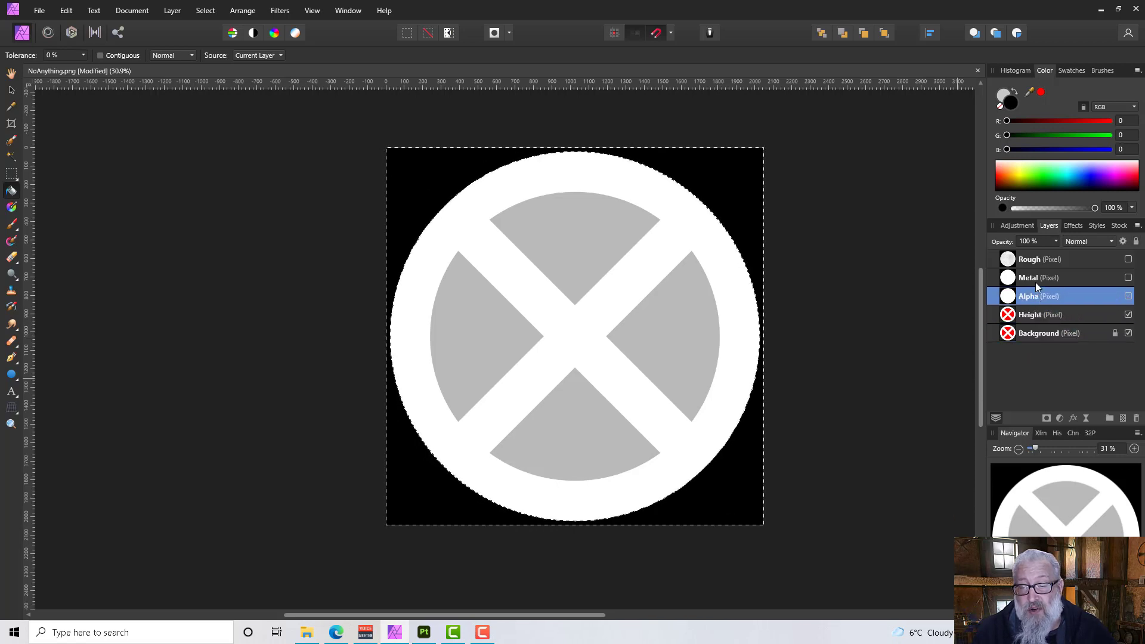
{"action": "left_click", "coordinate": [1036, 280]}
{"action": "left_click", "coordinate": [1036, 262]}
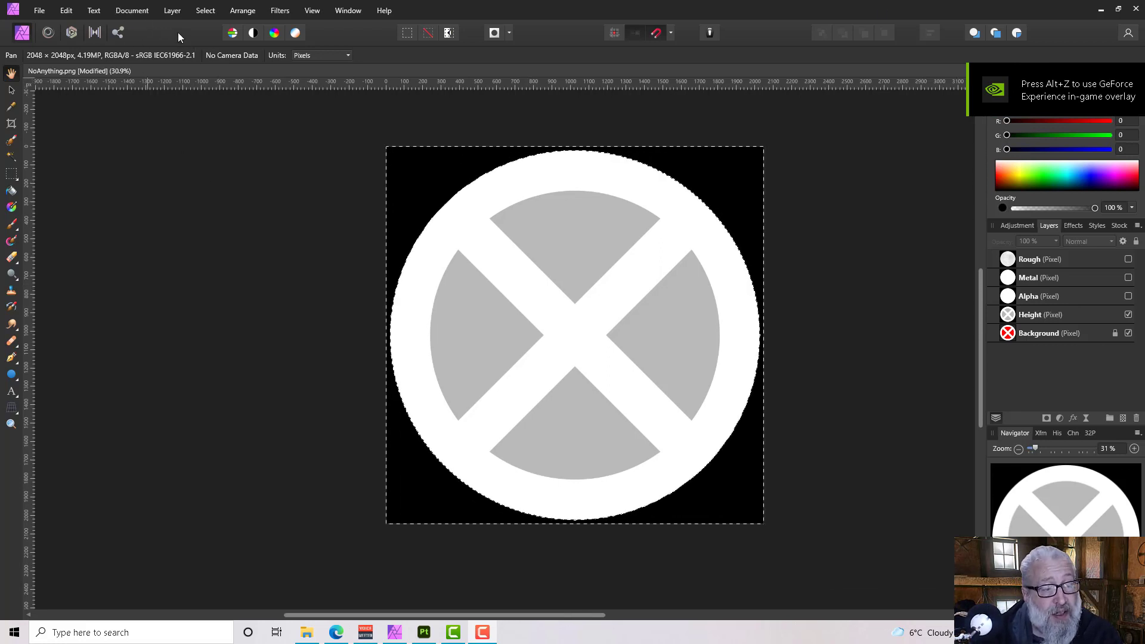
- Switch to the Export Persona and check the slices for the Rough, Metal, Alpha, Height and Background layers
{"action": "left_click", "coordinate": [118, 32]}
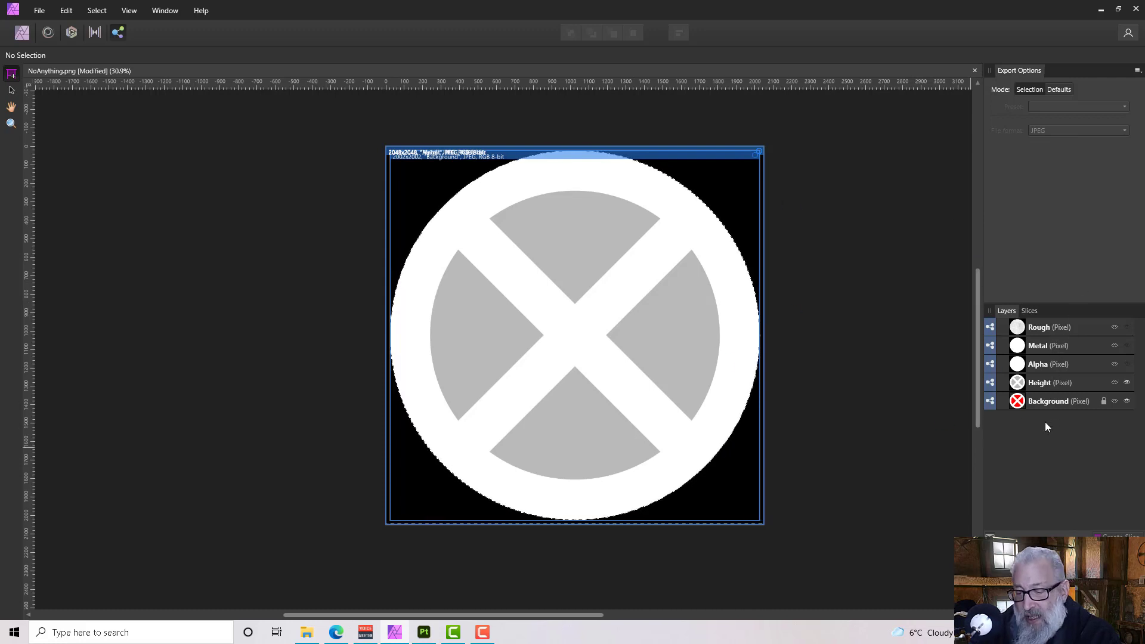
{"action": "left_click", "coordinate": [998, 328]}
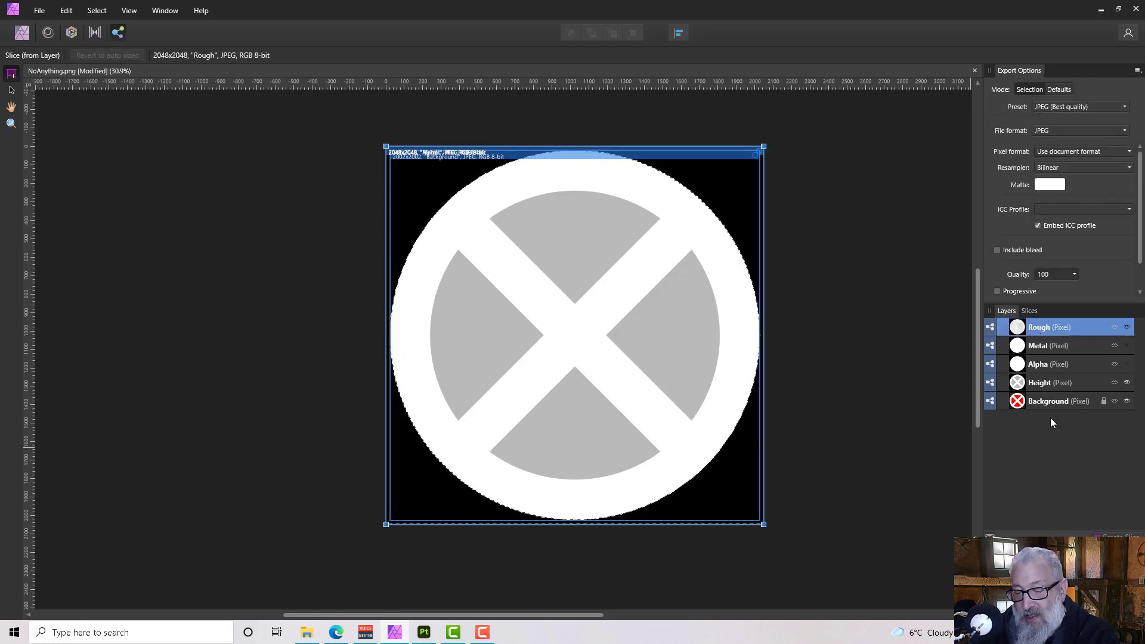
{"action": "left_click", "coordinate": [1066, 400], "text": "shift"}
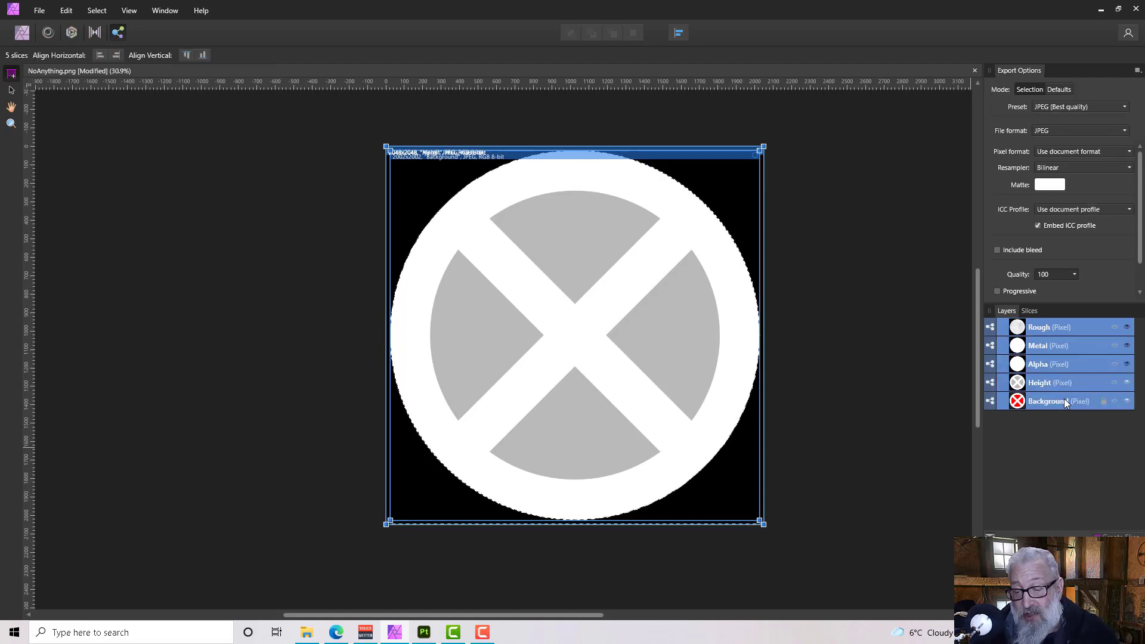
{"action": "left_click", "coordinate": [1055, 330]}
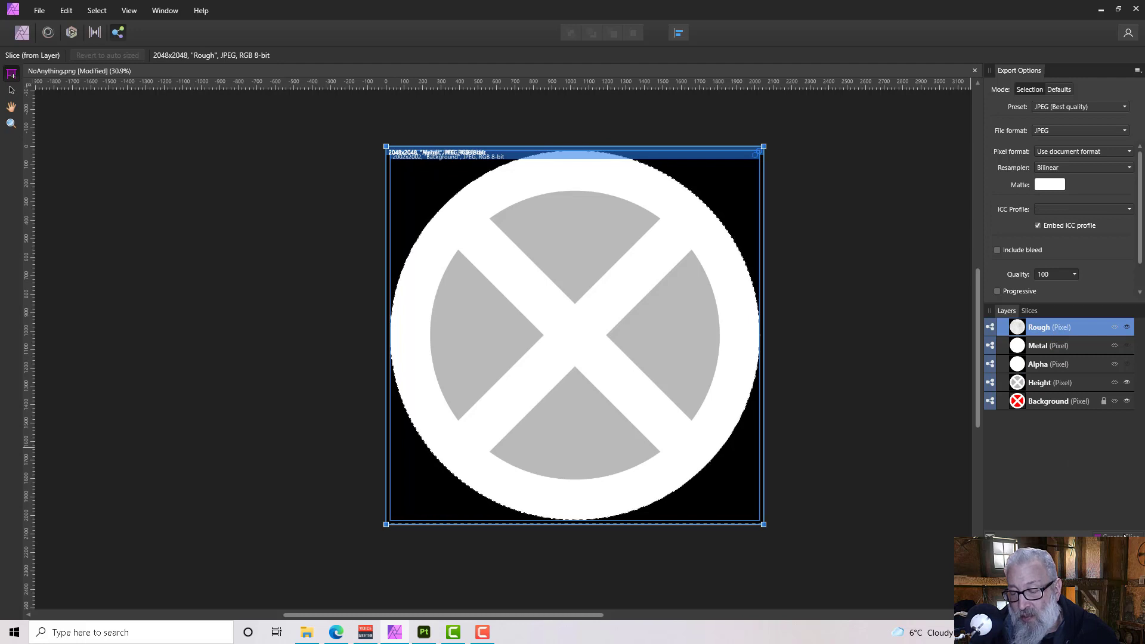
{"action": "left_click", "coordinate": [1062, 353]}
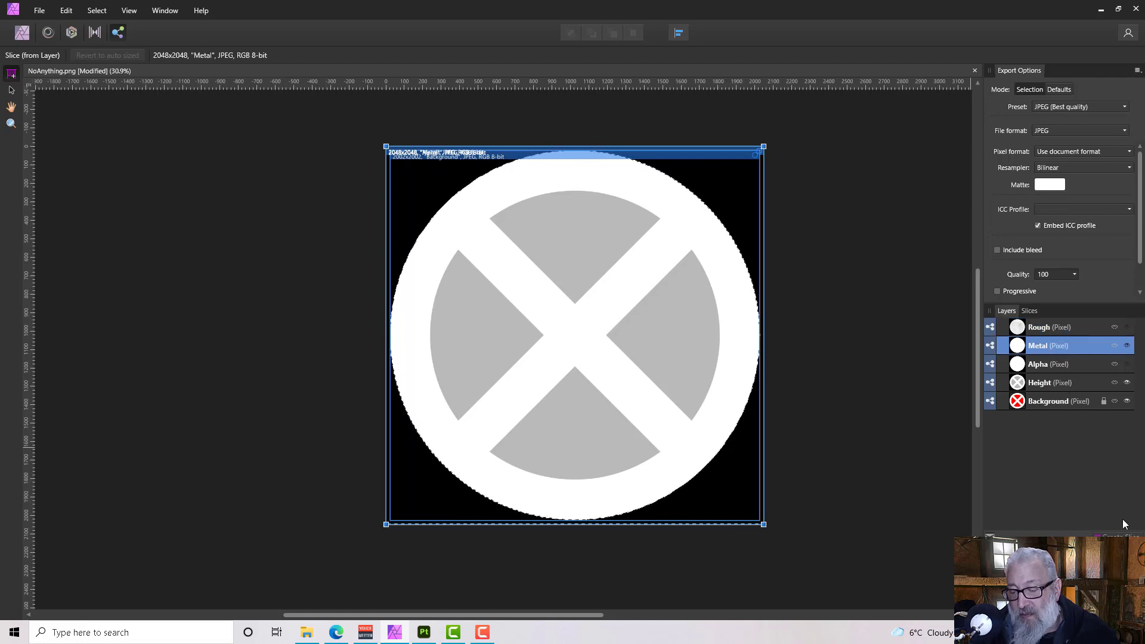
{"action": "left_click", "coordinate": [1055, 369]}
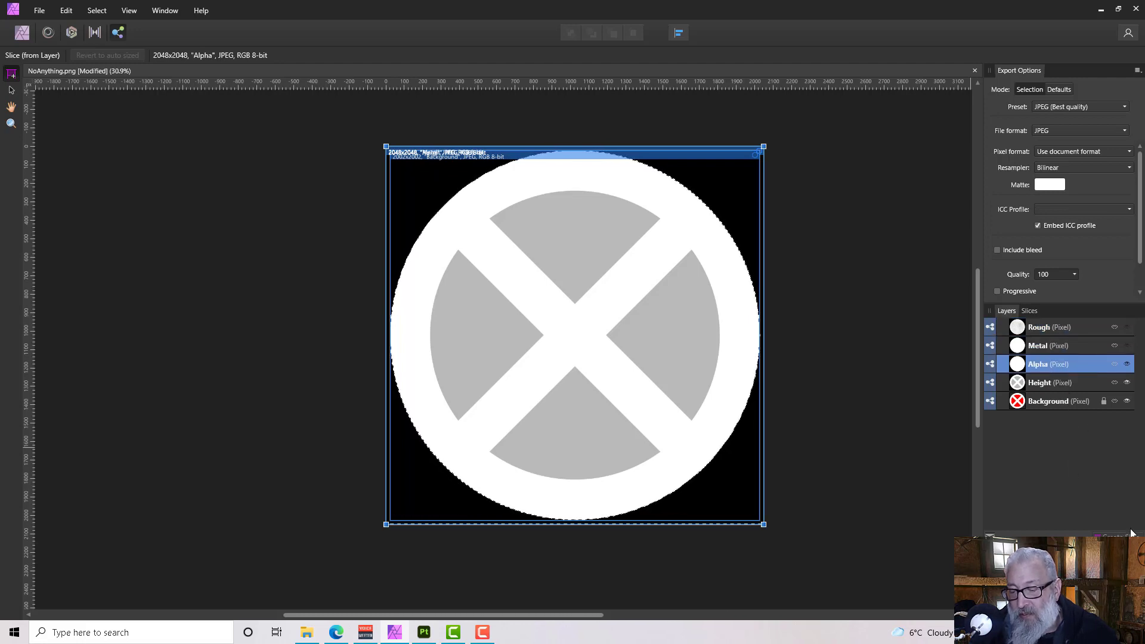
{"action": "left_click", "coordinate": [1054, 385]}
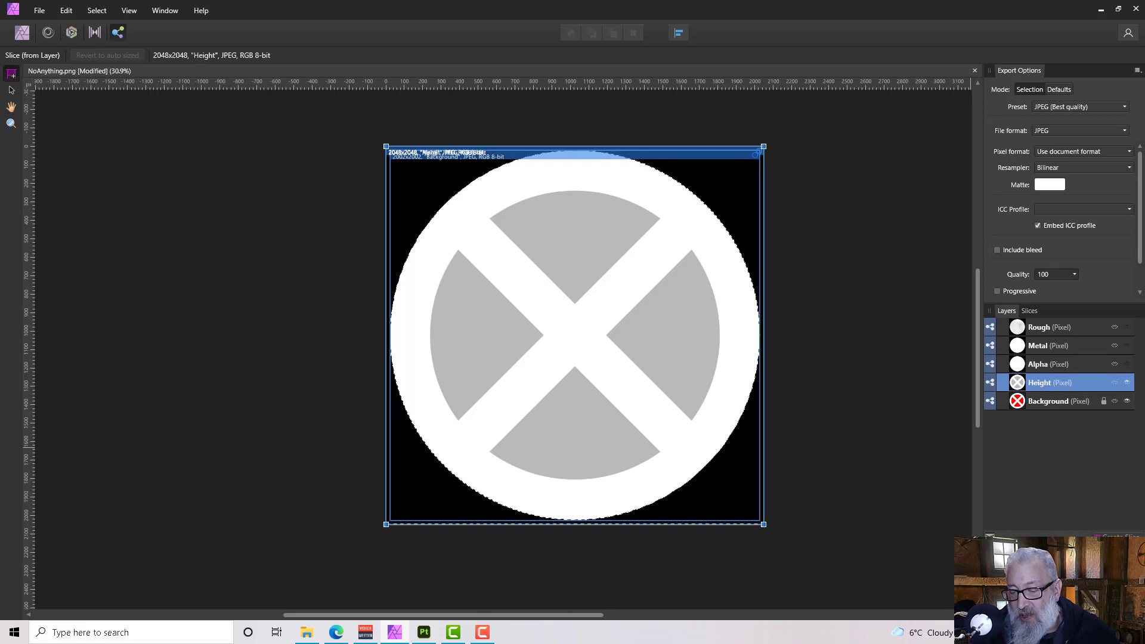
{"action": "left_click", "coordinate": [1059, 403]}
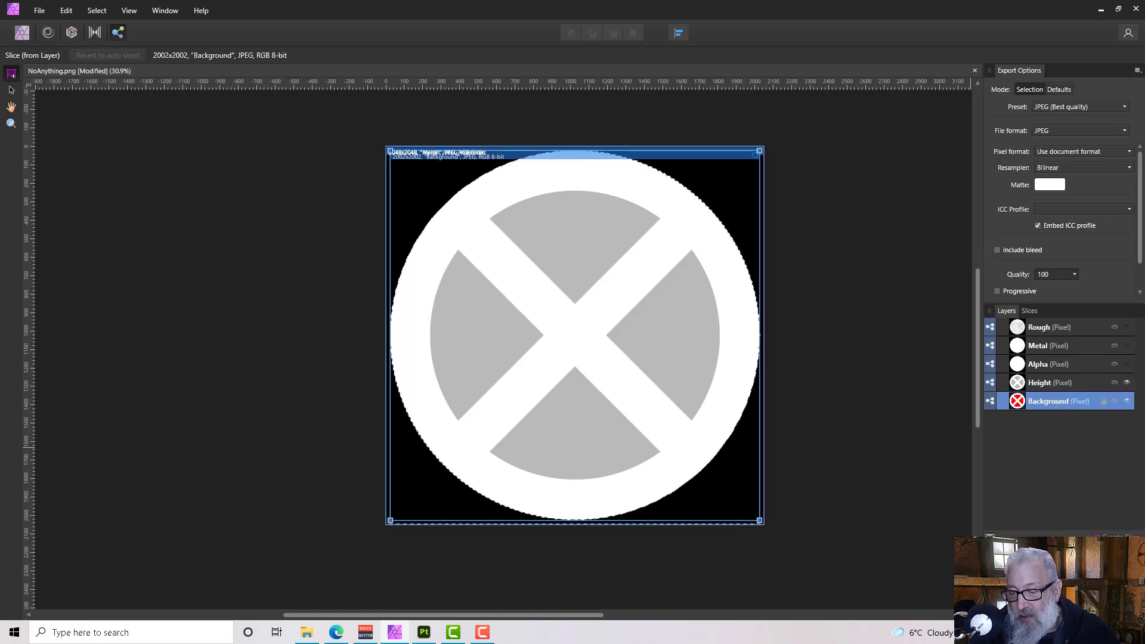
- Export the Rough, Metal, Alpha, Height and Background slices as best-quality JPEG files into the Decals folder
{"action": "left_click", "coordinate": [1028, 312]}
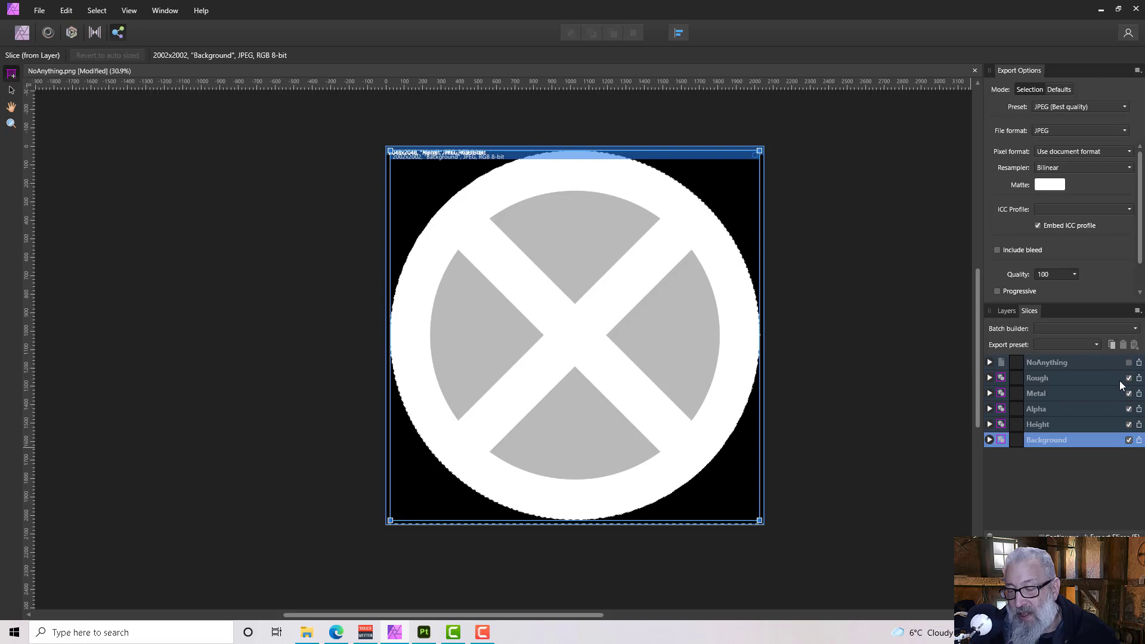
{"action": "left_click", "coordinate": [1044, 378]}
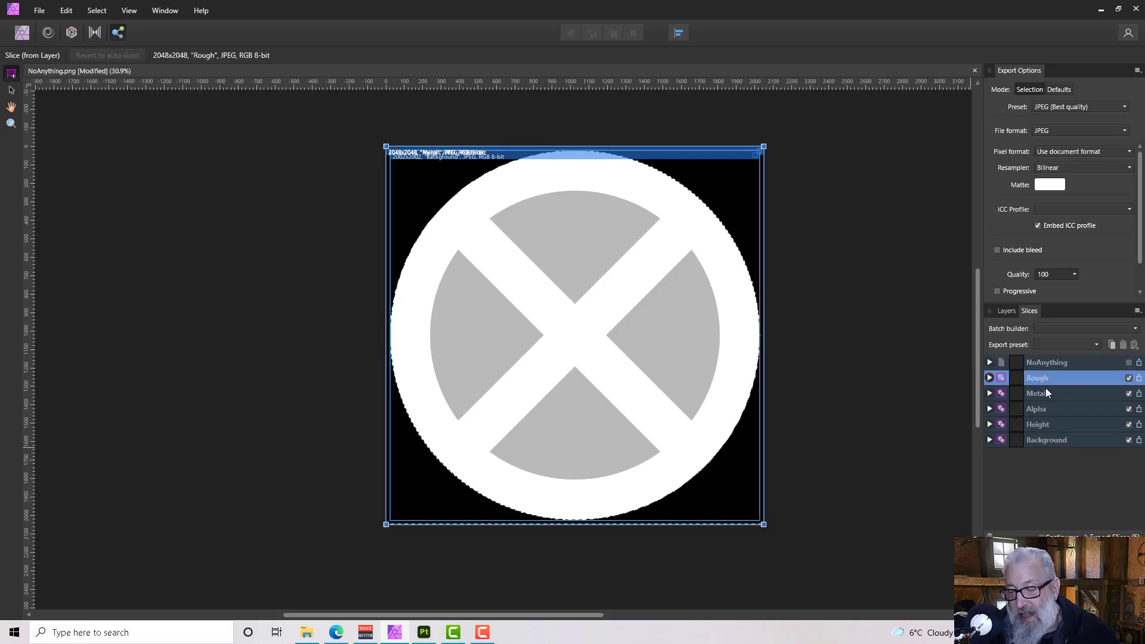
{"action": "left_click_drag", "start_coordinate": [1046, 395], "coordinate": [1046, 445]}
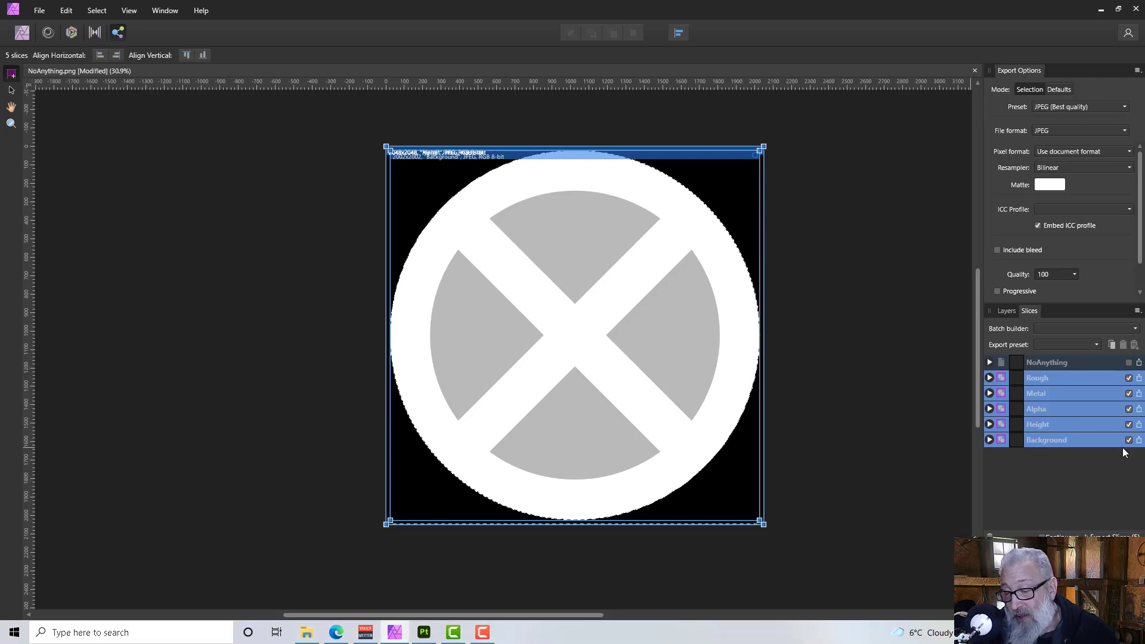
{"action": "left_click", "coordinate": [1089, 536]}
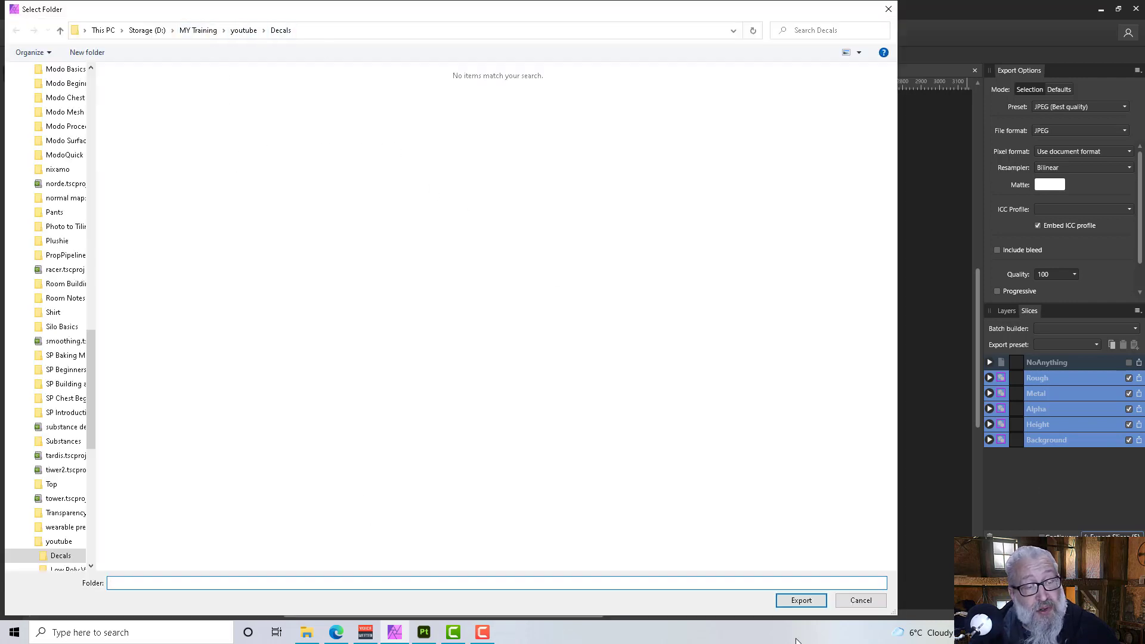
{"action": "left_click", "coordinate": [802, 601]}
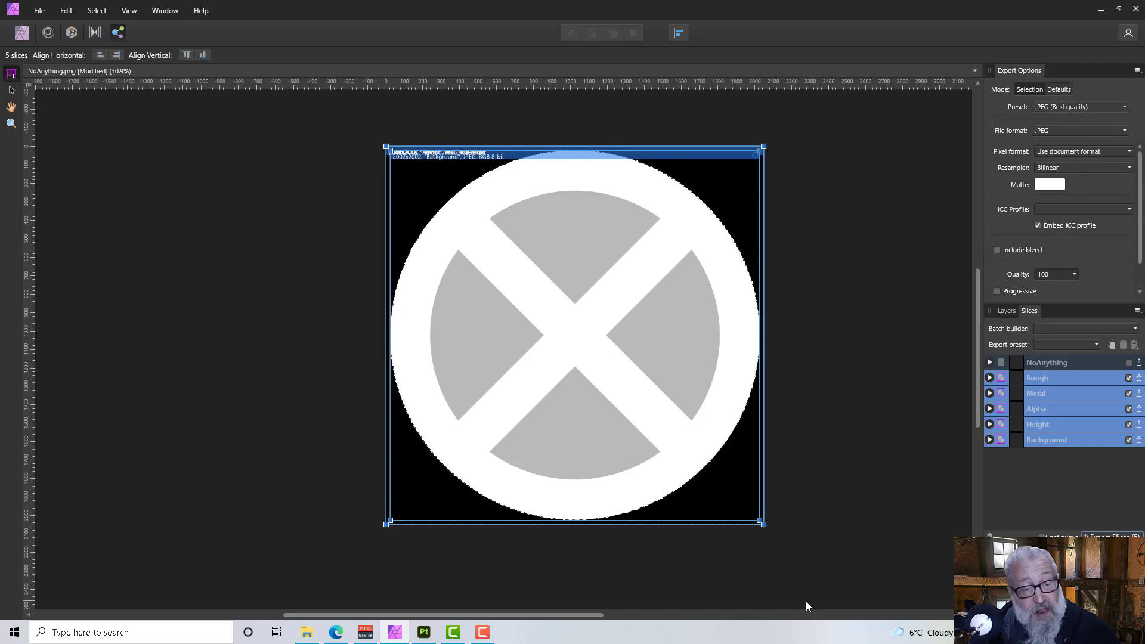
- Check the exported map images in the Decals folder and switch to Substance 3D Painter
{"action": "left_click", "coordinate": [307, 632]}
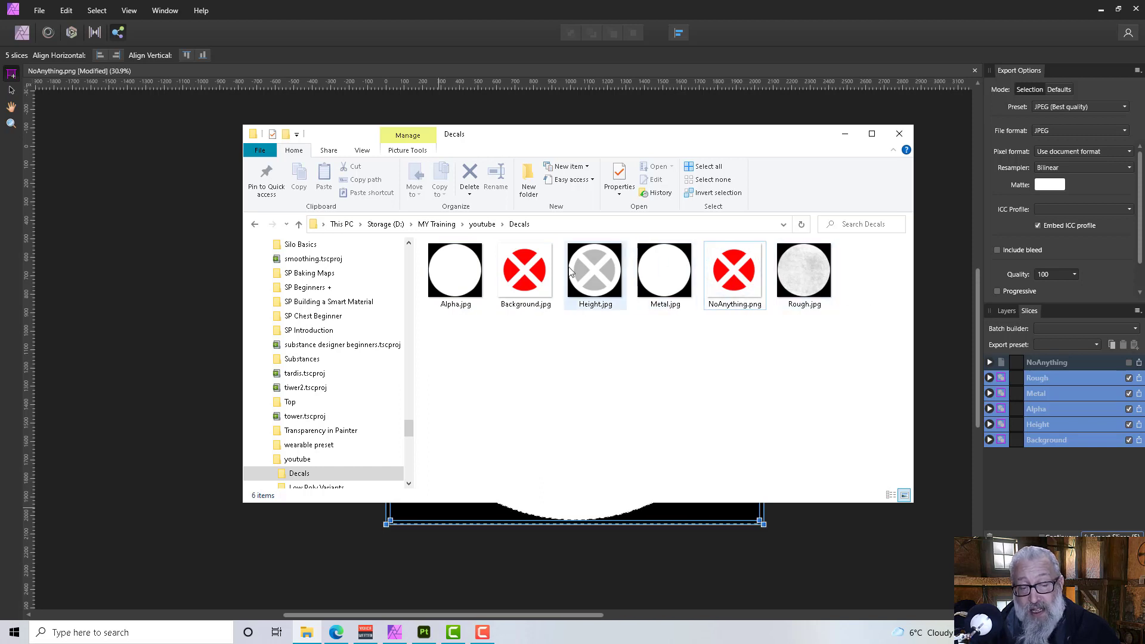
{"action": "mouse_move", "coordinate": [475, 269]}
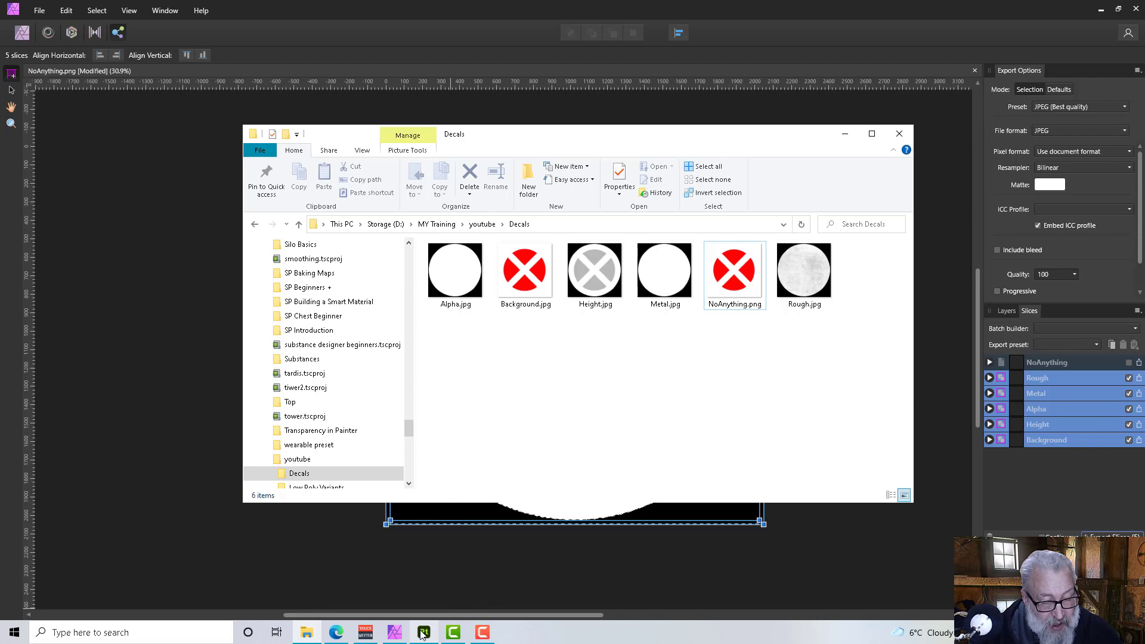
{"action": "mouse_move", "coordinate": [425, 636]}
{"action": "left_click", "coordinate": [432, 606]}
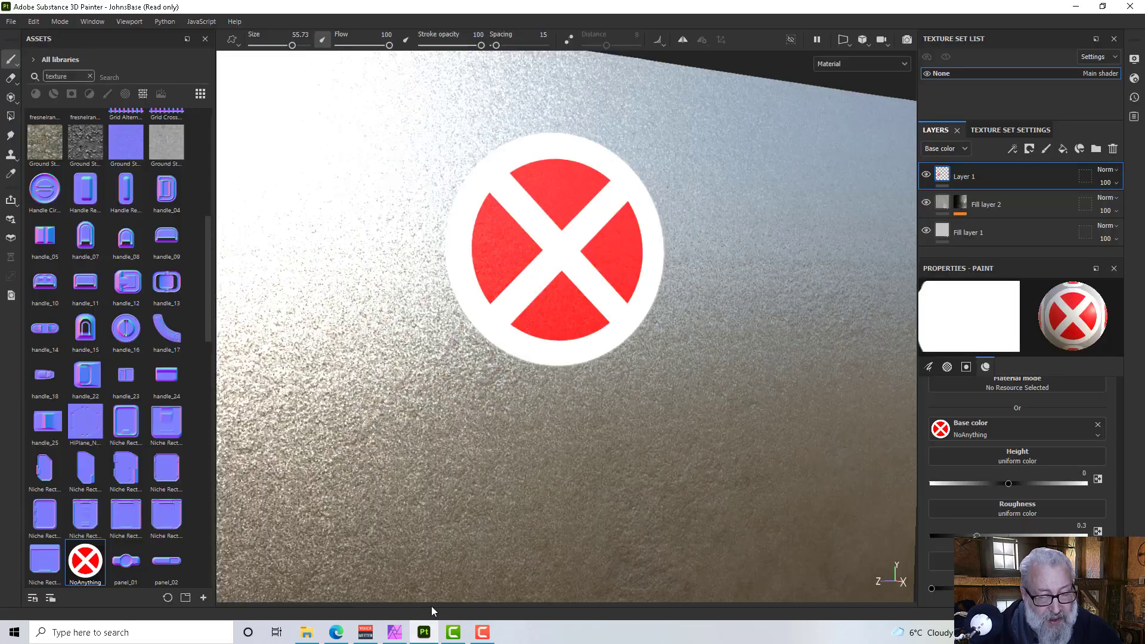
- Bring Alpha.jpg, Height.jpg, Metal.jpg and Rough.jpg from the Decals folder into Painter's assets for import
{"action": "left_click", "coordinate": [307, 632]}
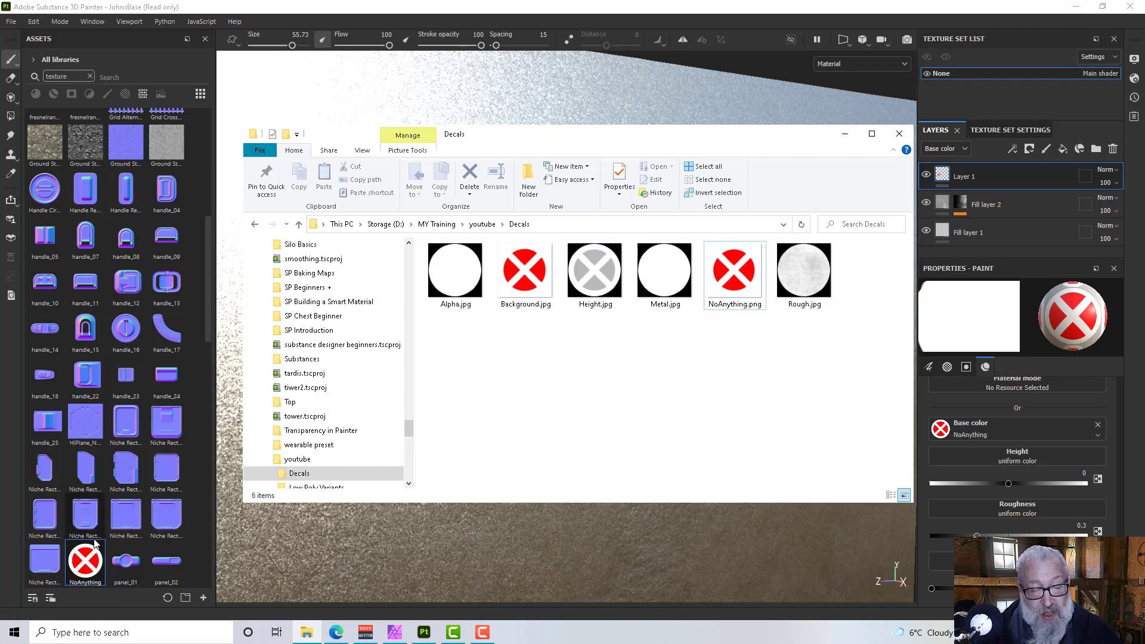
{"action": "left_click", "coordinate": [458, 269]}
{"action": "left_click", "coordinate": [593, 297], "text": "ctrl"}
{"action": "left_click", "coordinate": [692, 291], "text": "ctrl"}
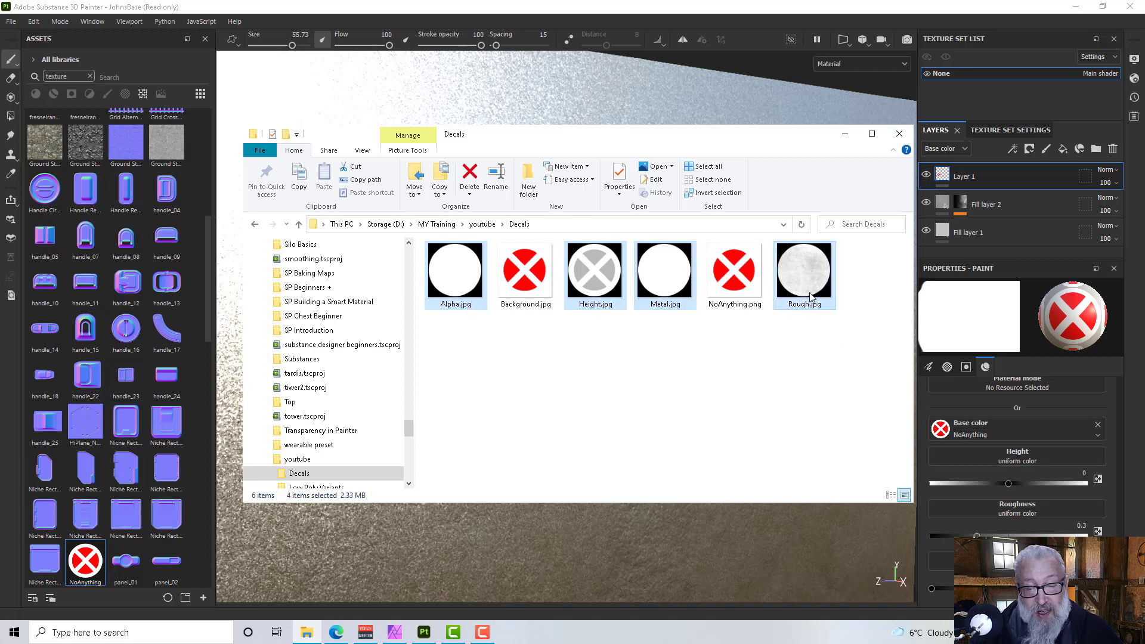
{"action": "left_click_drag", "start_coordinate": [815, 268], "coordinate": [126, 368]}
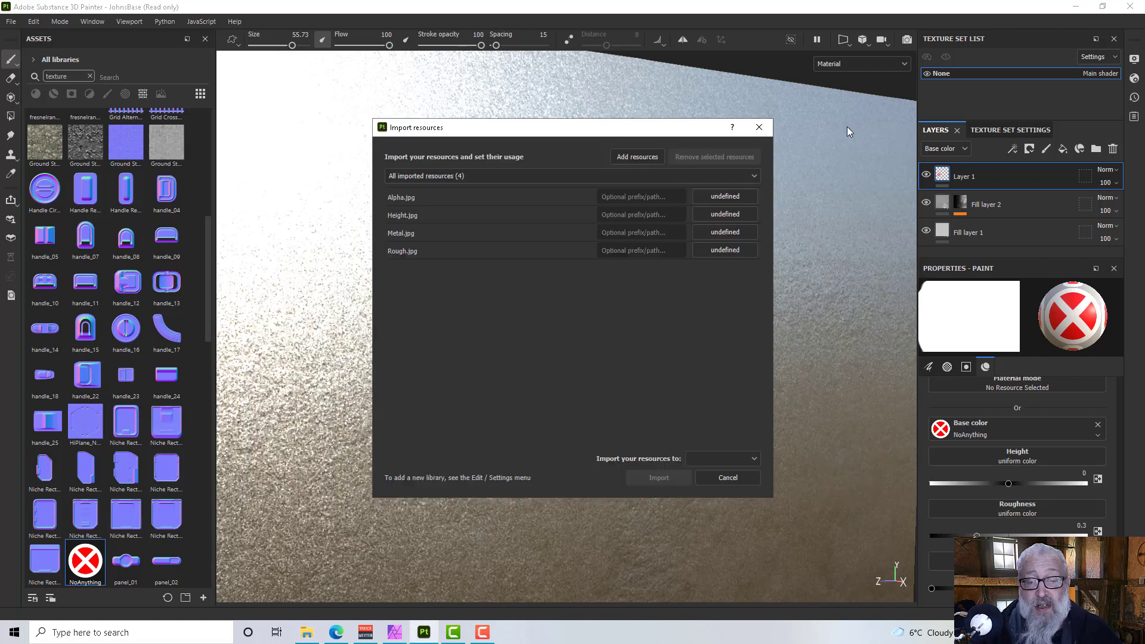
{"action": "left_click", "coordinate": [846, 133]}
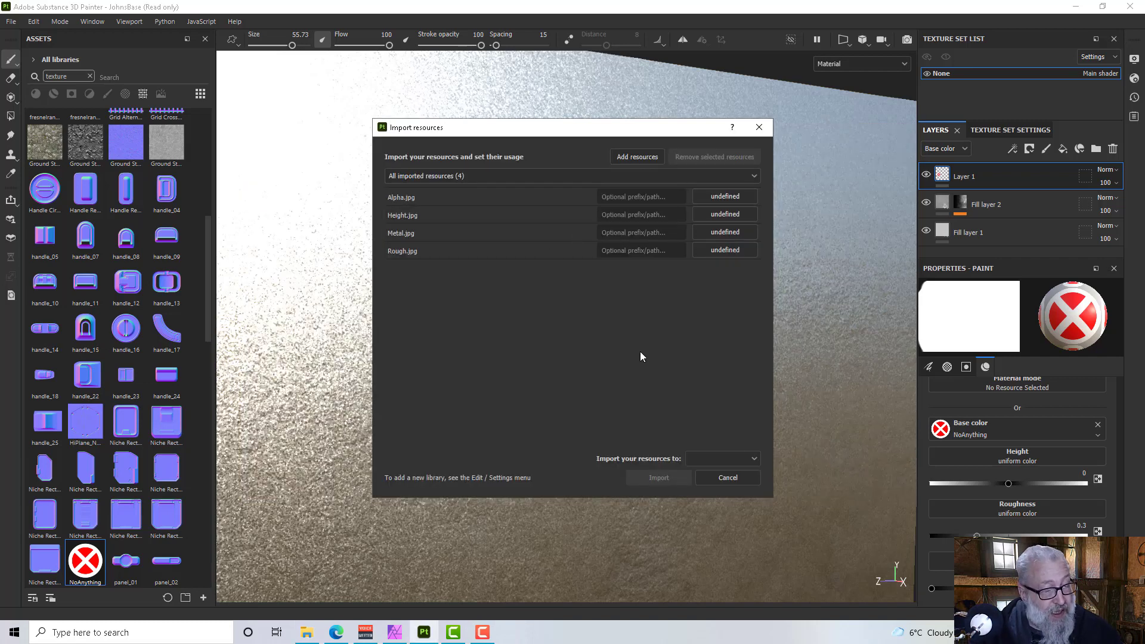
- Set the usage of Alpha.jpg to alpha and of Height.jpg, Metal.jpg and Rough.jpg to texture
{"action": "left_click", "coordinate": [723, 194]}
{"action": "left_click", "coordinate": [739, 203]}
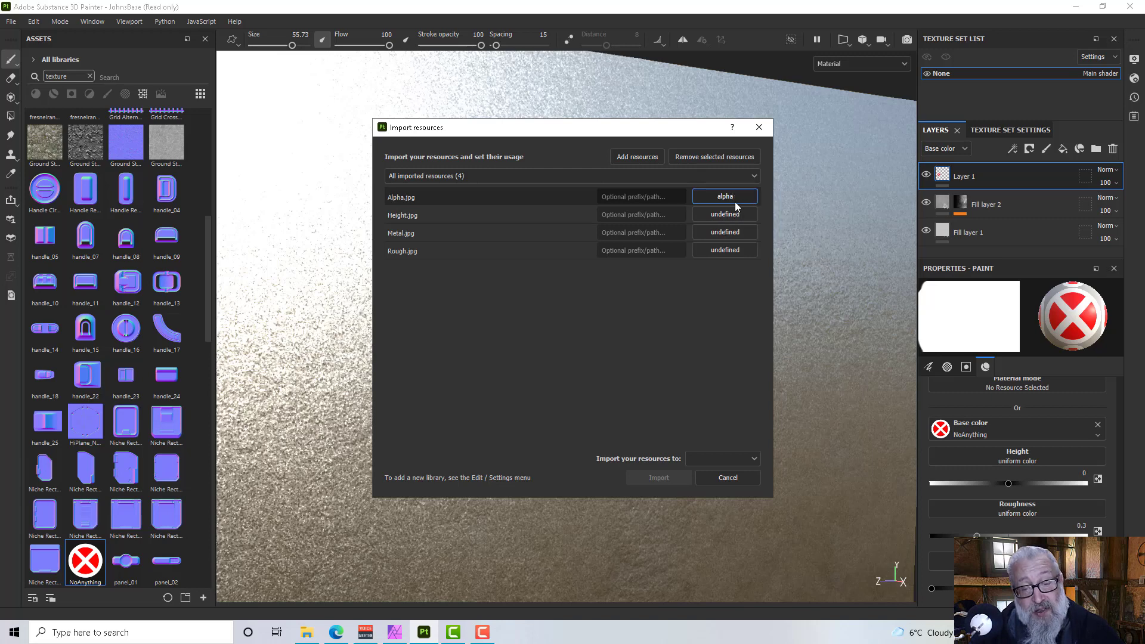
{"action": "left_click", "coordinate": [723, 216]}
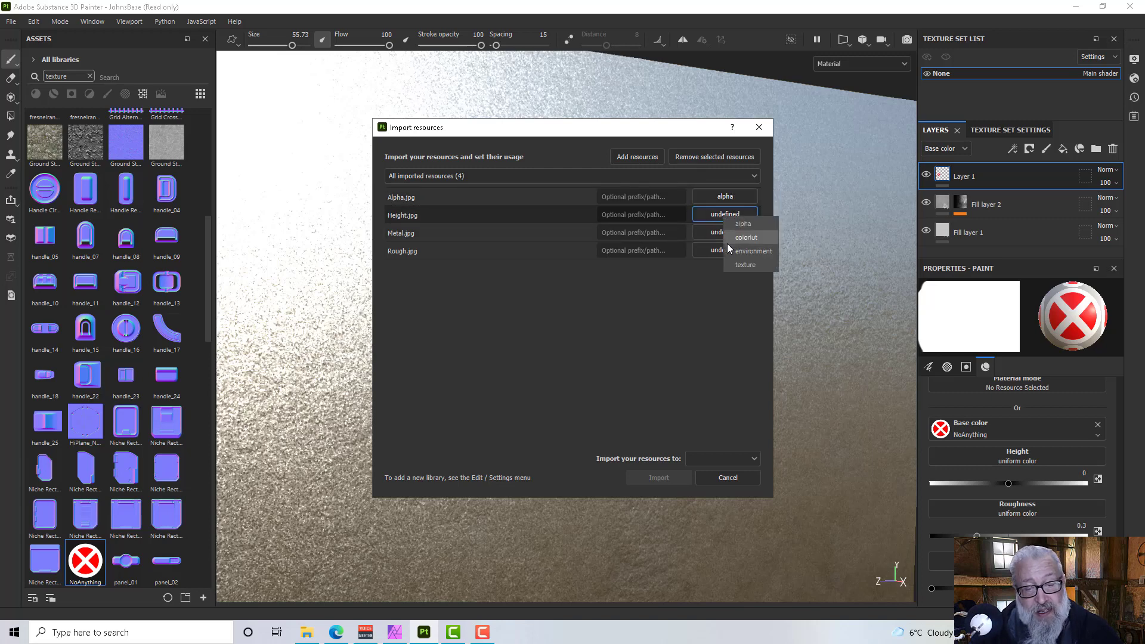
{"action": "left_click", "coordinate": [733, 262]}
{"action": "left_click", "coordinate": [733, 232]}
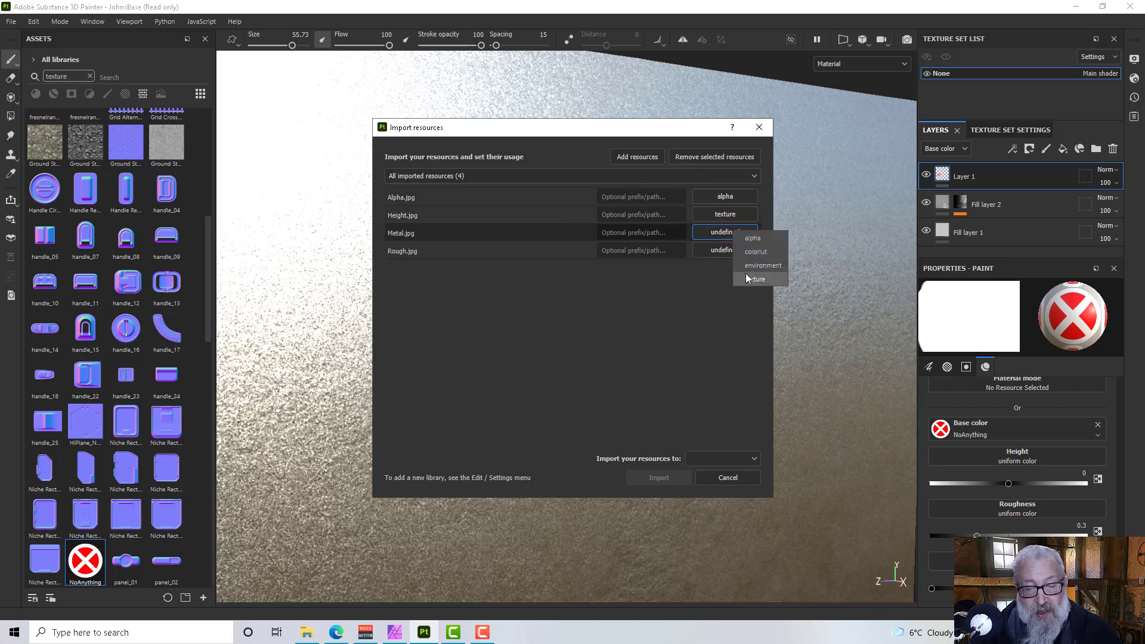
{"action": "left_click", "coordinate": [747, 277]}
{"action": "left_click", "coordinate": [737, 247]}
{"action": "left_click", "coordinate": [746, 290]}
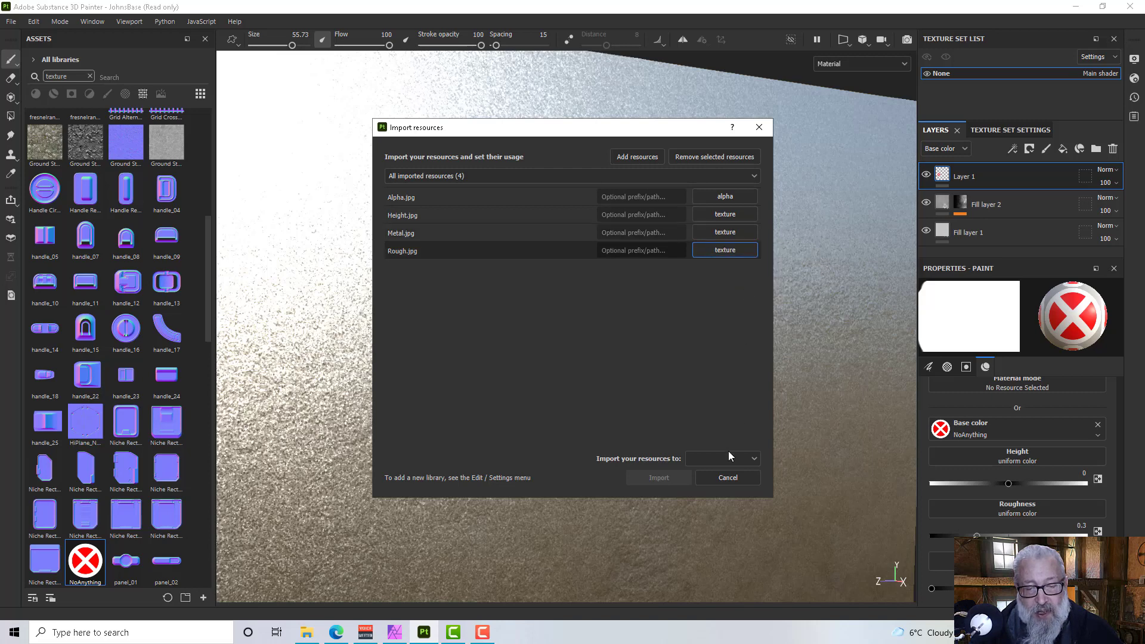
- Import the four resources into the library 'your_assets'
{"action": "left_click", "coordinate": [725, 459]}
{"action": "left_click", "coordinate": [714, 495]}
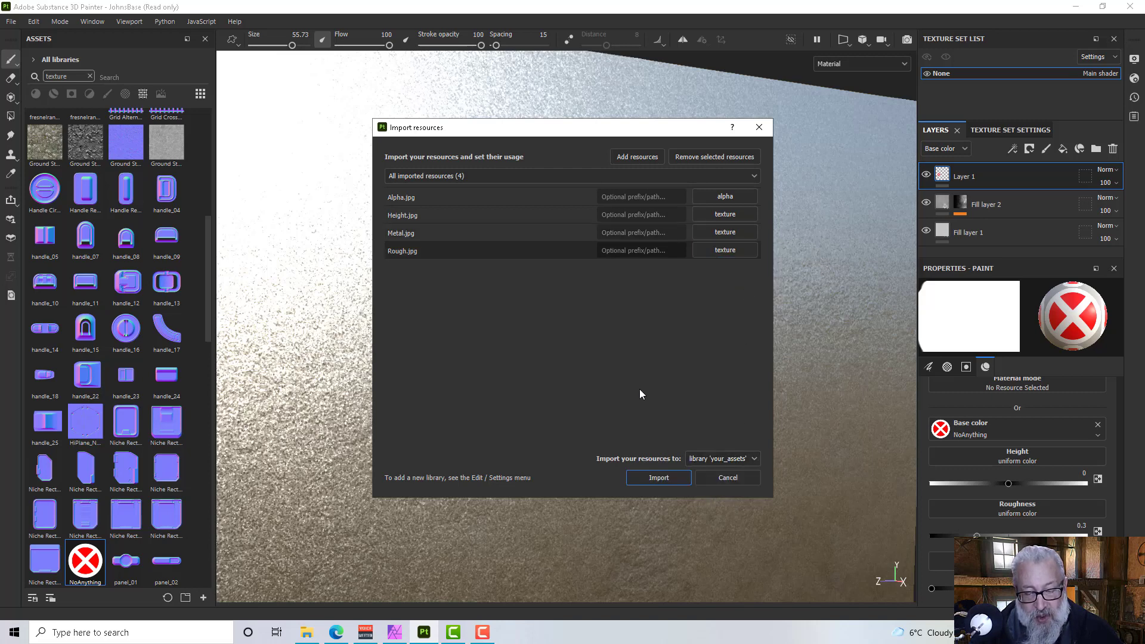
{"action": "left_click", "coordinate": [650, 483]}
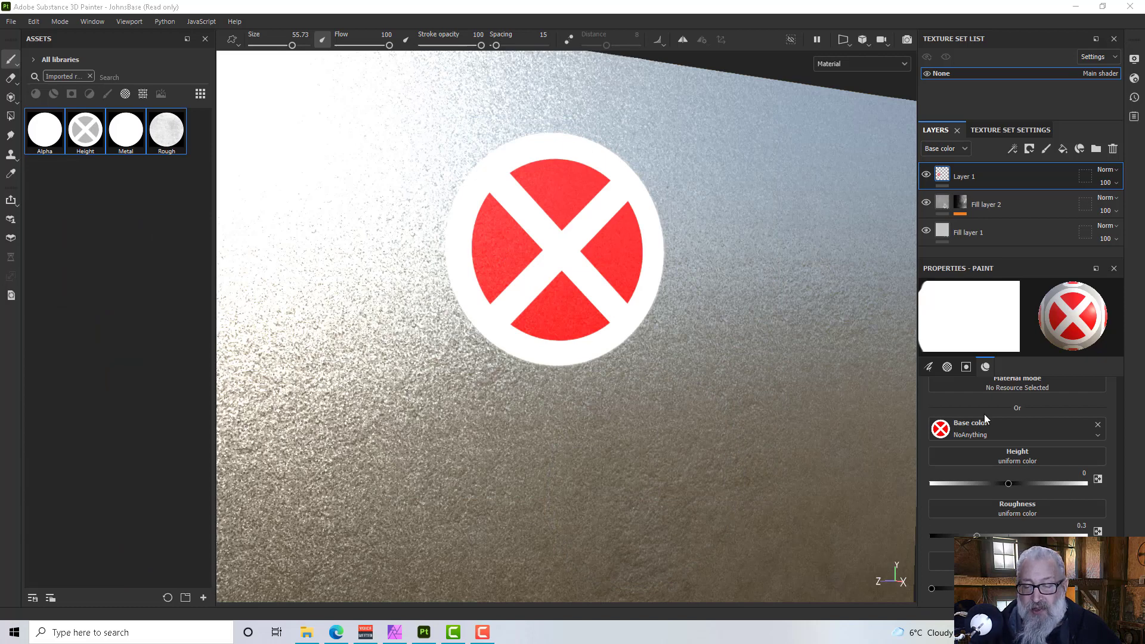
- Replace the painted Layer 1 with a new empty paint layer and set the brush's alpha to the imported Alpha image
{"action": "left_click", "coordinate": [1113, 149]}
{"action": "left_click", "coordinate": [1035, 149]}
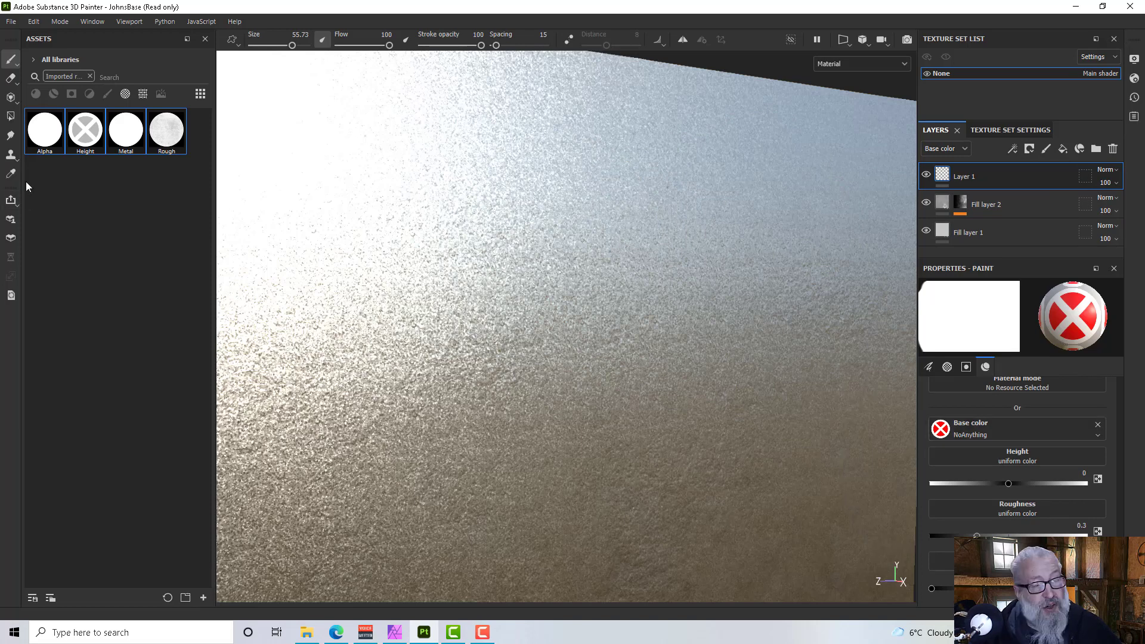
{"action": "scroll", "coordinate": [997, 422], "scroll_direction": "up", "scroll_amount": 1}
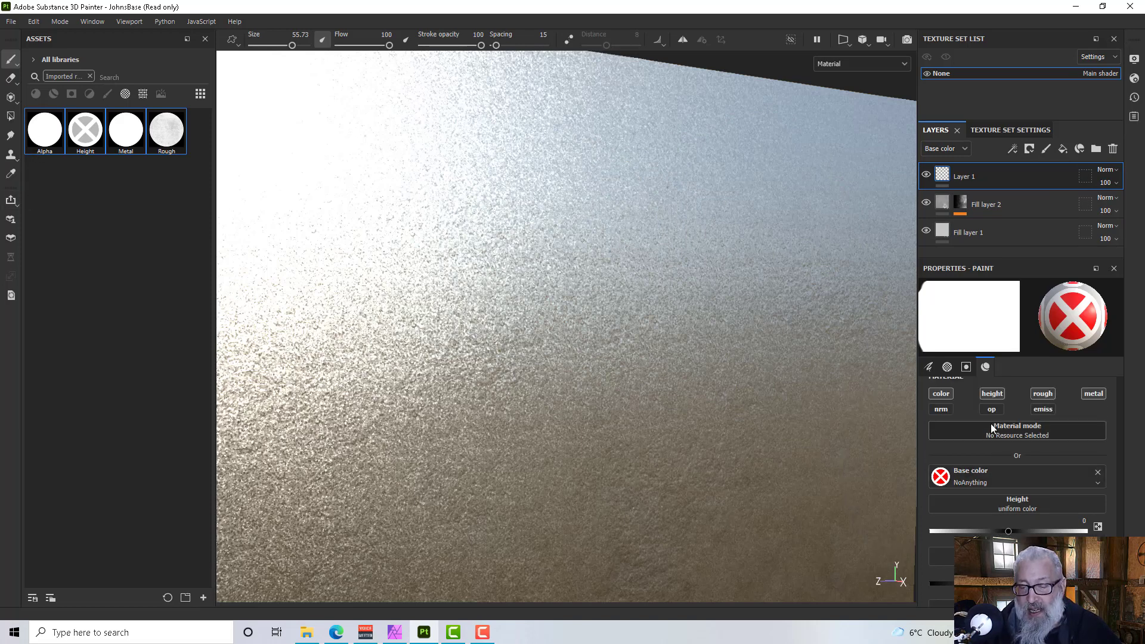
{"action": "left_click", "coordinate": [962, 367]}
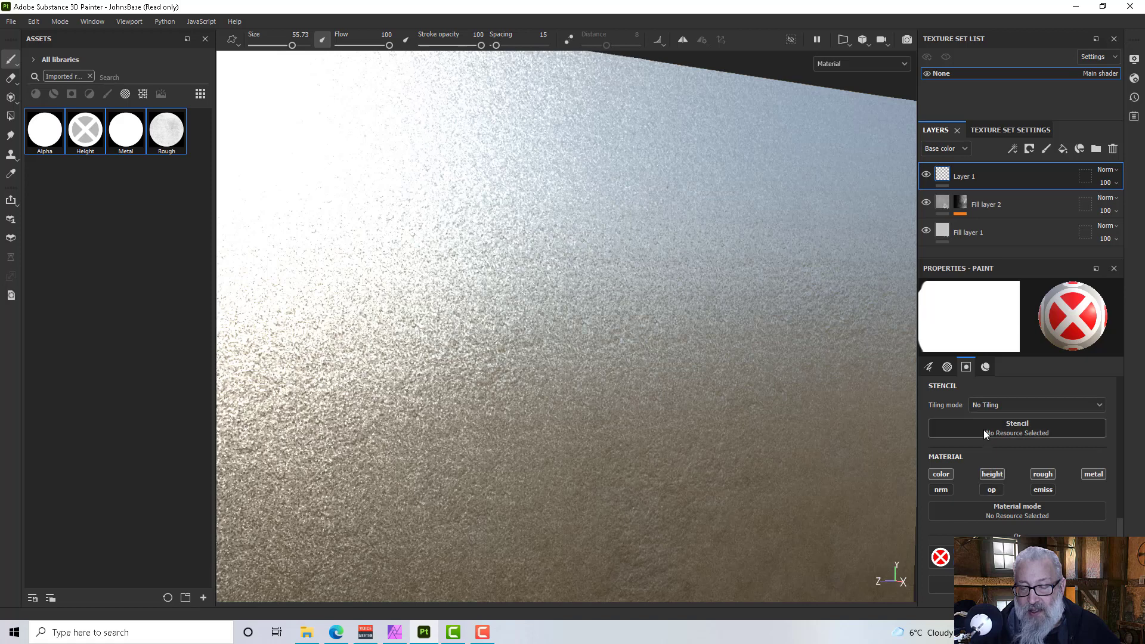
{"action": "left_click", "coordinate": [950, 366]}
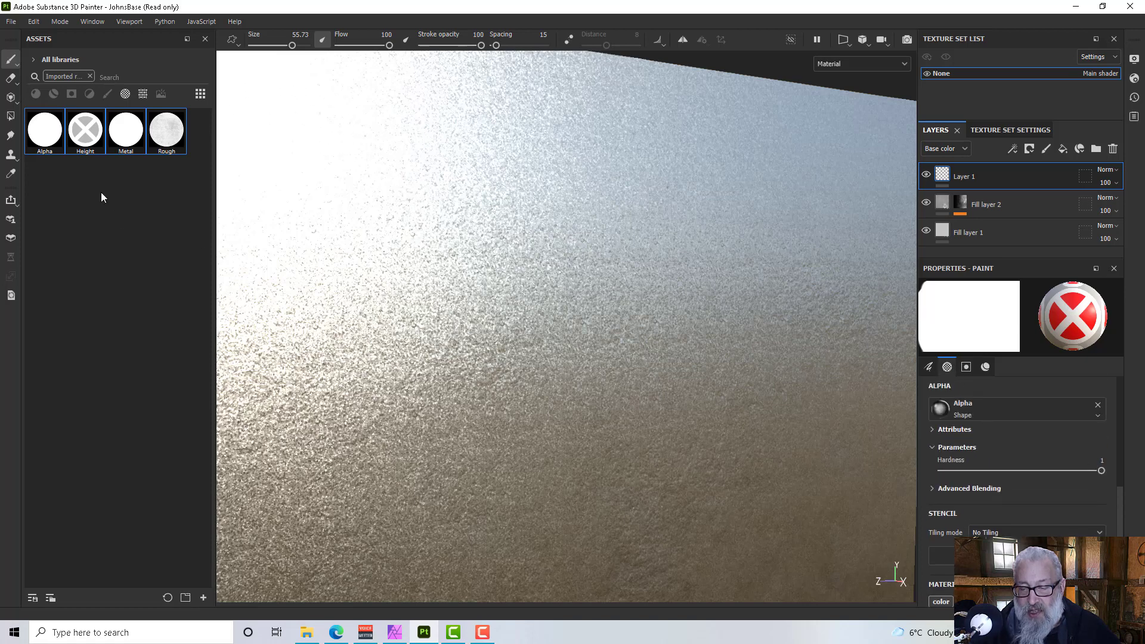
{"action": "left_click_drag", "start_coordinate": [63, 139], "coordinate": [984, 413]}
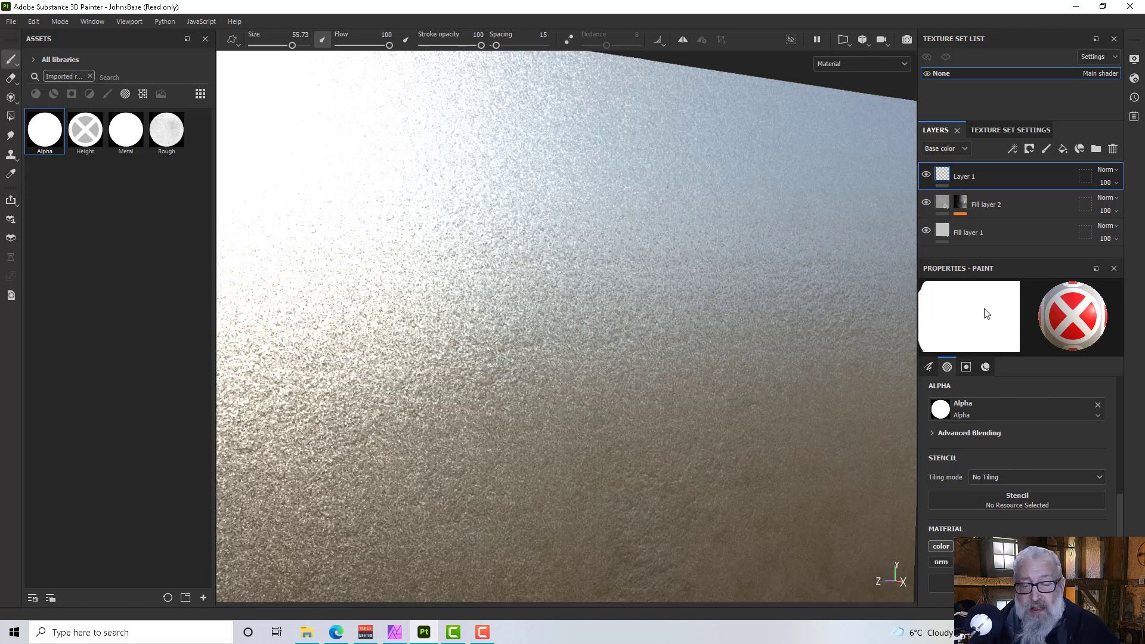
- Assign the imported Height, Rough and Metal maps to the brush's height, roughness and metallic channels, and stamp the sign once on the plane
{"action": "left_click", "coordinate": [985, 368]}
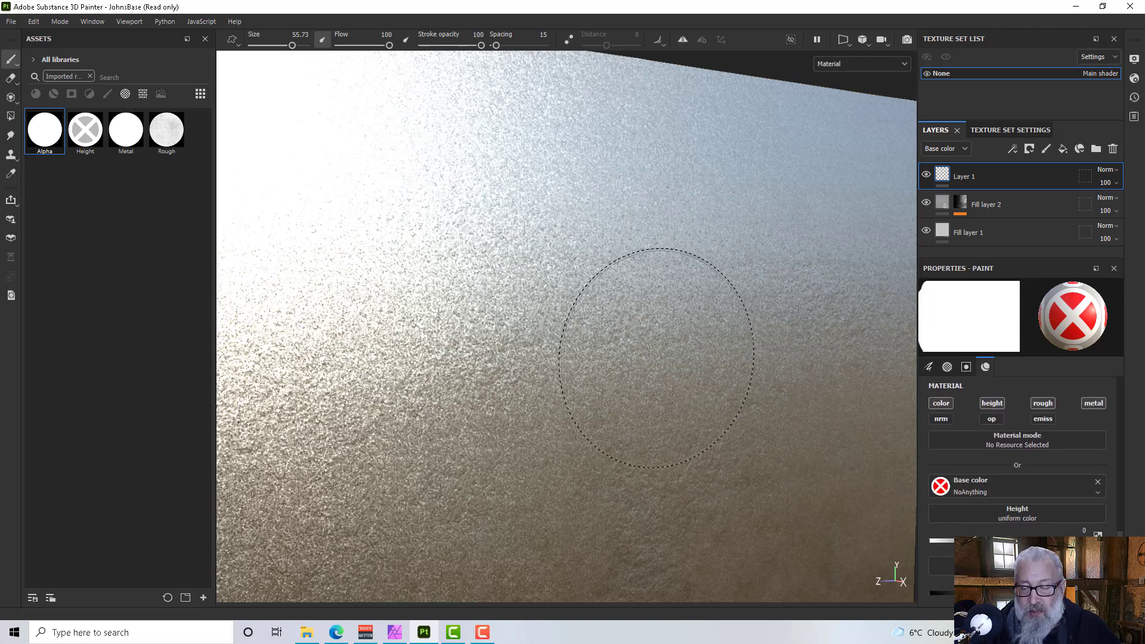
{"action": "left_click_drag", "start_coordinate": [91, 152], "coordinate": [1018, 514]}
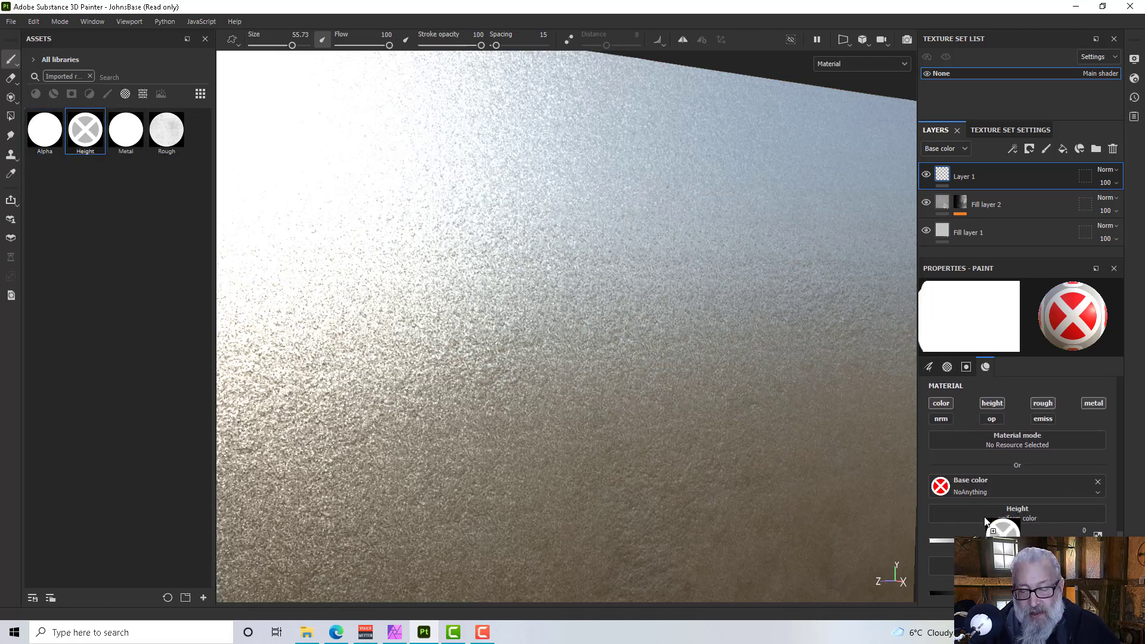
{"action": "left_click", "coordinate": [122, 128]}
{"action": "left_click_drag", "start_coordinate": [170, 138], "coordinate": [954, 545]}
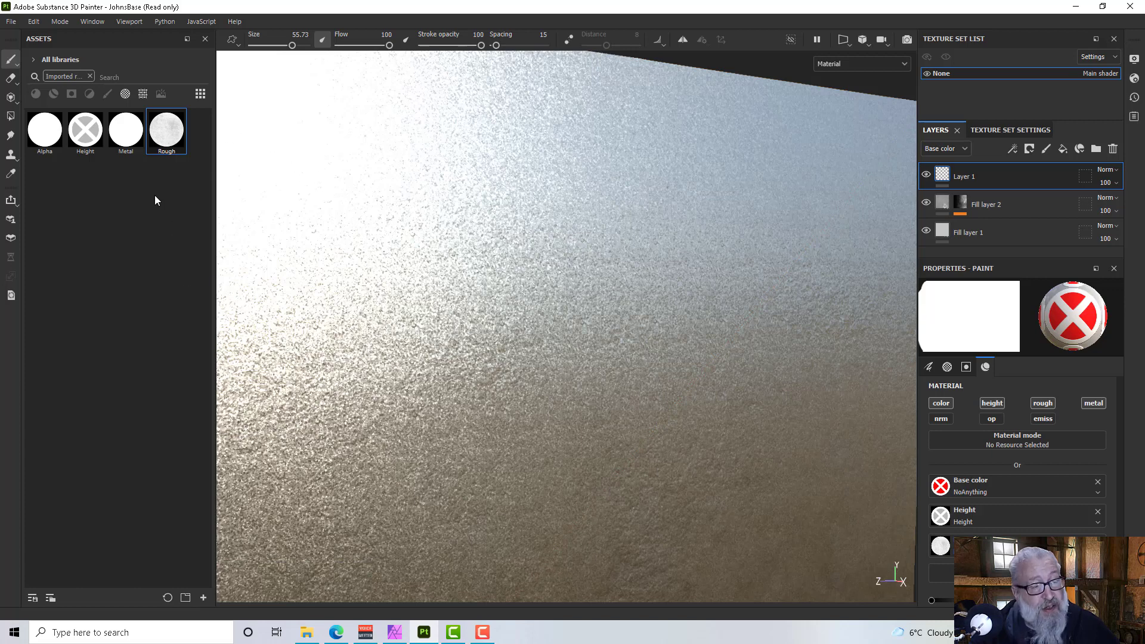
{"action": "left_click", "coordinate": [132, 137]}
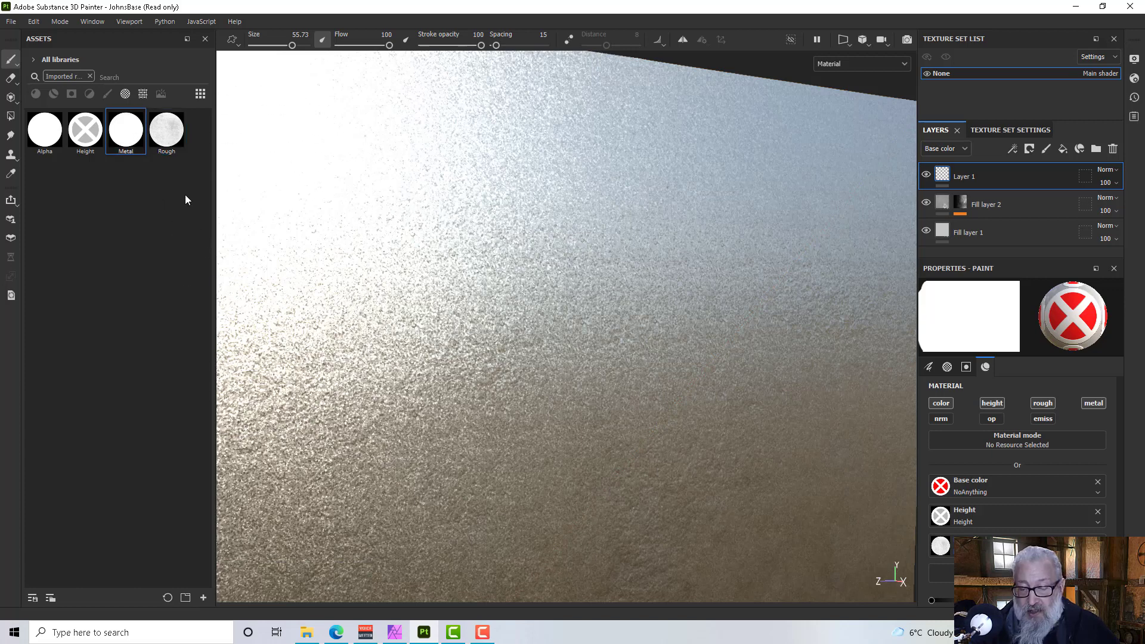
{"action": "left_click_drag", "start_coordinate": [119, 137], "coordinate": [941, 576]}
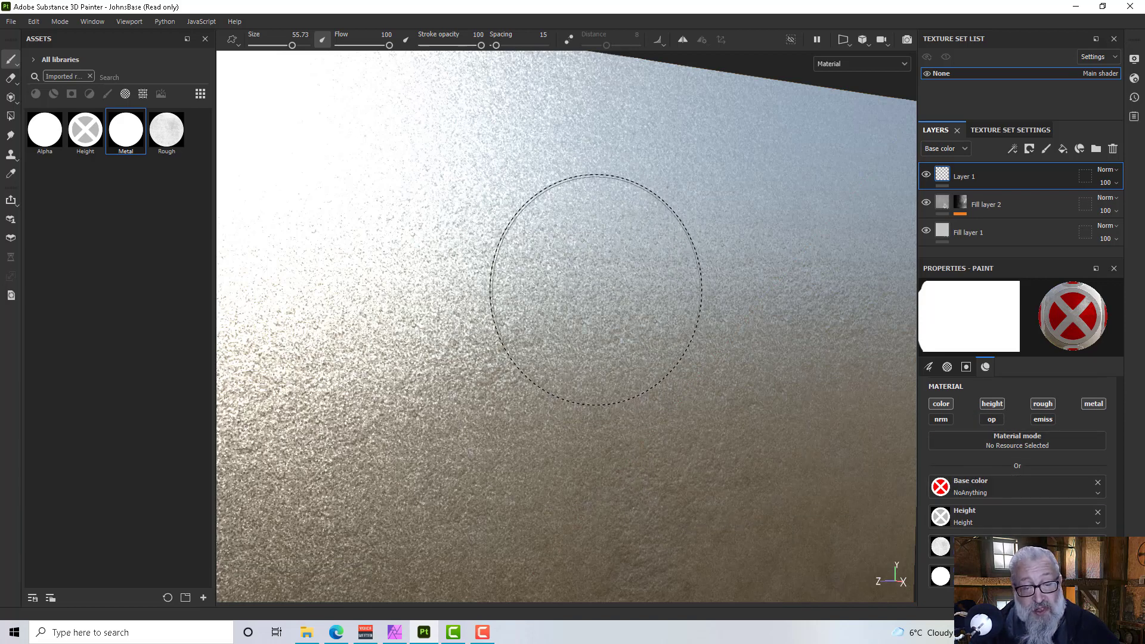
{"action": "left_click", "coordinate": [543, 265]}
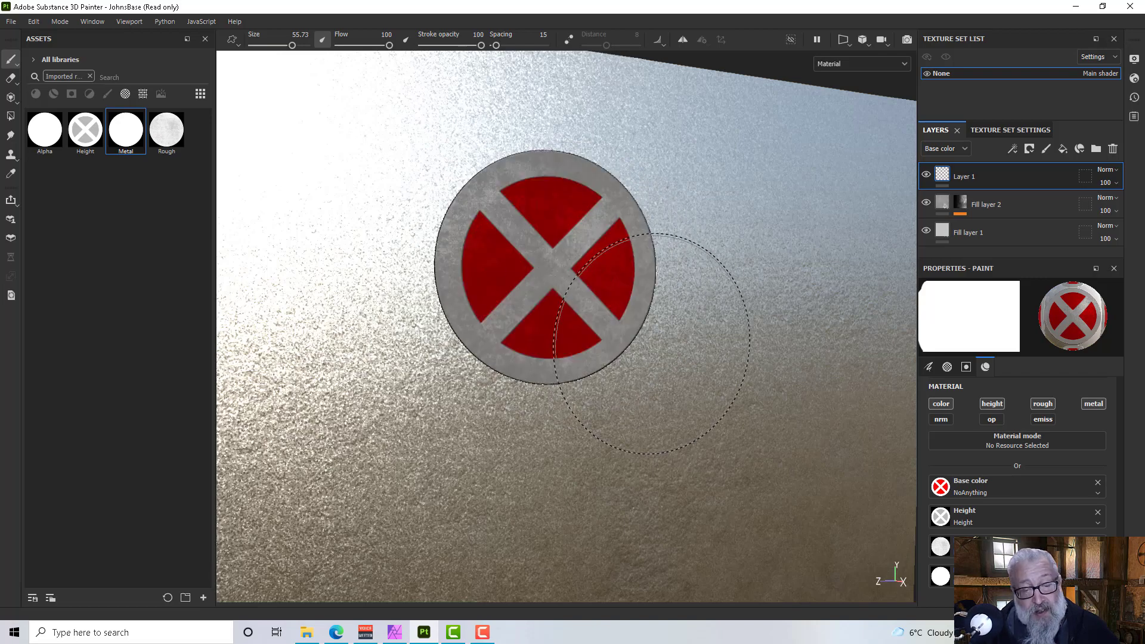
- Examine the stamped sign's relief, roughness and metal response up close and from several angles
{"action": "left_click_drag", "start_coordinate": [660, 320], "coordinate": [780, 345], "text": "alt"}
{"action": "scroll", "coordinate": [639, 308], "scroll_direction": "up", "scroll_amount": 5}
{"action": "mouse_move", "coordinate": [627, 298]}
{"action": "left_mouse_down", "text": "alt"}
{"action": "mouse_move", "coordinate": [440, 200]}
{"action": "mouse_move", "coordinate": [369, 225]}
{"action": "mouse_move", "coordinate": [386, 186]}
{"action": "mouse_move", "coordinate": [376, 228]}
{"action": "left_mouse_up", "text": "alt"}
{"action": "scroll", "coordinate": [567, 304], "scroll_direction": "up", "scroll_amount": 5}
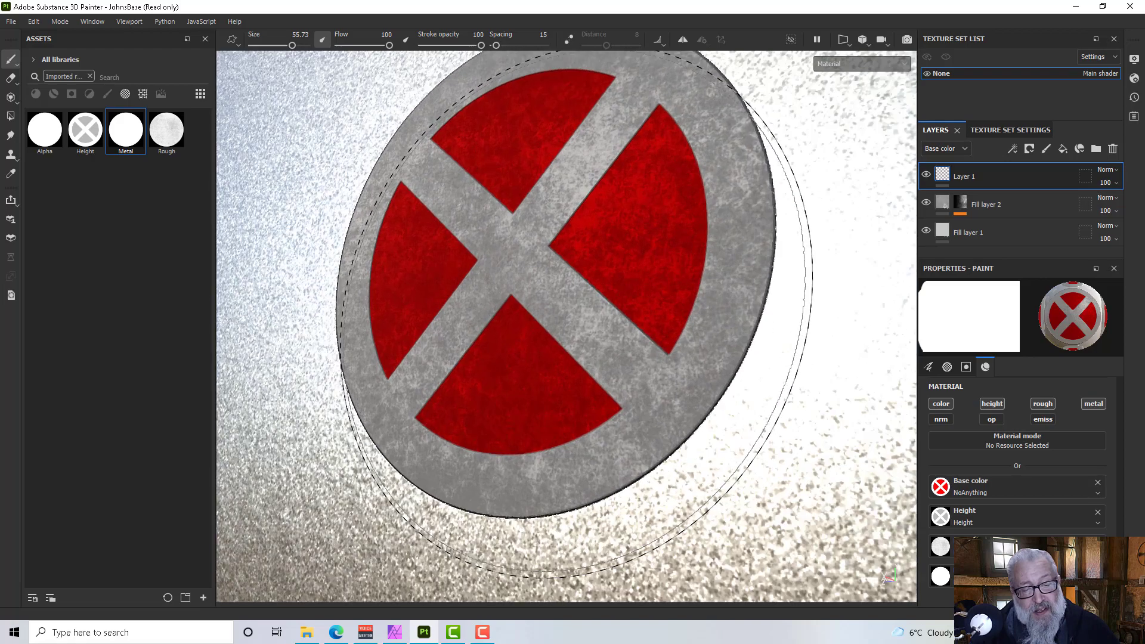
{"action": "mouse_move", "coordinate": [566, 305]}
{"action": "left_mouse_down", "text": "alt"}
{"action": "mouse_move", "coordinate": [670, 276]}
{"action": "mouse_move", "coordinate": [759, 327]}
{"action": "mouse_move", "coordinate": [858, 330]}
{"action": "mouse_move", "coordinate": [696, 309]}
{"action": "mouse_move", "coordinate": [552, 225]}
{"action": "mouse_move", "coordinate": [485, 235]}
{"action": "mouse_move", "coordinate": [410, 295]}
{"action": "left_mouse_up", "text": "alt"}
{"action": "scroll", "coordinate": [437, 245], "scroll_direction": "down", "scroll_amount": 5}
{"action": "mouse_move", "coordinate": [438, 245]}
{"action": "left_mouse_down", "text": "alt"}
{"action": "mouse_move", "coordinate": [552, 352]}
{"action": "mouse_move", "coordinate": [719, 305]}
{"action": "mouse_move", "coordinate": [441, 270]}
{"action": "left_mouse_up", "text": "alt"}
{"action": "mouse_move", "coordinate": [431, 274]}
{"action": "left_mouse_down", "text": "alt"}
{"action": "mouse_move", "coordinate": [565, 286]}
{"action": "mouse_move", "coordinate": [435, 293]}
{"action": "mouse_move", "coordinate": [494, 304]}
{"action": "mouse_move", "coordinate": [621, 281]}
{"action": "mouse_move", "coordinate": [690, 289]}
{"action": "mouse_move", "coordinate": [710, 358]}
{"action": "mouse_move", "coordinate": [490, 382]}
{"action": "left_mouse_up", "text": "alt"}
{"action": "scroll", "coordinate": [489, 382], "scroll_direction": "up", "scroll_amount": 4}
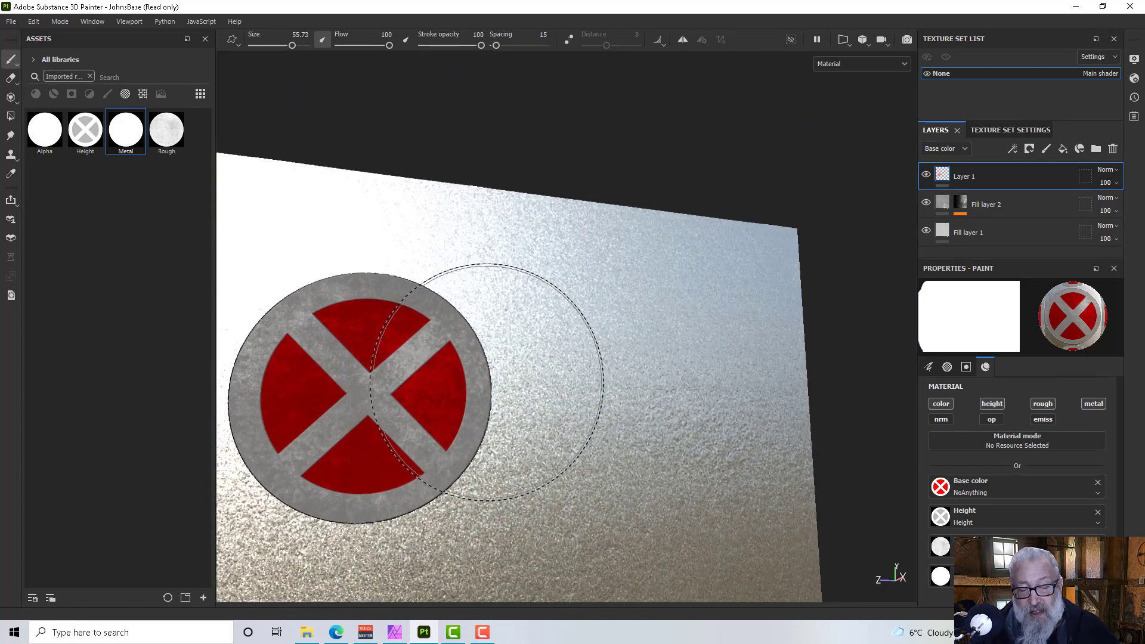
{"action": "middle_click_drag", "start_coordinate": [486, 383], "coordinate": [733, 277], "text": "alt"}
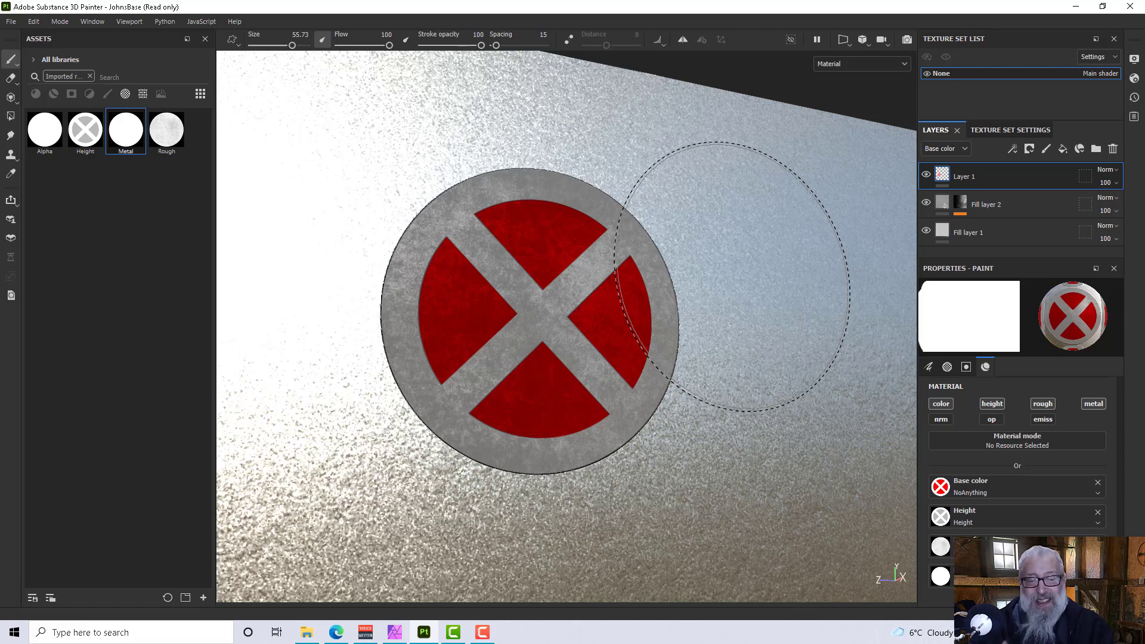
{"action": "mouse_move", "coordinate": [732, 277]}
{"action": "left_mouse_down", "text": "alt"}
{"action": "mouse_move", "coordinate": [596, 310]}
{"action": "mouse_move", "coordinate": [652, 287]}
{"action": "mouse_move", "coordinate": [691, 358]}
{"action": "mouse_move", "coordinate": [489, 294]}
{"action": "mouse_move", "coordinate": [340, 263]}
{"action": "mouse_move", "coordinate": [353, 302]}
{"action": "mouse_move", "coordinate": [230, 304]}
{"action": "mouse_move", "coordinate": [409, 314]}
{"action": "mouse_move", "coordinate": [629, 305]}
{"action": "mouse_move", "coordinate": [432, 291]}
{"action": "mouse_move", "coordinate": [511, 153]}
{"action": "mouse_move", "coordinate": [485, 225]}
{"action": "mouse_move", "coordinate": [412, 242]}
{"action": "mouse_move", "coordinate": [378, 299]}
{"action": "mouse_move", "coordinate": [585, 299]}
{"action": "mouse_move", "coordinate": [483, 227]}
{"action": "mouse_move", "coordinate": [404, 253]}
{"action": "mouse_move", "coordinate": [489, 336]}
{"action": "mouse_move", "coordinate": [609, 294]}
{"action": "mouse_move", "coordinate": [614, 322]}
{"action": "mouse_move", "coordinate": [489, 281]}
{"action": "left_mouse_up", "text": "alt"}
{"action": "right_click_drag", "start_coordinate": [488, 281], "coordinate": [554, 331], "text": "alt"}
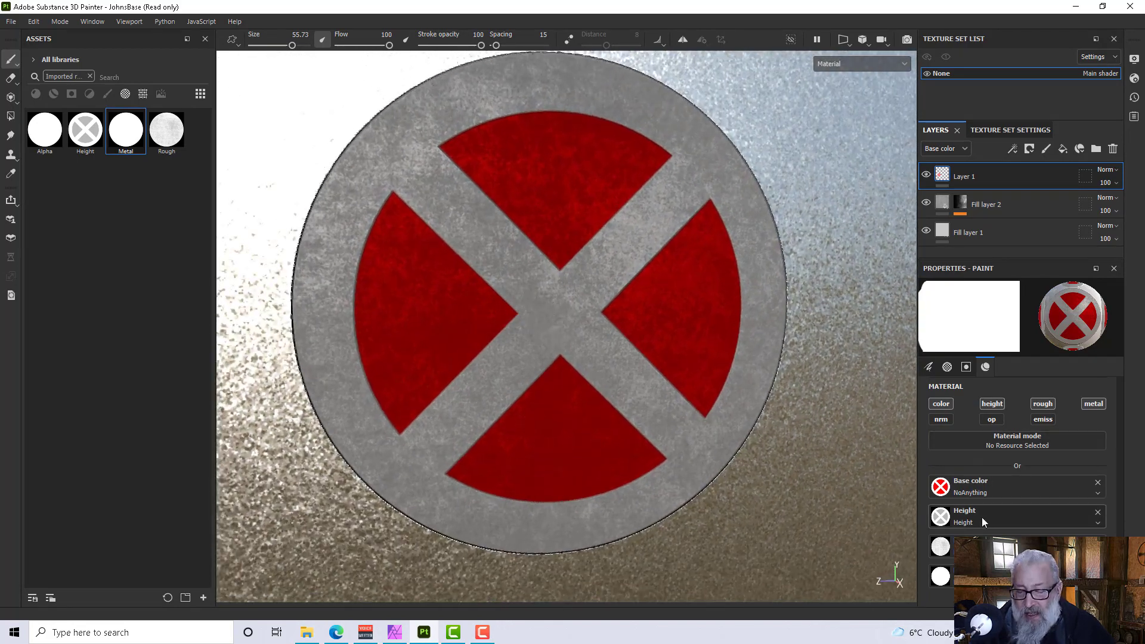
{"action": "scroll", "coordinate": [493, 339], "scroll_direction": "down", "scroll_amount": 5}
{"action": "left_click_drag", "start_coordinate": [492, 339], "coordinate": [554, 356], "text": "alt"}
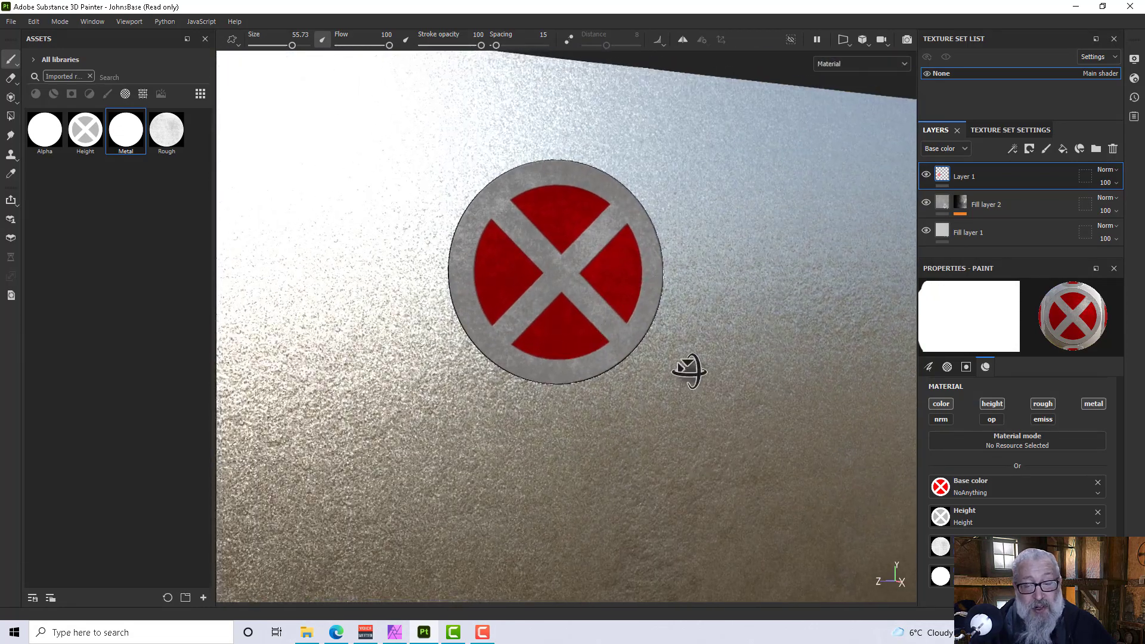
- Save the current brush, alpha and material setup as a tool preset
{"action": "right_click", "coordinate": [1022, 382]}
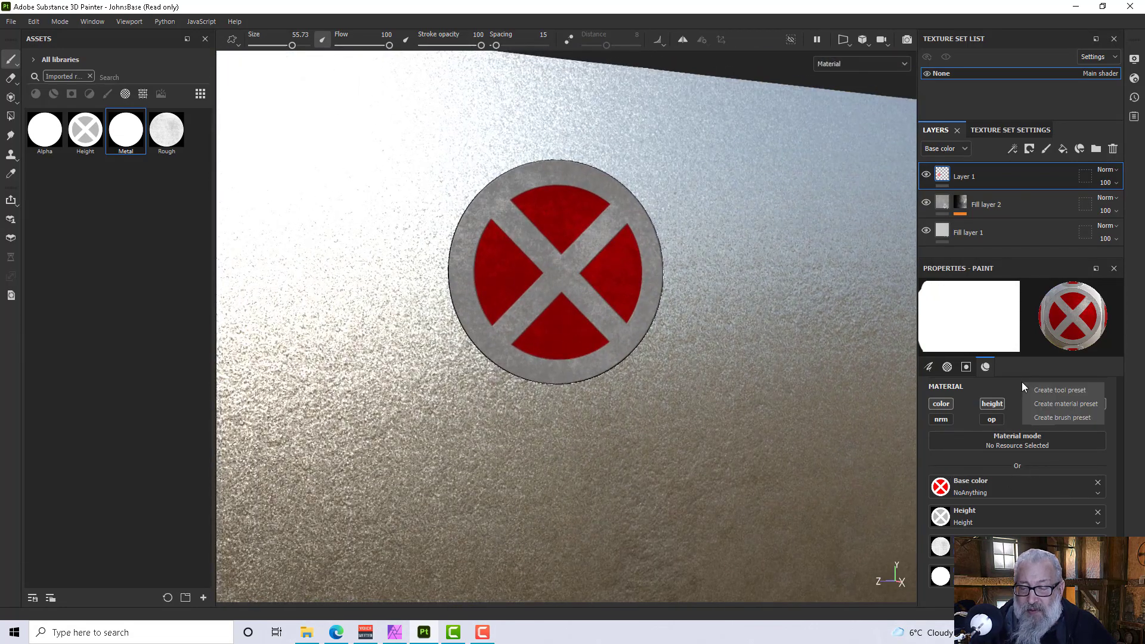
{"action": "left_click", "coordinate": [1042, 388]}
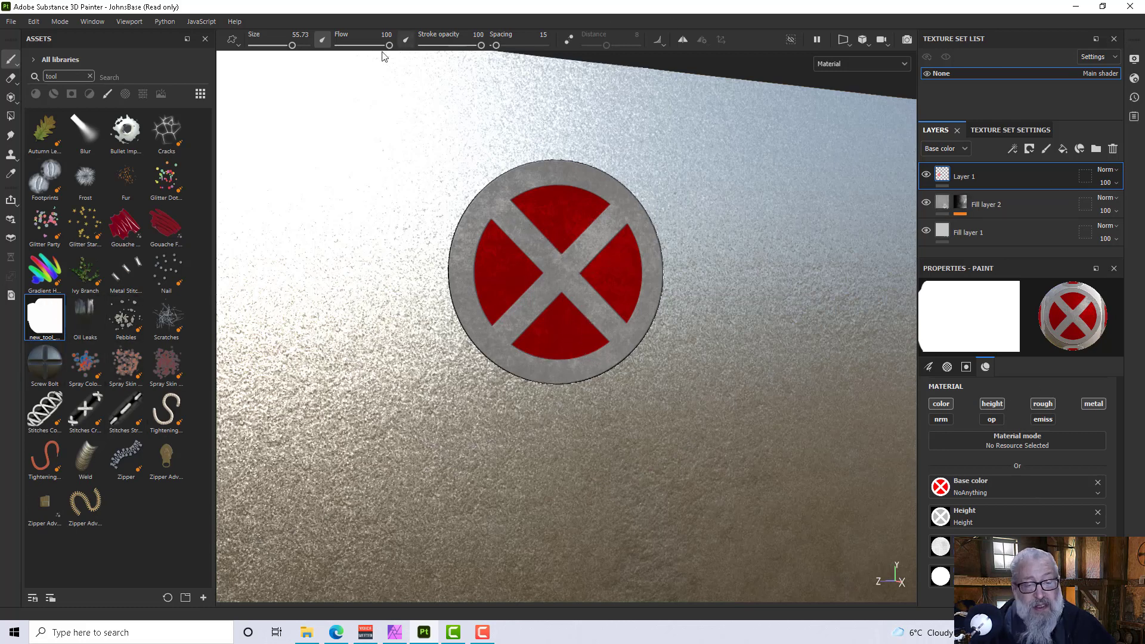
- Remove the tool search filter from the assets and show all brushes
{"action": "left_click", "coordinate": [108, 93]}
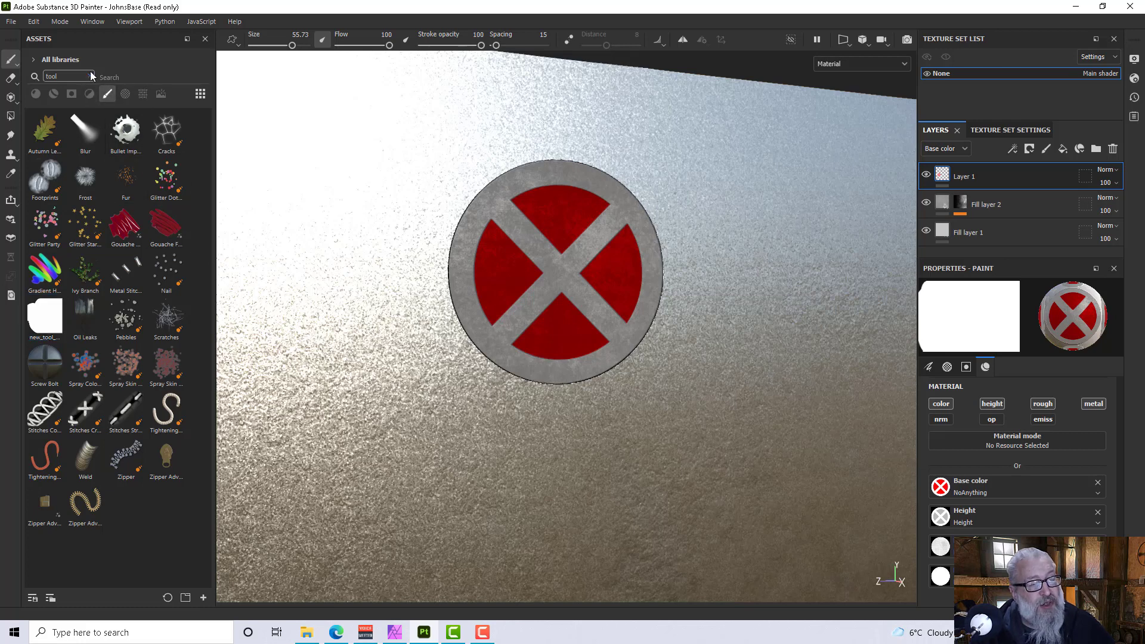
{"action": "left_click", "coordinate": [89, 76]}
{"action": "left_click", "coordinate": [105, 93]}
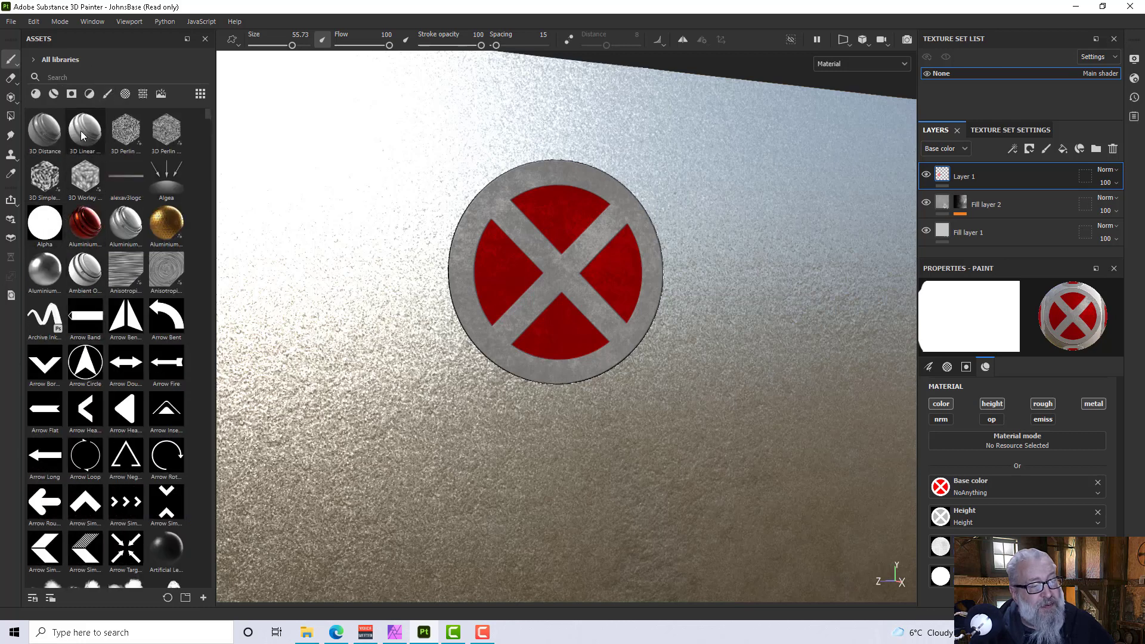
{"action": "left_click", "coordinate": [110, 94]}
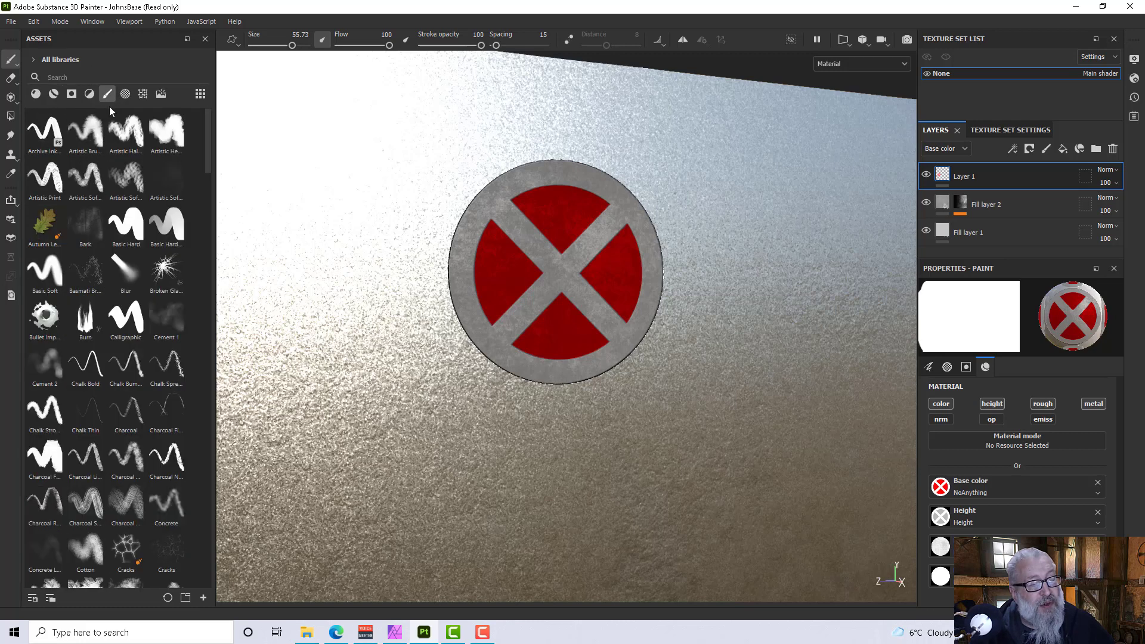
- Switch to the Basic Soft brush and clear the base color, height, roughness and metallic maps from its material
{"action": "left_click", "coordinate": [45, 272]}
{"action": "scroll", "coordinate": [1046, 449], "scroll_direction": "down", "scroll_amount": 2}
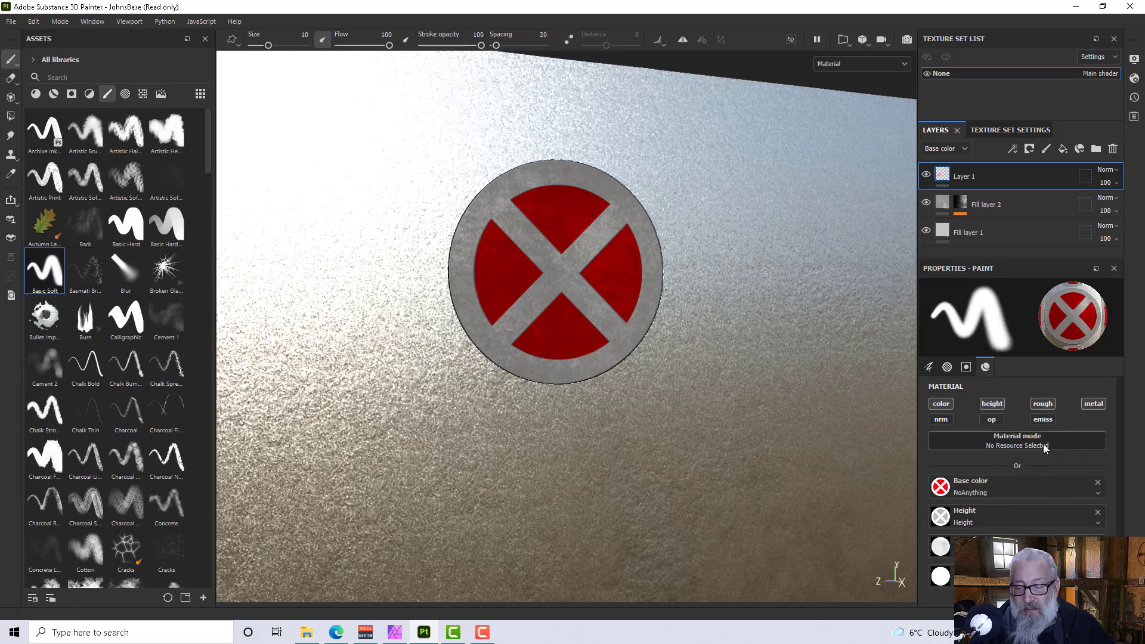
{"action": "left_click", "coordinate": [1099, 492]}
{"action": "left_click", "coordinate": [1098, 483]}
{"action": "left_click", "coordinate": [1098, 534]}
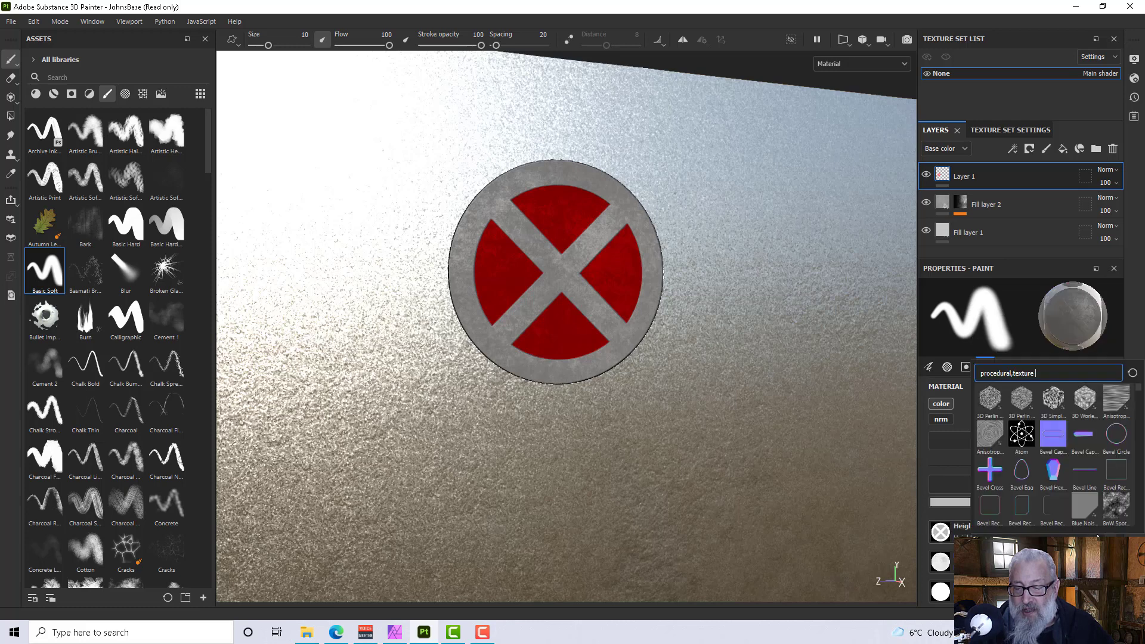
{"action": "left_click", "coordinate": [1100, 538]}
{"action": "left_click", "coordinate": [1099, 527]}
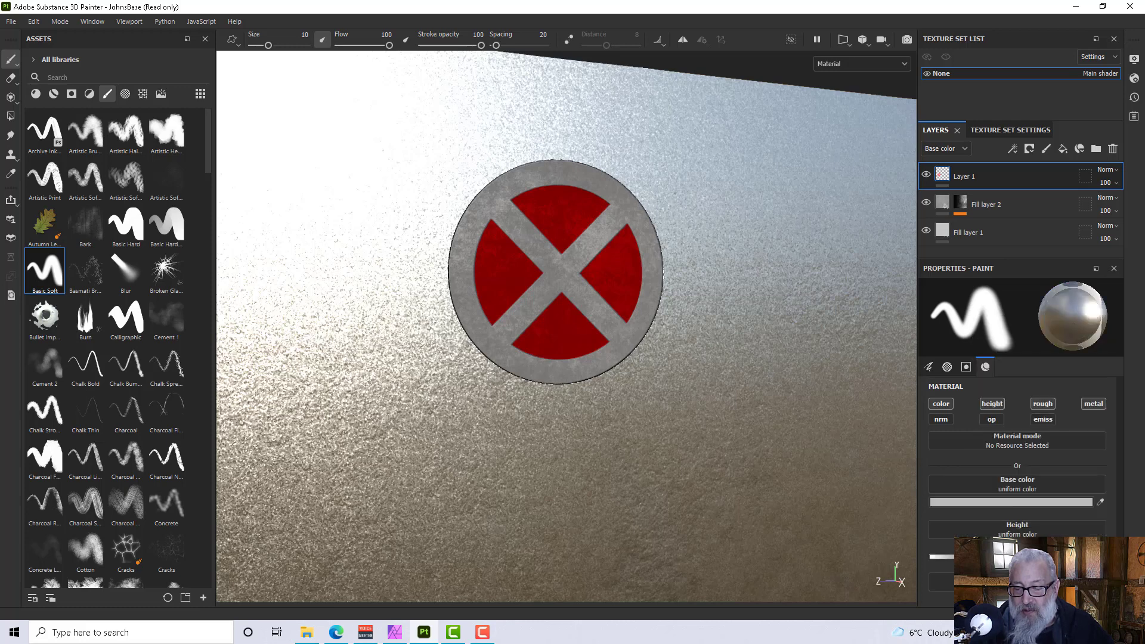
{"action": "scroll", "coordinate": [1018, 490], "scroll_direction": "down", "scroll_amount": 1}
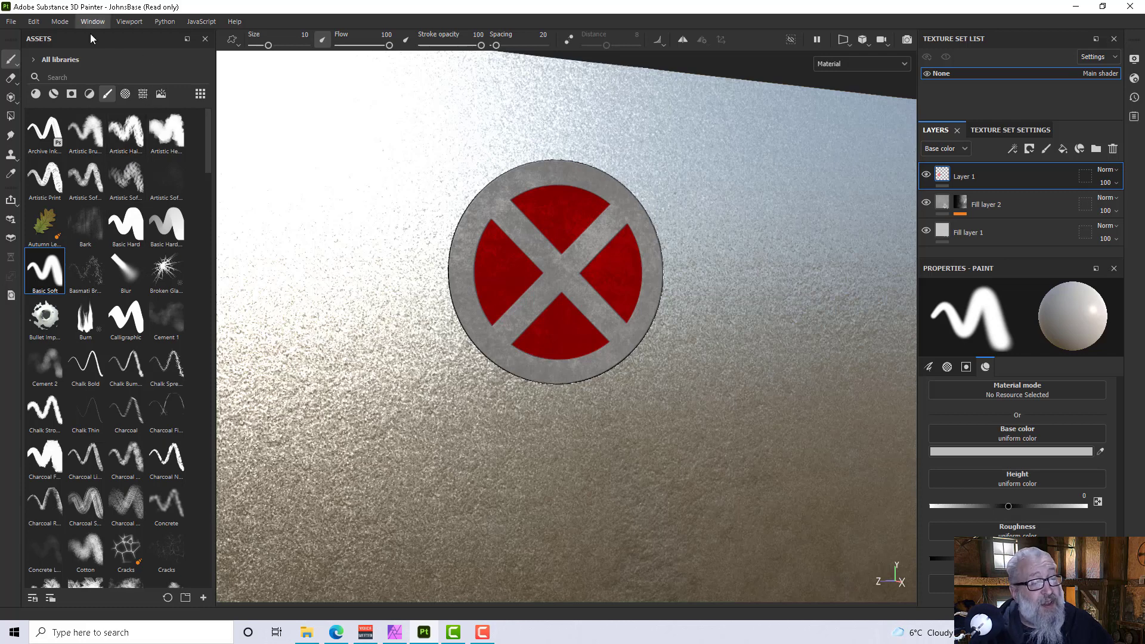
- Search the assets for "newtool" and load the saved sign tool preset
{"action": "left_click", "coordinate": [80, 75]}
{"action": "type", "text": "newtool"}
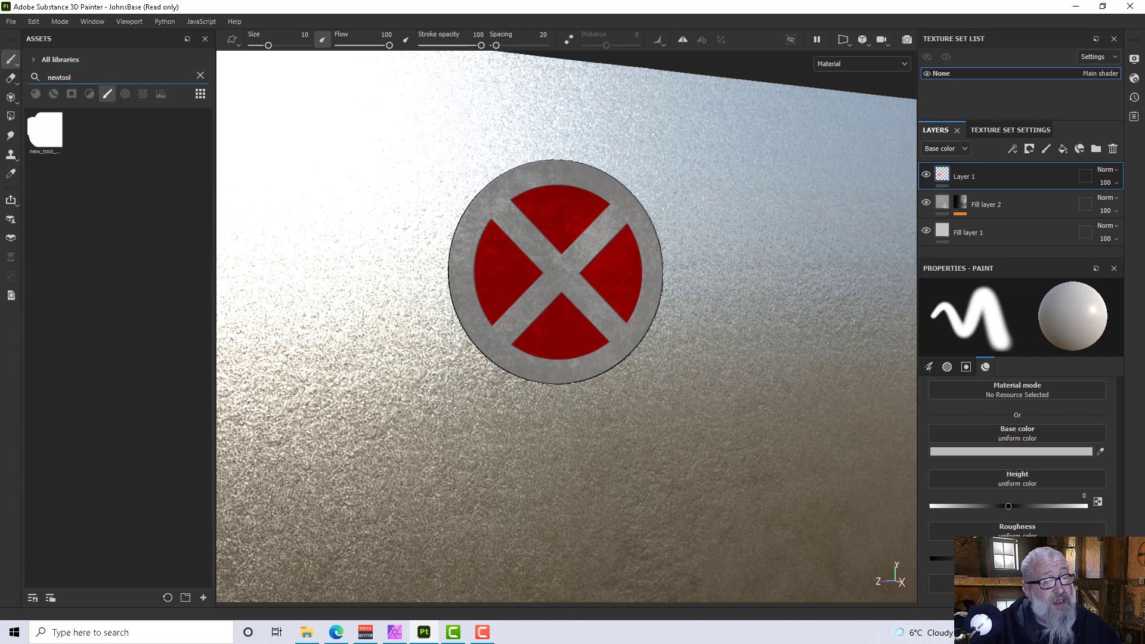
{"action": "left_click", "coordinate": [45, 129]}
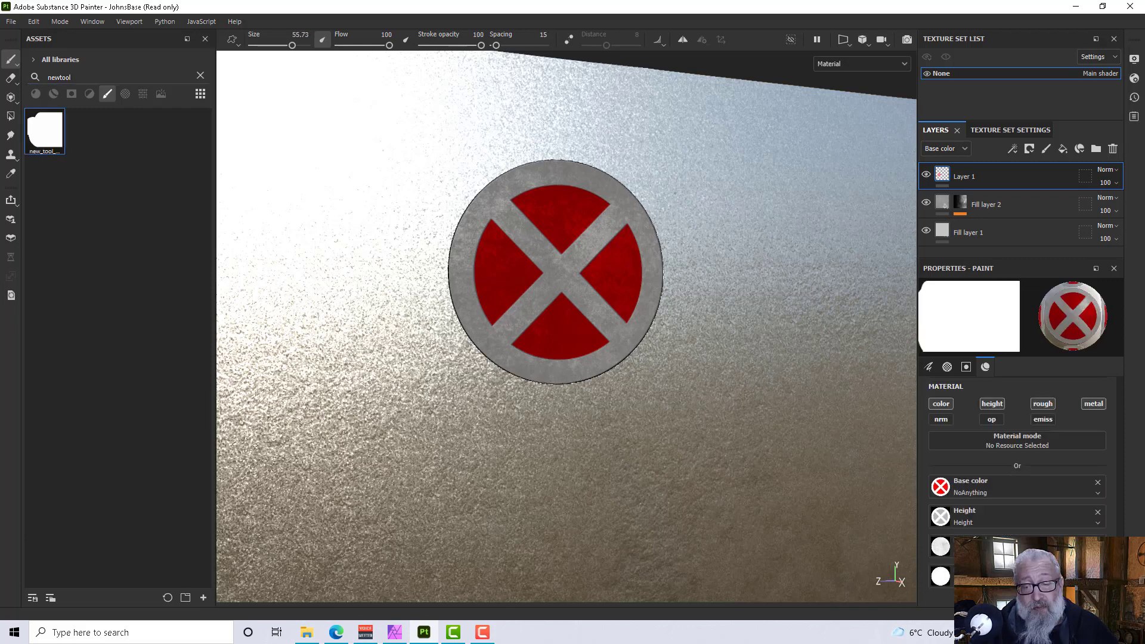
- Stamp three more signs on the plane, one beside the existing sign and two below it
{"action": "mouse_move", "coordinate": [780, 358]}
{"action": "left_mouse_down", "text": "alt"}
{"action": "mouse_move", "coordinate": [744, 365]}
{"action": "mouse_move", "coordinate": [777, 290]}
{"action": "left_mouse_up", "text": "alt"}
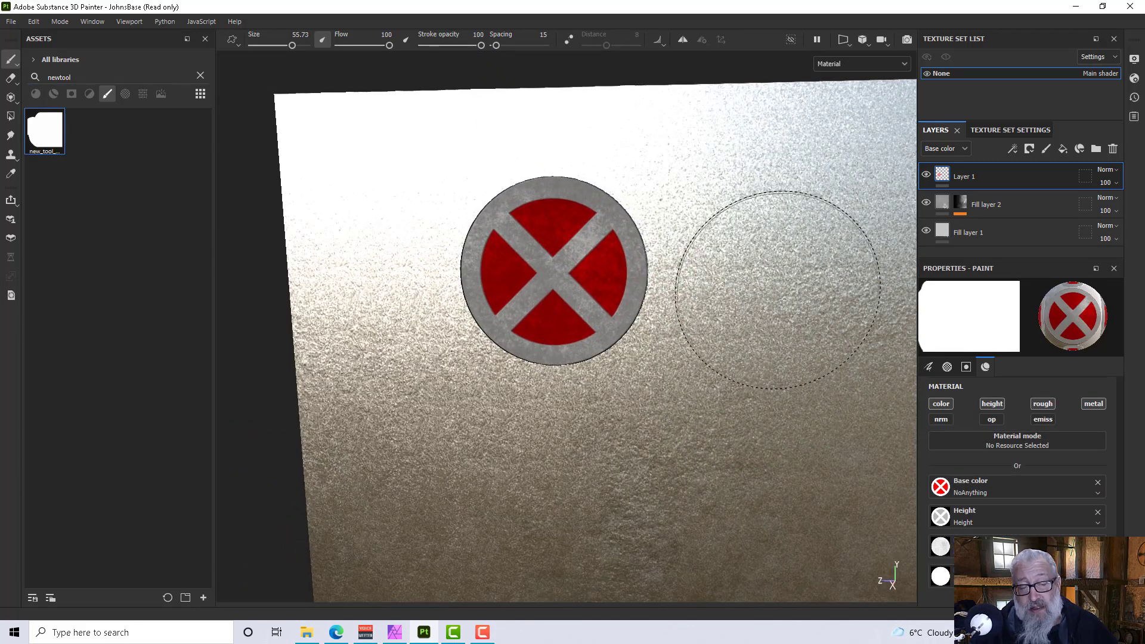
{"action": "left_click", "coordinate": [777, 290]}
{"action": "left_click", "coordinate": [650, 472]}
{"action": "left_click", "coordinate": [826, 483]}
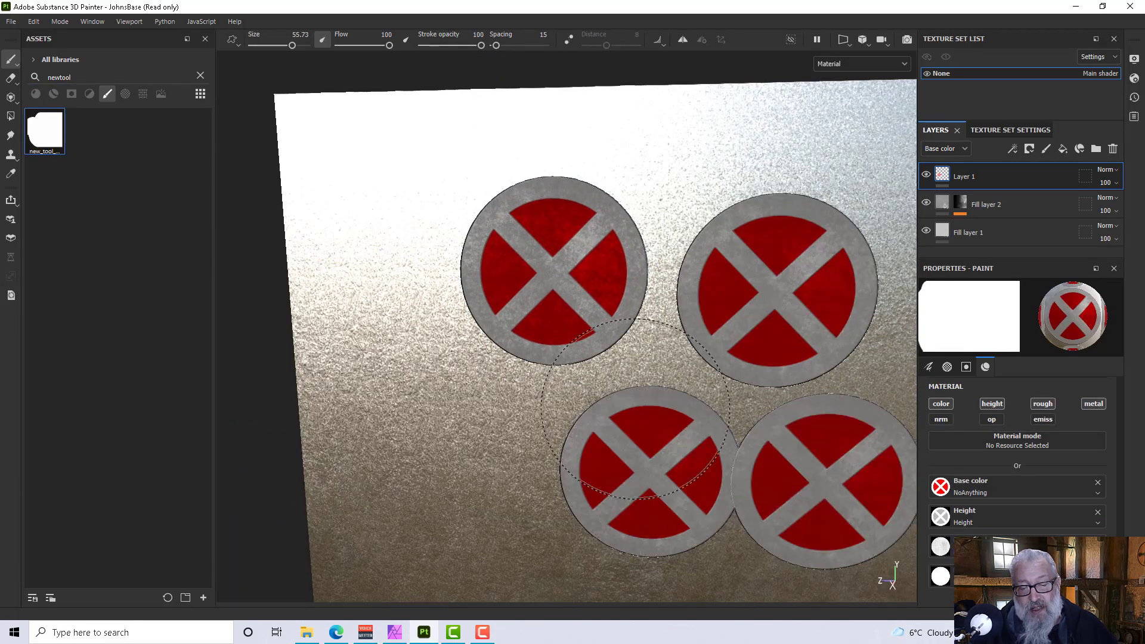
- Rename the new_tool_preset tool preset as "Stop Decal"
{"action": "middle_click_drag", "start_coordinate": [533, 322], "coordinate": [583, 343], "text": "alt"}
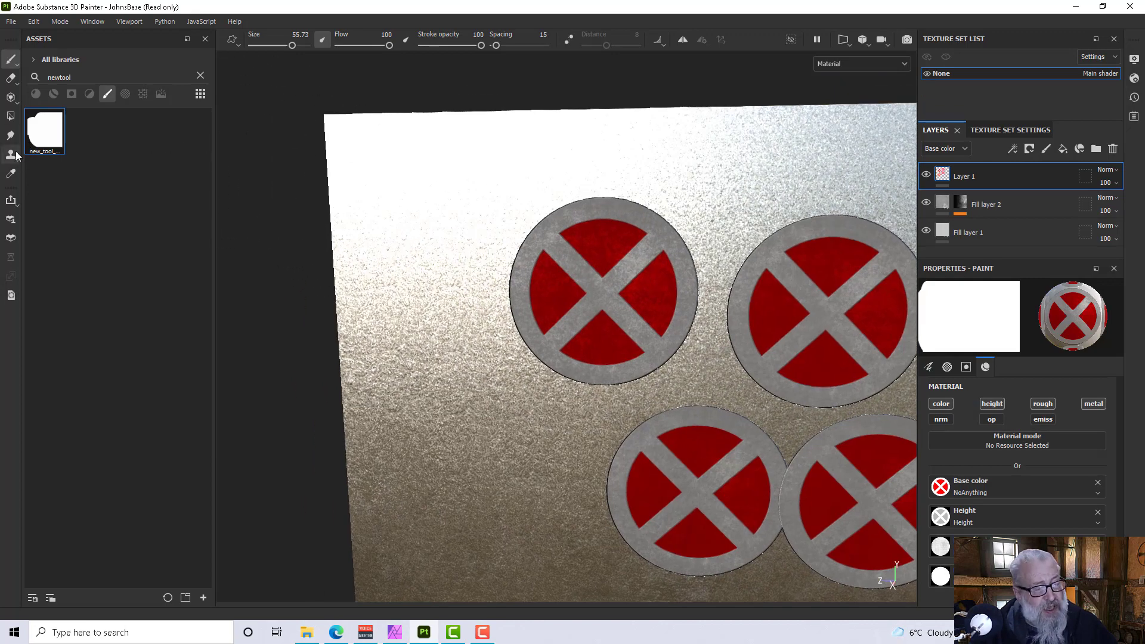
{"action": "right_click", "coordinate": [49, 147]}
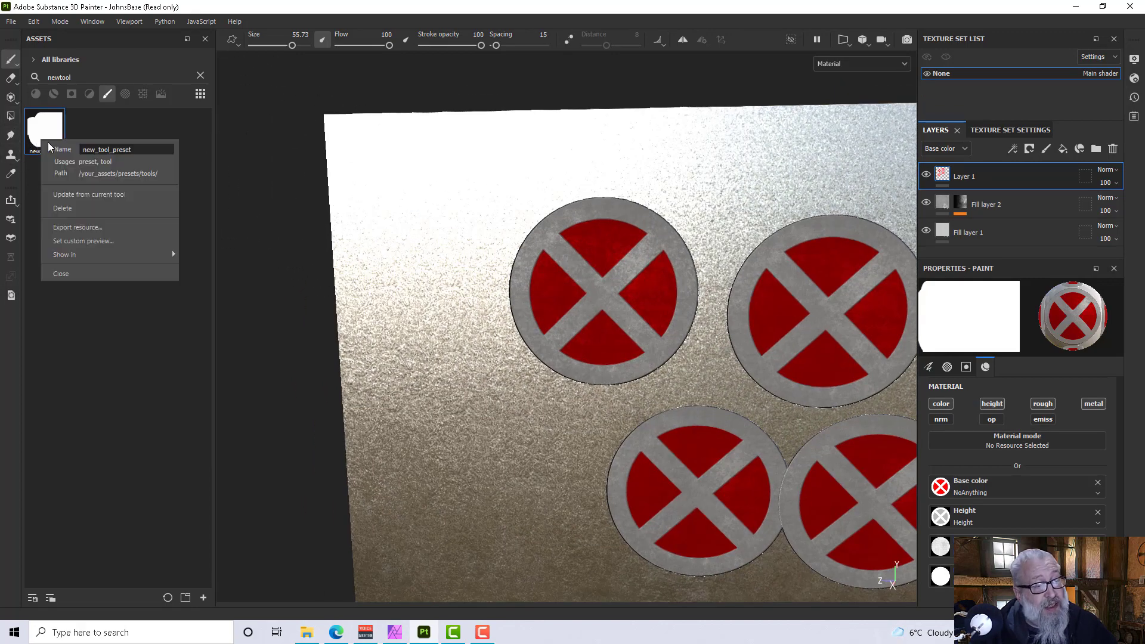
{"action": "double_click", "coordinate": [154, 153]}
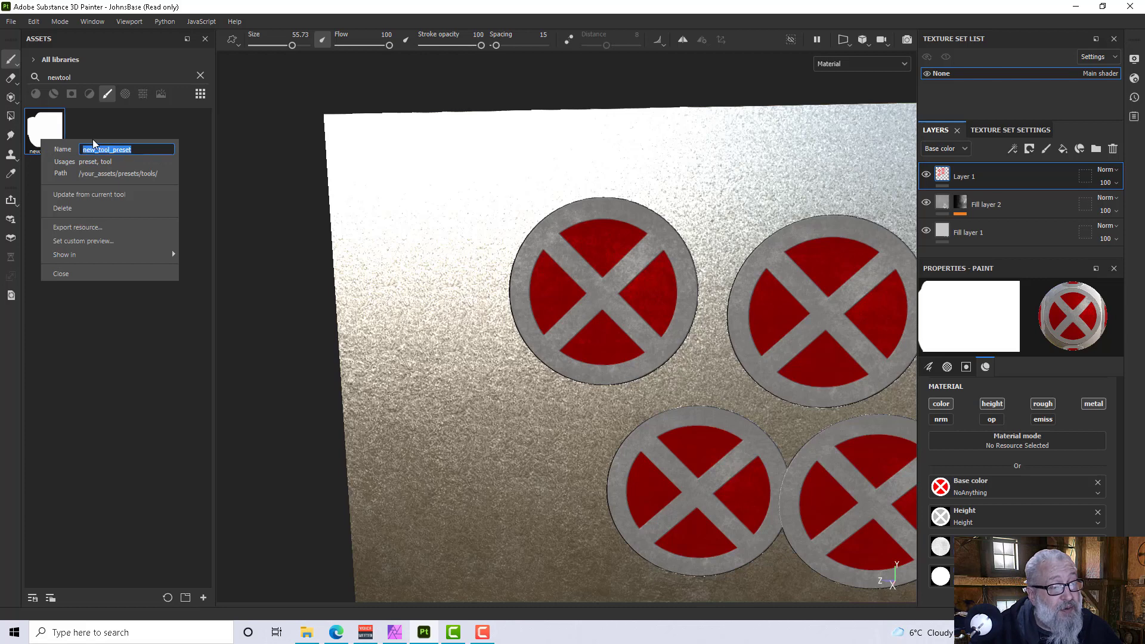
{"action": "type", "text": "S"}
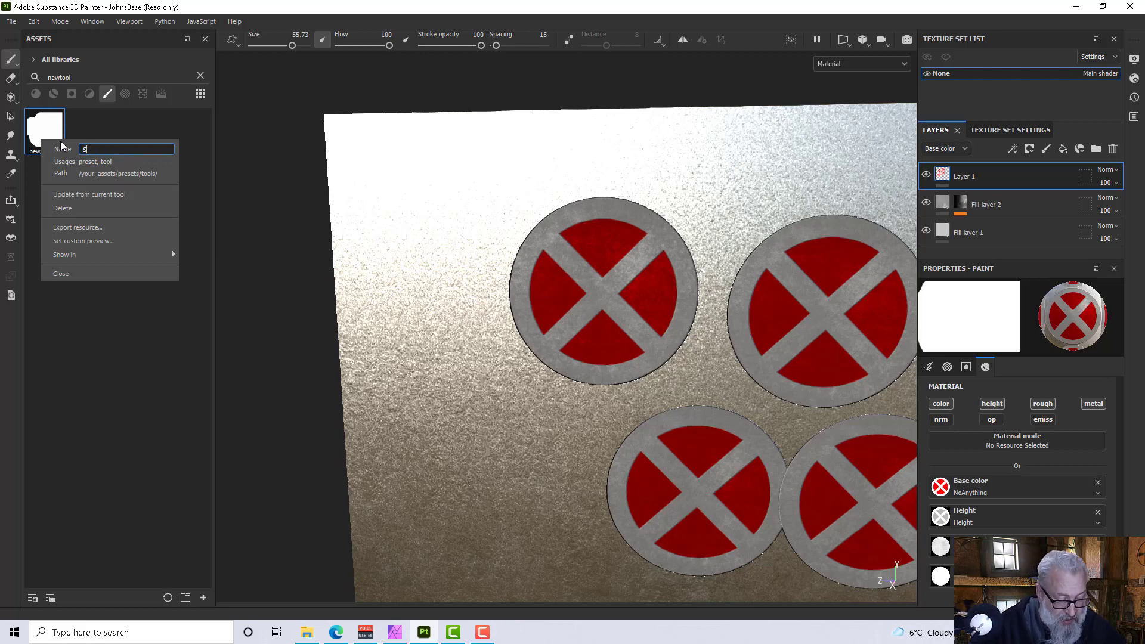
{"action": "type", "text": "top Decal"}
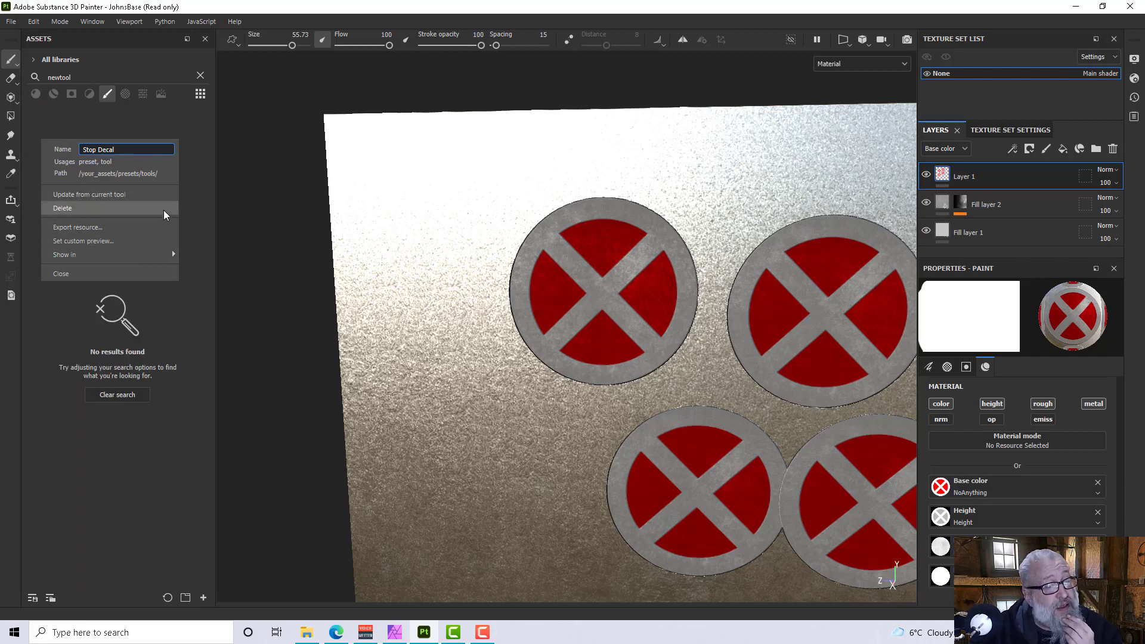
{"action": "left_click", "coordinate": [113, 272]}
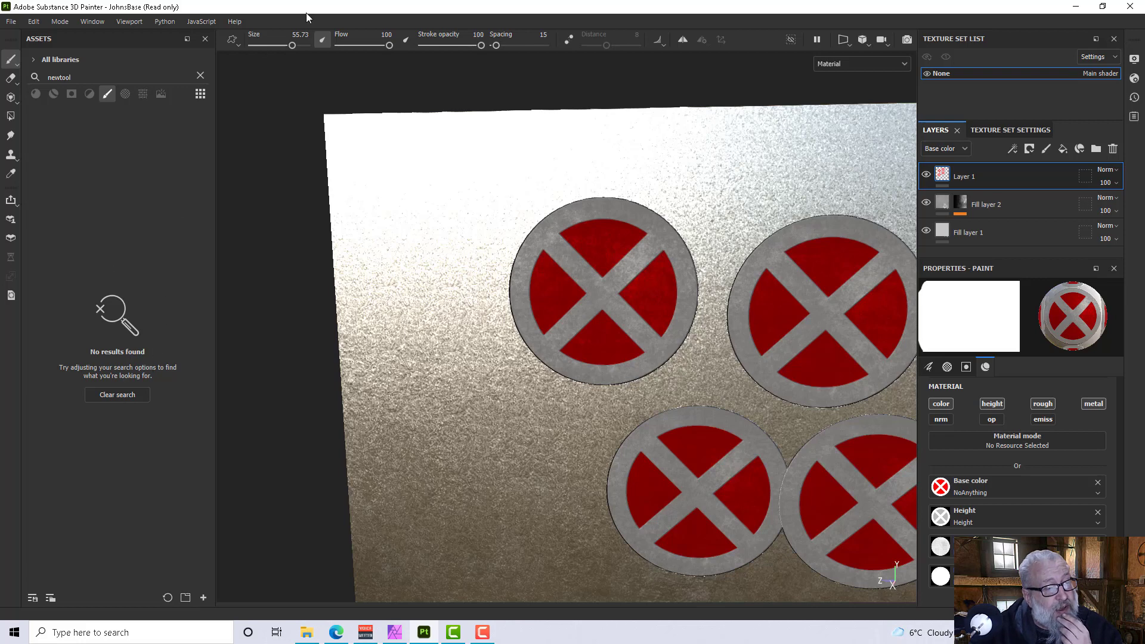
- Search the assets for "stop", load the Stop Decal preset and stamp another sign beside the lower row on the plane
{"action": "left_click", "coordinate": [200, 75]}
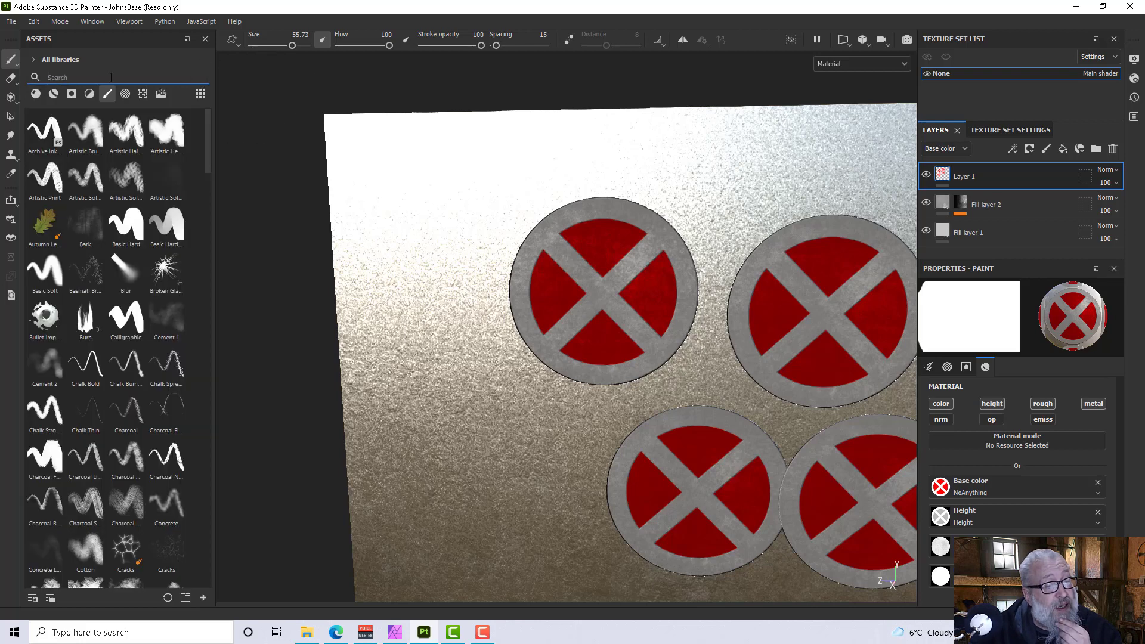
{"action": "type", "text": "stop"}
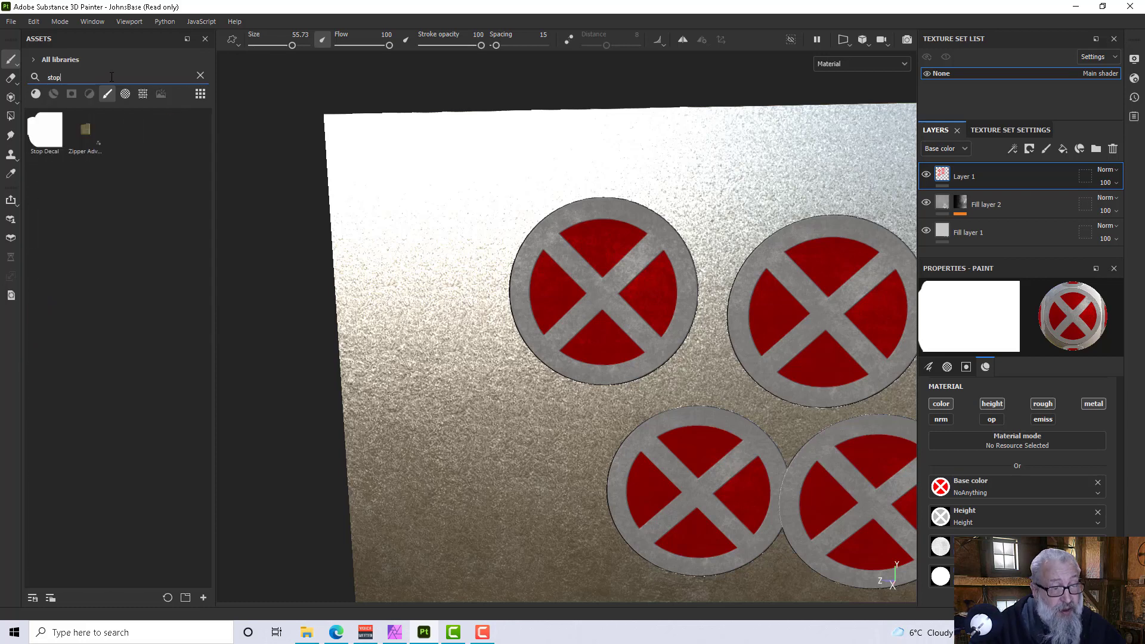
{"action": "left_click", "coordinate": [46, 134]}
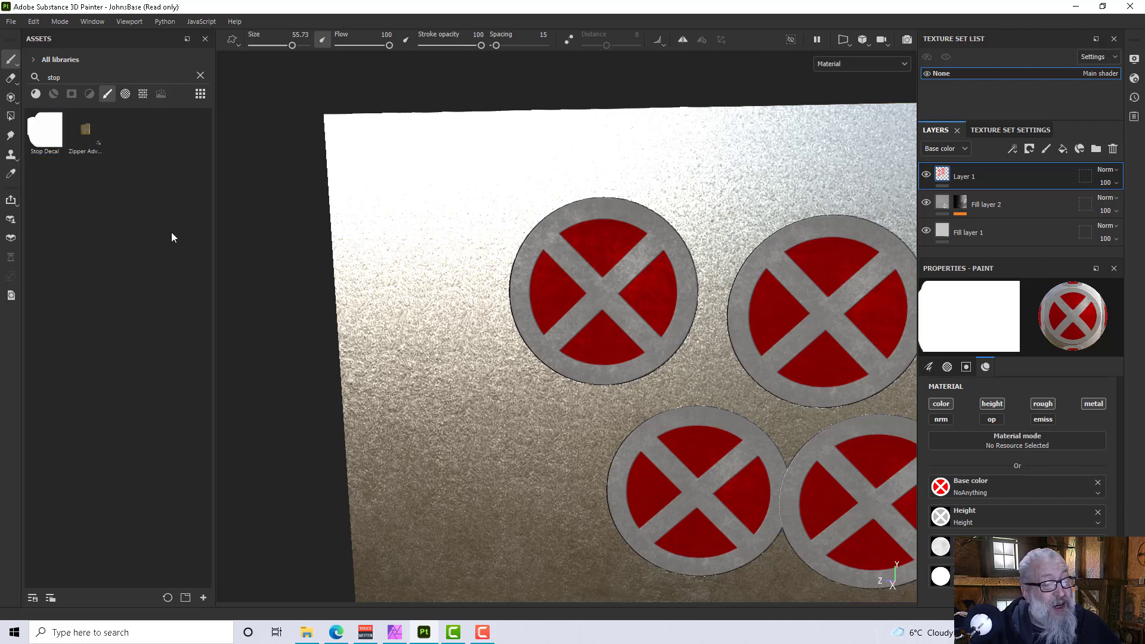
{"action": "left_click", "coordinate": [485, 413]}
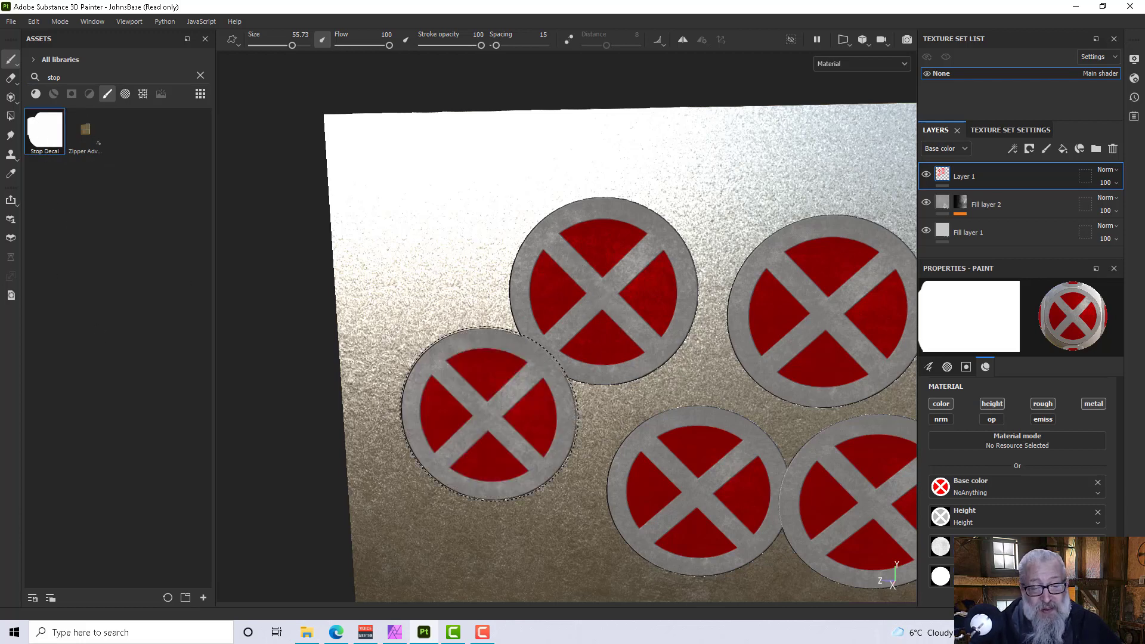
{"action": "mouse_move", "coordinate": [537, 426]}
{"action": "left_mouse_down", "text": "alt"}
{"action": "mouse_move", "coordinate": [555, 402]}
{"action": "mouse_move", "coordinate": [575, 422]}
{"action": "mouse_move", "coordinate": [567, 491]}
{"action": "mouse_move", "coordinate": [447, 499]}
{"action": "mouse_move", "coordinate": [674, 436]}
{"action": "mouse_move", "coordinate": [601, 445]}
{"action": "left_mouse_up", "text": "alt"}
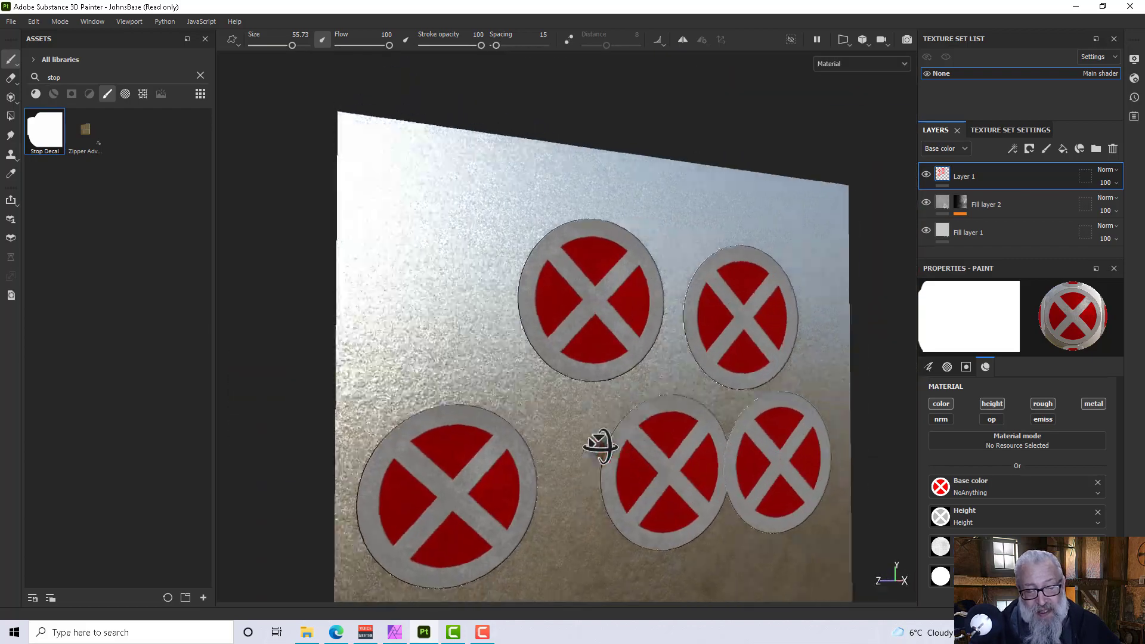
{"action": "middle_click_drag", "start_coordinate": [601, 445], "coordinate": [499, 299], "text": "alt"}
{"action": "left_click_drag", "start_coordinate": [498, 299], "coordinate": [396, 317], "text": "alt"}
{"action": "mouse_move", "coordinate": [370, 354]}
{"action": "left_mouse_down", "text": "alt"}
{"action": "mouse_move", "coordinate": [455, 358]}
{"action": "mouse_move", "coordinate": [429, 409]}
{"action": "mouse_move", "coordinate": [442, 417]}
{"action": "left_mouse_up", "text": "alt"}
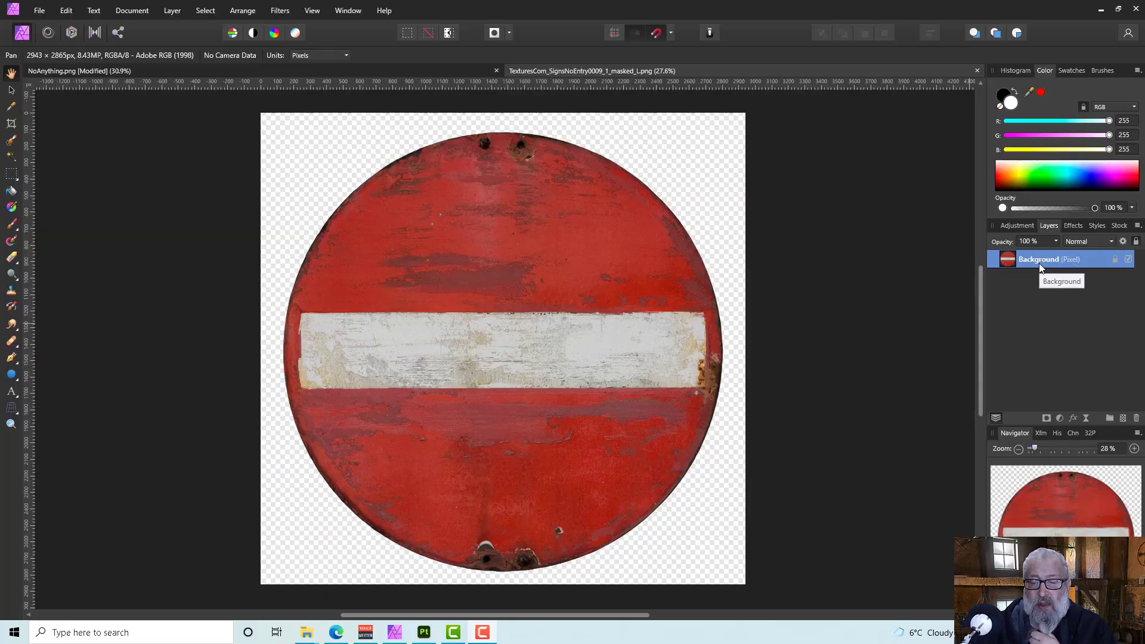
- In Affinity Photo, add an empty pixel layer and select the transparent area around the no-entry sign on the Background layer
{"action": "left_click", "coordinate": [1122, 419]}
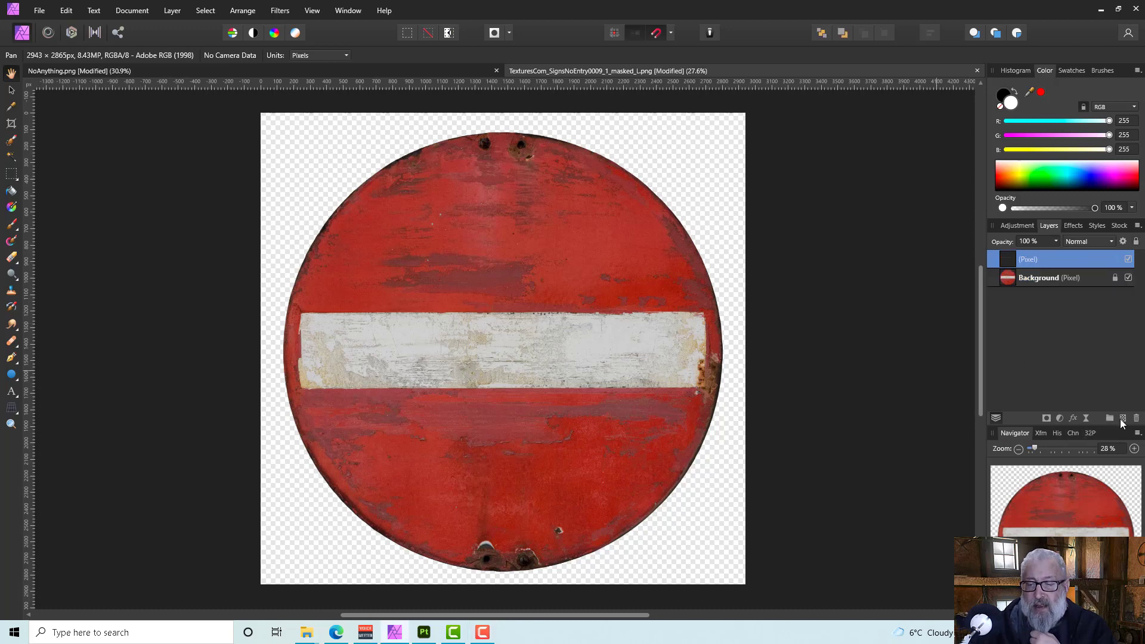
{"action": "left_click", "coordinate": [1043, 277]}
{"action": "left_click", "coordinate": [11, 156]}
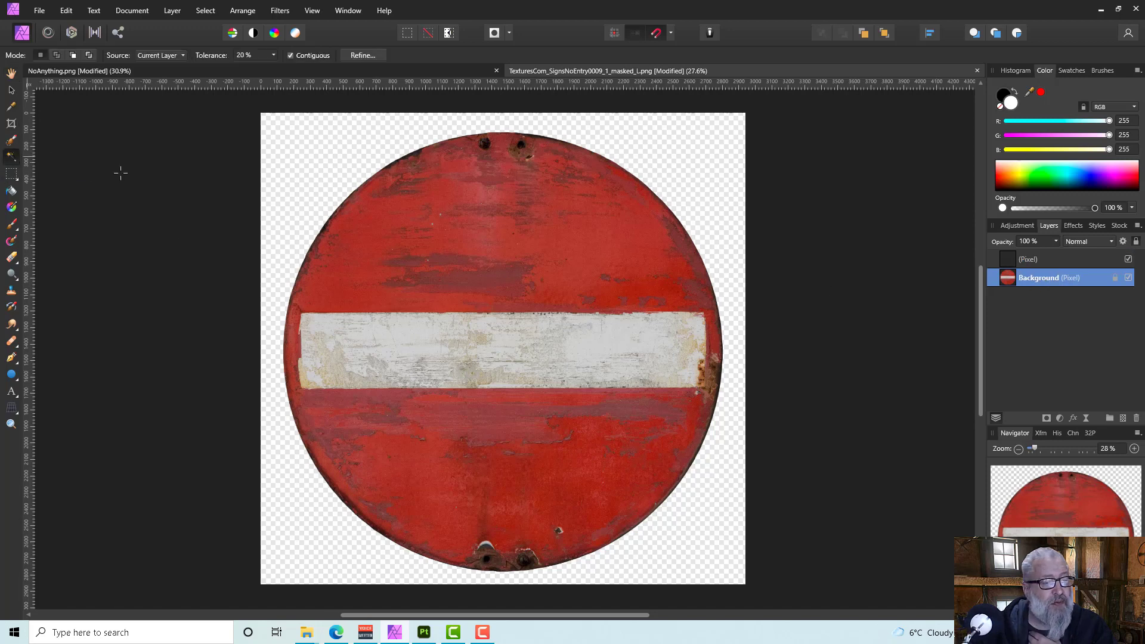
{"action": "left_click", "coordinate": [320, 166]}
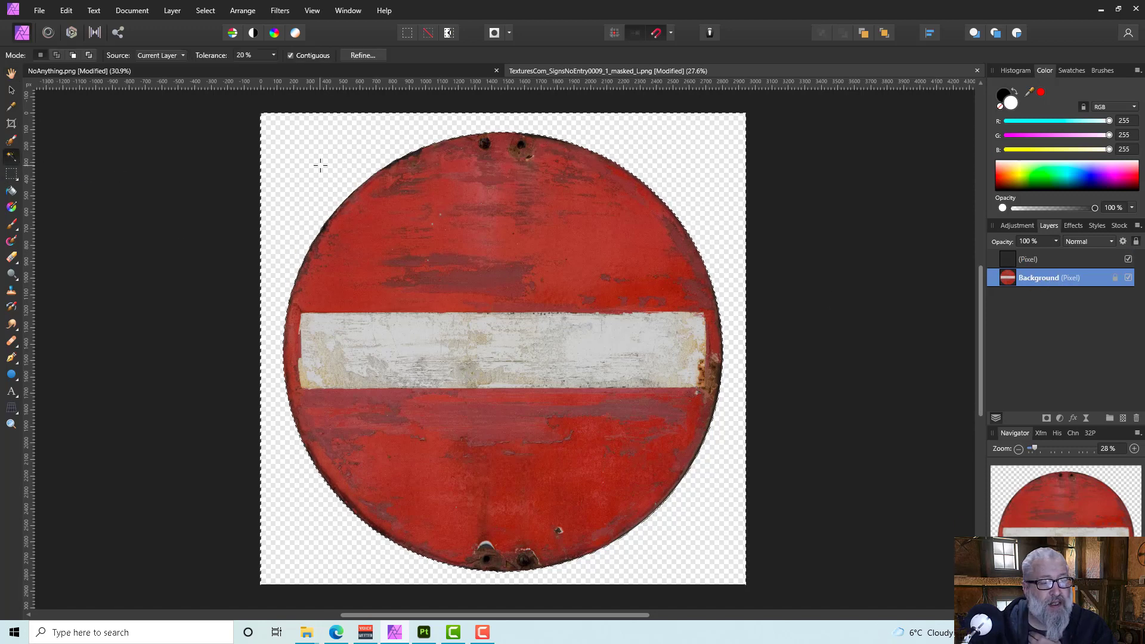
- Fill the selected area around the sign with black on the new pixel layer
{"action": "left_click", "coordinate": [1010, 255]}
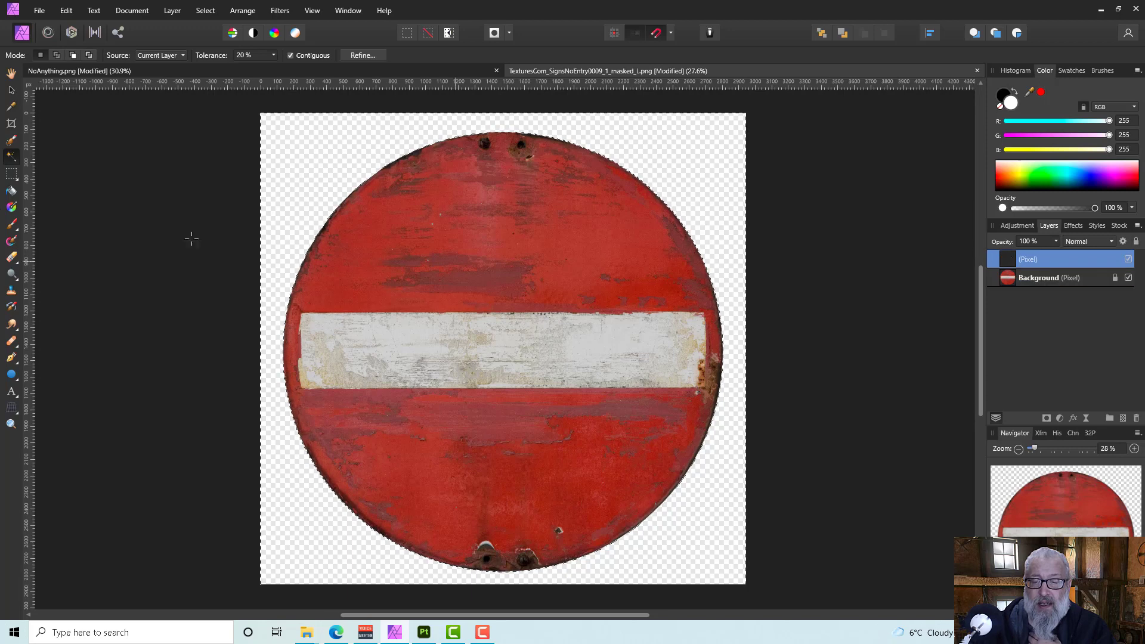
{"action": "left_click", "coordinate": [11, 191]}
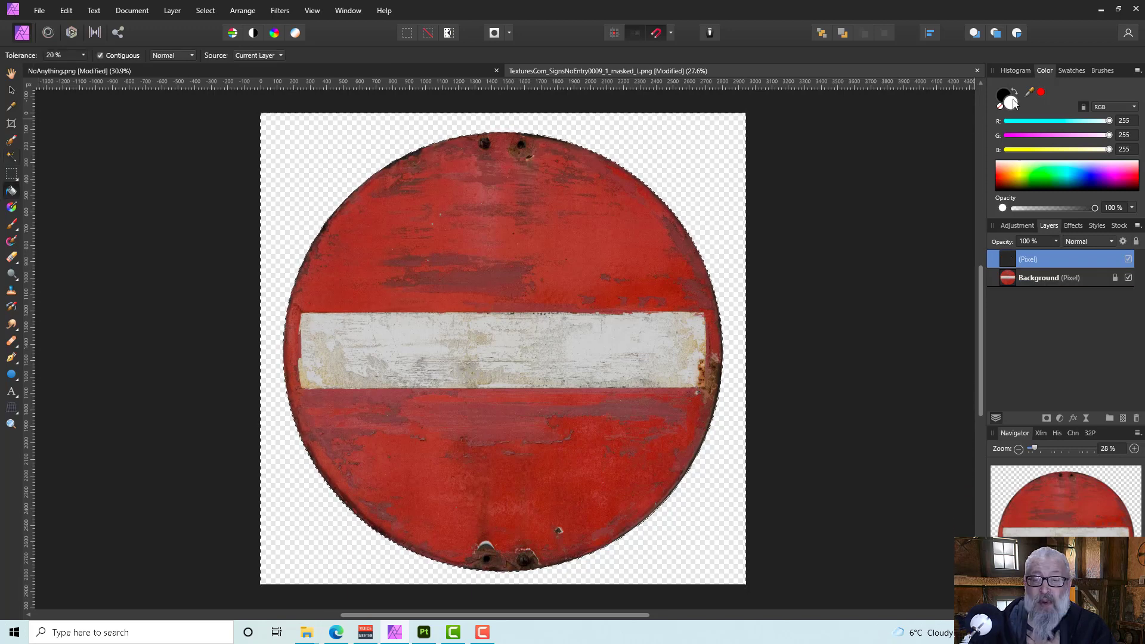
{"action": "left_click", "coordinate": [1016, 90]}
{"action": "left_click", "coordinate": [738, 128]}
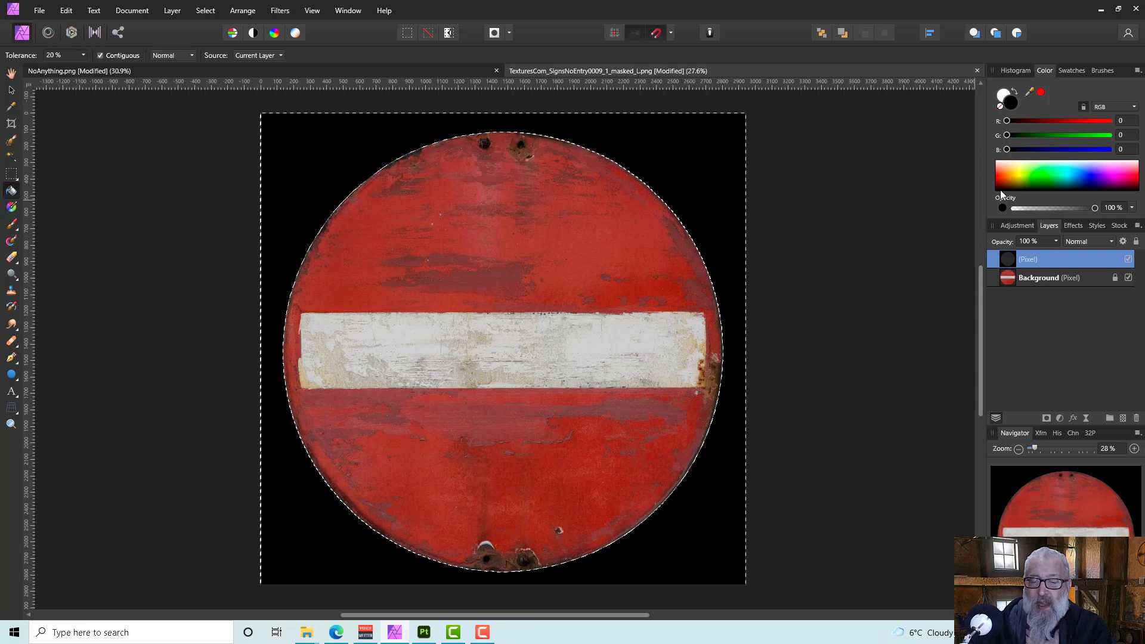
- Invert the selection and fill the sign's circle with white on the same pixel layer
{"action": "left_click", "coordinate": [1015, 89]}
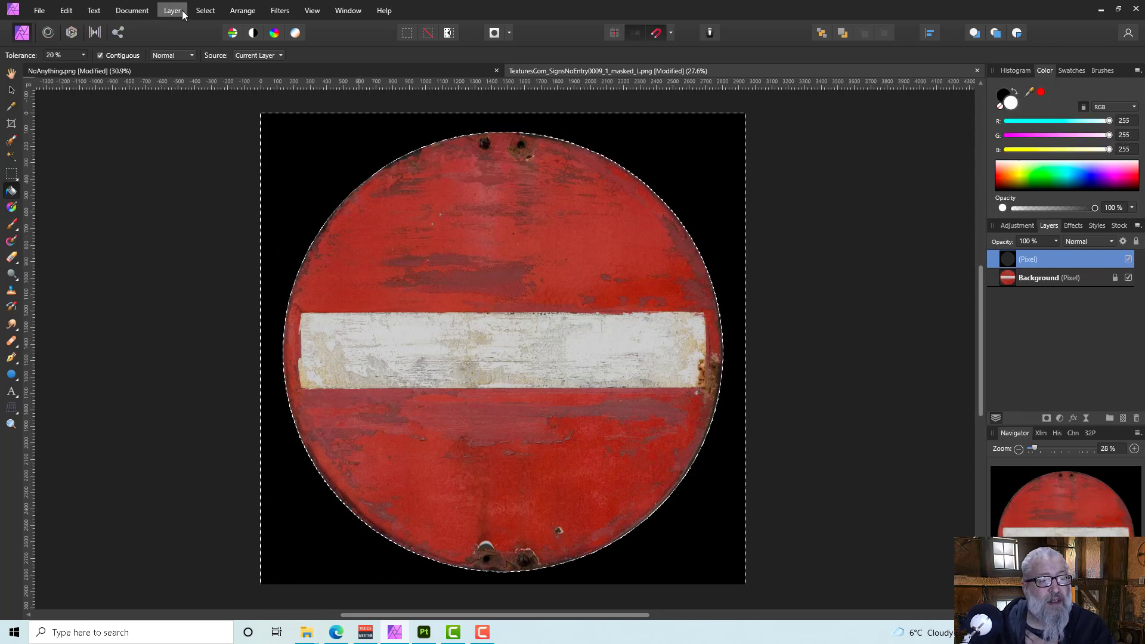
{"action": "left_click", "coordinate": [205, 11]}
{"action": "left_click", "coordinate": [234, 57]}
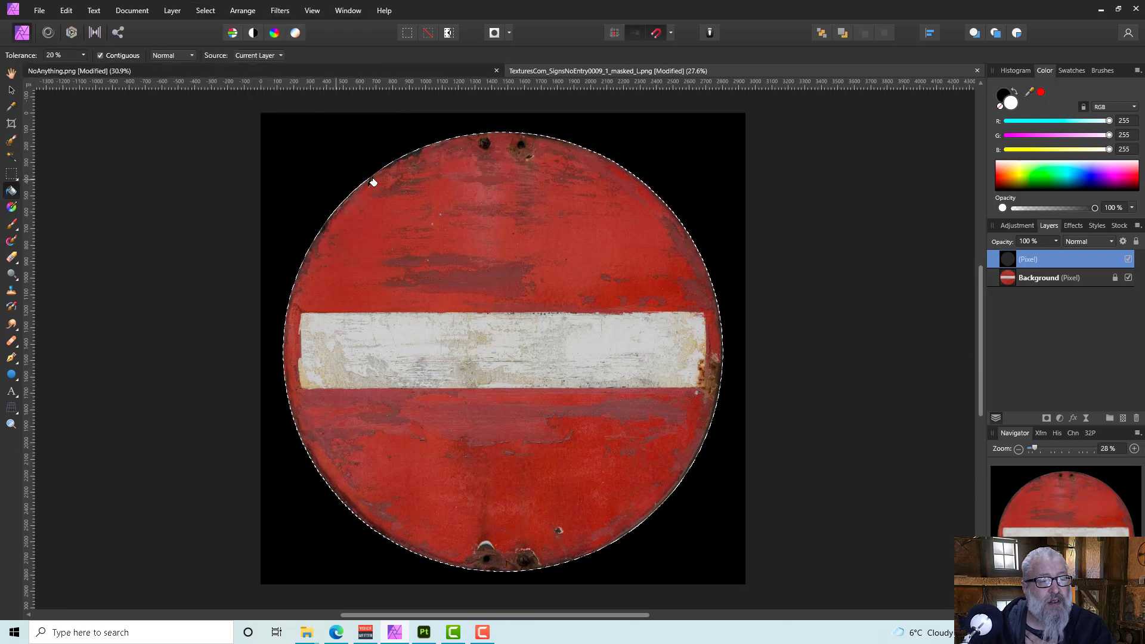
{"action": "left_click", "coordinate": [482, 290]}
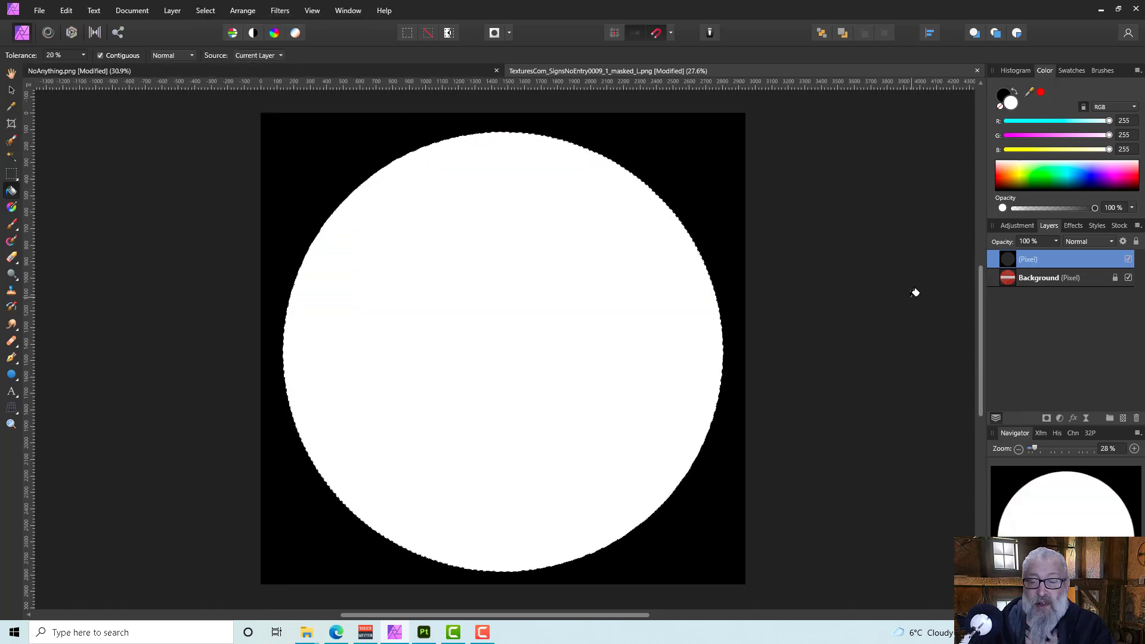
- Hide the black-and-white mask layer and duplicate the Background layer
{"action": "left_click", "coordinate": [1042, 280]}
{"action": "left_click", "coordinate": [1071, 261]}
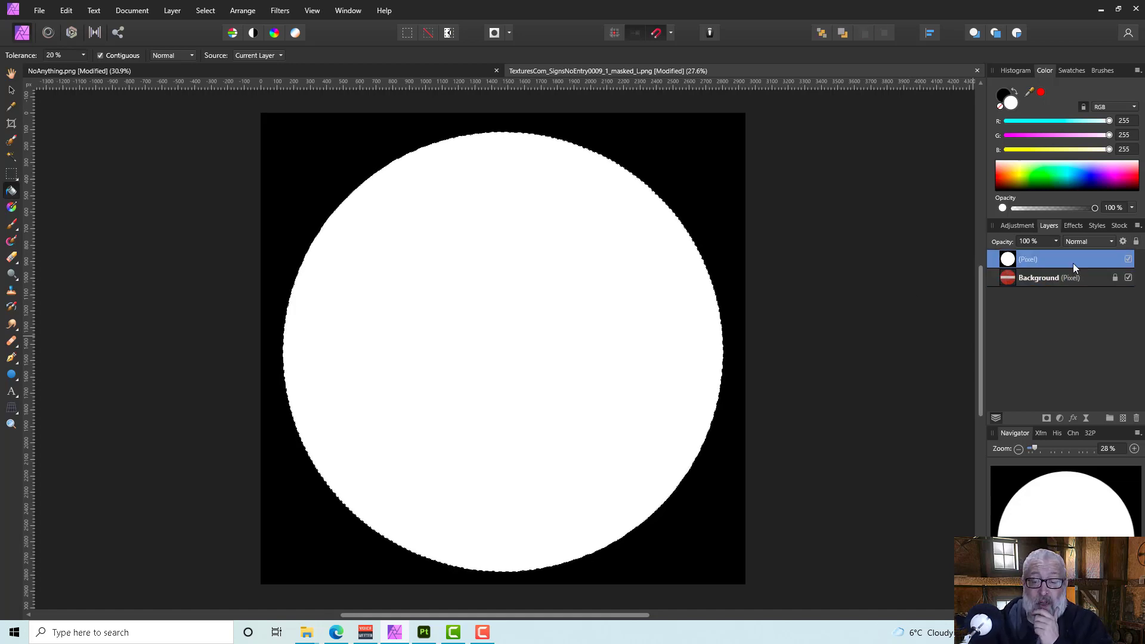
{"action": "left_click", "coordinate": [1129, 261]}
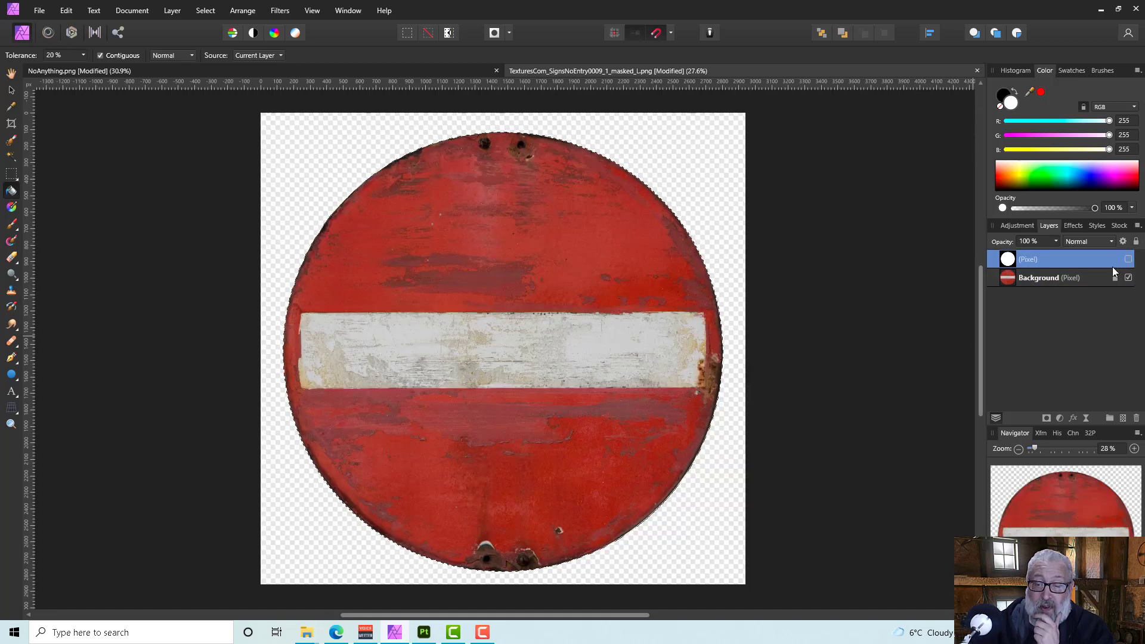
{"action": "left_click", "coordinate": [1048, 280]}
{"action": "right_click", "coordinate": [1047, 277]}
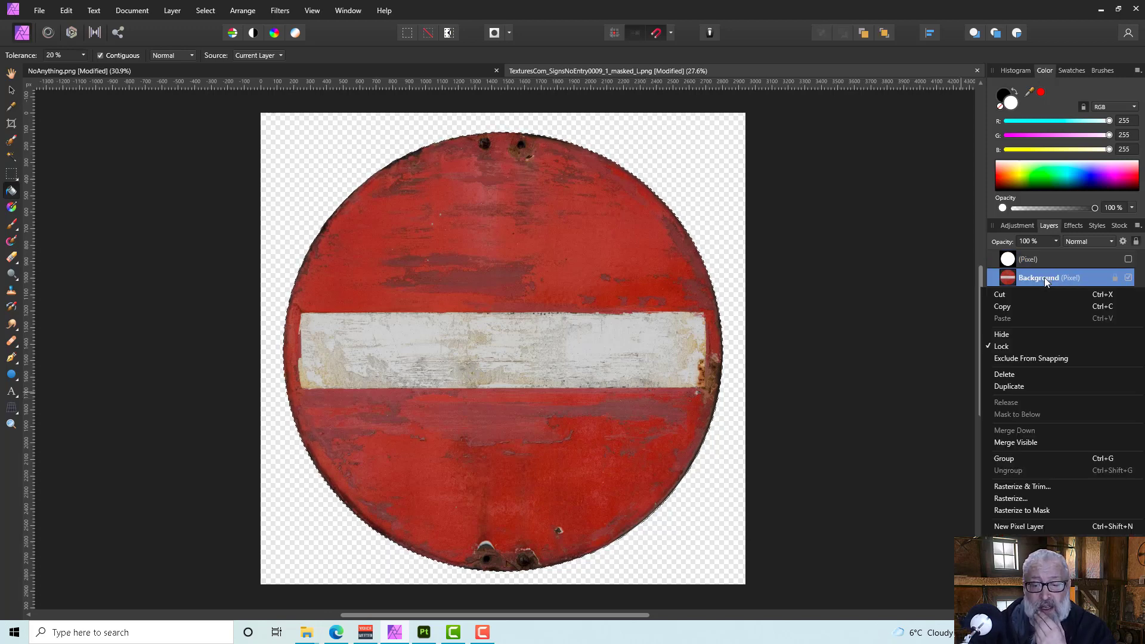
{"action": "left_click", "coordinate": [1021, 386]}
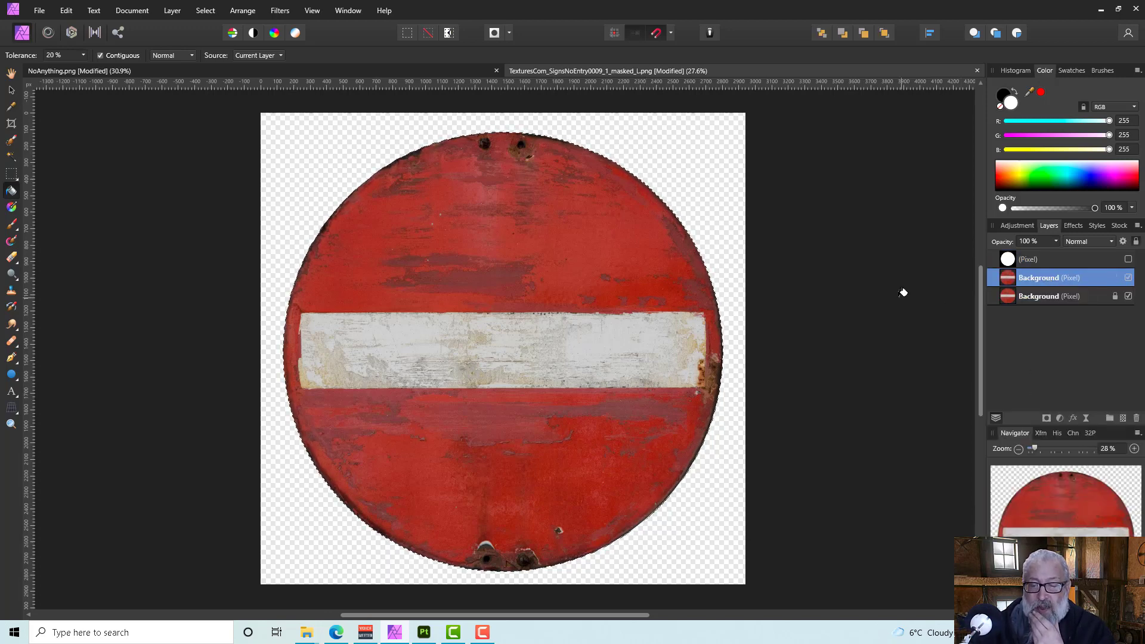
- Apply an HSL adjustment with saturation -100% and luminosity 26% to the duplicated sign and merge it into the layer
{"action": "left_click", "coordinate": [1018, 227]}
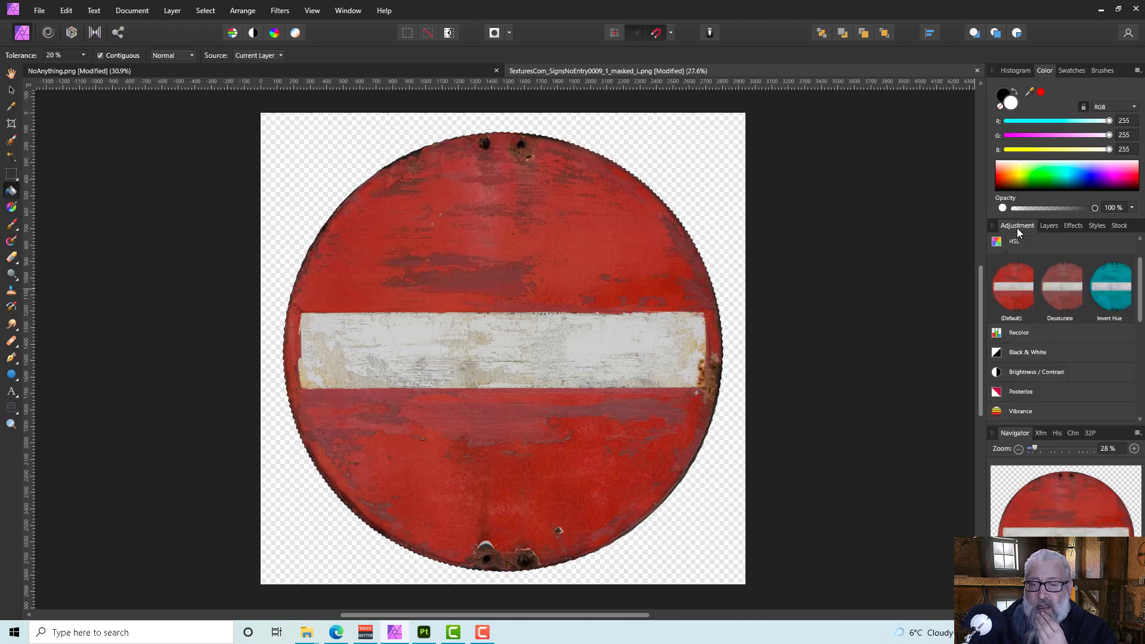
{"action": "left_click", "coordinate": [1018, 297]}
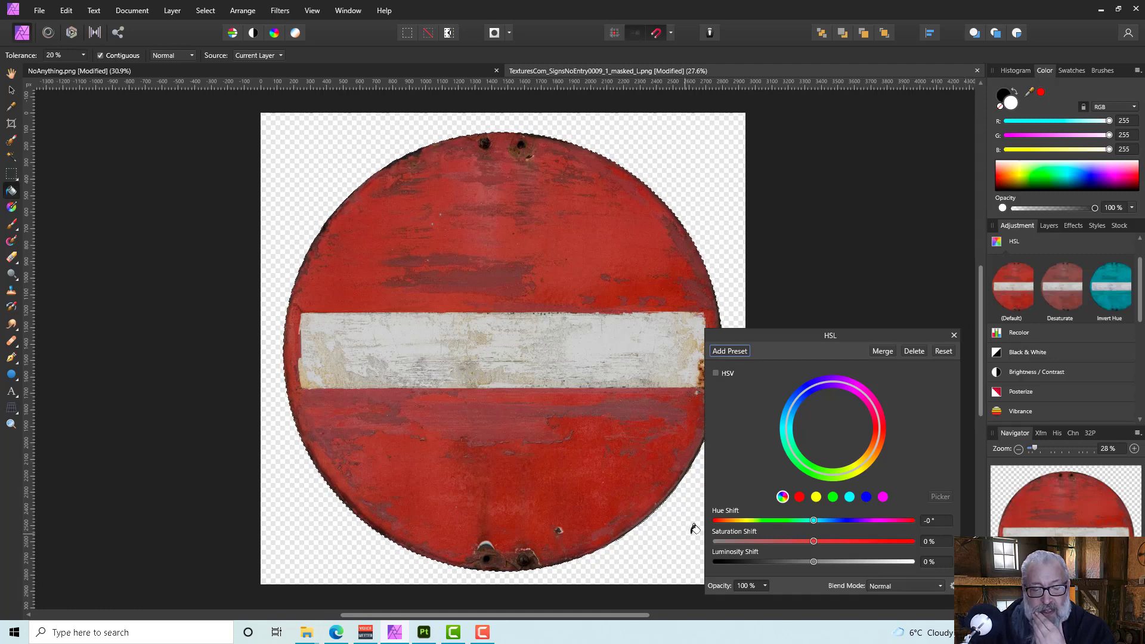
{"action": "left_click", "coordinate": [721, 542]}
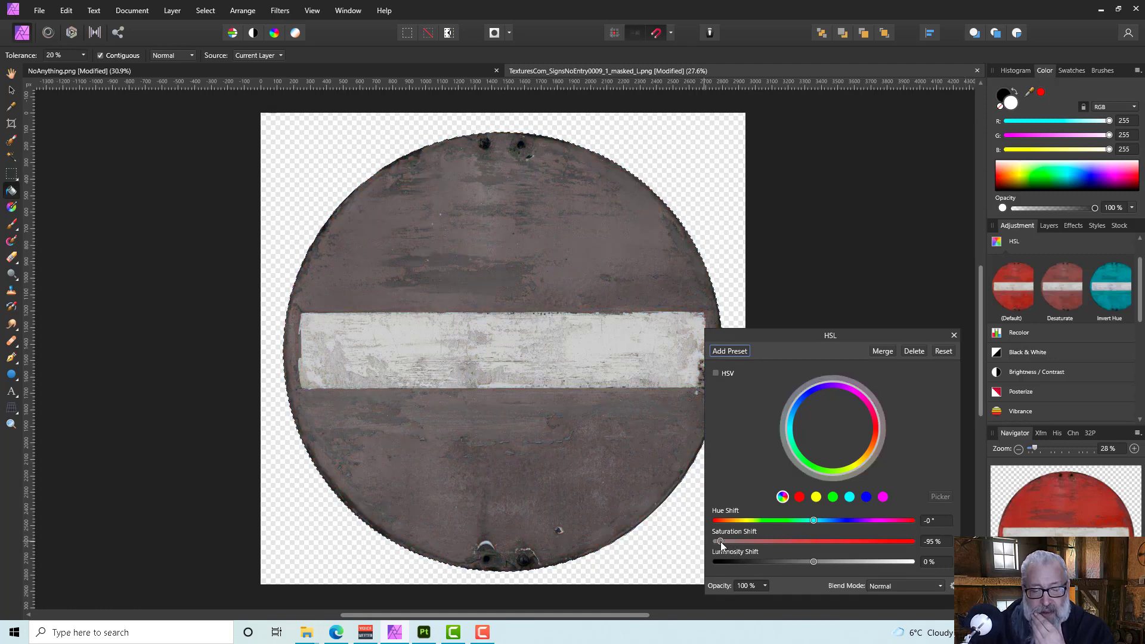
{"action": "left_click_drag", "start_coordinate": [721, 542], "coordinate": [704, 542]}
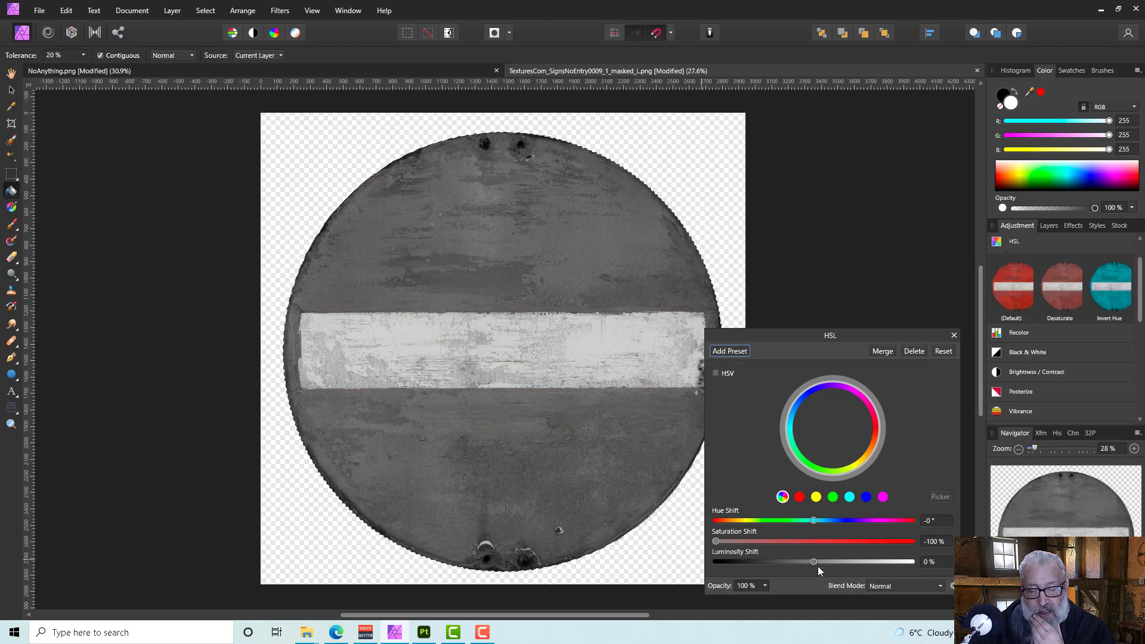
{"action": "mouse_move", "coordinate": [814, 562]}
{"action": "left_mouse_down"}
{"action": "mouse_move", "coordinate": [853, 560]}
{"action": "mouse_move", "coordinate": [763, 566]}
{"action": "mouse_move", "coordinate": [836, 565]}
{"action": "left_mouse_up"}
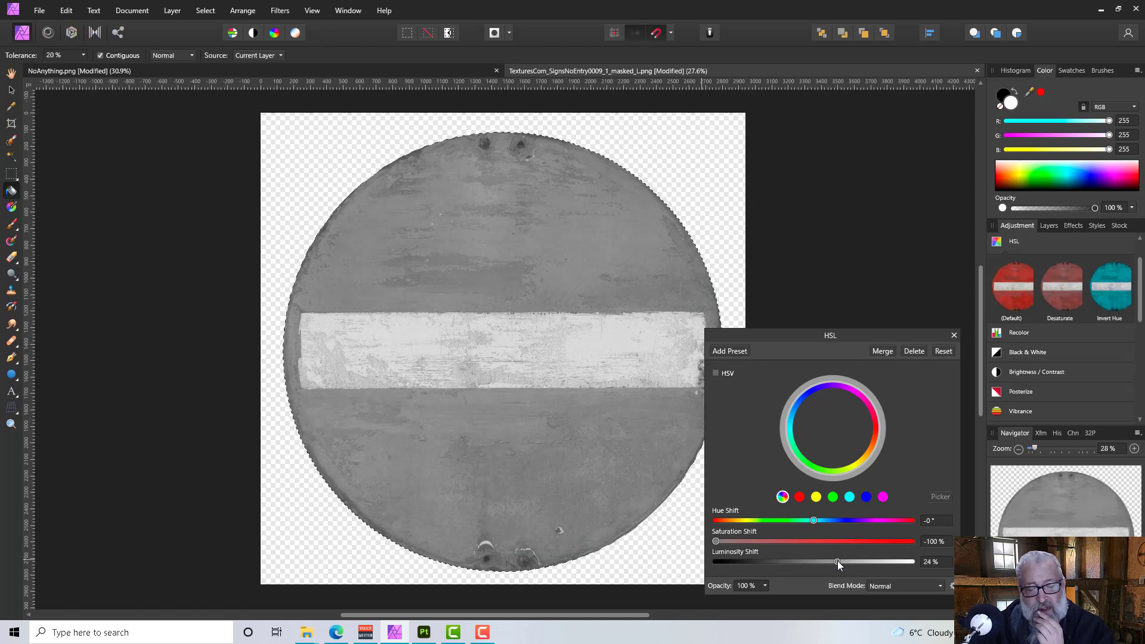
{"action": "left_click_drag", "start_coordinate": [835, 561], "coordinate": [840, 561]}
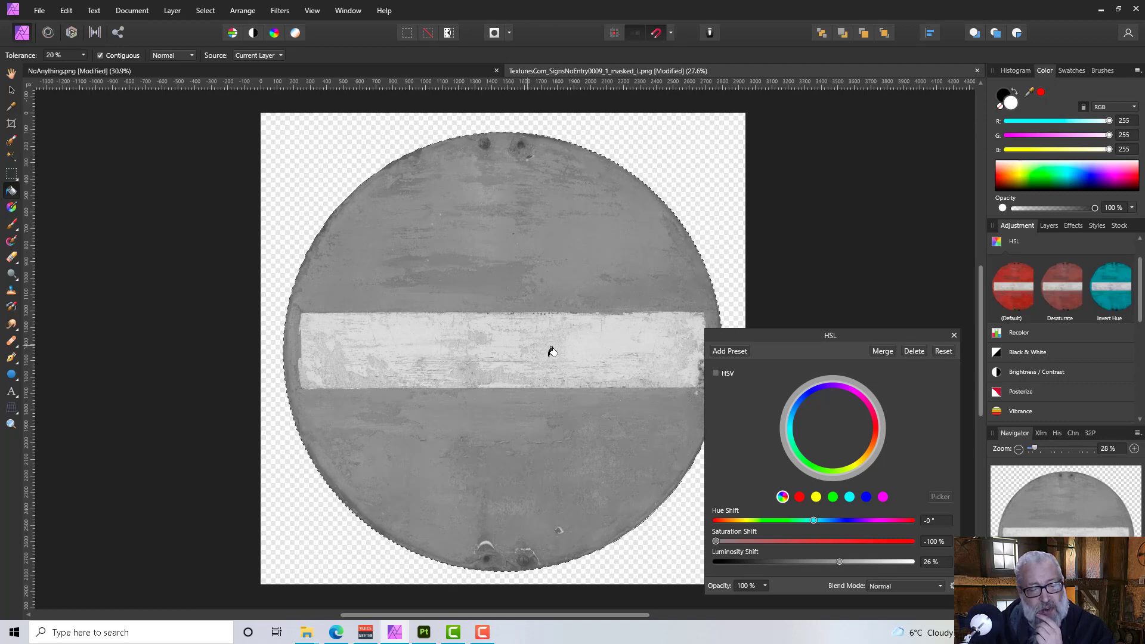
{"action": "left_click", "coordinate": [878, 350]}
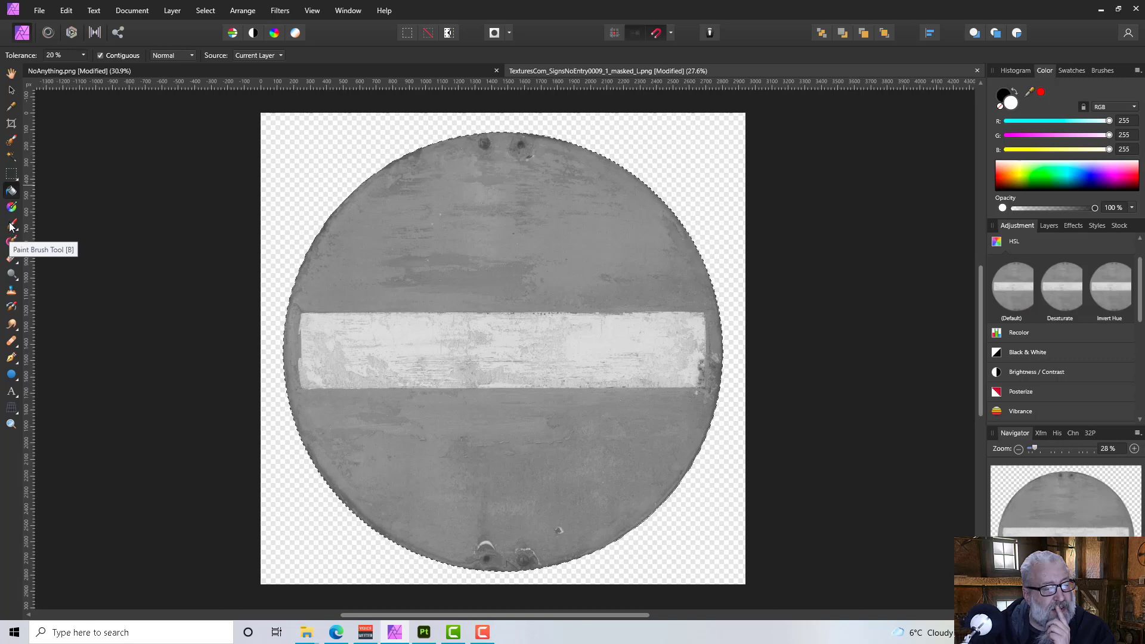
- Clone grey texture from the sign's upper half over the top middle of the white bar with a 126 px Clone Brush
{"action": "left_click", "coordinate": [12, 291]}
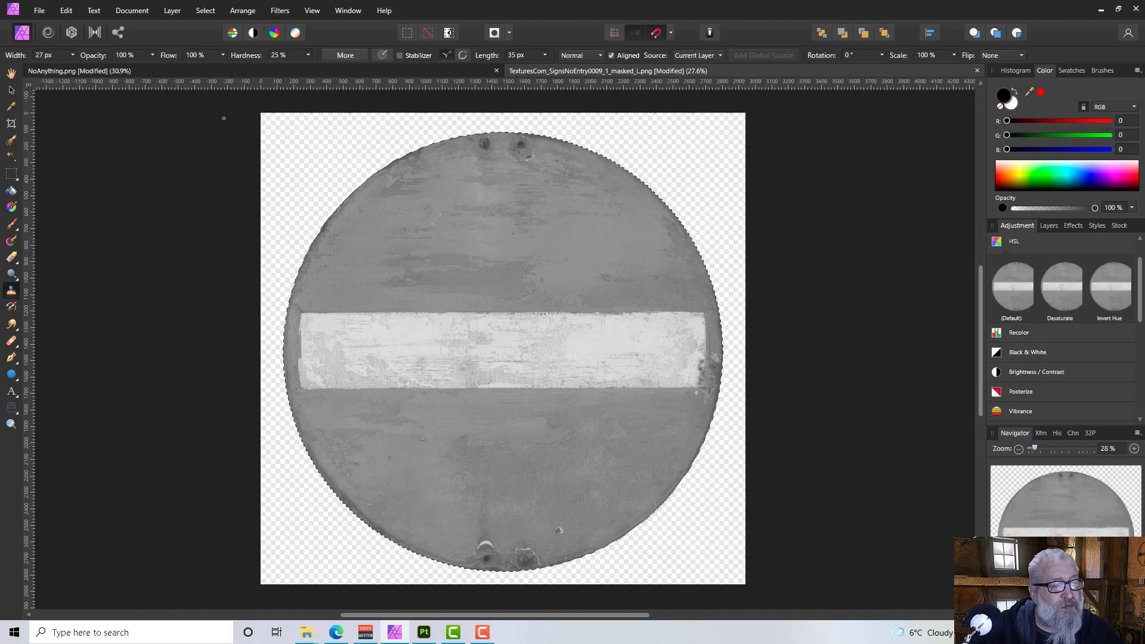
{"action": "left_click", "coordinate": [72, 55]}
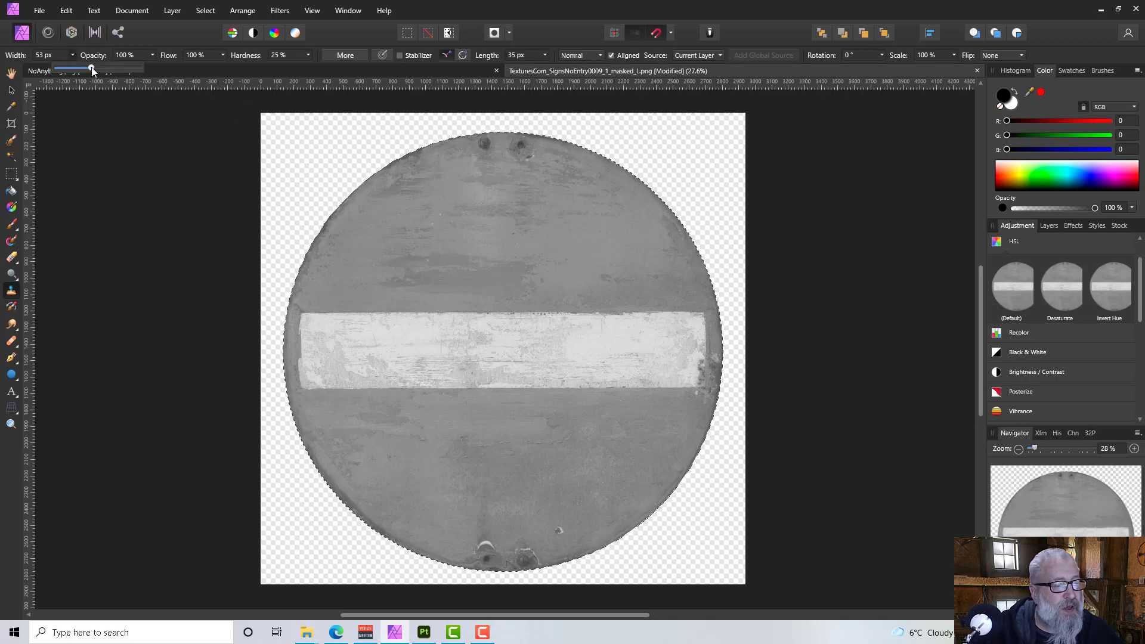
{"action": "left_click_drag", "start_coordinate": [91, 67], "coordinate": [99, 66]}
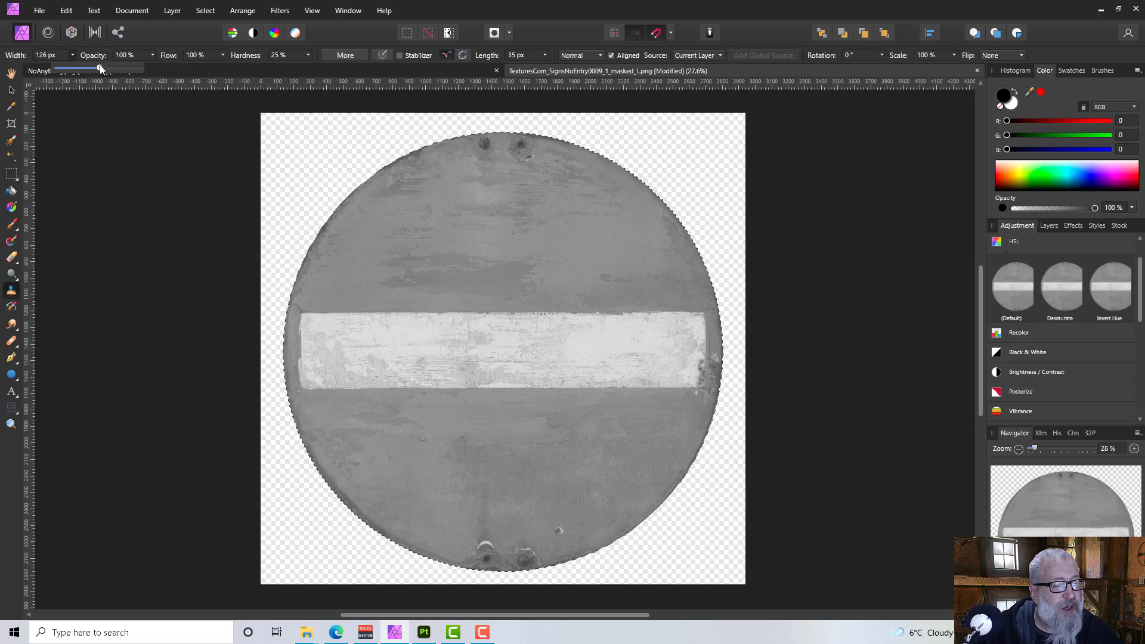
{"action": "left_click", "coordinate": [508, 305]}
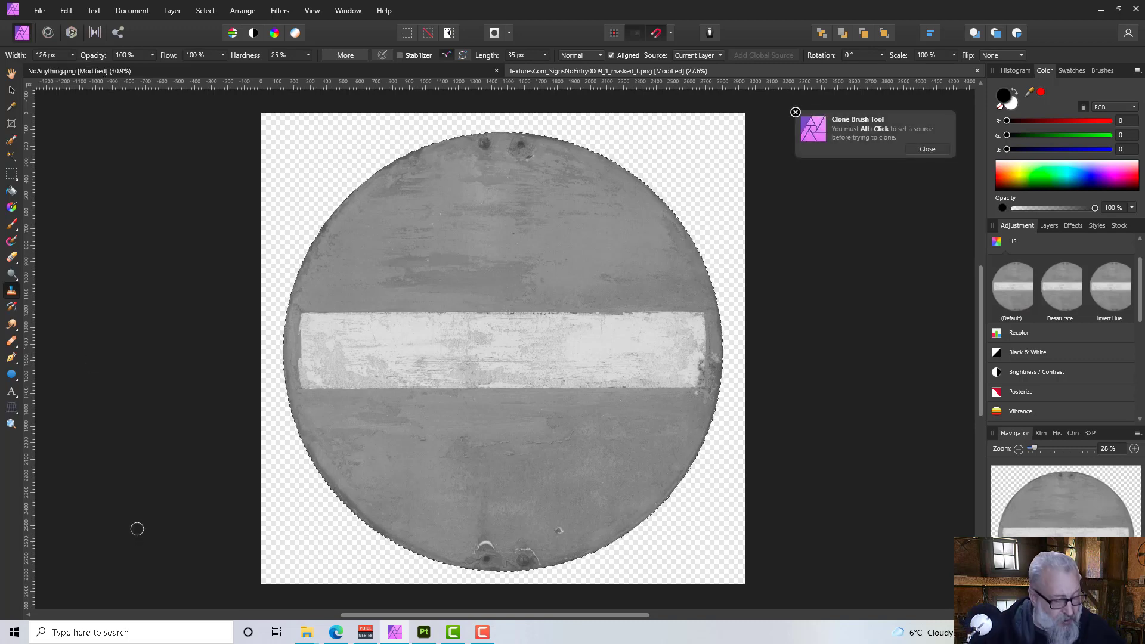
{"action": "left_click", "coordinate": [590, 229], "text": "alt"}
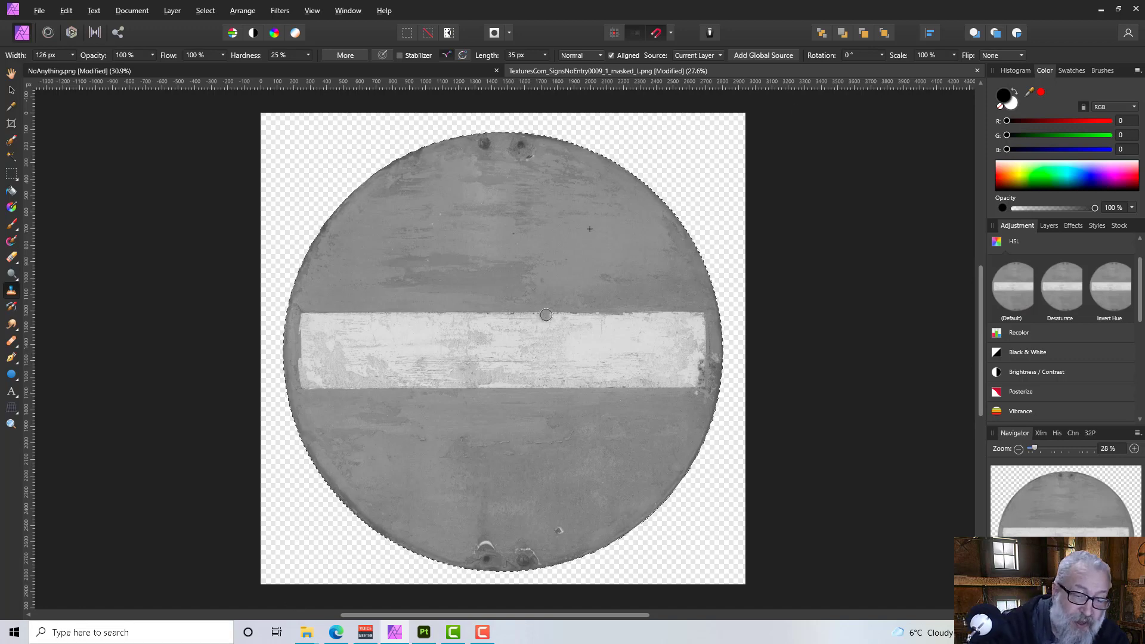
{"action": "left_click_drag", "start_coordinate": [547, 315], "coordinate": [492, 327]}
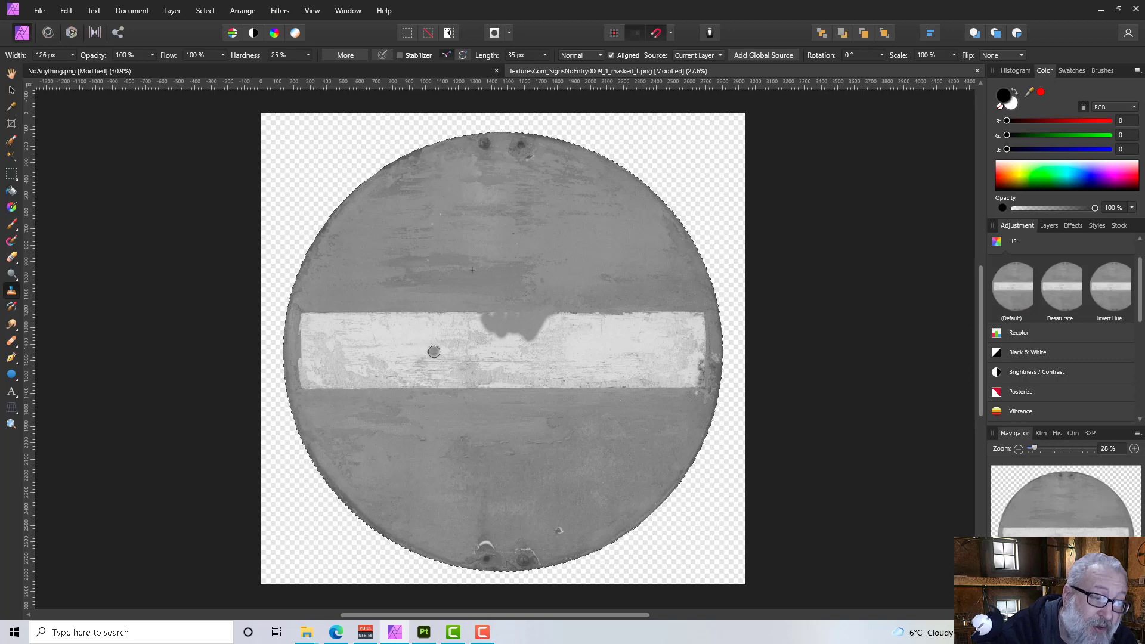
- Clone grey texture over the rest of the white bar at 348 px width, then retouch the bright arc near the lower edge at 126 px
{"action": "left_click", "coordinate": [73, 55]}
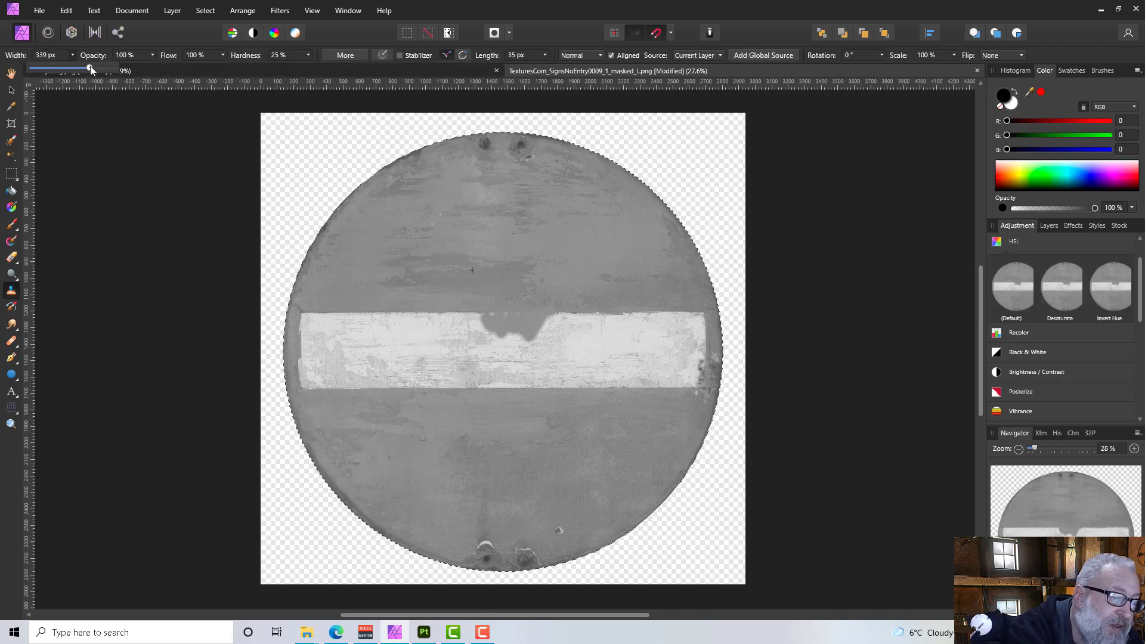
{"action": "left_click_drag", "start_coordinate": [91, 69], "coordinate": [92, 69]}
{"action": "left_click_drag", "start_coordinate": [493, 319], "coordinate": [312, 323]}
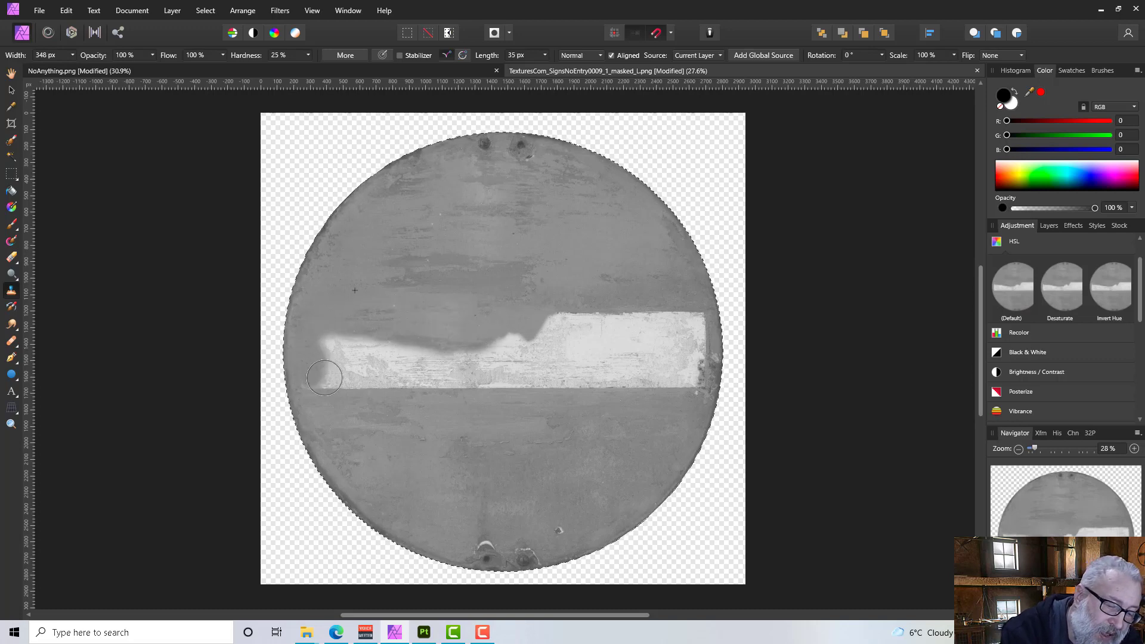
{"action": "mouse_move", "coordinate": [325, 378]}
{"action": "left_mouse_down"}
{"action": "mouse_move", "coordinate": [350, 360]}
{"action": "mouse_move", "coordinate": [438, 373]}
{"action": "mouse_move", "coordinate": [349, 383]}
{"action": "left_mouse_up"}
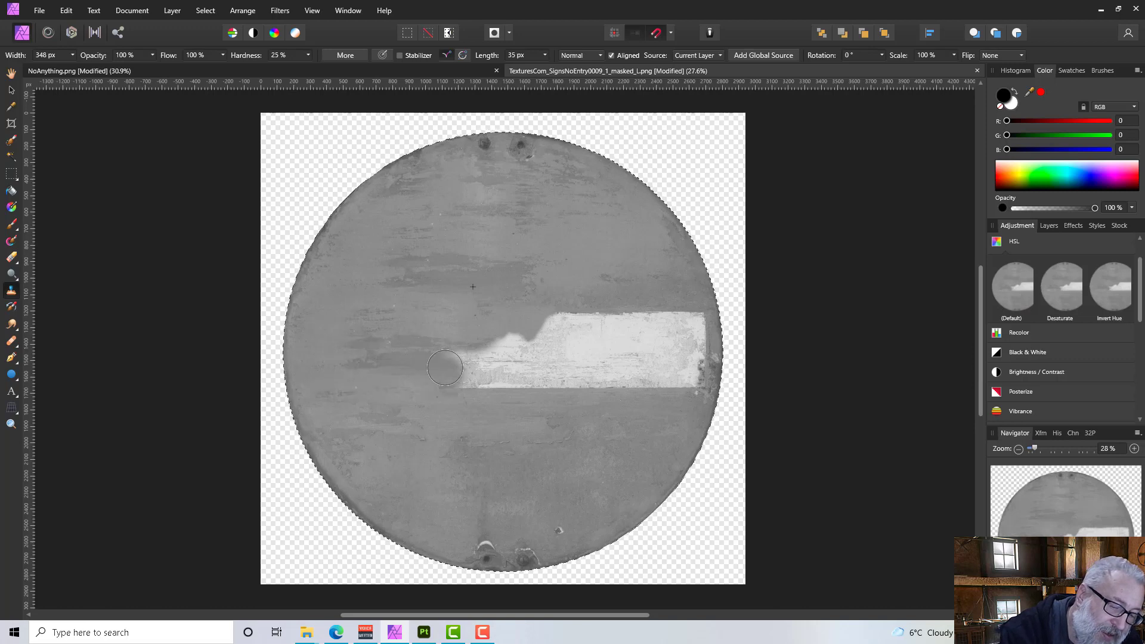
{"action": "mouse_move", "coordinate": [460, 376]}
{"action": "left_mouse_down"}
{"action": "mouse_move", "coordinate": [549, 373]}
{"action": "mouse_move", "coordinate": [475, 383]}
{"action": "left_mouse_up"}
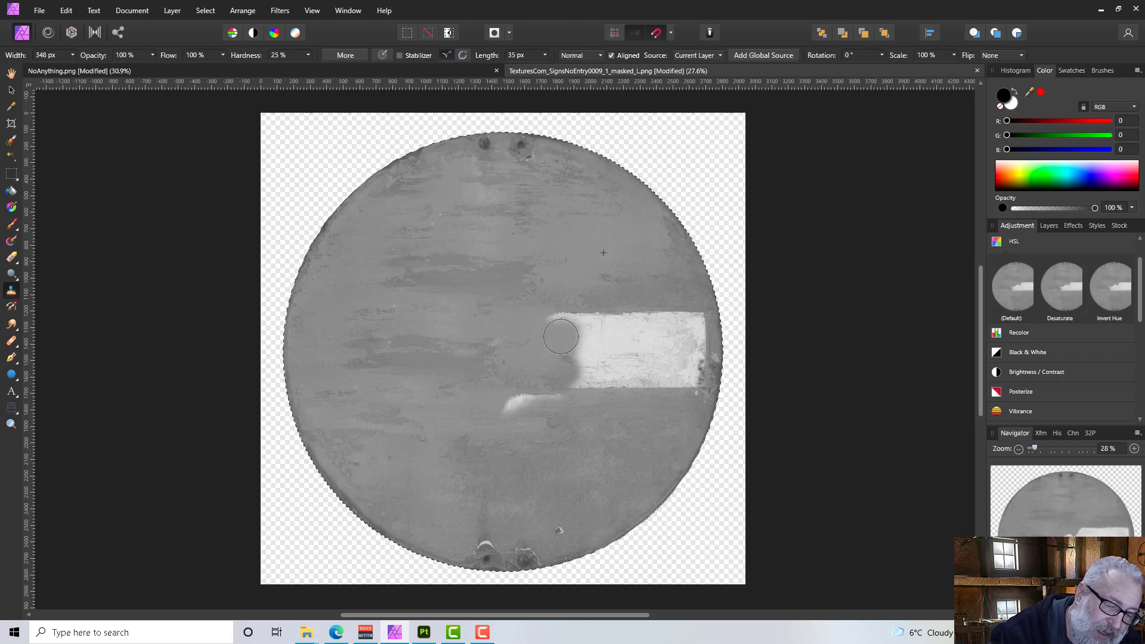
{"action": "left_click_drag", "start_coordinate": [561, 337], "coordinate": [691, 318]}
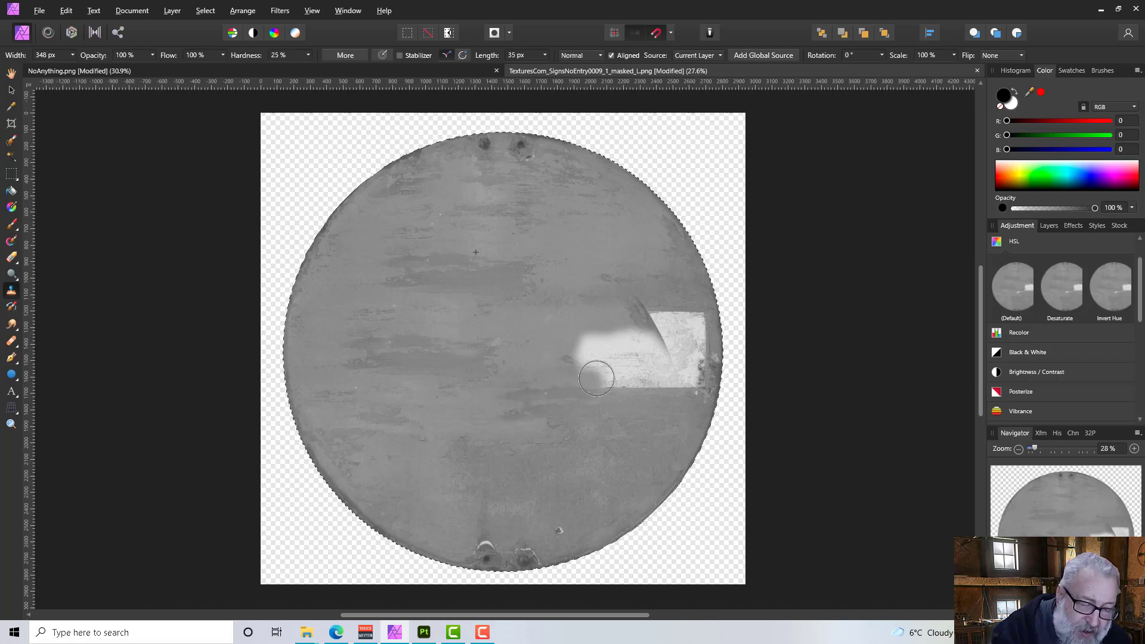
{"action": "left_click_drag", "start_coordinate": [701, 355], "coordinate": [683, 322]}
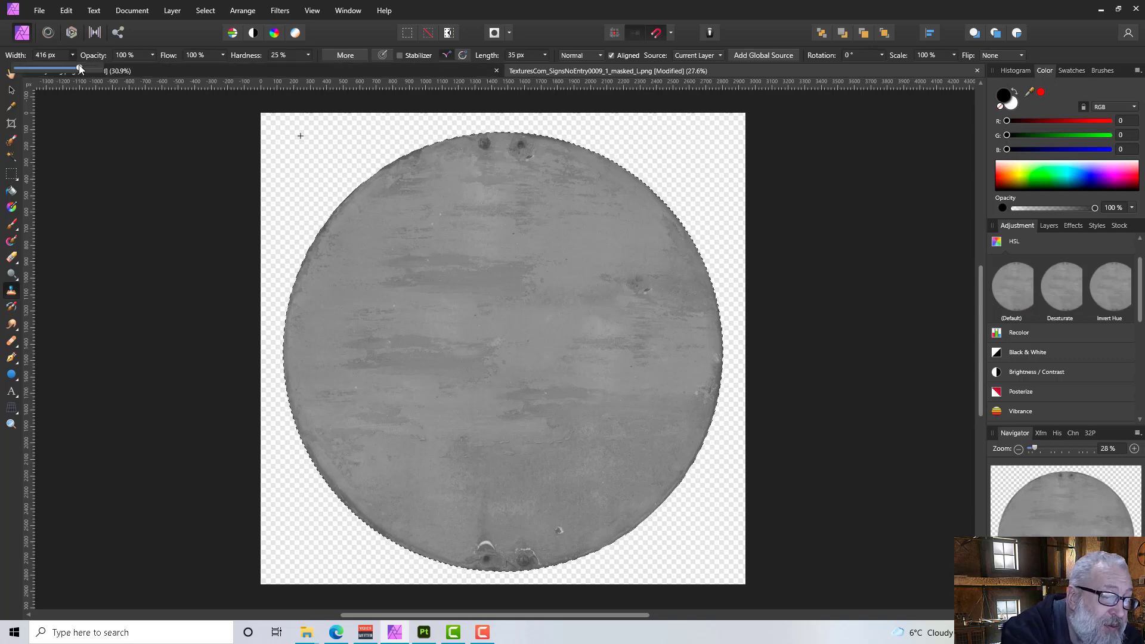
{"action": "left_click_drag", "start_coordinate": [68, 70], "coordinate": [59, 70]}
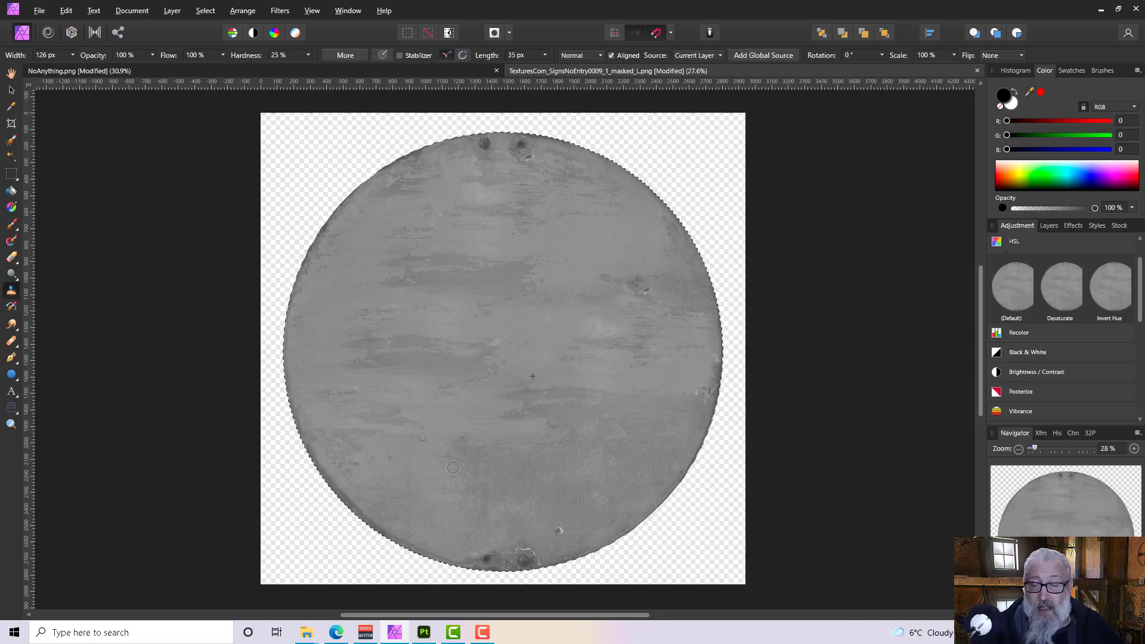
- Rename the retouched grey sign layer as Stop_Height
{"action": "left_click", "coordinate": [1049, 226]}
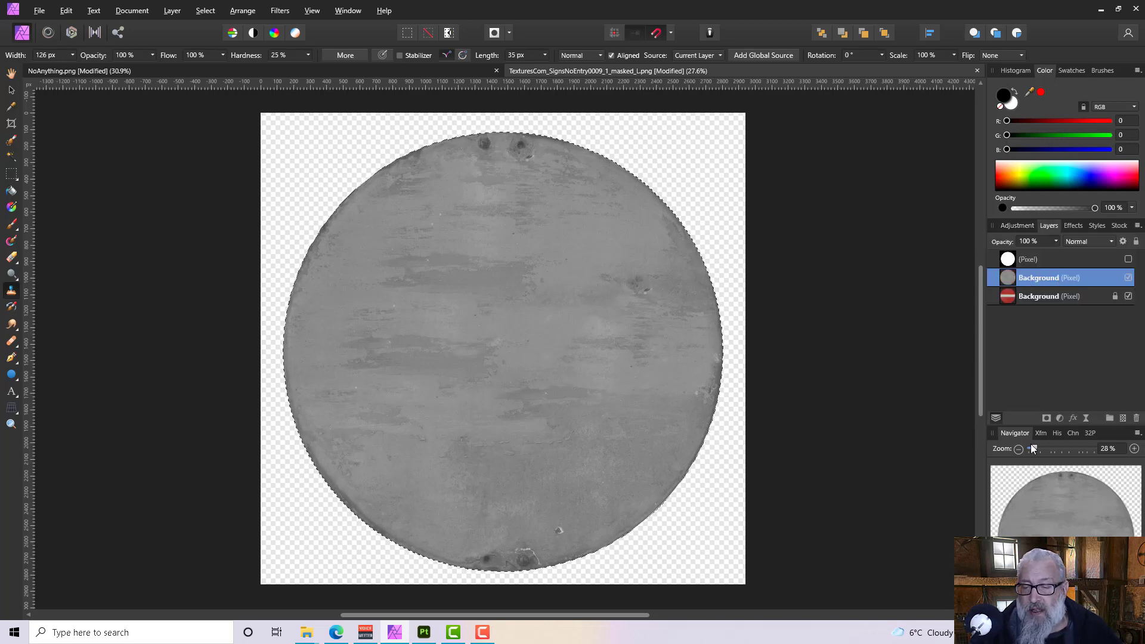
{"action": "double_click", "coordinate": [1035, 278]}
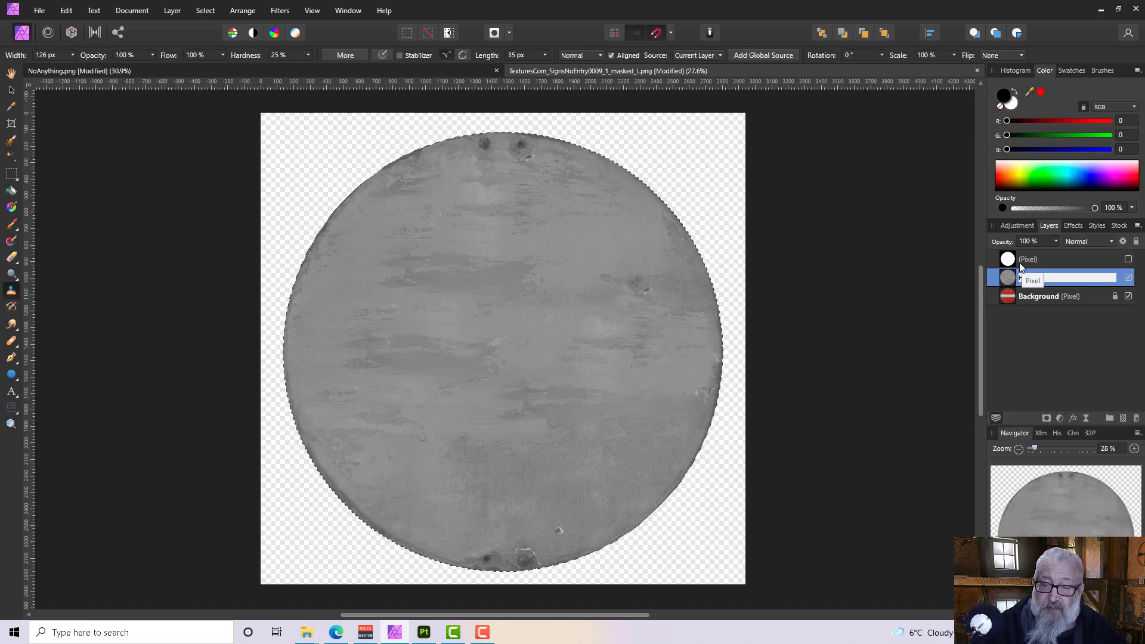
{"action": "type", "text": "Height"}
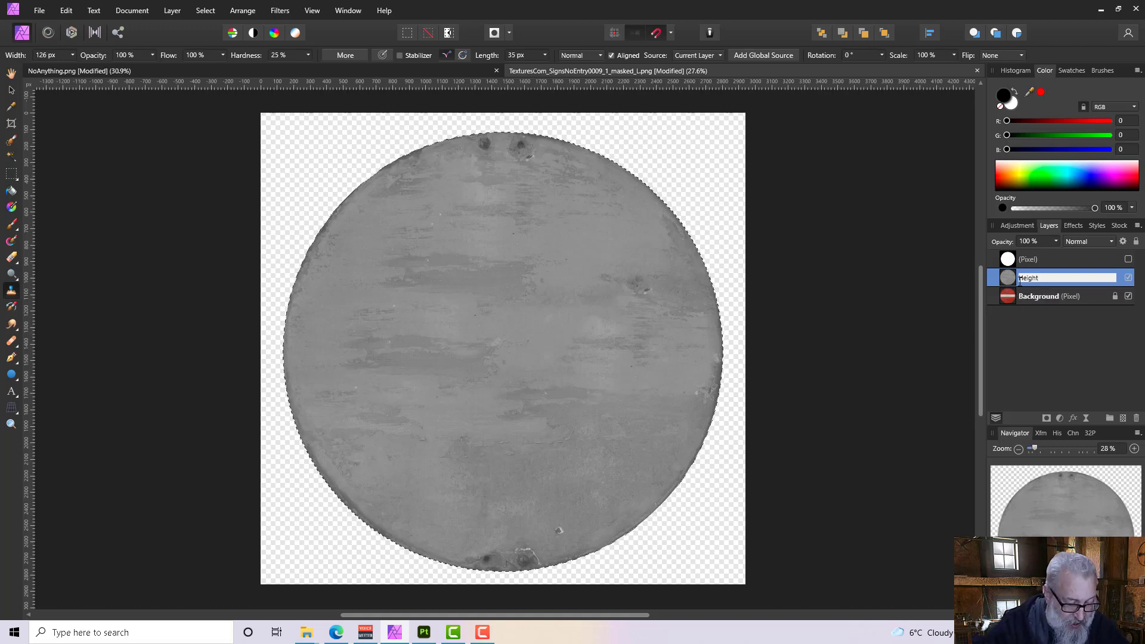
{"action": "type", "text": "Stop_"}
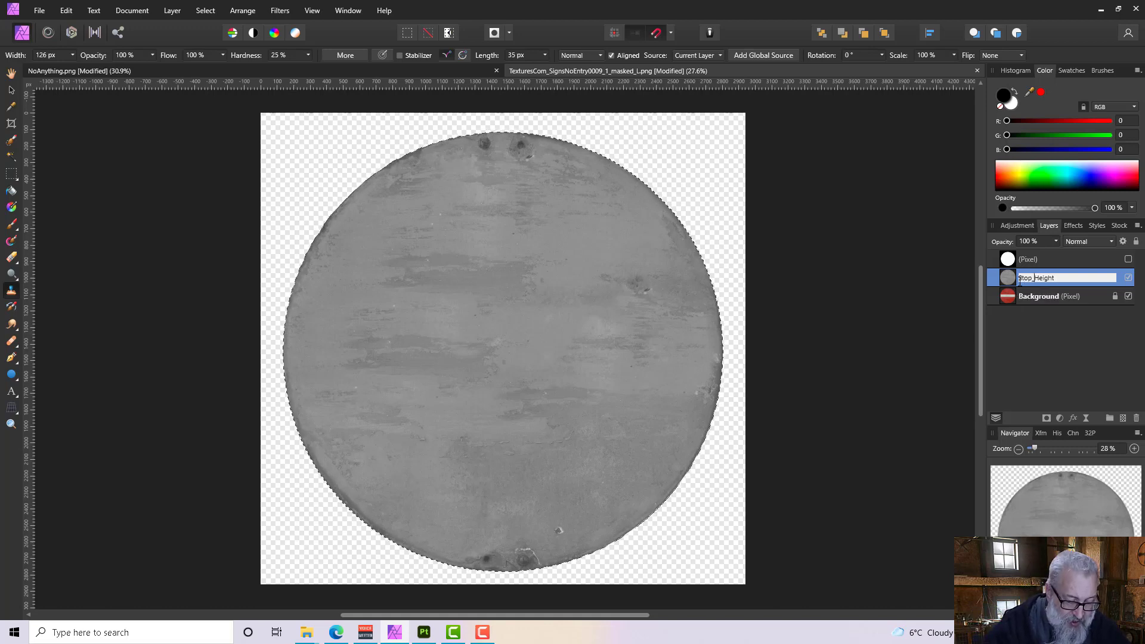
{"action": "key", "text": "Return"}
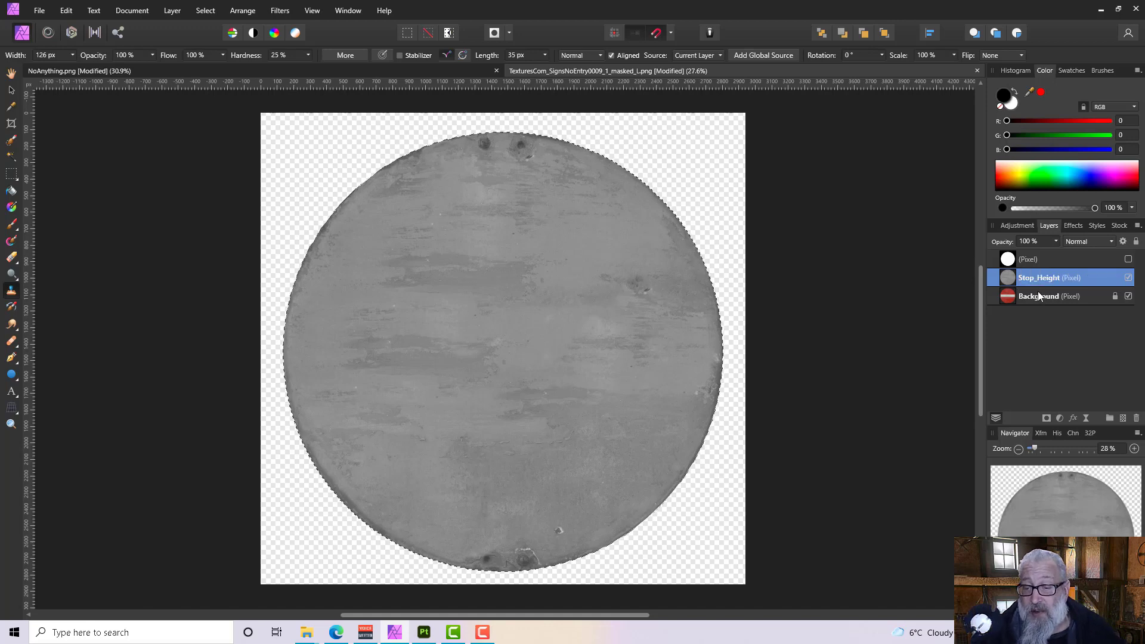
- Rename the red original Background layer as Stop_Color
{"action": "double_click", "coordinate": [1038, 298]}
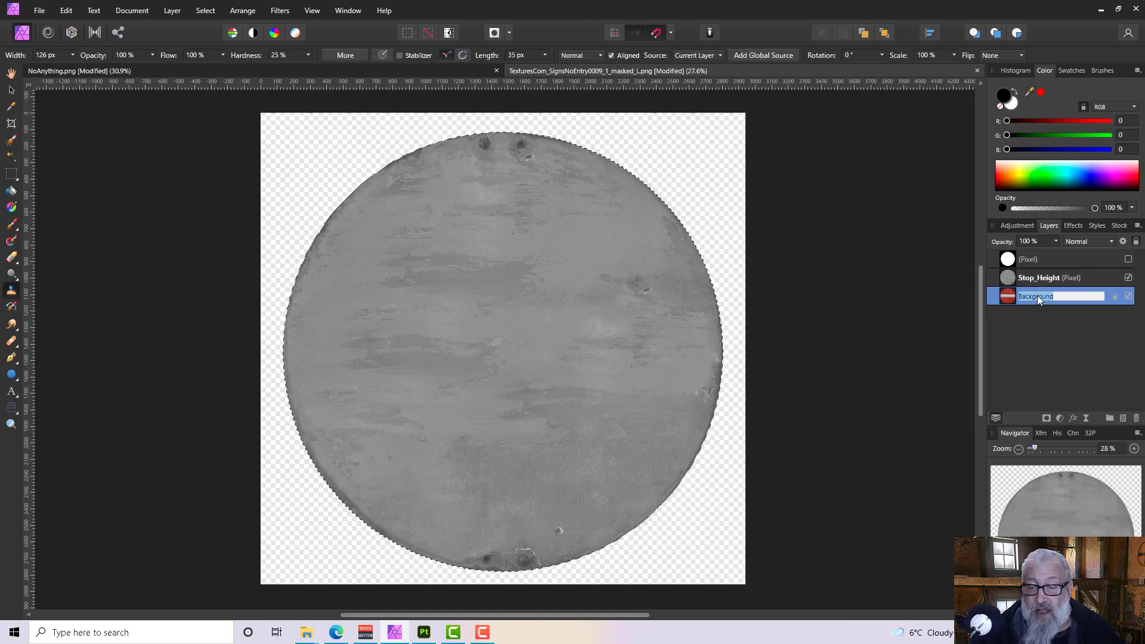
{"action": "type", "text": "Stop_"}
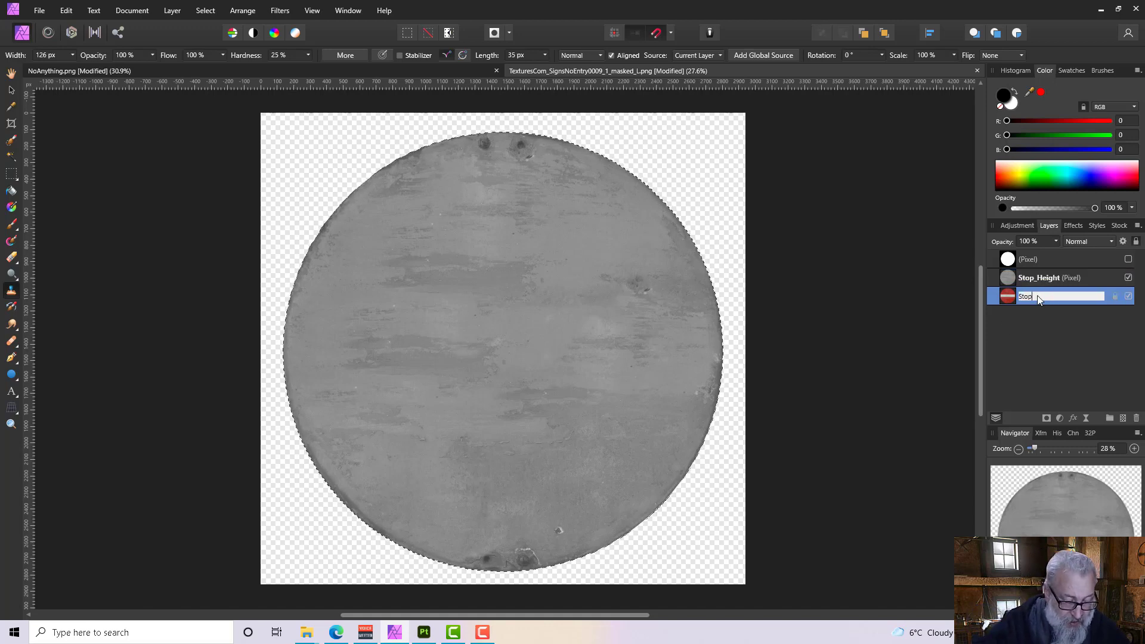
{"action": "type", "text": "Color"}
{"action": "key", "text": "Return"}
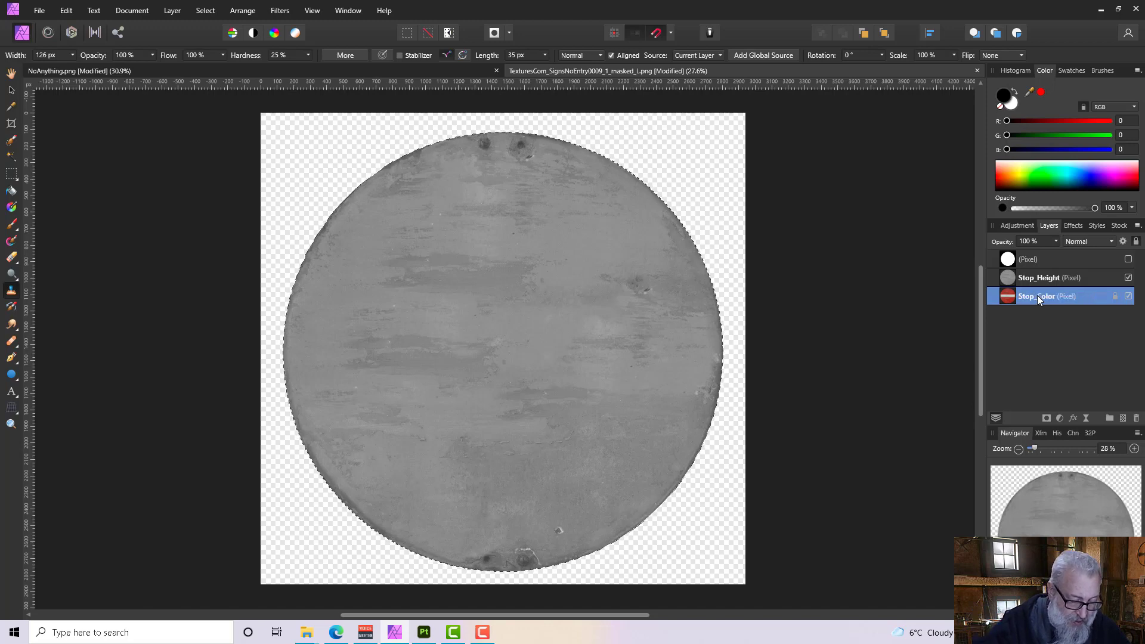
- Duplicate the Stop_Height layer and rename the copy as Stop_Rough
{"action": "right_click", "coordinate": [1031, 279]}
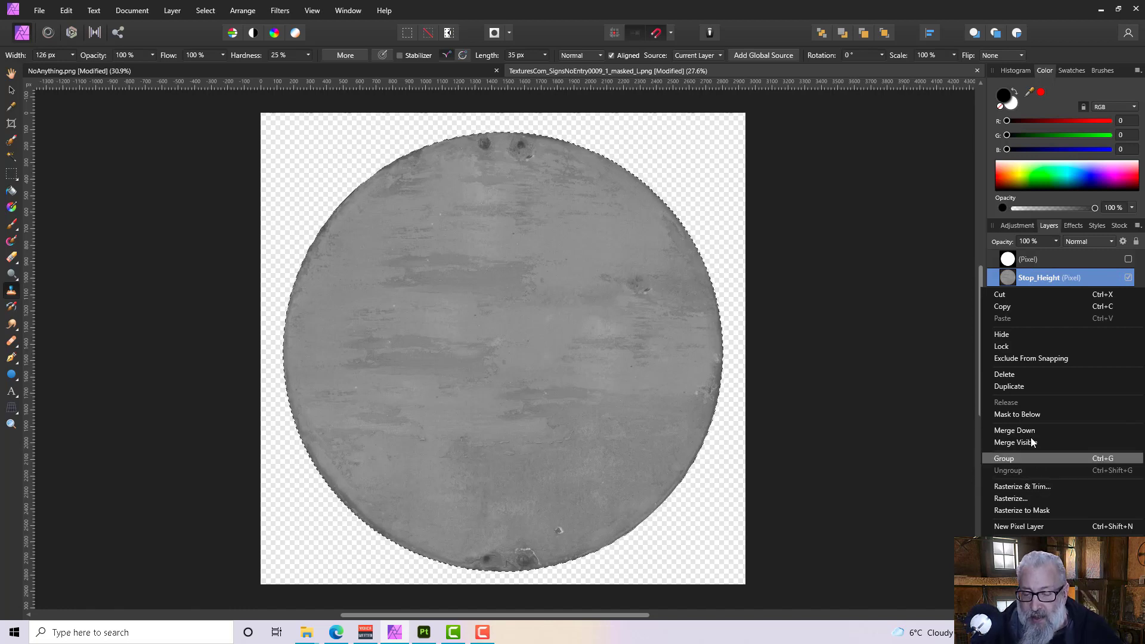
{"action": "left_click", "coordinate": [1032, 386]}
{"action": "double_click", "coordinate": [1044, 278]}
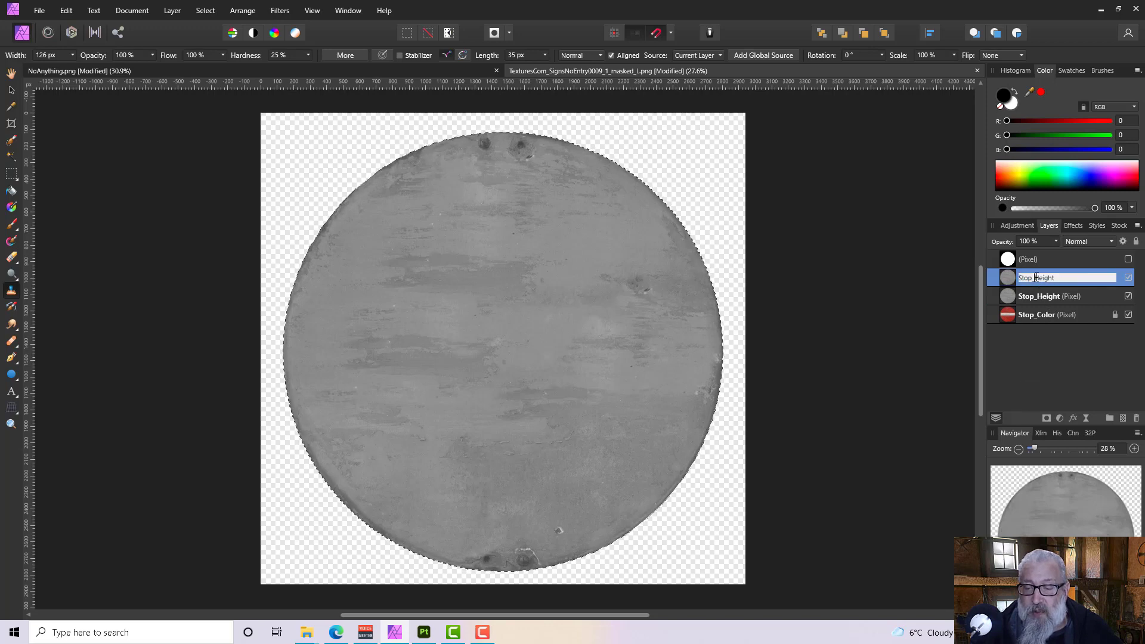
{"action": "left_click_drag", "start_coordinate": [1035, 278], "coordinate": [1073, 278]}
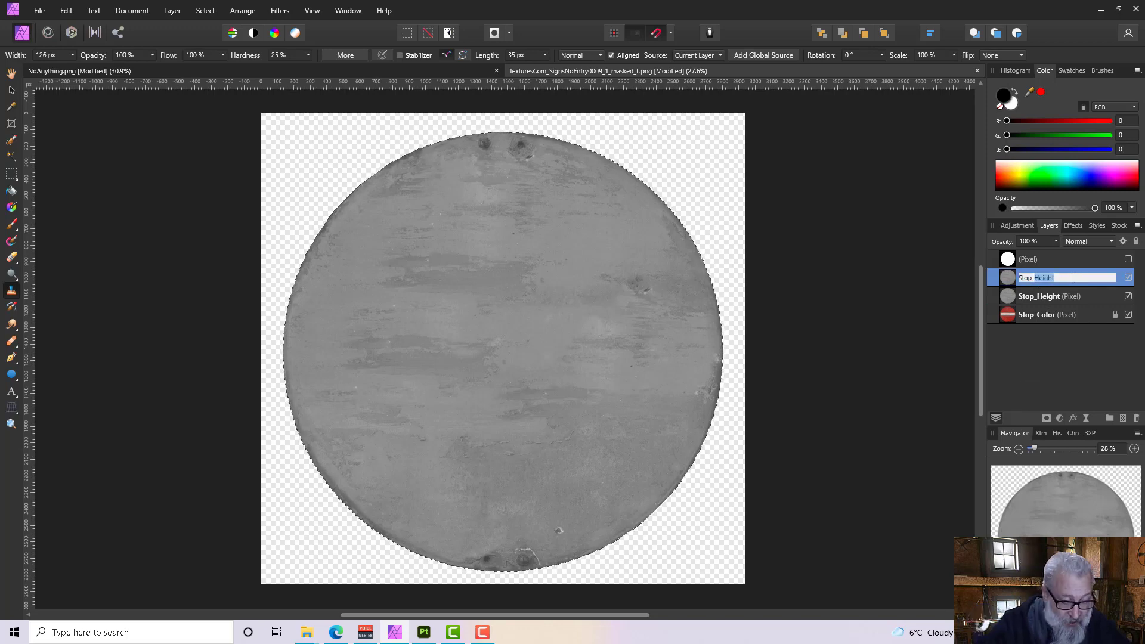
{"action": "type", "text": "Rough"}
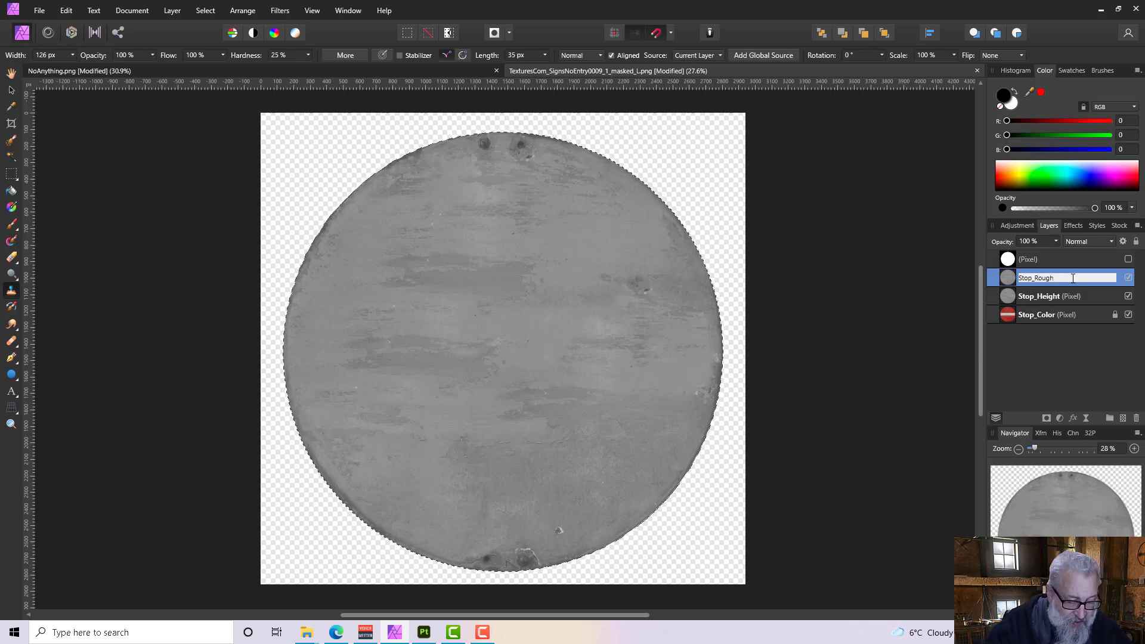
{"action": "key", "text": "Return"}
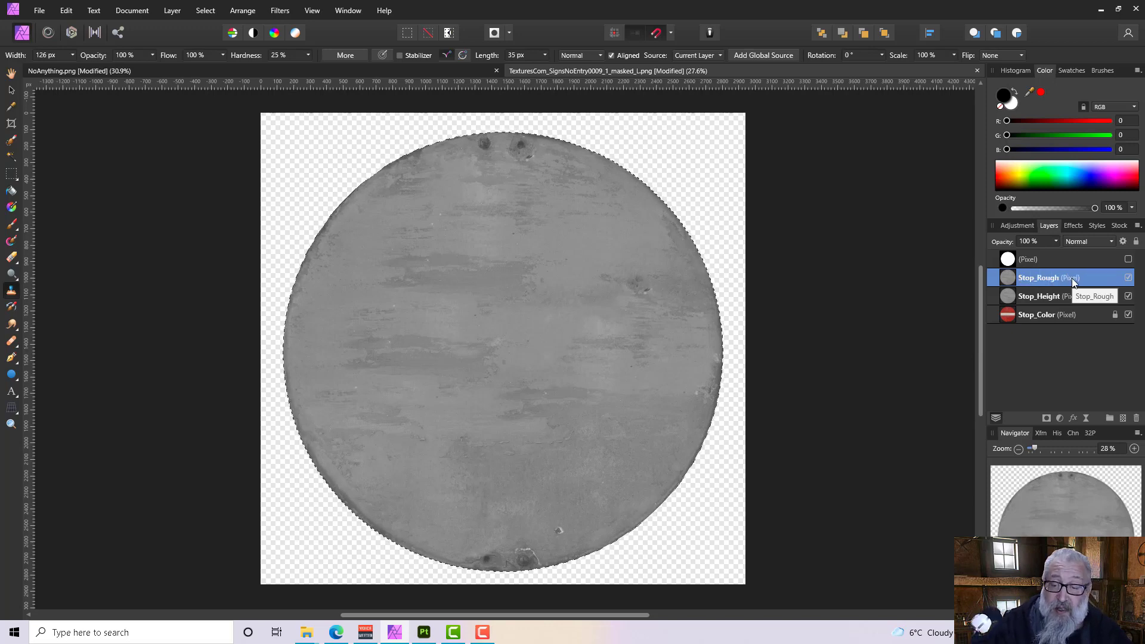
- Duplicate the Stop_Rough layer and rename the copy as Stop_Metallic
{"action": "right_click", "coordinate": [1069, 277]}
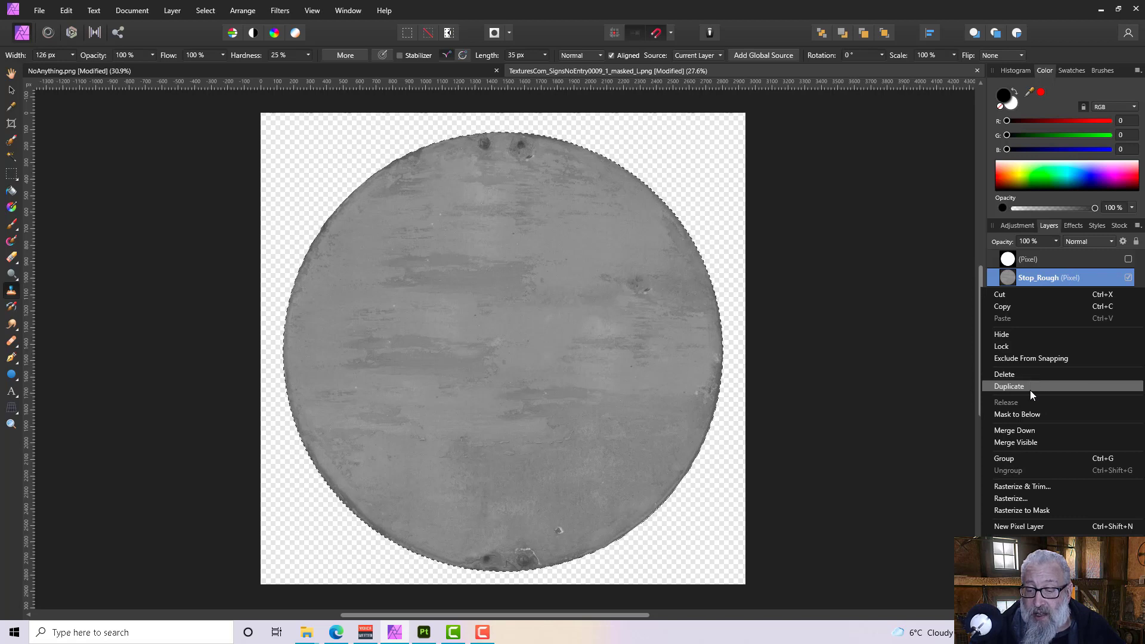
{"action": "left_click", "coordinate": [1029, 388]}
{"action": "double_click", "coordinate": [1040, 277]}
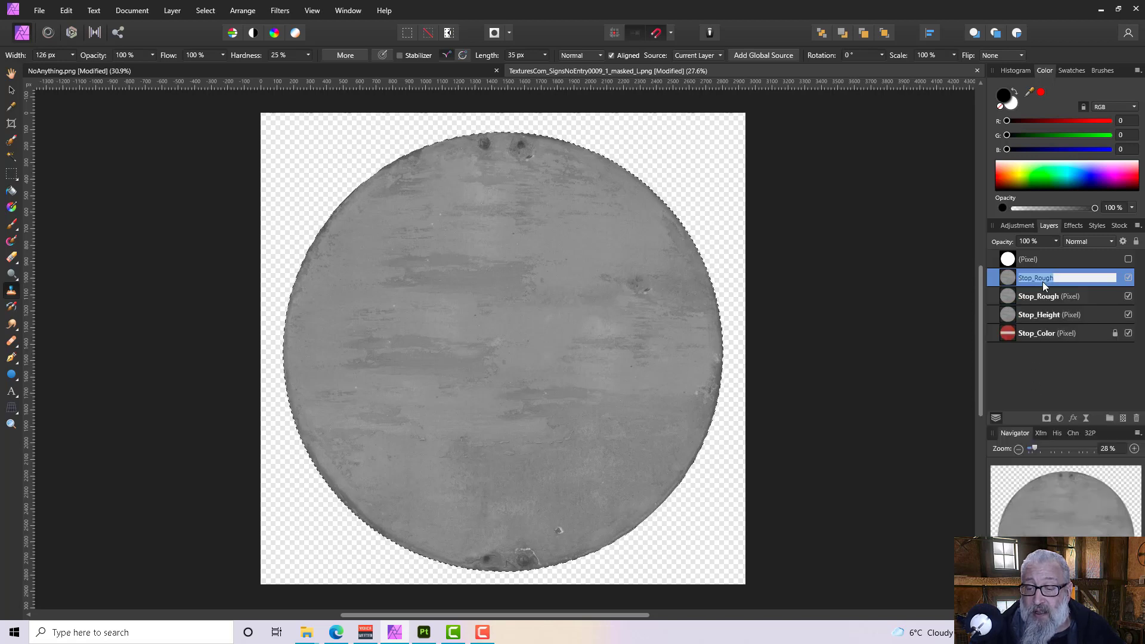
{"action": "left_click_drag", "start_coordinate": [1035, 279], "coordinate": [1062, 279]}
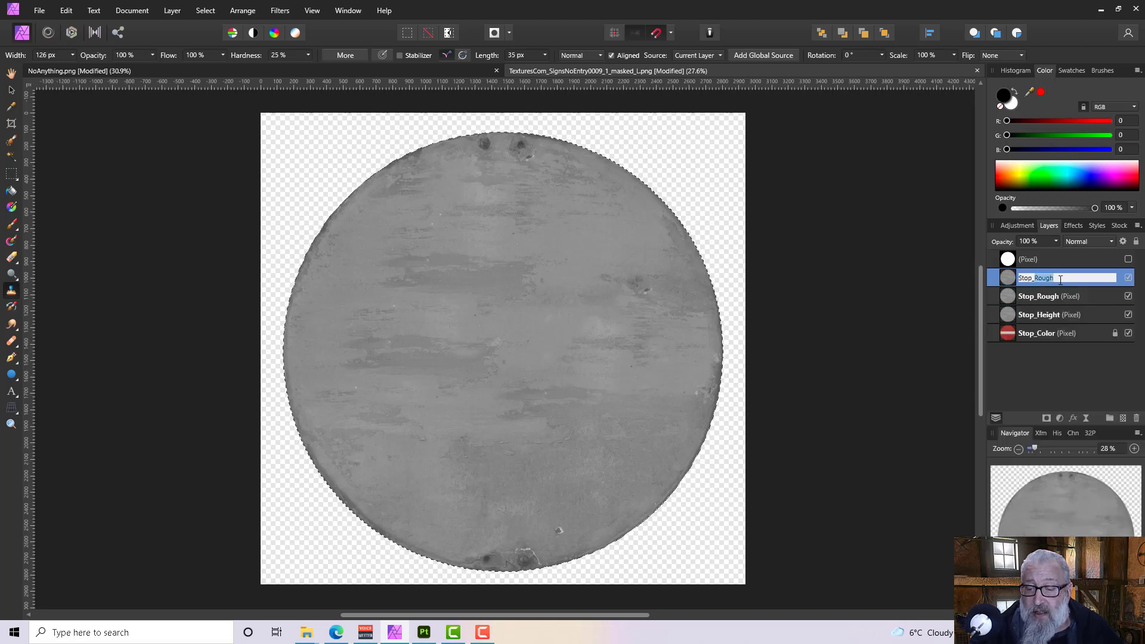
{"action": "type", "text": "Metallic"}
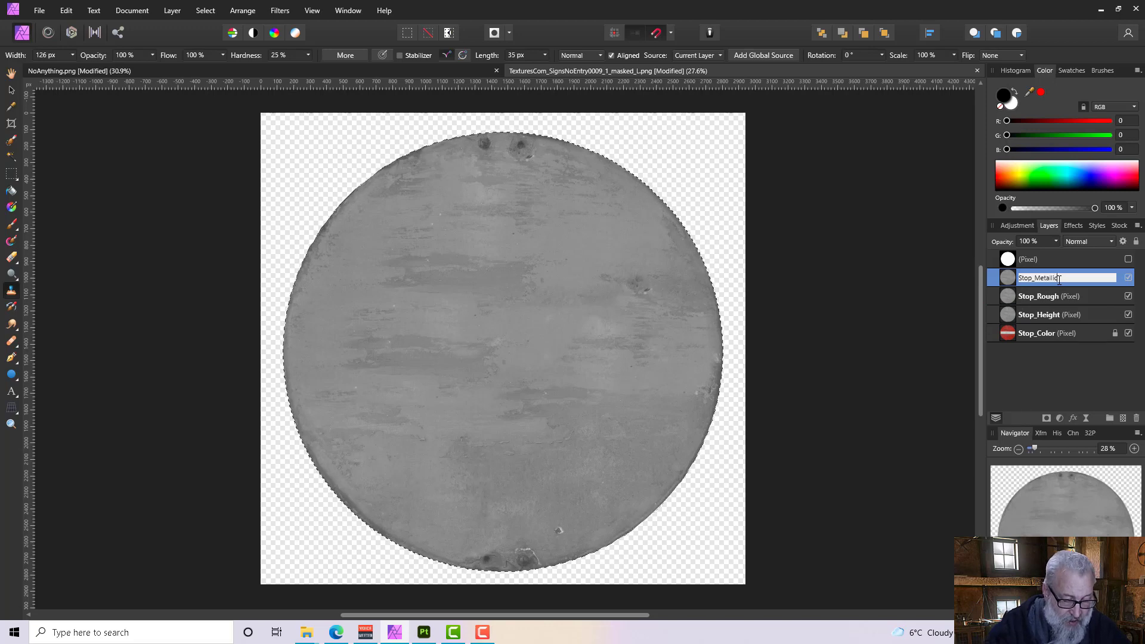
{"action": "key", "text": "Return"}
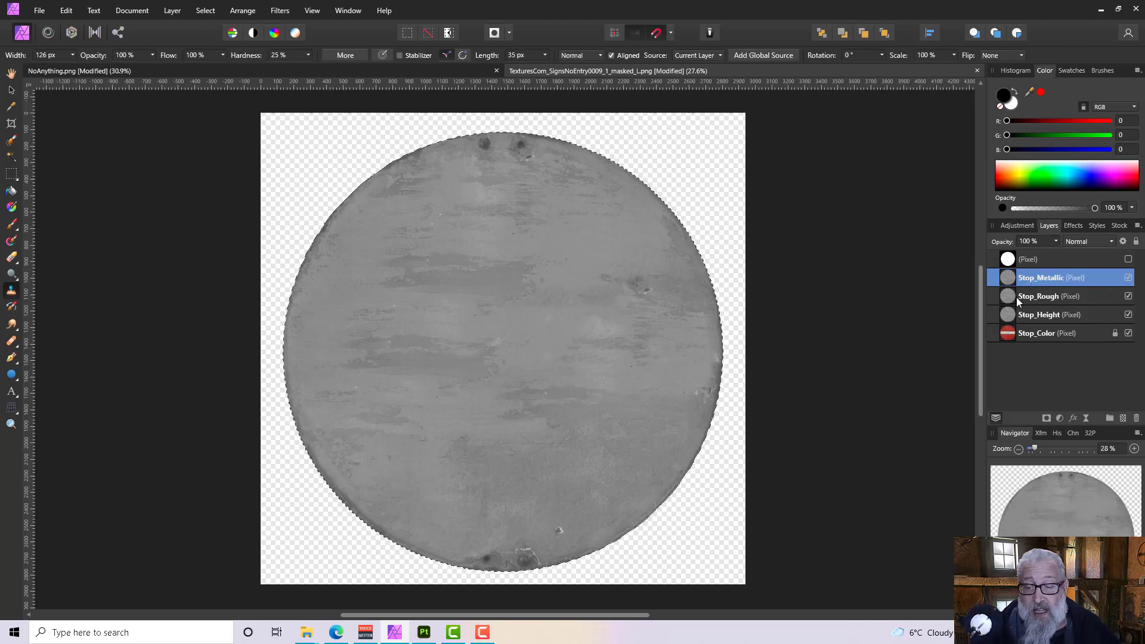
- Add a Darker Brightness / Contrast adjustment to Stop_Metallic and set brightness to -57% and contrast to 46%
{"action": "right_click", "coordinate": [1044, 275]}
{"action": "left_click", "coordinate": [1016, 226]}
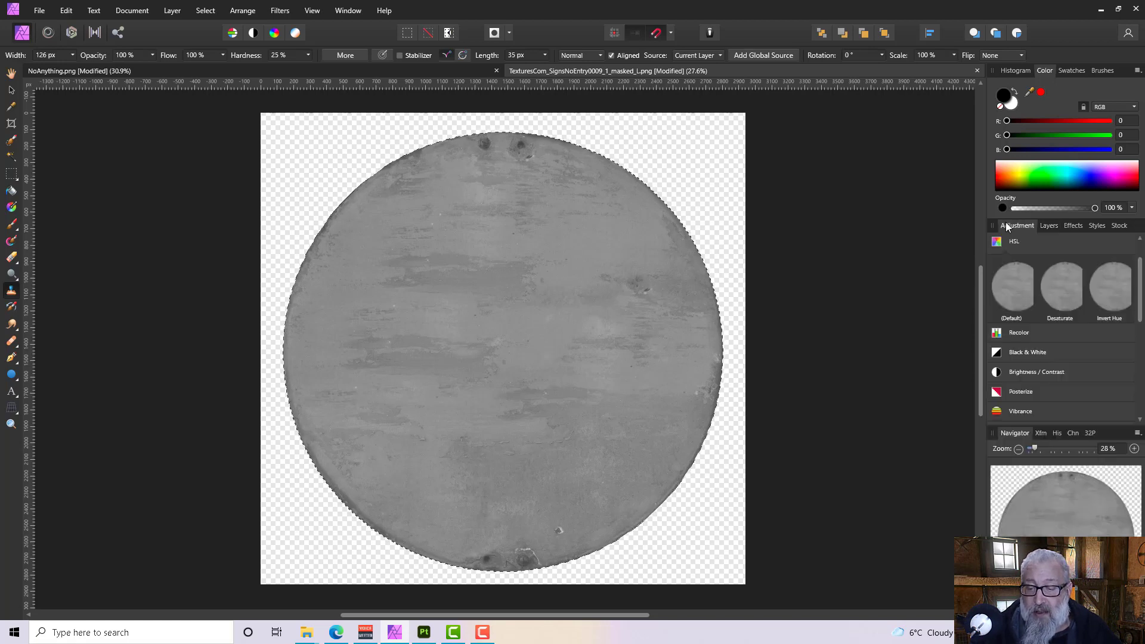
{"action": "left_click", "coordinate": [1022, 370]}
{"action": "scroll", "coordinate": [1022, 379], "scroll_direction": "down", "scroll_amount": 4}
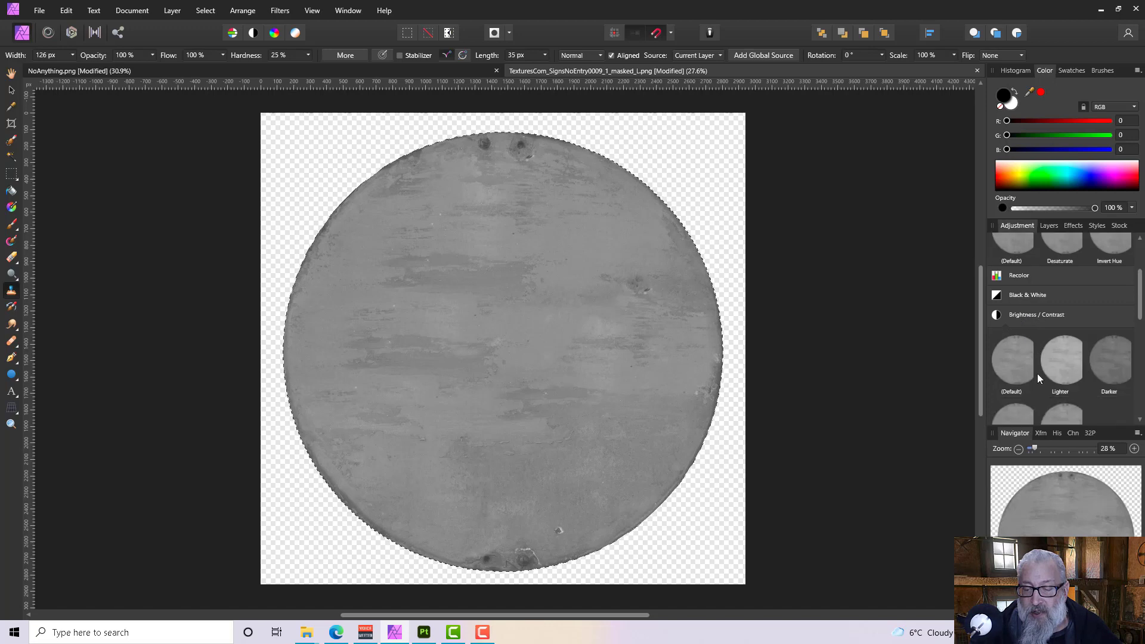
{"action": "left_click", "coordinate": [1105, 304]}
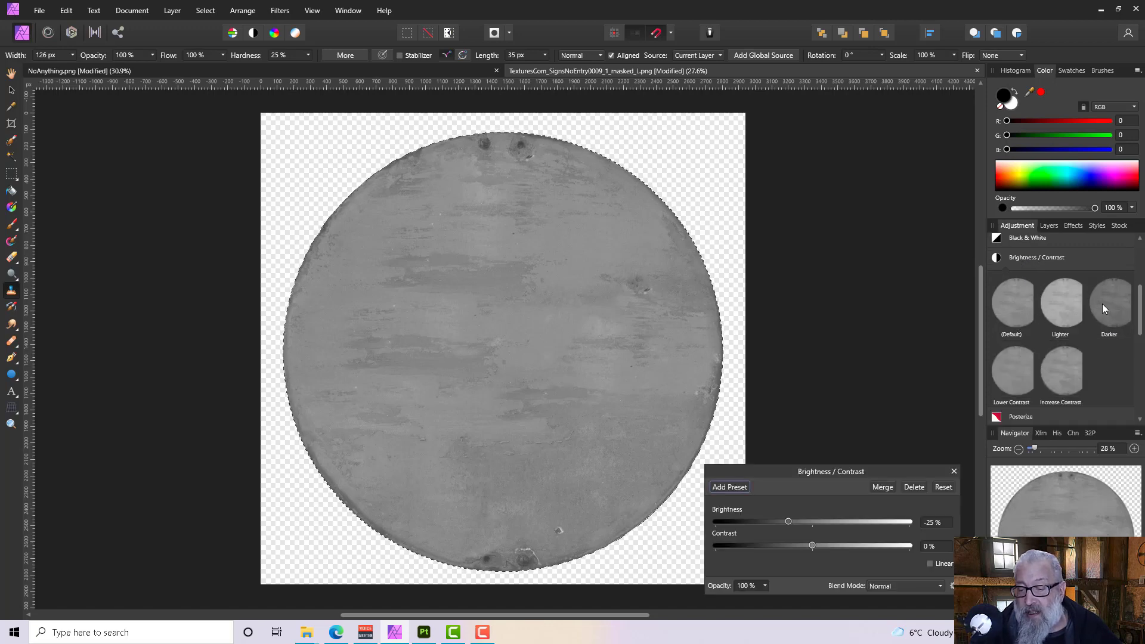
{"action": "left_click_drag", "start_coordinate": [790, 517], "coordinate": [858, 559]}
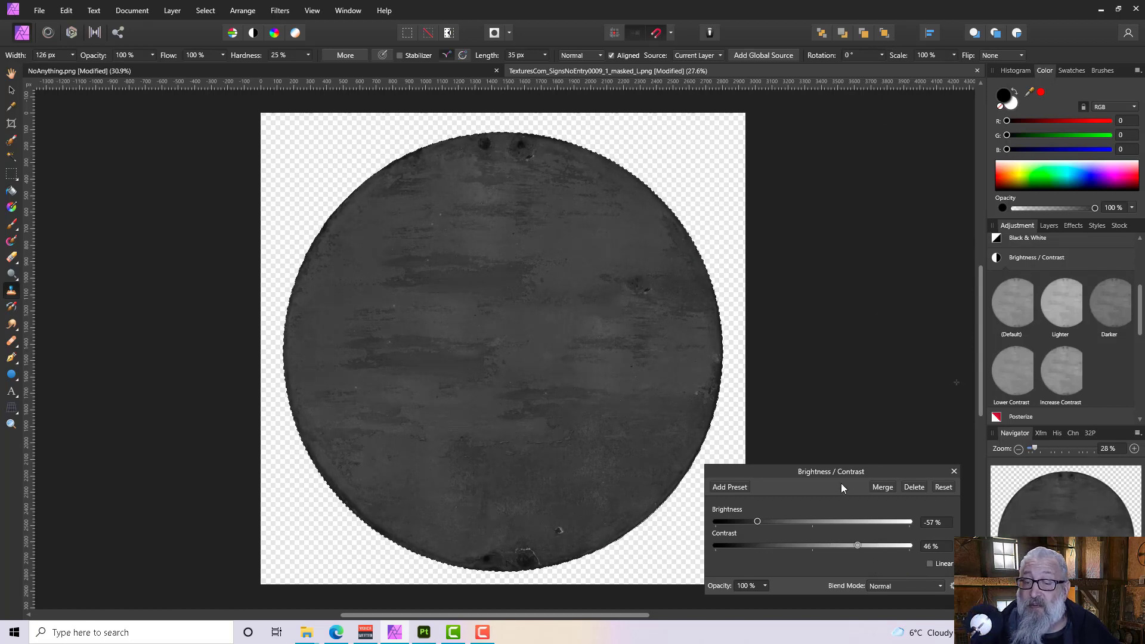
- Merge the Brightness / Contrast adjustment into the Stop_Metallic layer and hide that layer
{"action": "left_click", "coordinate": [893, 492]}
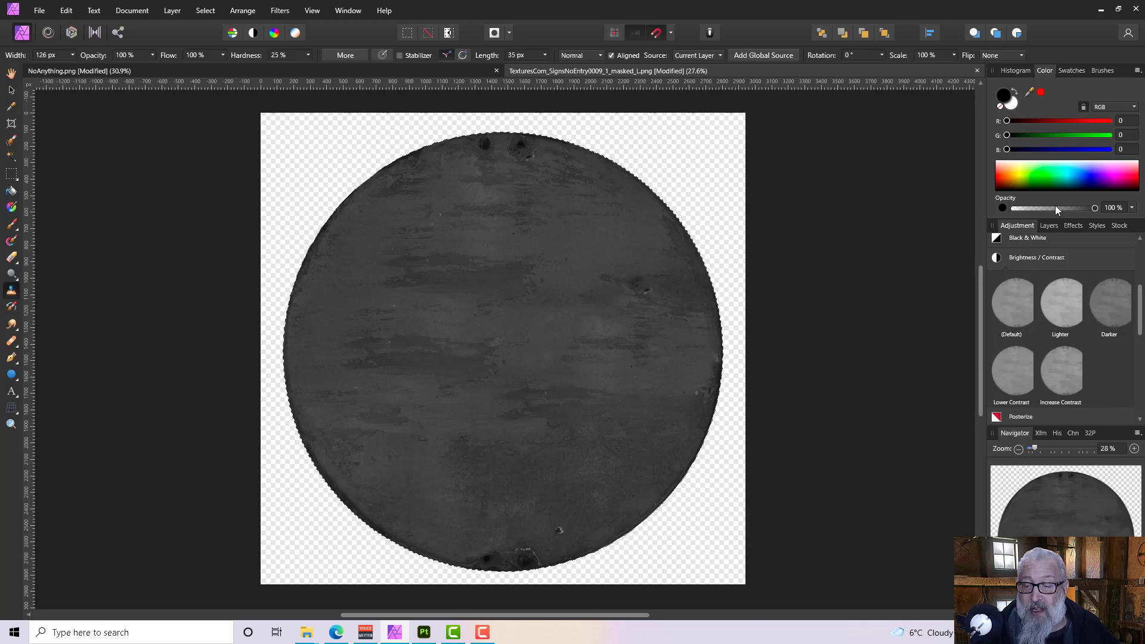
{"action": "left_click", "coordinate": [1051, 226]}
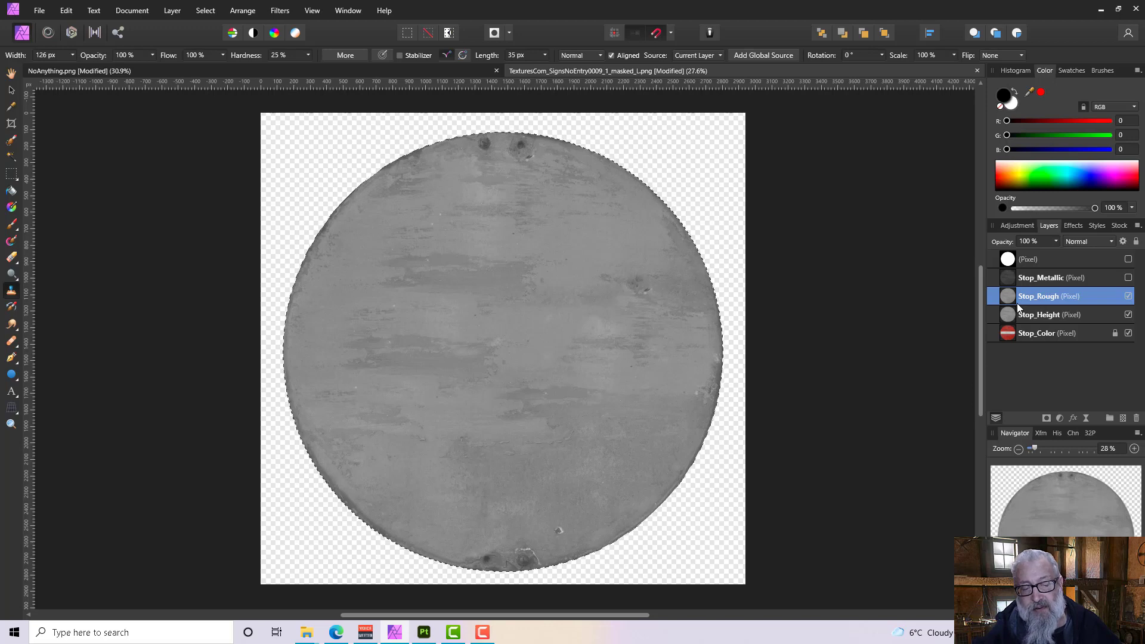
- Add a Darker Brightness / Contrast adjustment to Stop_Rough with brightness -27% and contrast 49%, and merge it into the layer
{"action": "right_click", "coordinate": [1017, 298]}
{"action": "left_click", "coordinate": [1014, 231]}
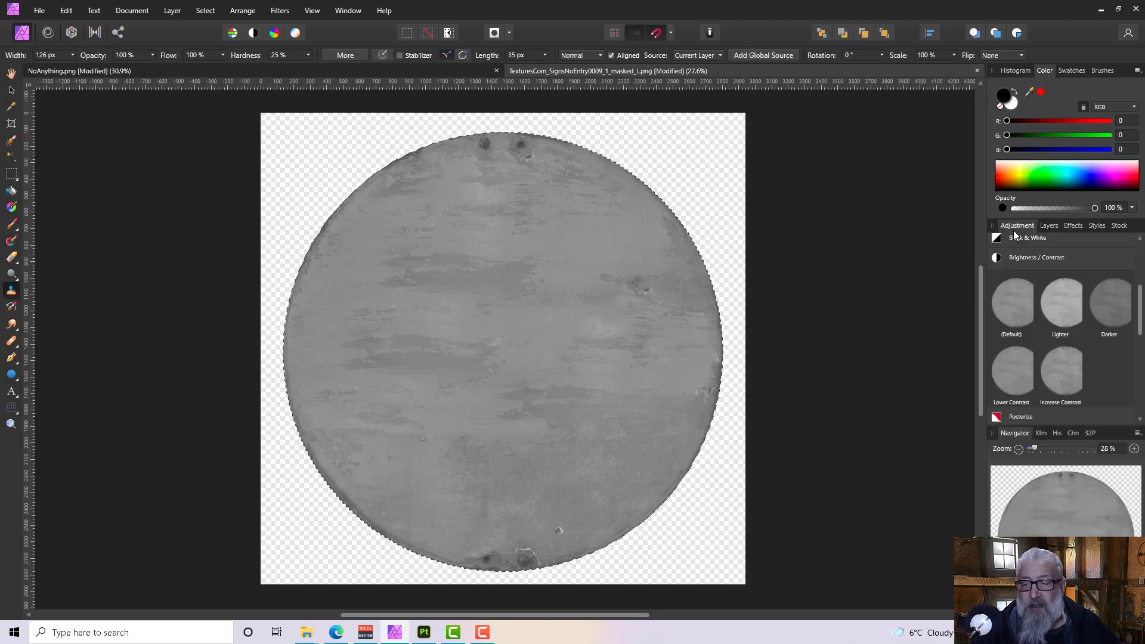
{"action": "left_click", "coordinate": [1057, 313]}
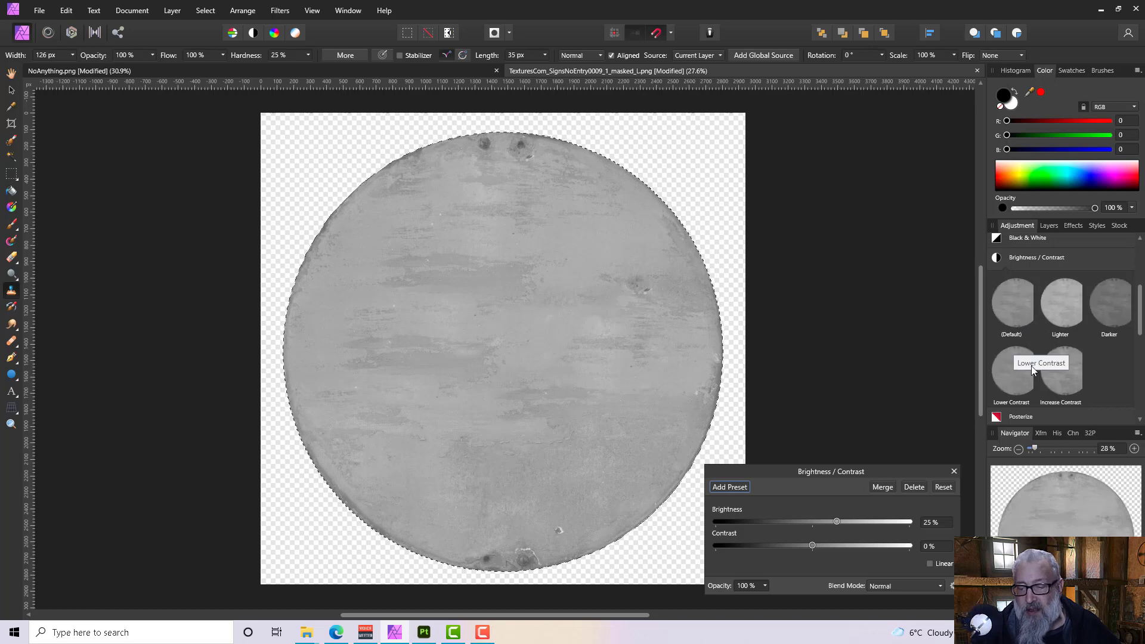
{"action": "left_click", "coordinate": [1113, 314]}
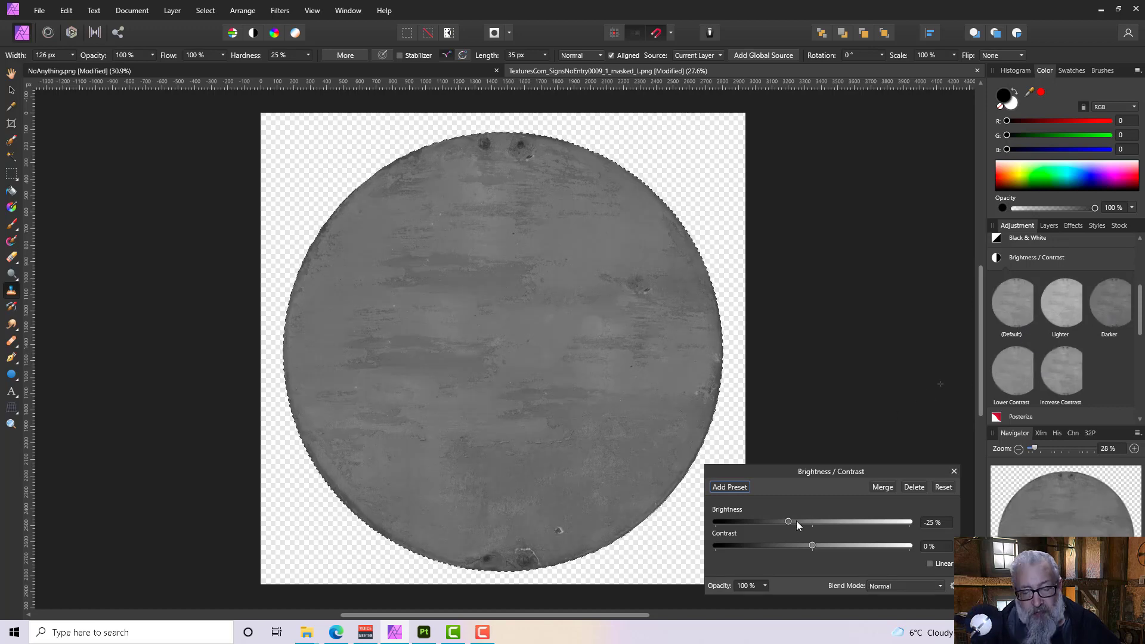
{"action": "left_click_drag", "start_coordinate": [789, 520], "coordinate": [776, 523]}
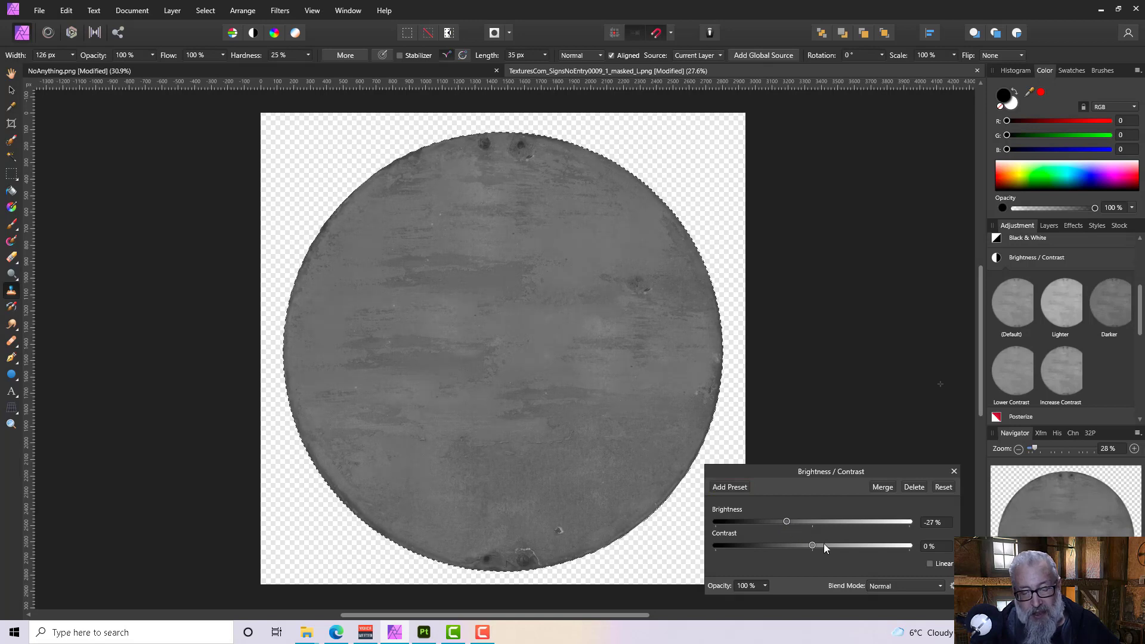
{"action": "left_click_drag", "start_coordinate": [812, 547], "coordinate": [795, 547]}
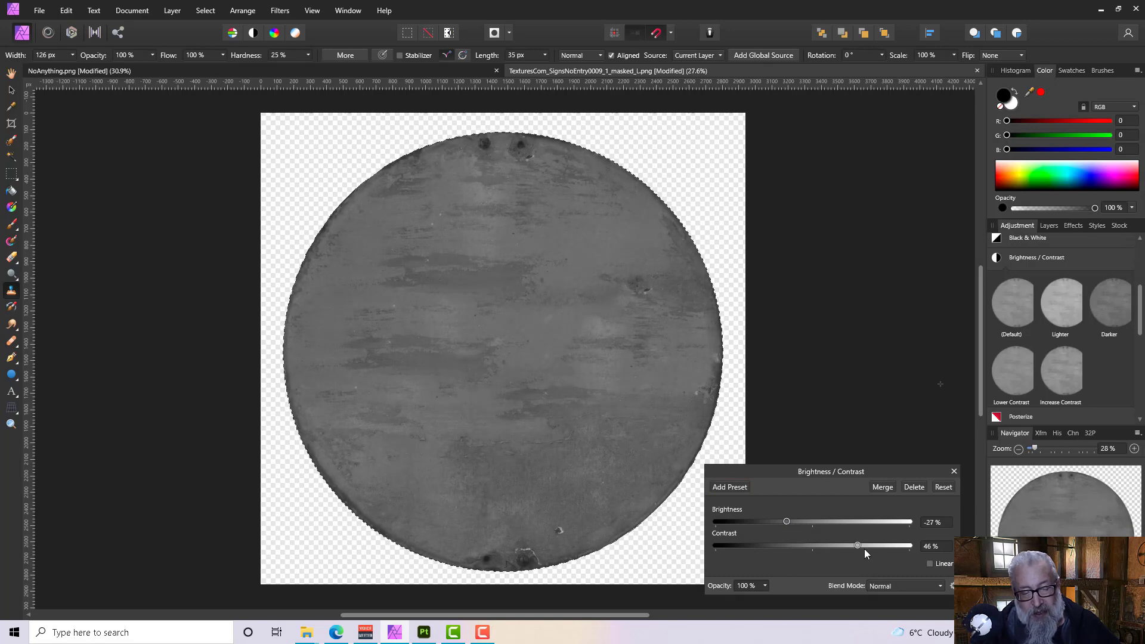
{"action": "left_click_drag", "start_coordinate": [874, 551], "coordinate": [868, 553]}
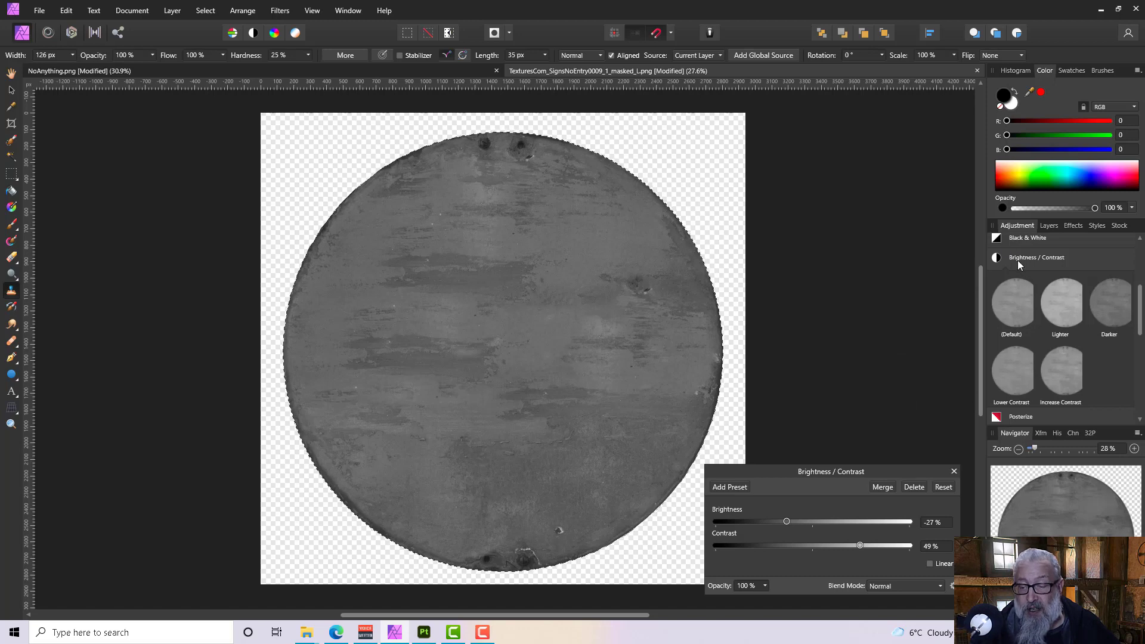
{"action": "left_click", "coordinate": [1045, 227]}
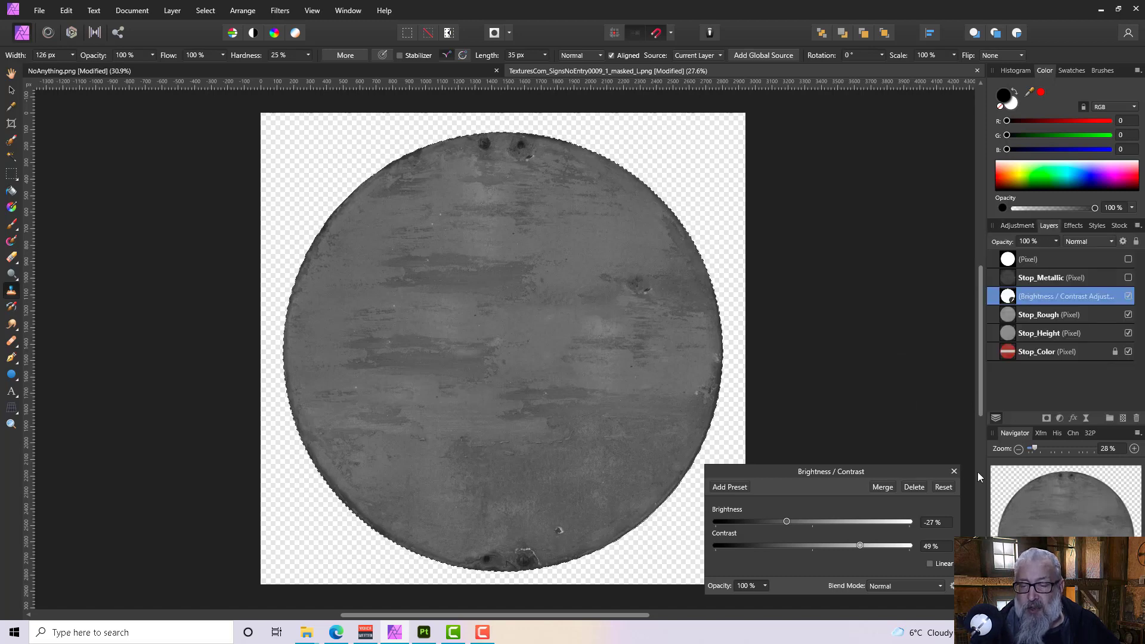
{"action": "left_click", "coordinate": [874, 488]}
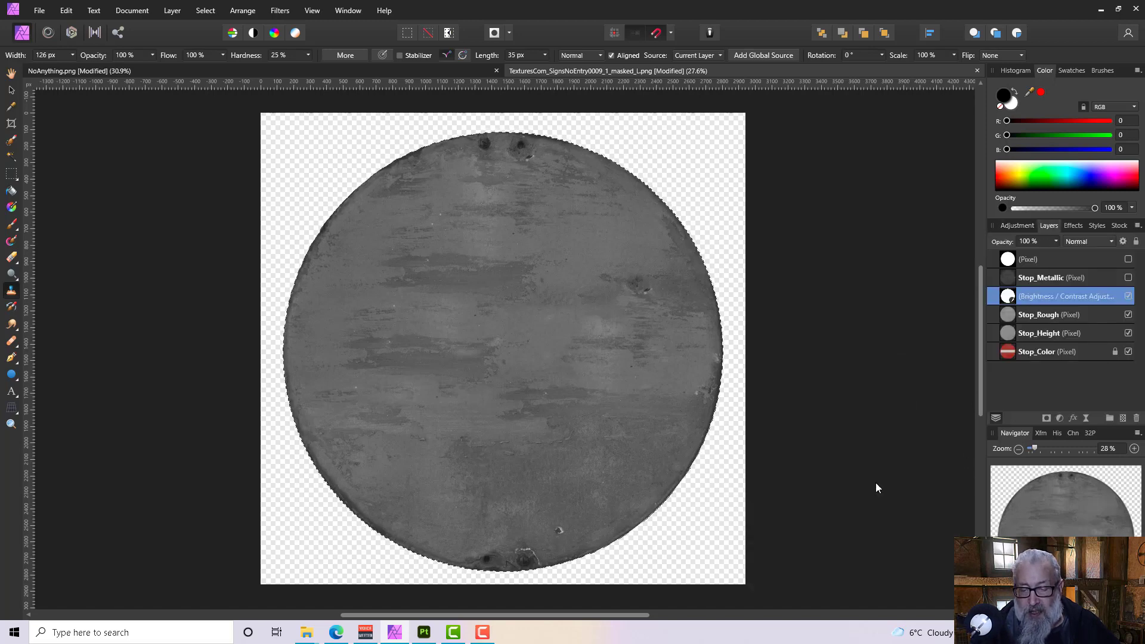
- Rename the unnamed white mask layer as Stop_Alpha
{"action": "double_click", "coordinate": [1031, 257]}
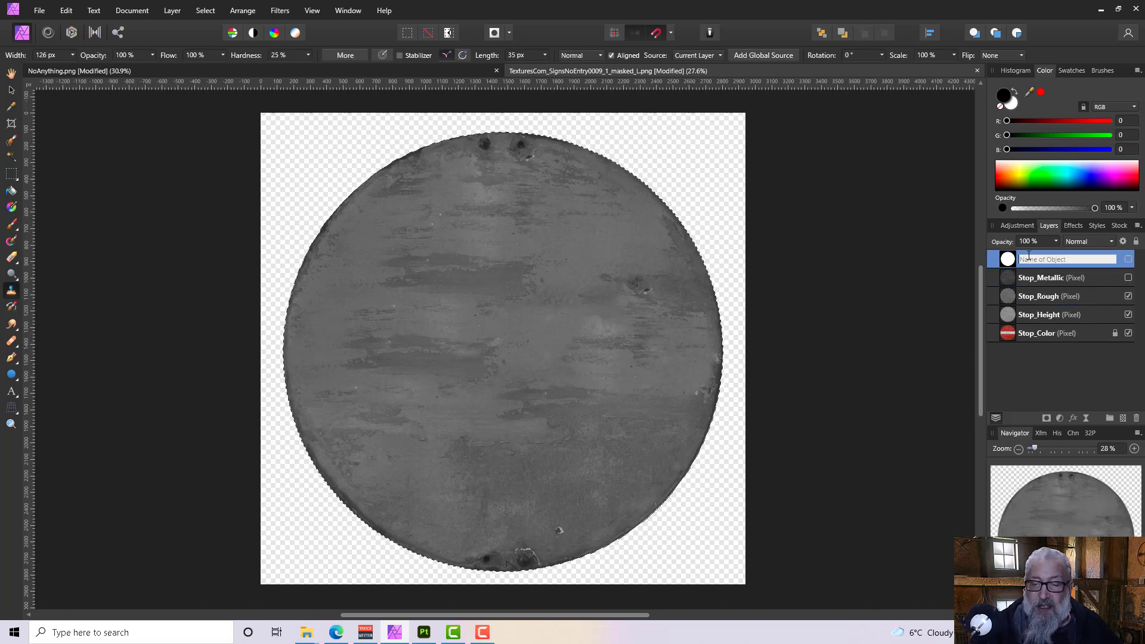
{"action": "type", "text": "Sto"}
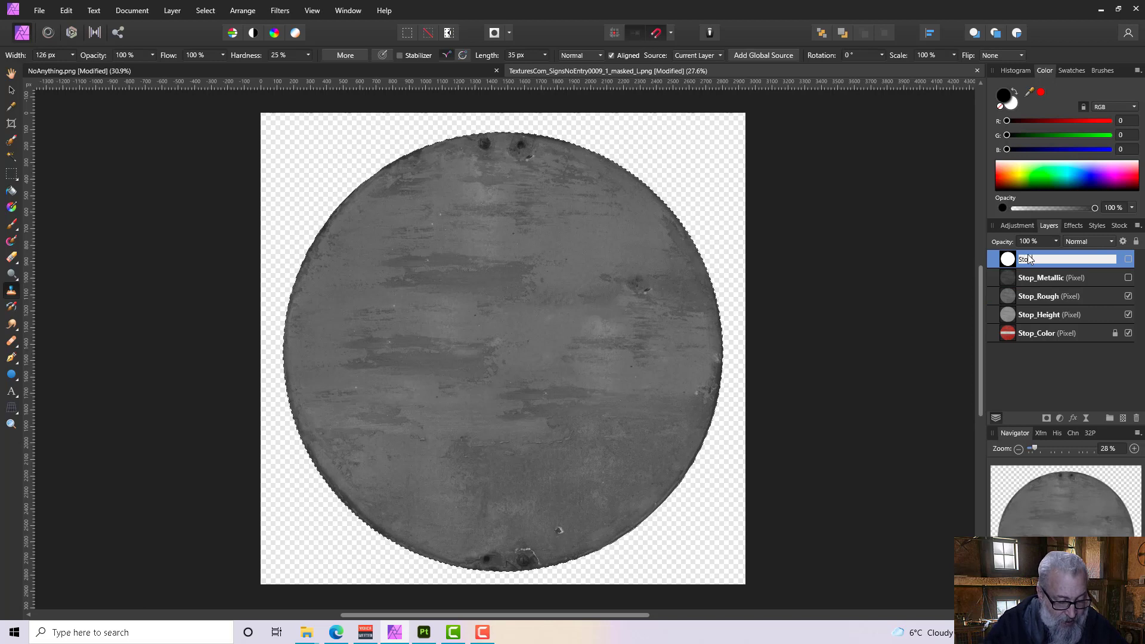
{"action": "type", "text": "p_Alp"}
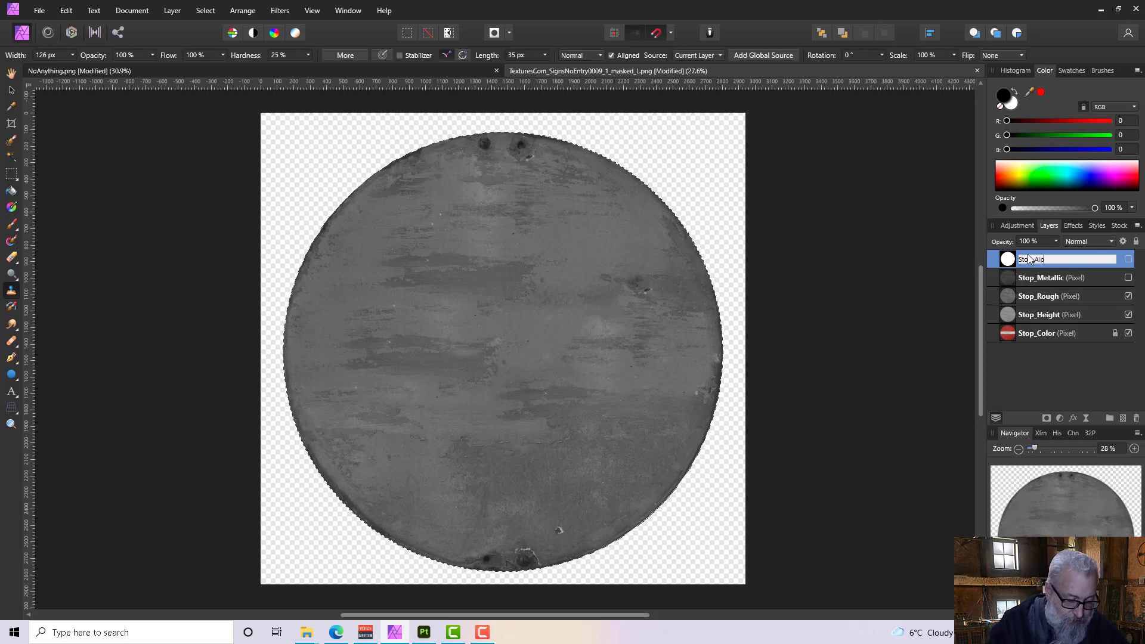
{"action": "type", "text": "ha"}
{"action": "key", "text": "Return"}
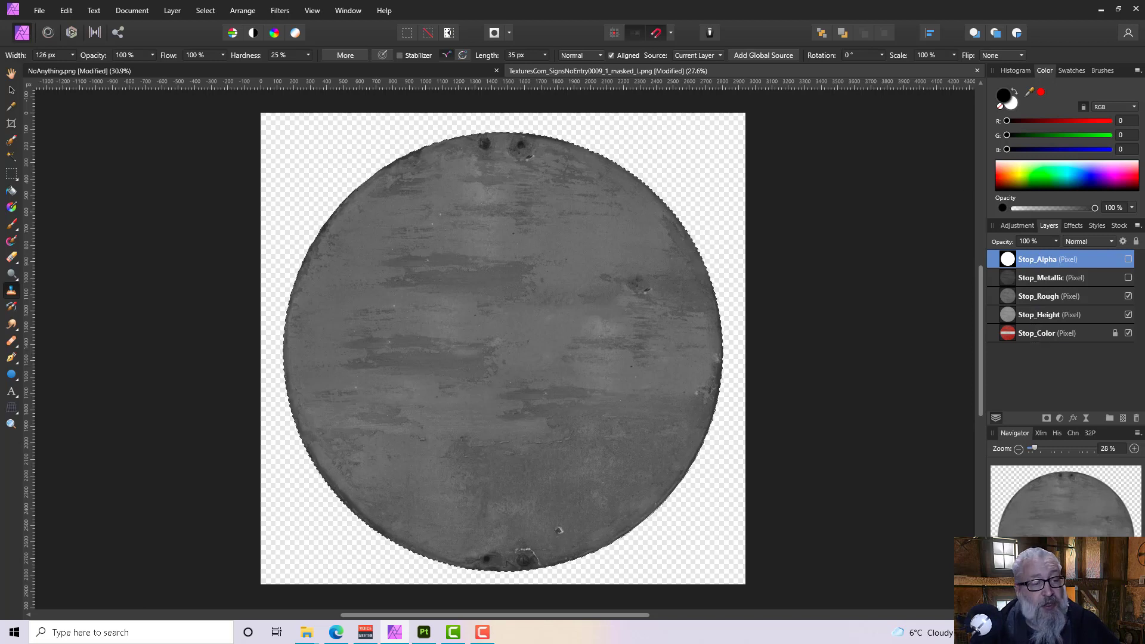
- Switch to the Export persona and create slices from the Stop_Alpha, Stop_Metallic, Stop_Rough, Stop_Height and Stop_Color layers
{"action": "left_click", "coordinate": [117, 33]}
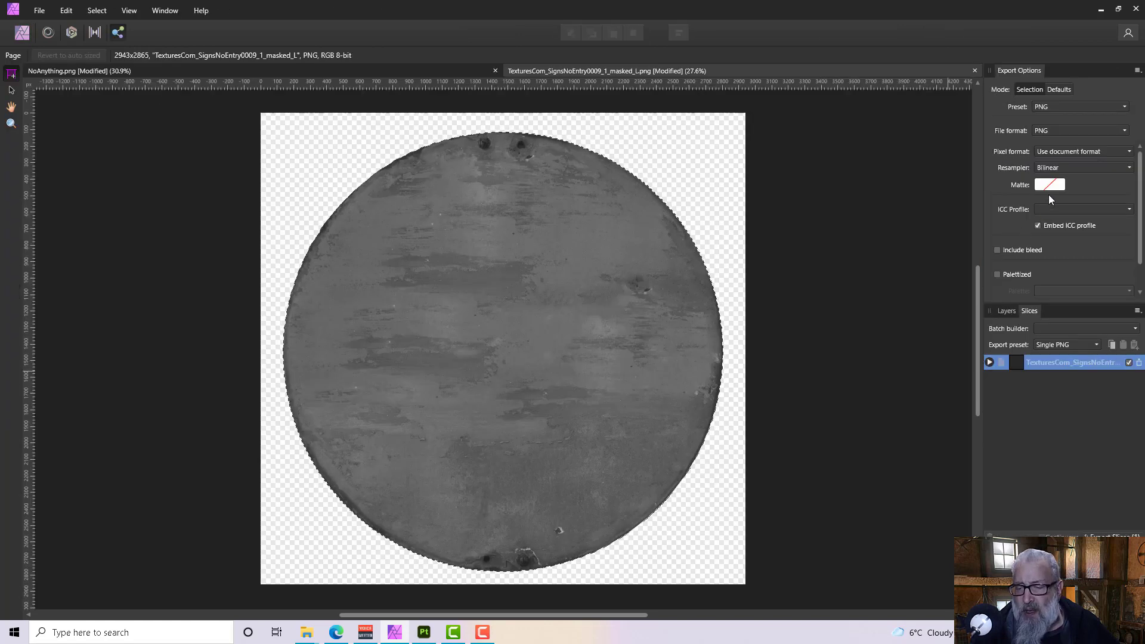
{"action": "left_click", "coordinate": [1014, 312]}
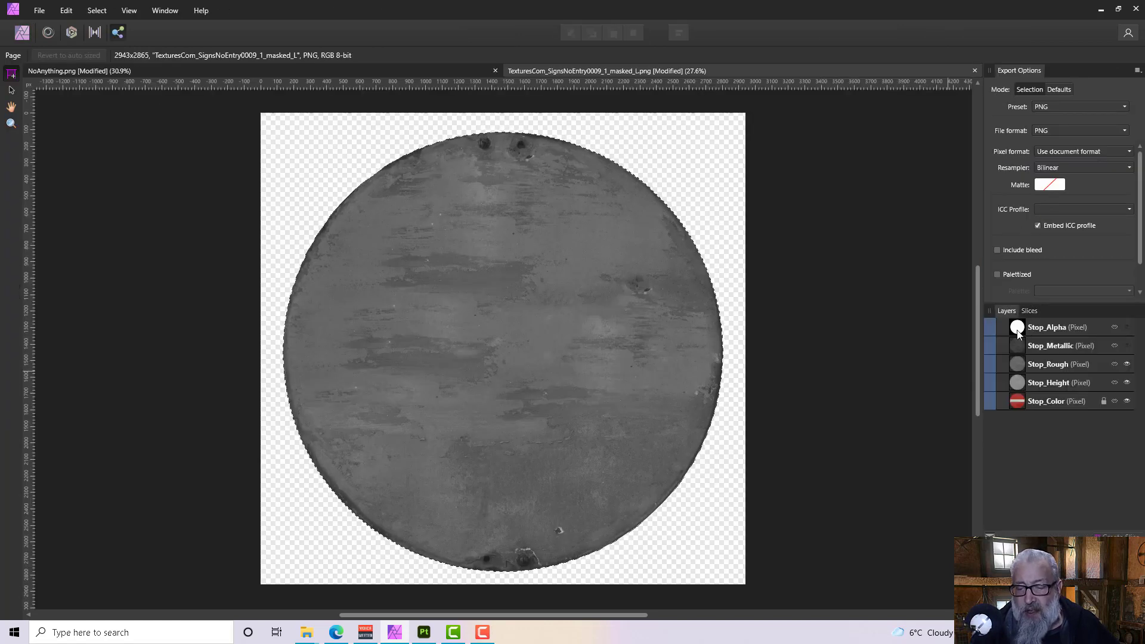
{"action": "left_click", "coordinate": [1094, 330]}
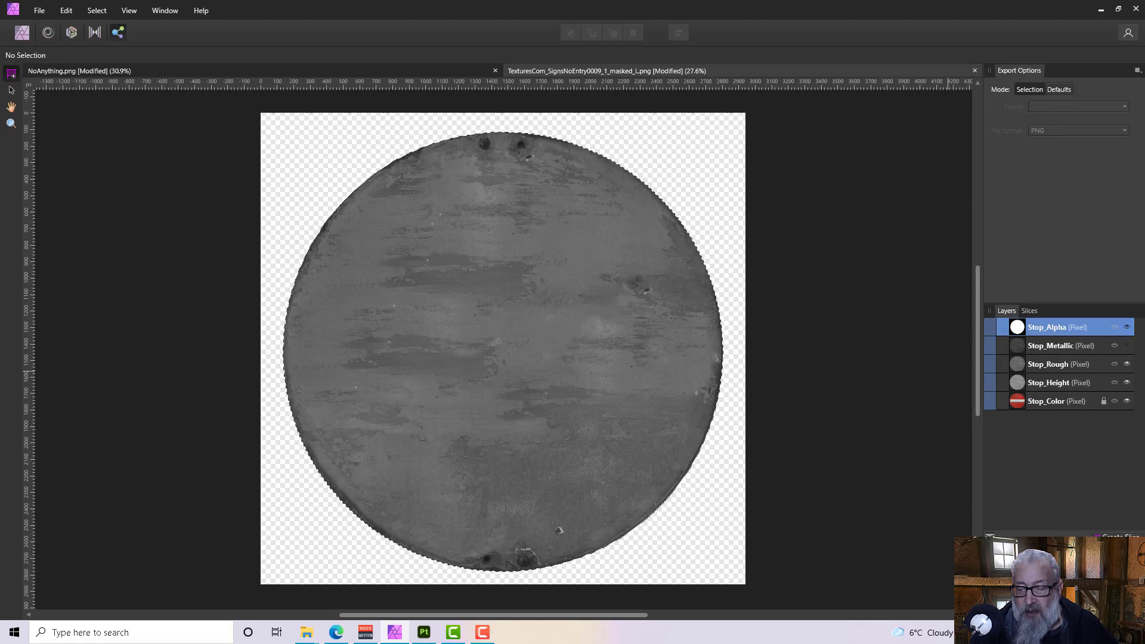
{"action": "left_click", "coordinate": [990, 327]}
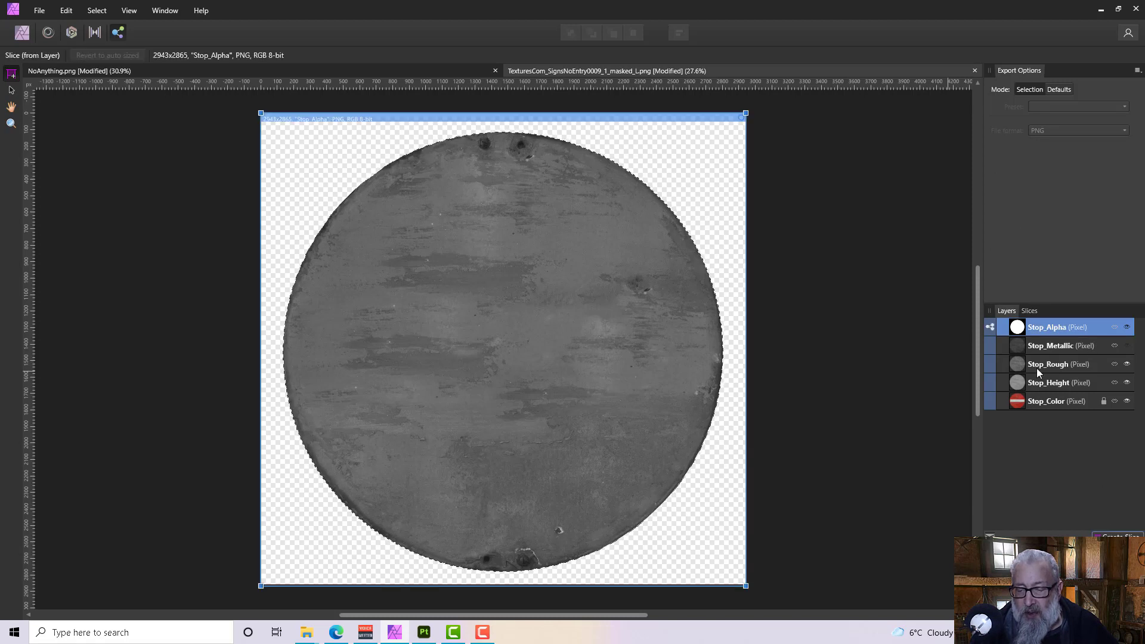
{"action": "left_click", "coordinate": [1001, 345]}
{"action": "left_click", "coordinate": [990, 345]}
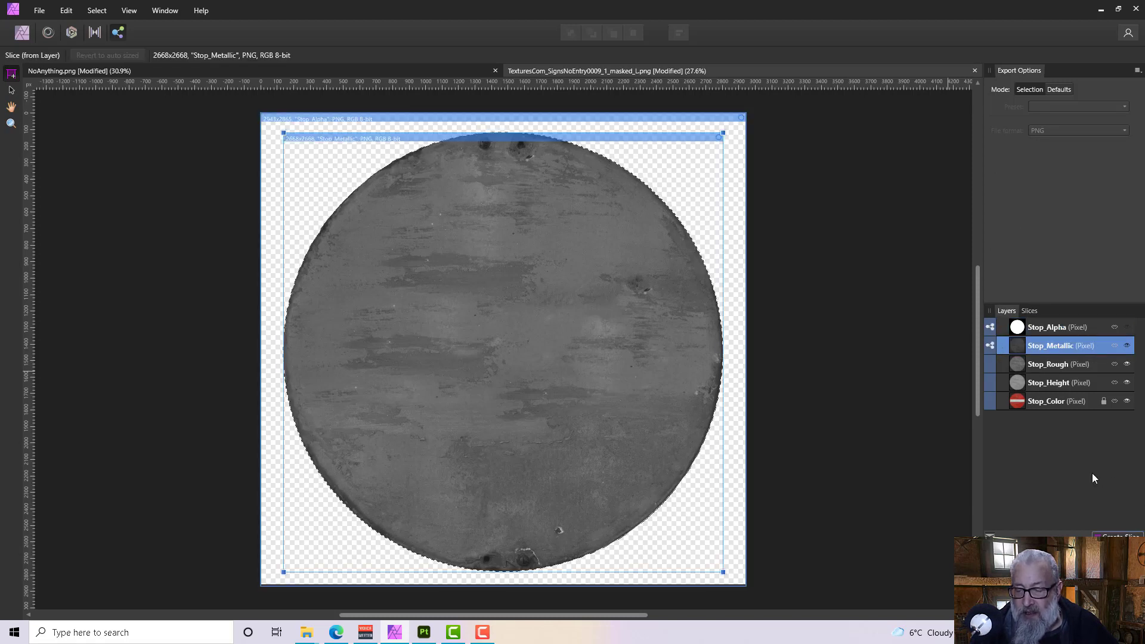
{"action": "left_click", "coordinate": [1012, 364]}
{"action": "left_click", "coordinate": [991, 364]}
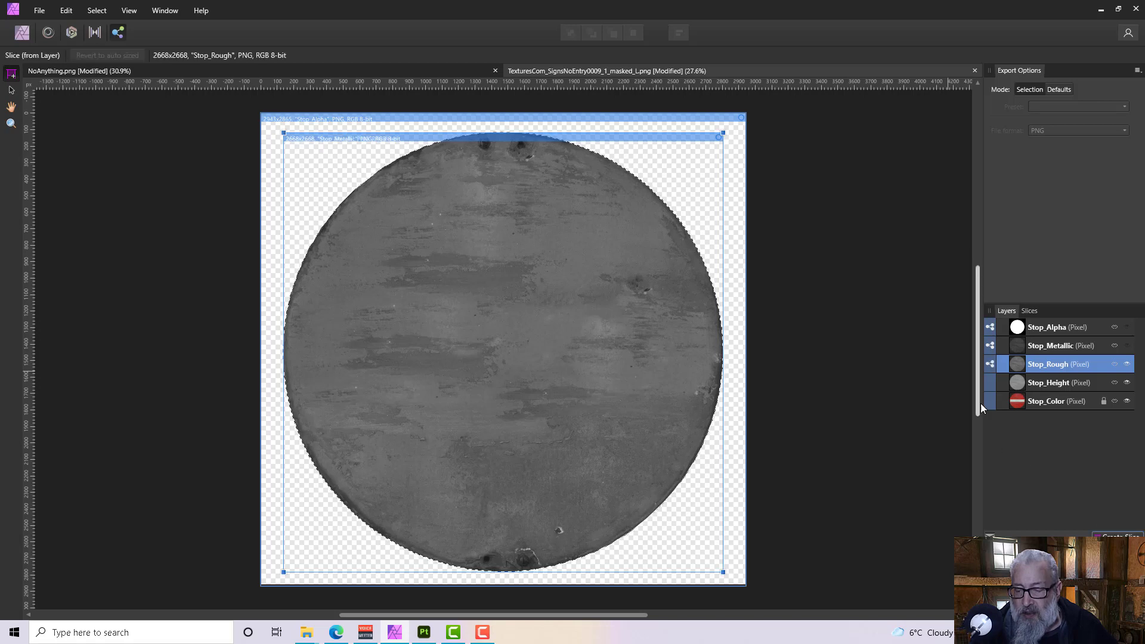
{"action": "left_click", "coordinate": [1061, 385]}
{"action": "left_click", "coordinate": [1061, 403], "text": "shift"}
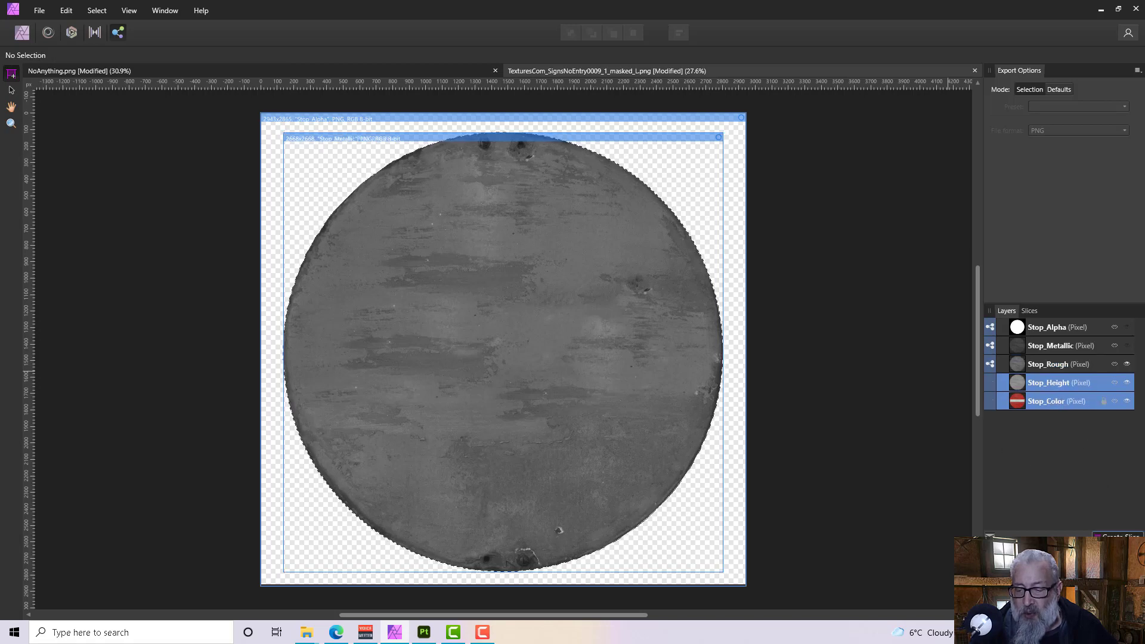
{"action": "left_click", "coordinate": [1118, 537]}
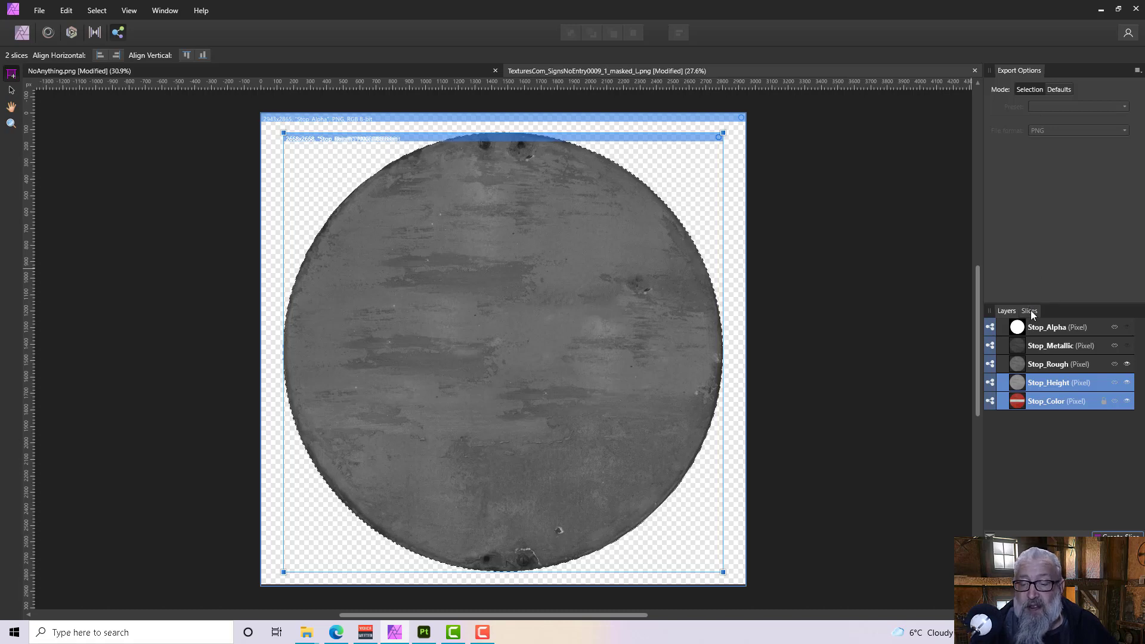
- Set the export preset of all five Stop slices to JPEG (Best quality) and check the setting on the individual slices
{"action": "left_click", "coordinate": [1056, 345]}
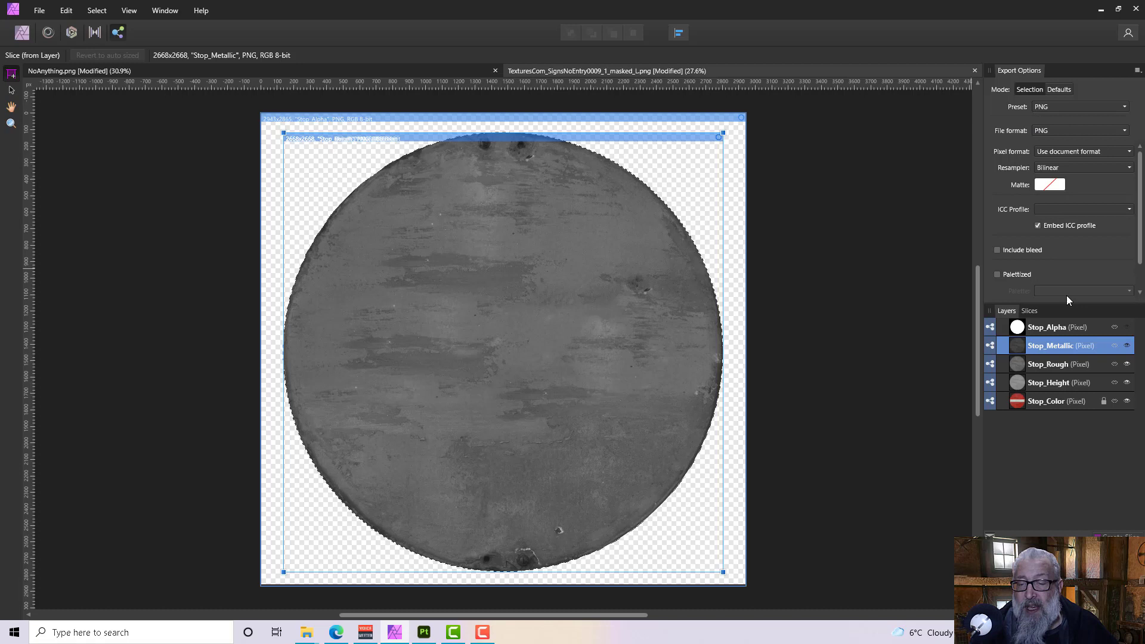
{"action": "left_click", "coordinate": [1052, 331]}
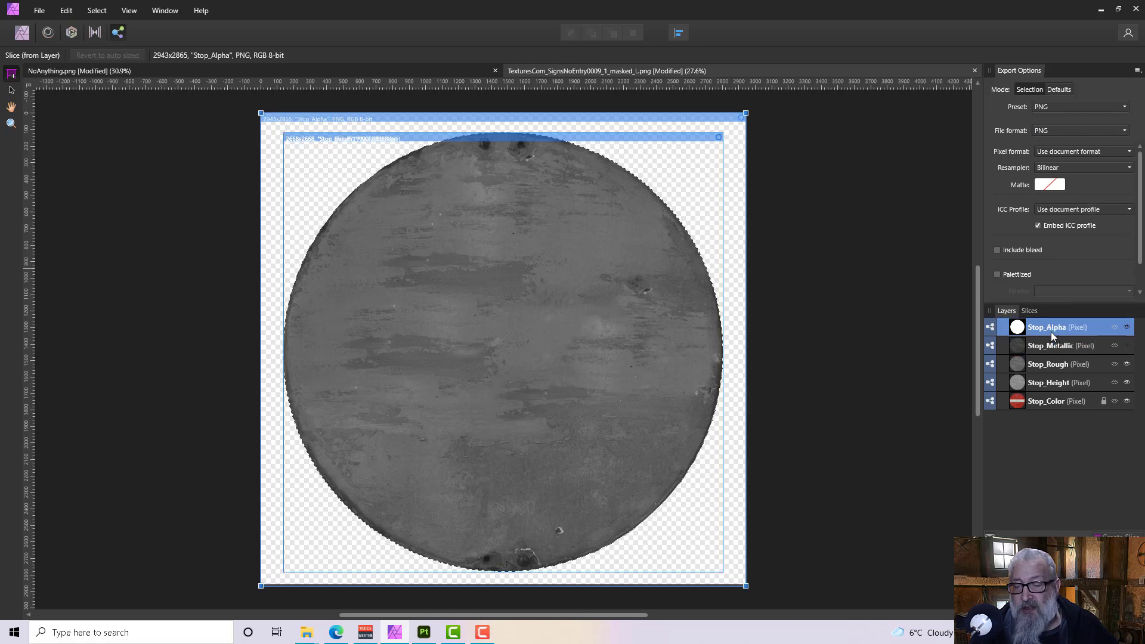
{"action": "left_click", "coordinate": [1059, 407], "text": "shift"}
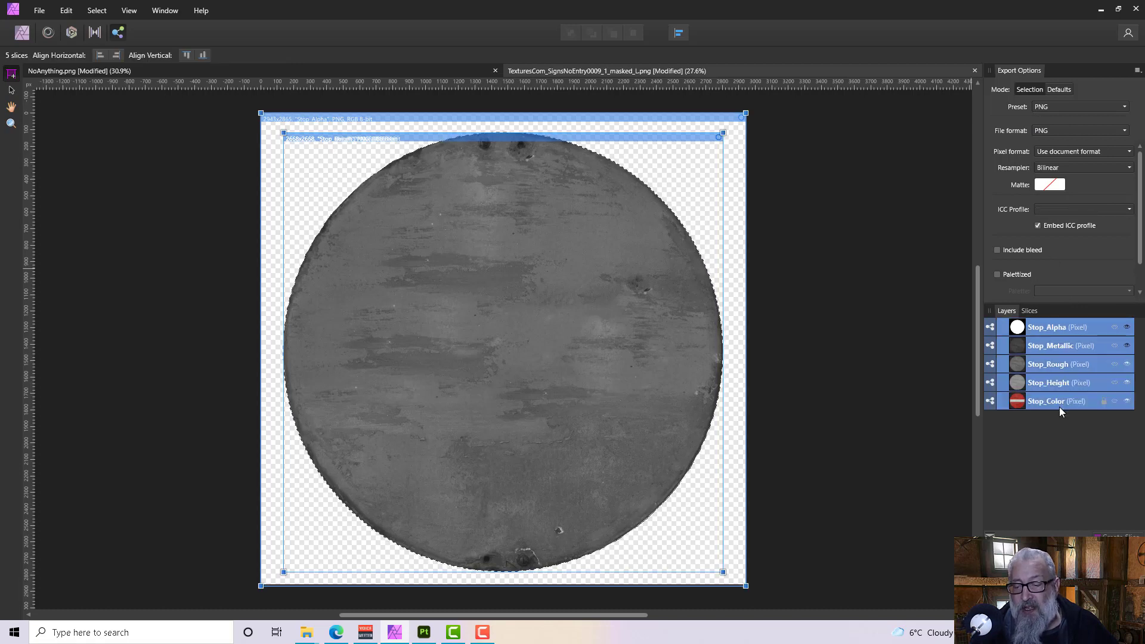
{"action": "left_click", "coordinate": [1054, 106]}
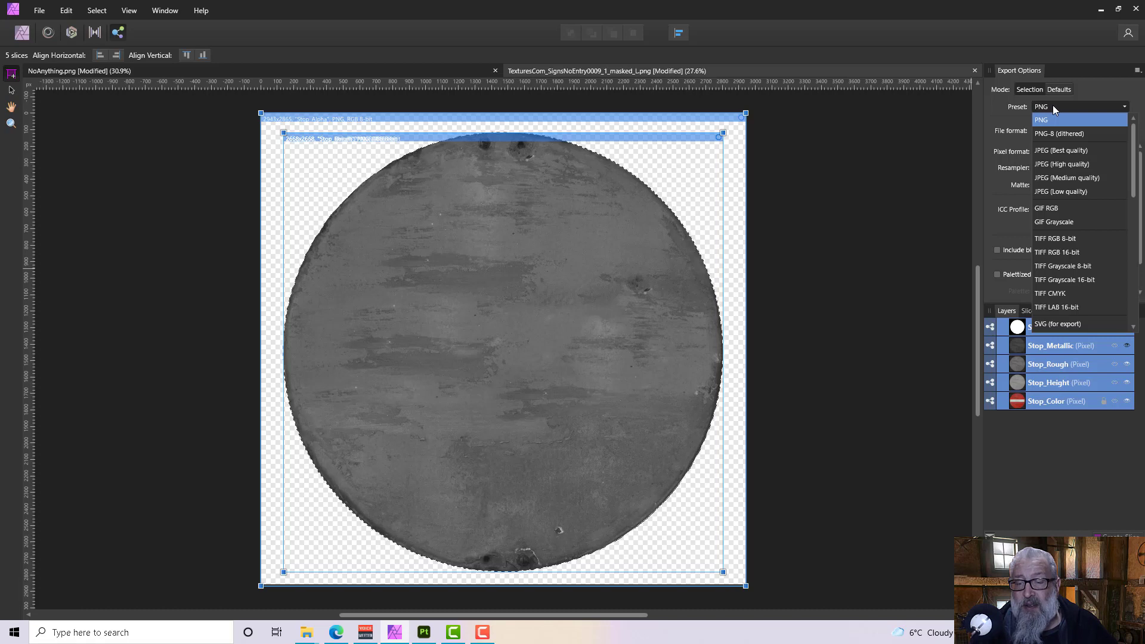
{"action": "left_click", "coordinate": [1050, 149]}
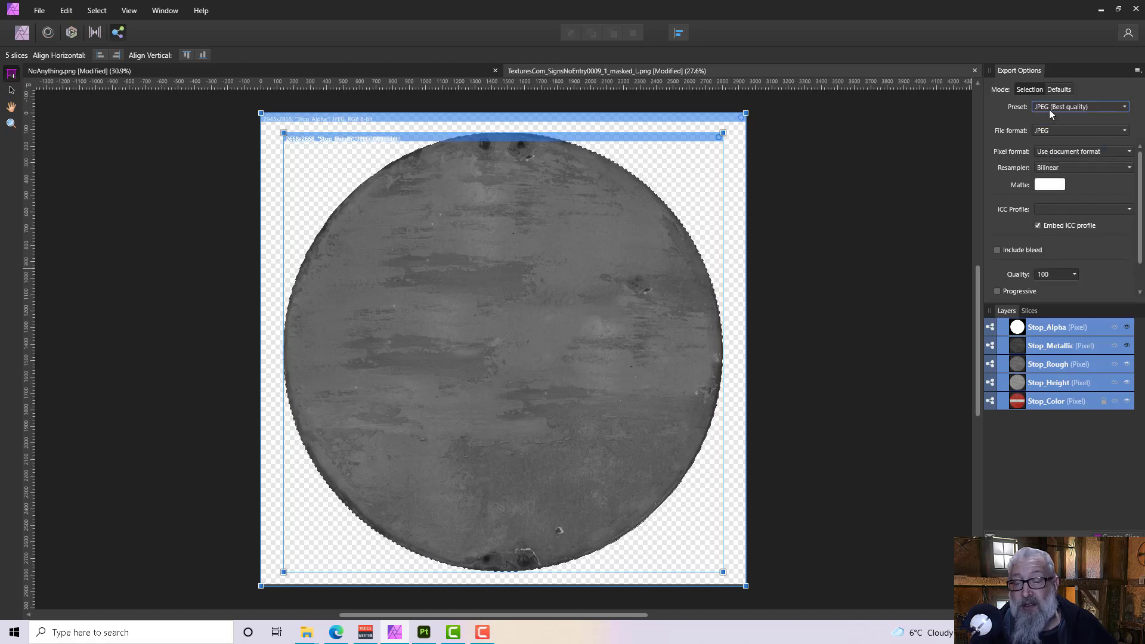
{"action": "left_click", "coordinate": [1046, 331]}
{"action": "left_click", "coordinate": [1046, 346]}
{"action": "left_click", "coordinate": [1045, 365]}
{"action": "left_click", "coordinate": [1044, 383]}
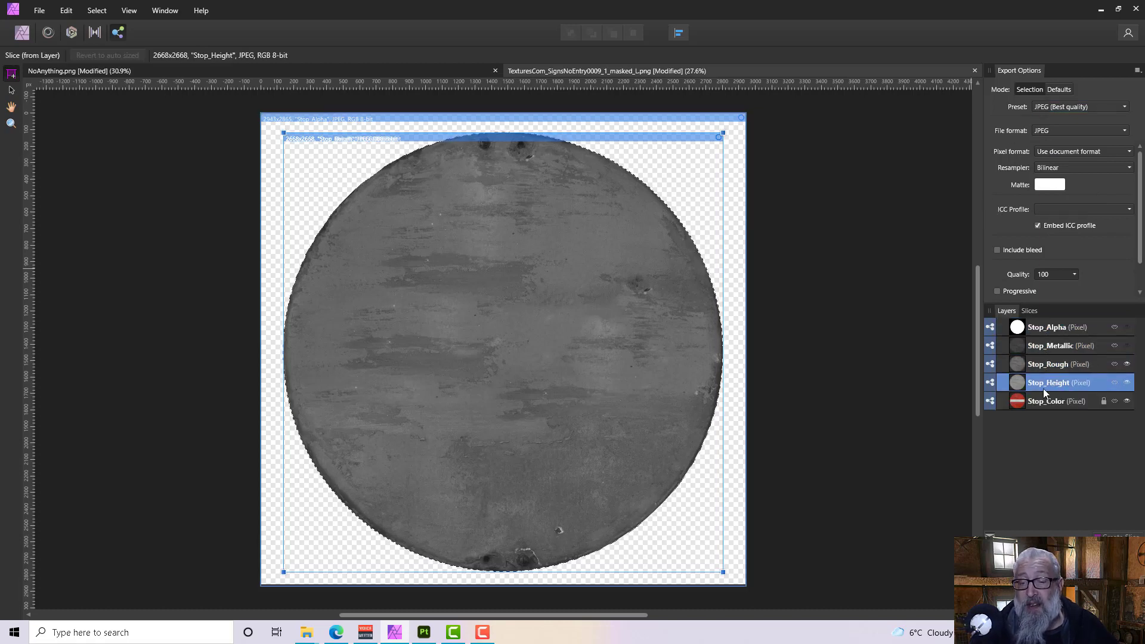
{"action": "left_click", "coordinate": [1043, 401]}
{"action": "left_click", "coordinate": [1043, 327], "text": "shift"}
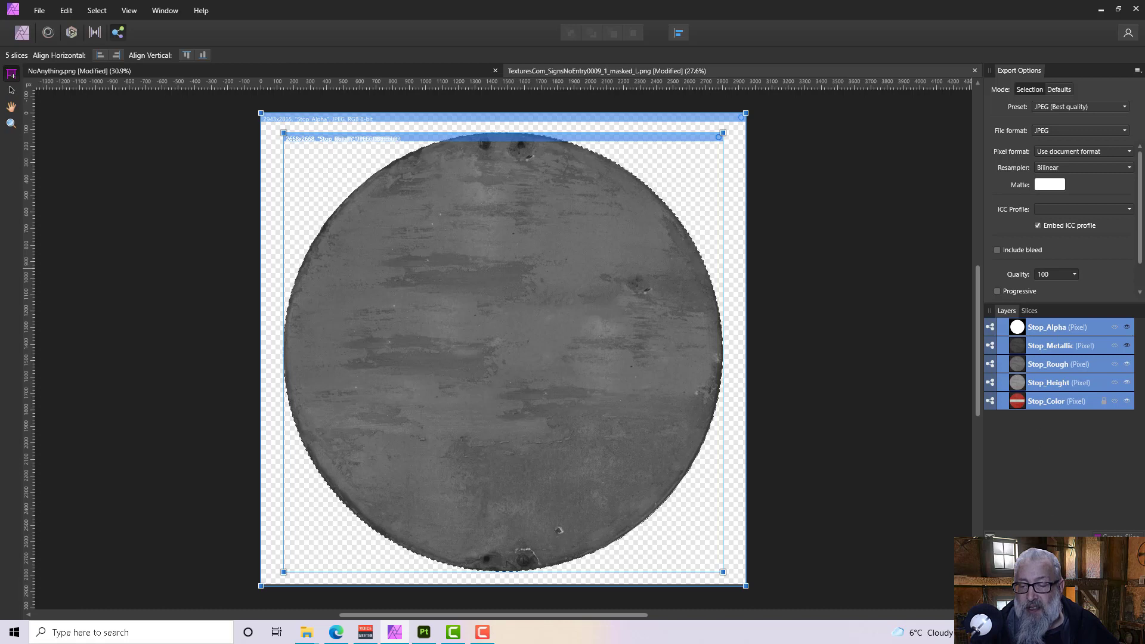
- Exclude the full-page slice and export the five Stop slices to the Decals folder
{"action": "left_click", "coordinate": [1033, 312]}
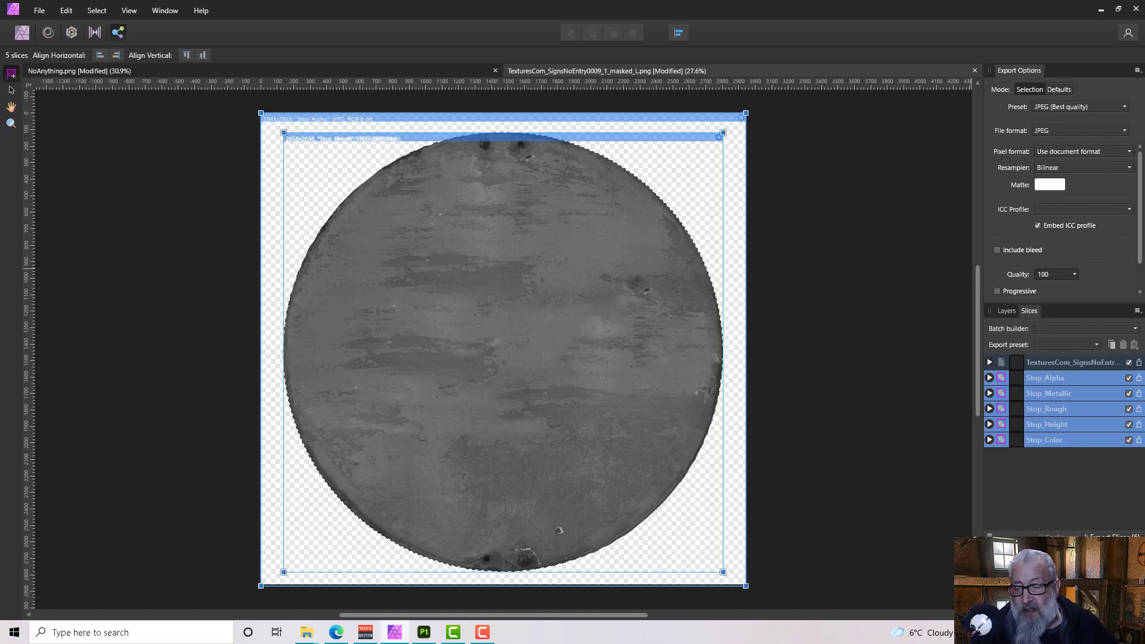
{"action": "left_click", "coordinate": [1129, 363]}
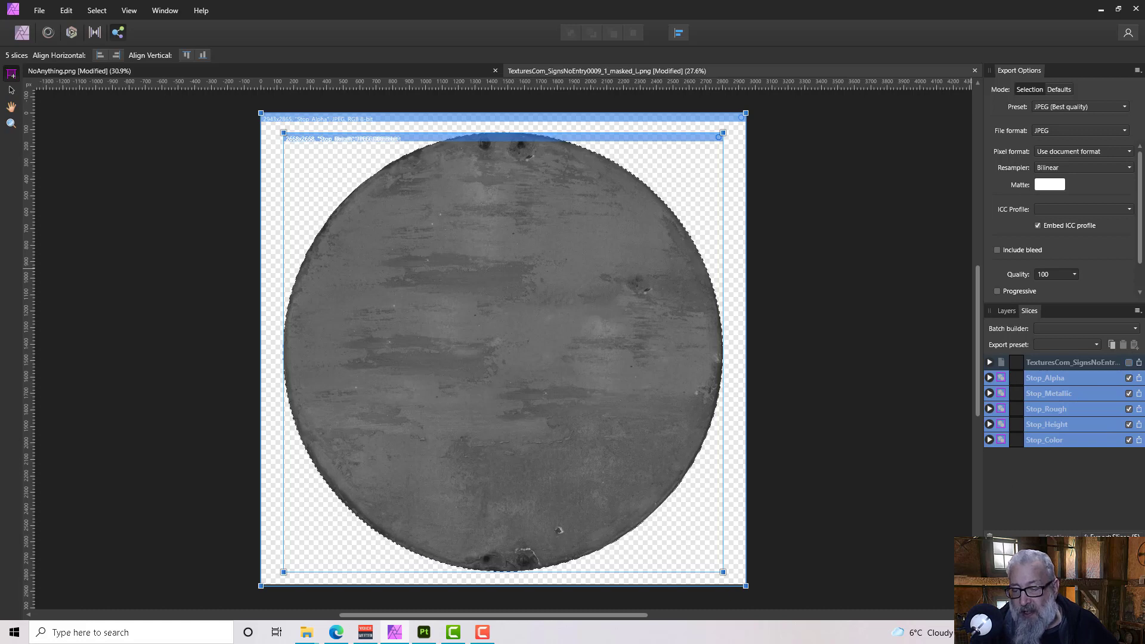
{"action": "left_click", "coordinate": [1111, 536]}
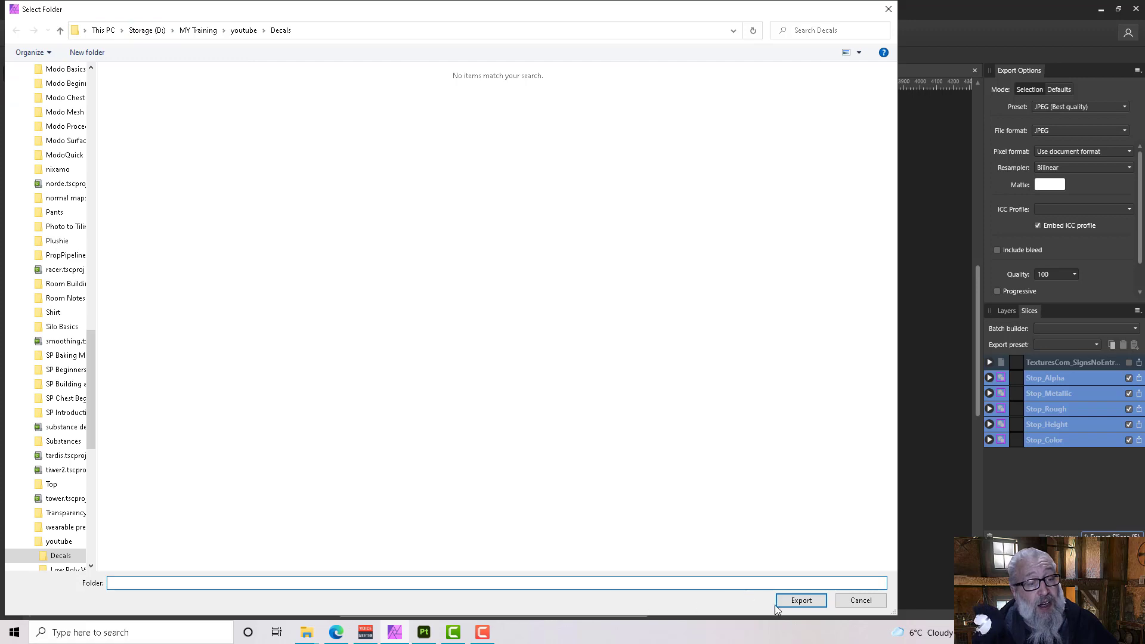
{"action": "left_click", "coordinate": [799, 602]}
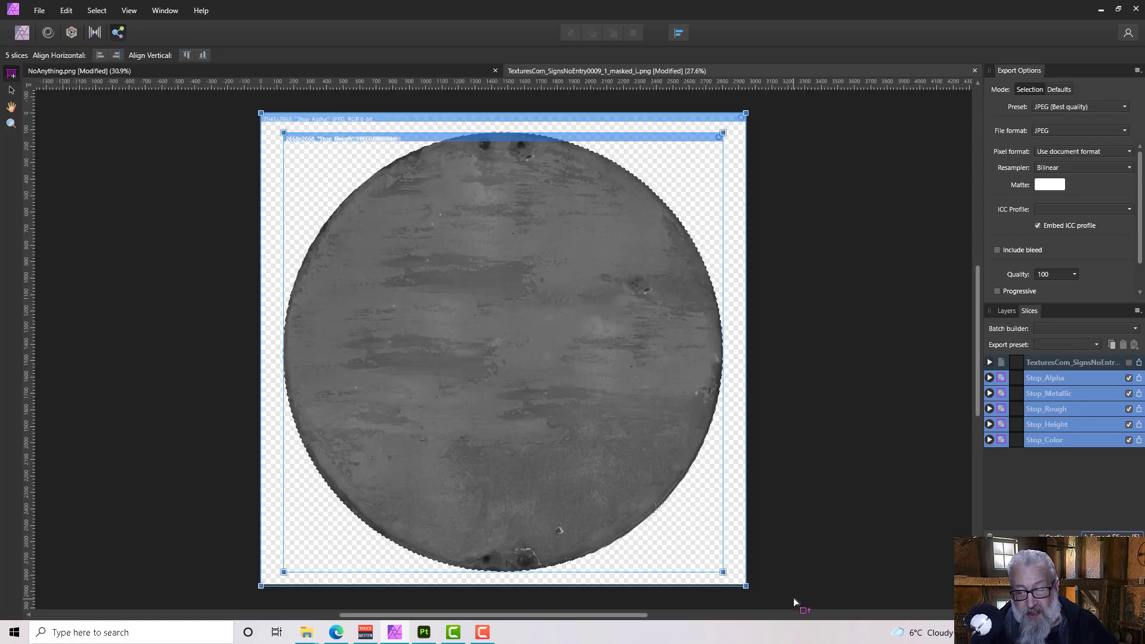
{"action": "left_click", "coordinate": [453, 632]}
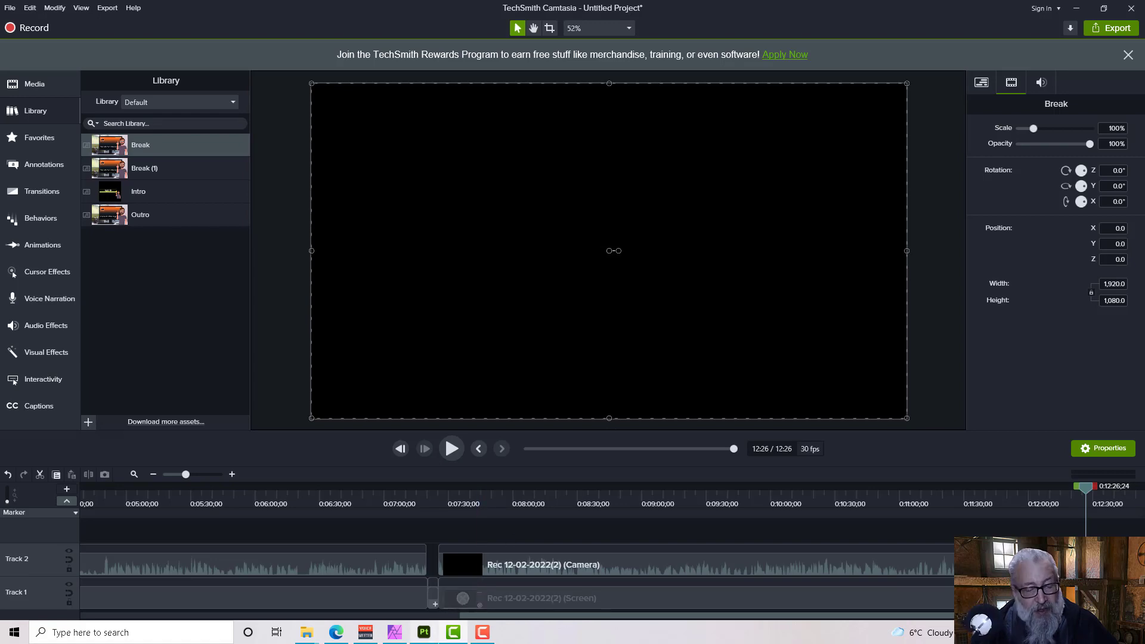
{"action": "left_click", "coordinate": [452, 632]}
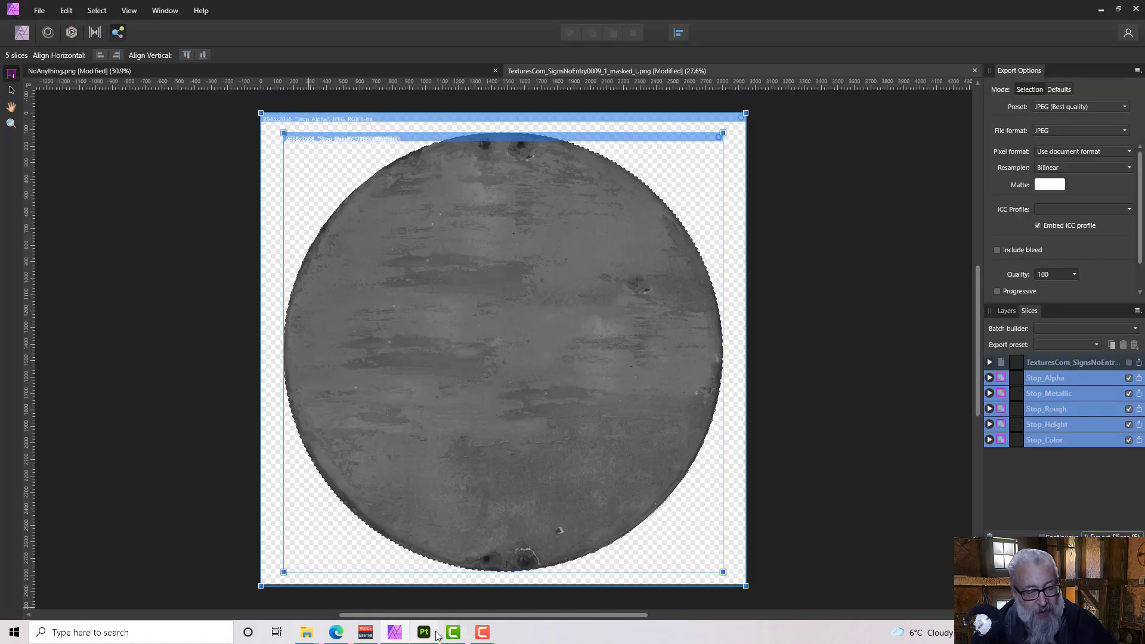
- Switch to Substance 3D Painter, delete the paint layer holding the stamped X signs, and add a new empty paint layer
{"action": "left_click", "coordinate": [424, 633]}
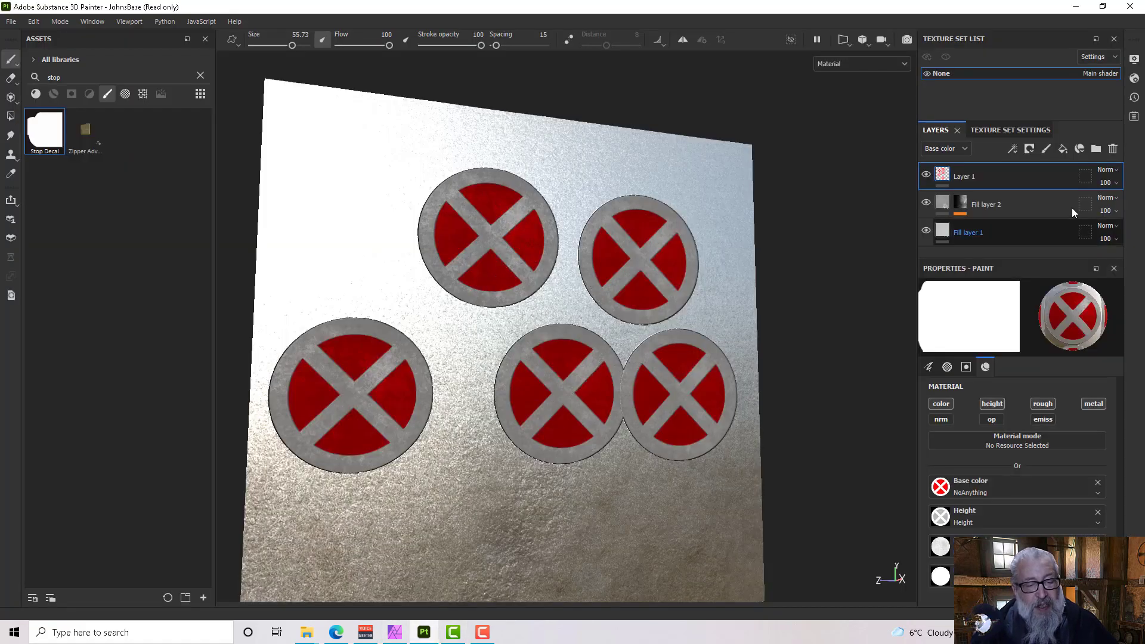
{"action": "left_click", "coordinate": [1113, 149]}
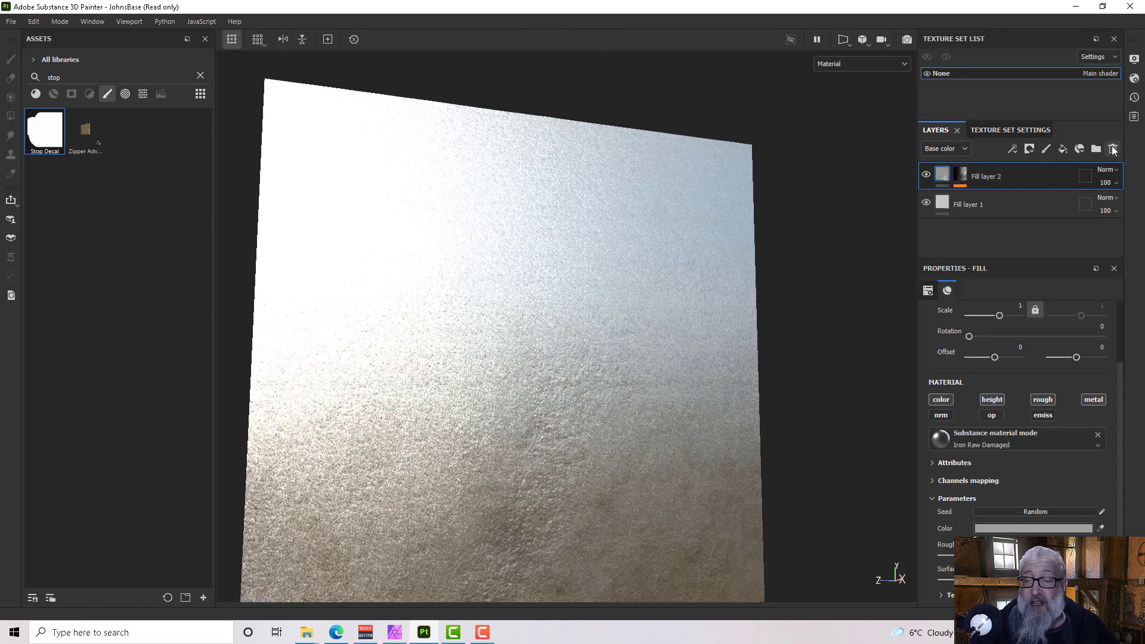
{"action": "left_click", "coordinate": [1047, 149]}
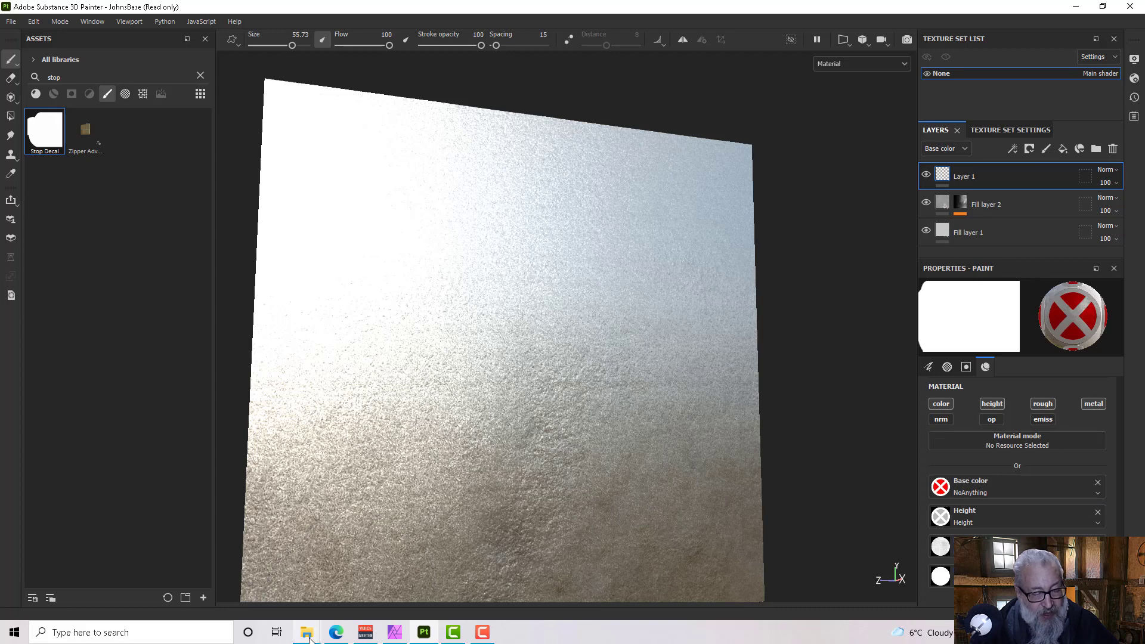
- Bring the five exported Stop JPEG files from the Decals folder into Painter's resource import
{"action": "mouse_move", "coordinate": [306, 631]}
{"action": "left_click", "coordinate": [224, 584]}
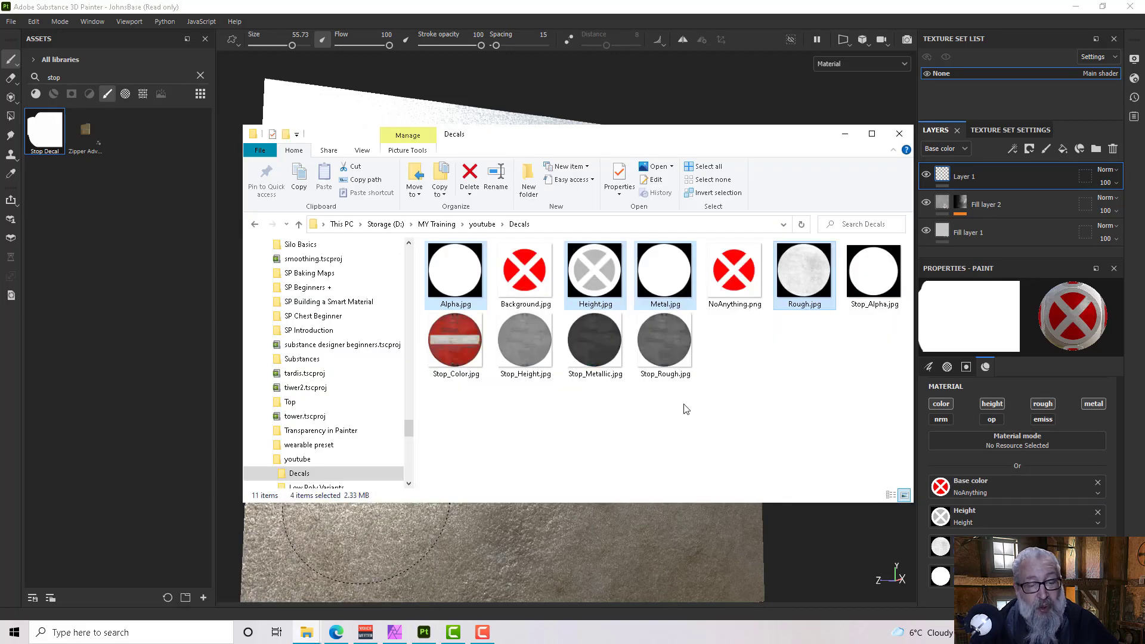
{"action": "left_click", "coordinate": [895, 266]}
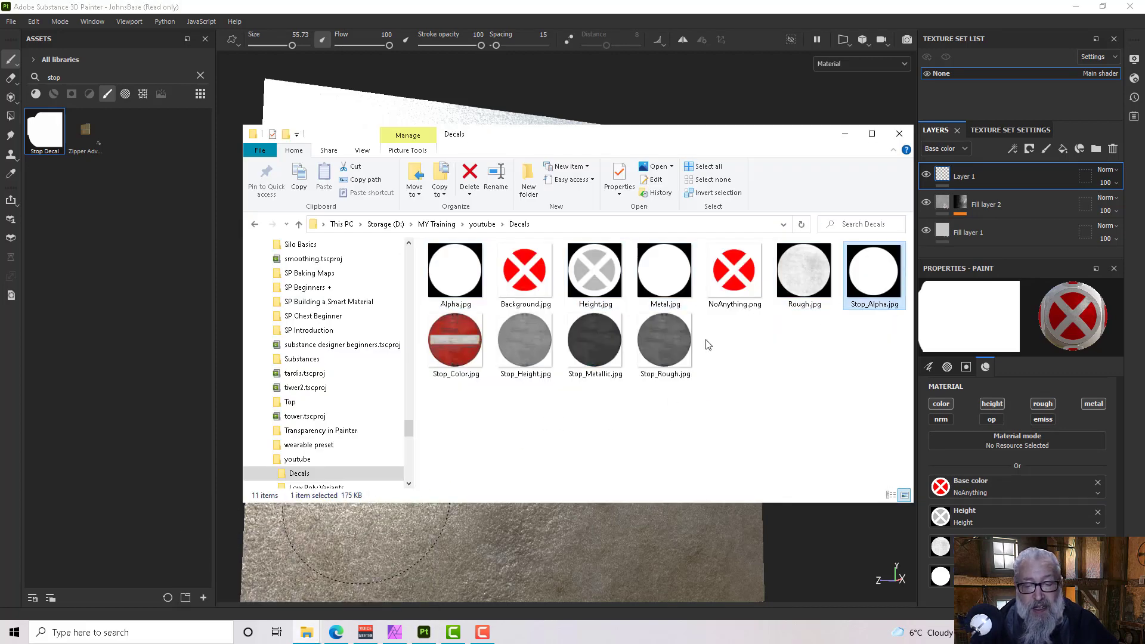
{"action": "left_click", "coordinate": [680, 343], "text": "shift"}
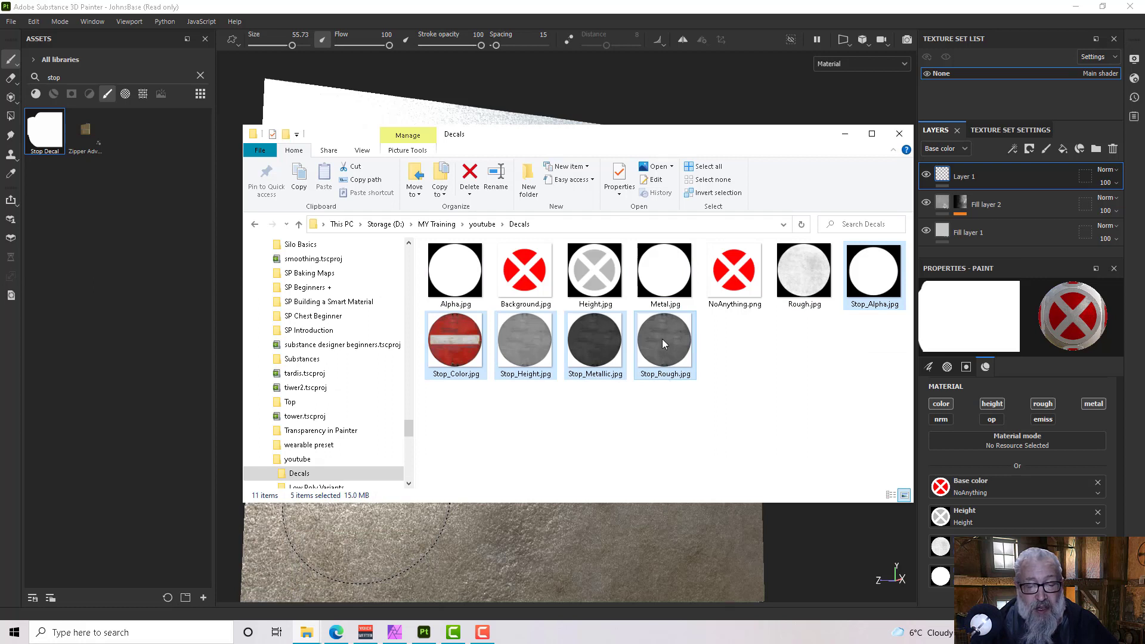
{"action": "left_click_drag", "start_coordinate": [660, 335], "coordinate": [112, 274]}
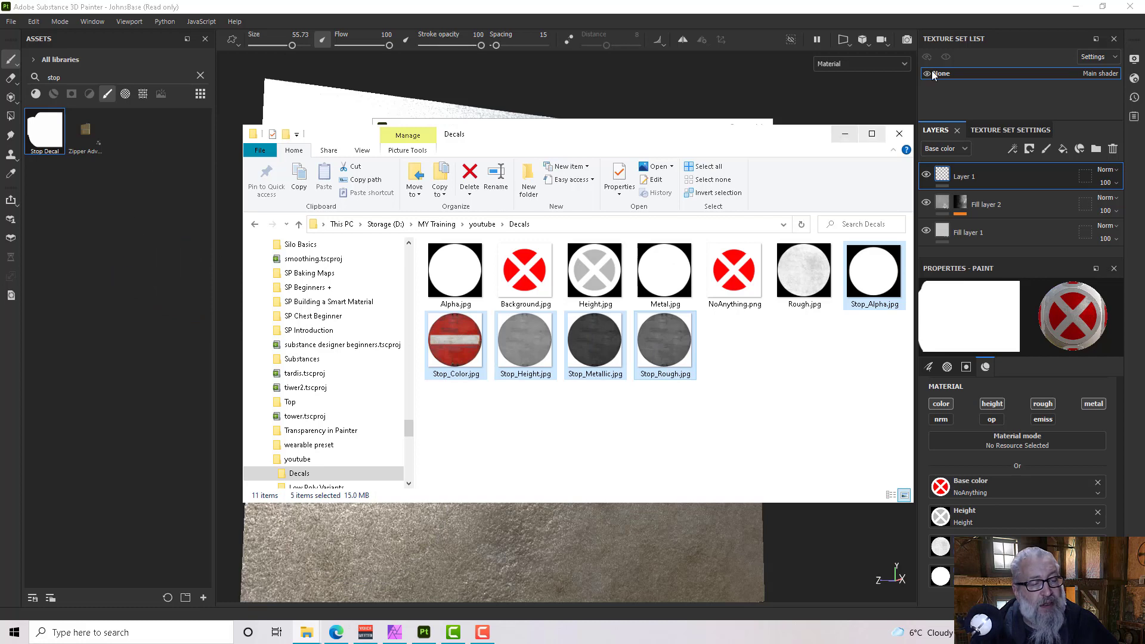
{"action": "left_click", "coordinate": [850, 134]}
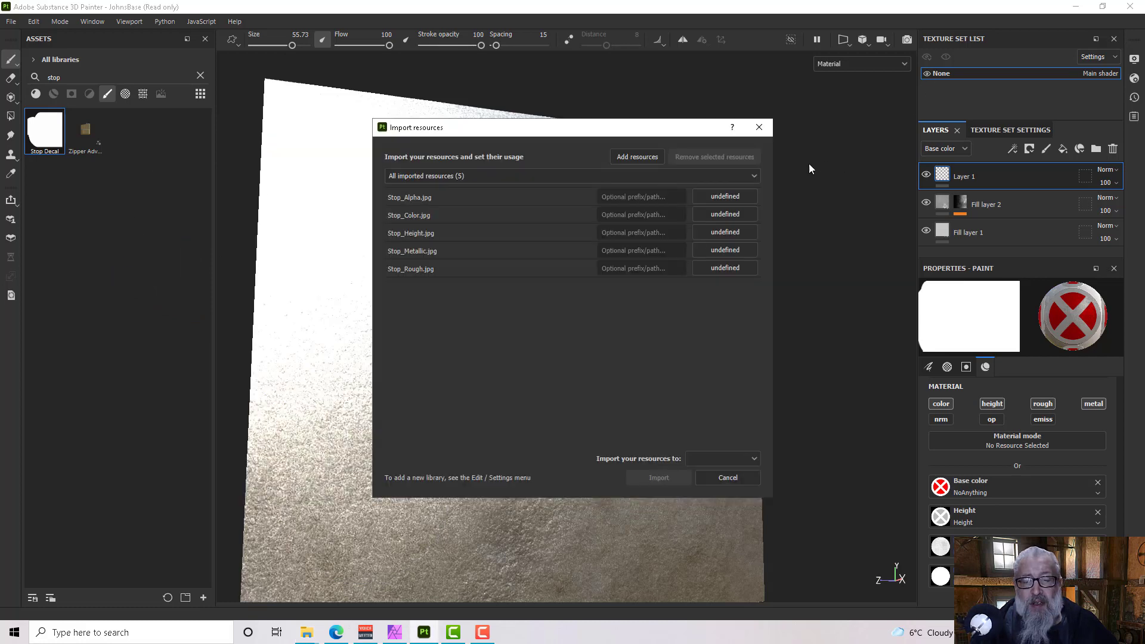
- Set the usage of all five Stop images to texture
{"action": "left_click", "coordinate": [735, 195]}
{"action": "left_click", "coordinate": [723, 274]}
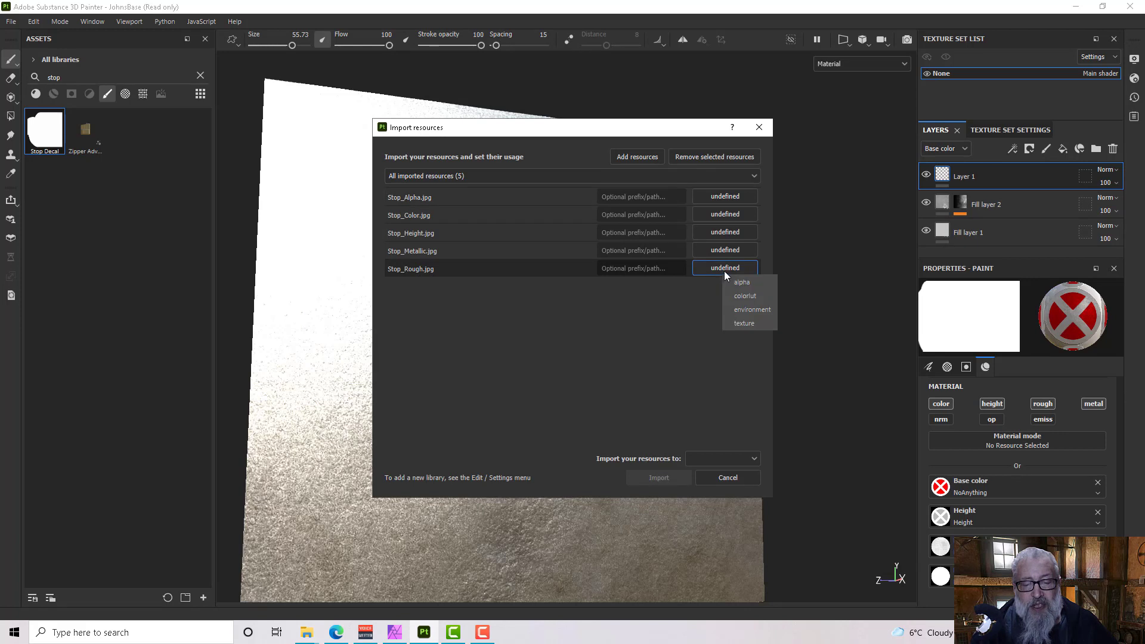
{"action": "left_click", "coordinate": [590, 195], "text": "shift"}
{"action": "left_click", "coordinate": [725, 201]}
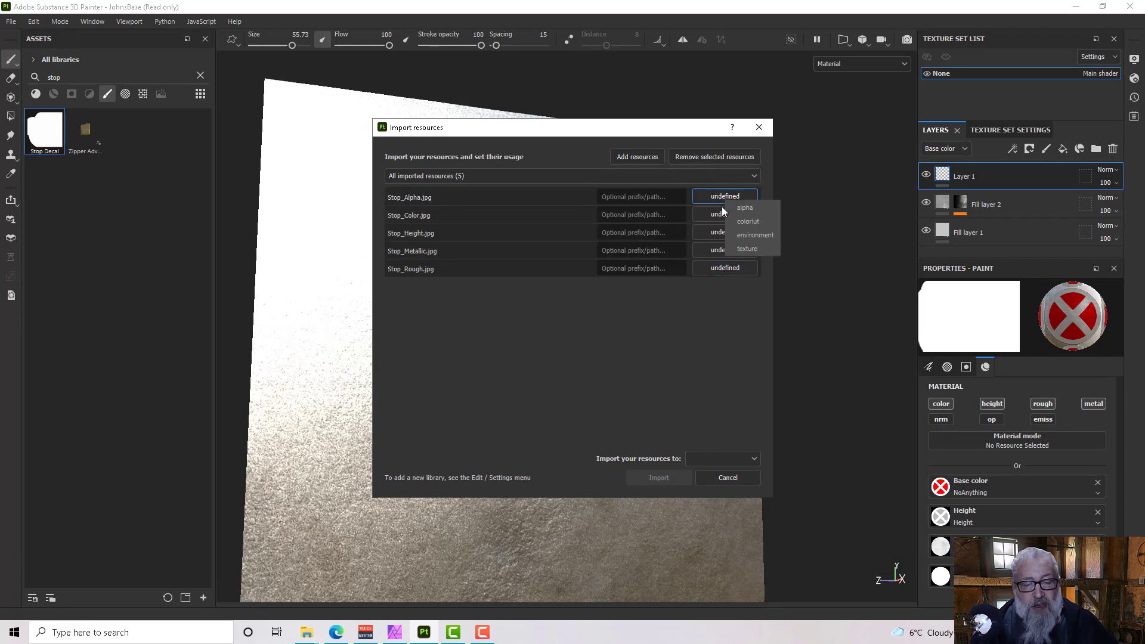
{"action": "left_click", "coordinate": [748, 248]}
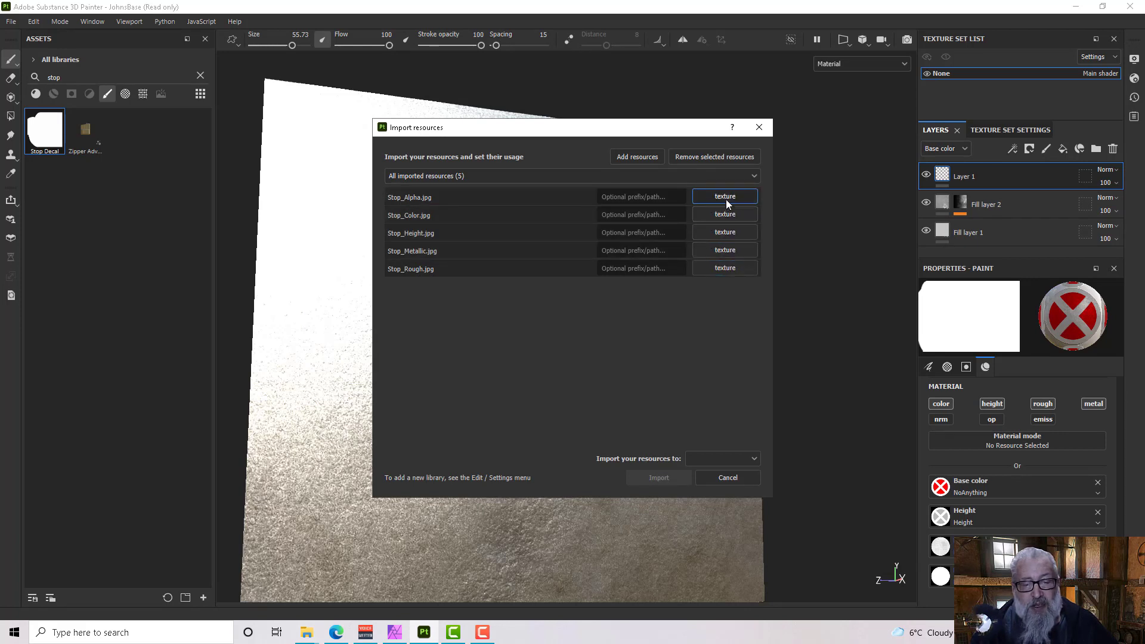
- Set the usage of Stop_Alpha to alpha, and that of Stop_Color, Stop_Height, Stop_Metallic and Stop_Rough to texture
{"action": "left_click", "coordinate": [725, 200]}
{"action": "left_click", "coordinate": [745, 210]}
{"action": "left_click", "coordinate": [733, 217]}
{"action": "left_click", "coordinate": [578, 312]}
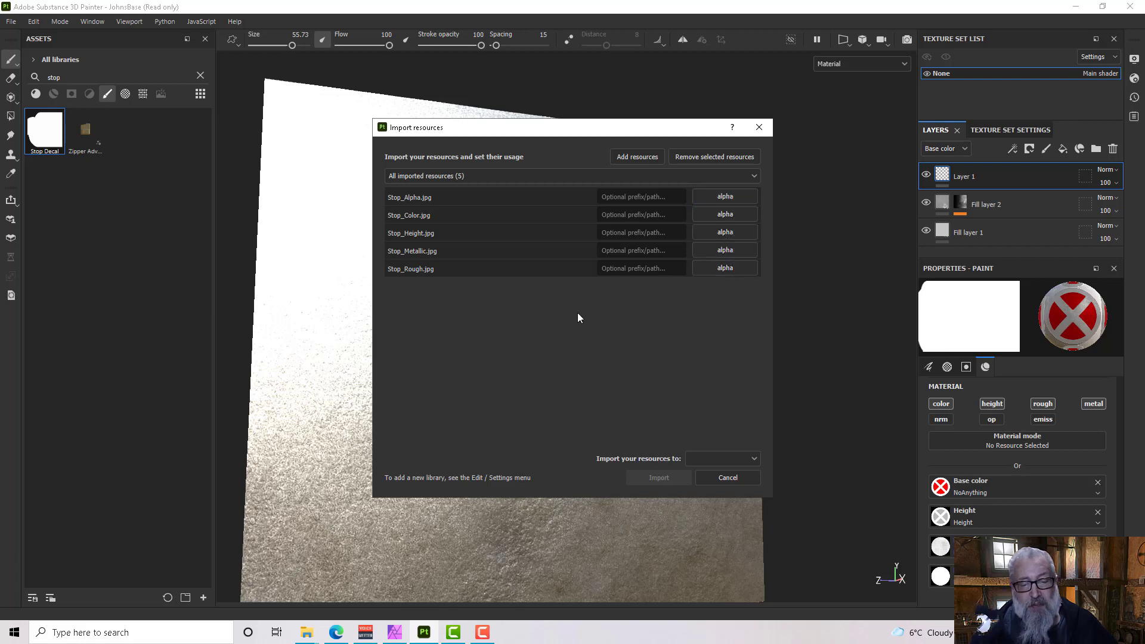
{"action": "left_click_drag", "start_coordinate": [535, 213], "coordinate": [549, 265]}
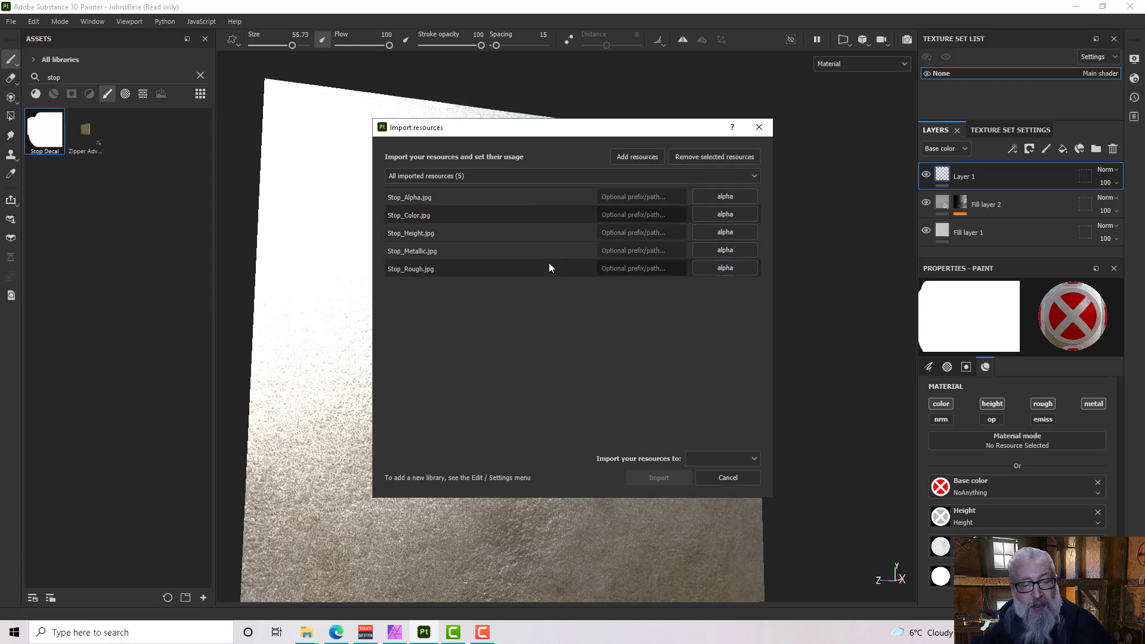
{"action": "left_click", "coordinate": [726, 216]}
{"action": "left_click", "coordinate": [746, 263]}
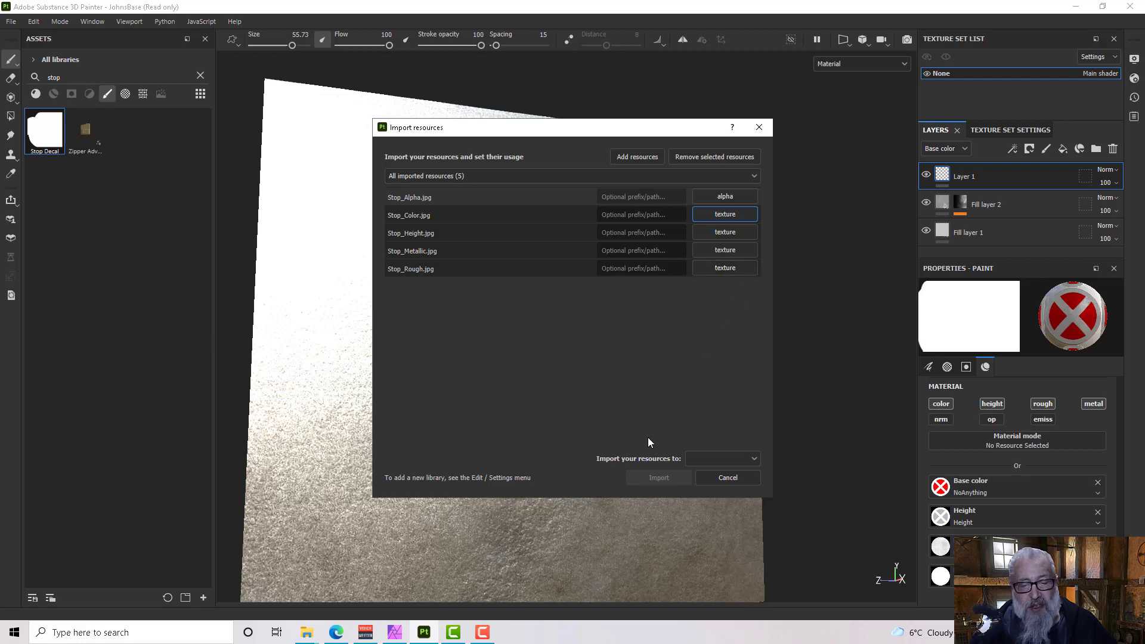
- Import the five Stop resources into the library 'your_assets'
{"action": "left_click", "coordinate": [736, 458]}
{"action": "left_click", "coordinate": [722, 494]}
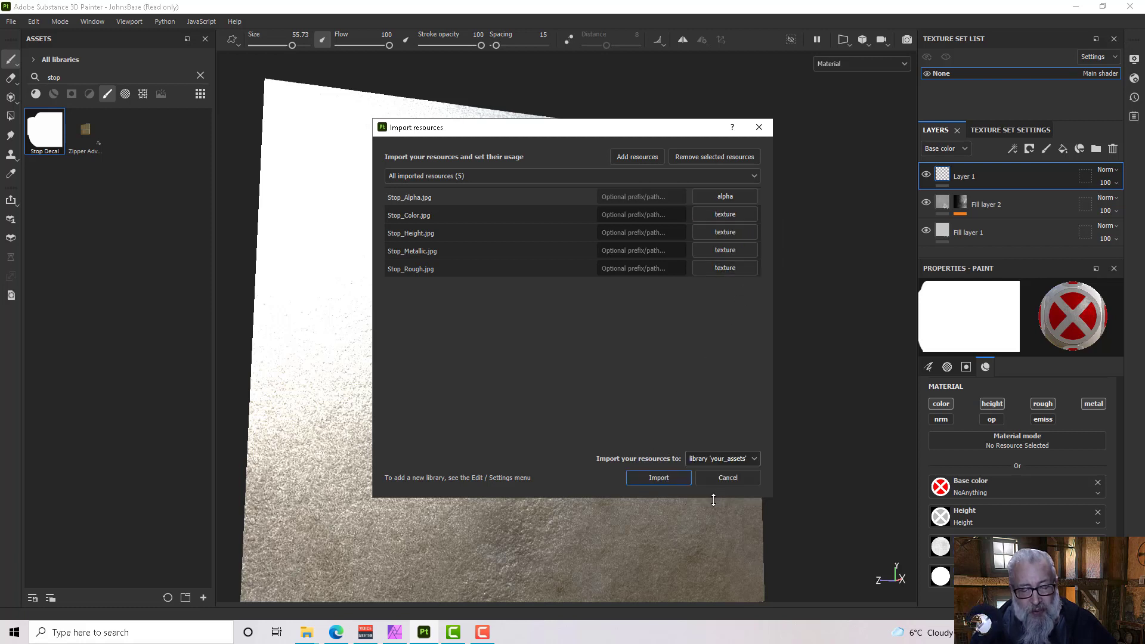
{"action": "left_click", "coordinate": [675, 477]}
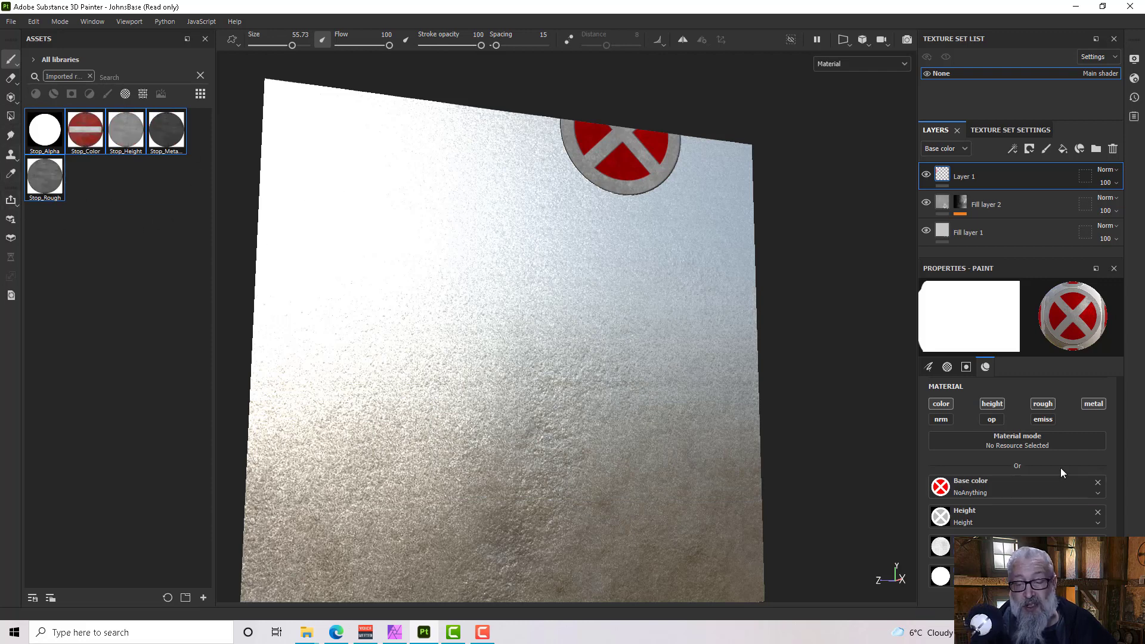
- Replace the paint brush's alpha with Stop_Alpha
{"action": "scroll", "coordinate": [1128, 413], "scroll_direction": "up", "scroll_amount": 10}
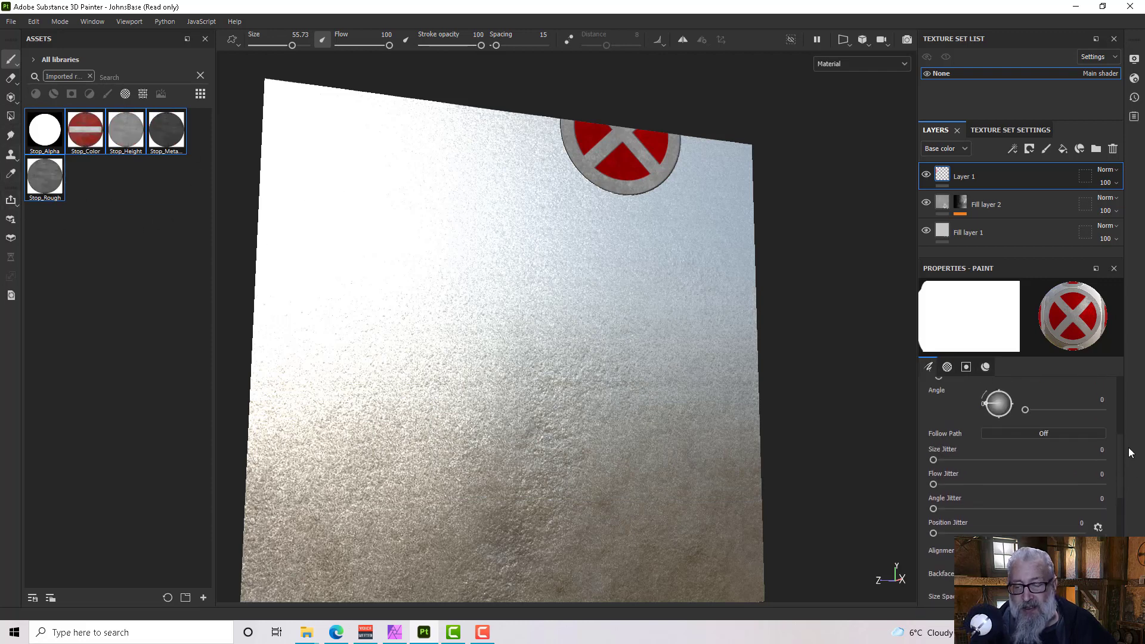
{"action": "left_click", "coordinate": [947, 366]}
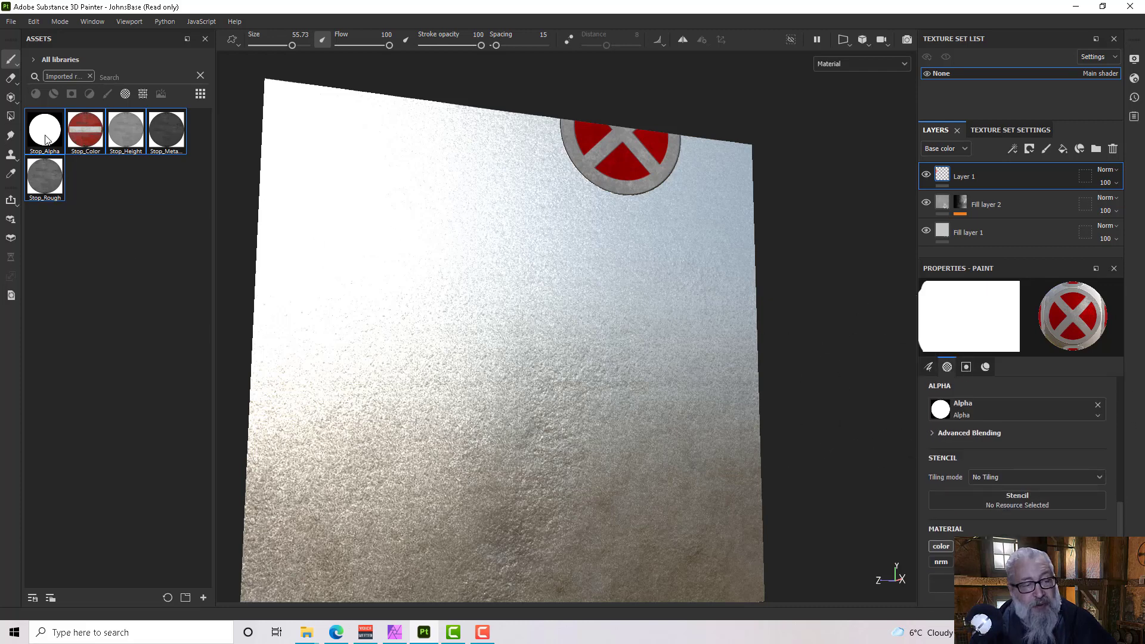
{"action": "left_click_drag", "start_coordinate": [45, 130], "coordinate": [946, 410]}
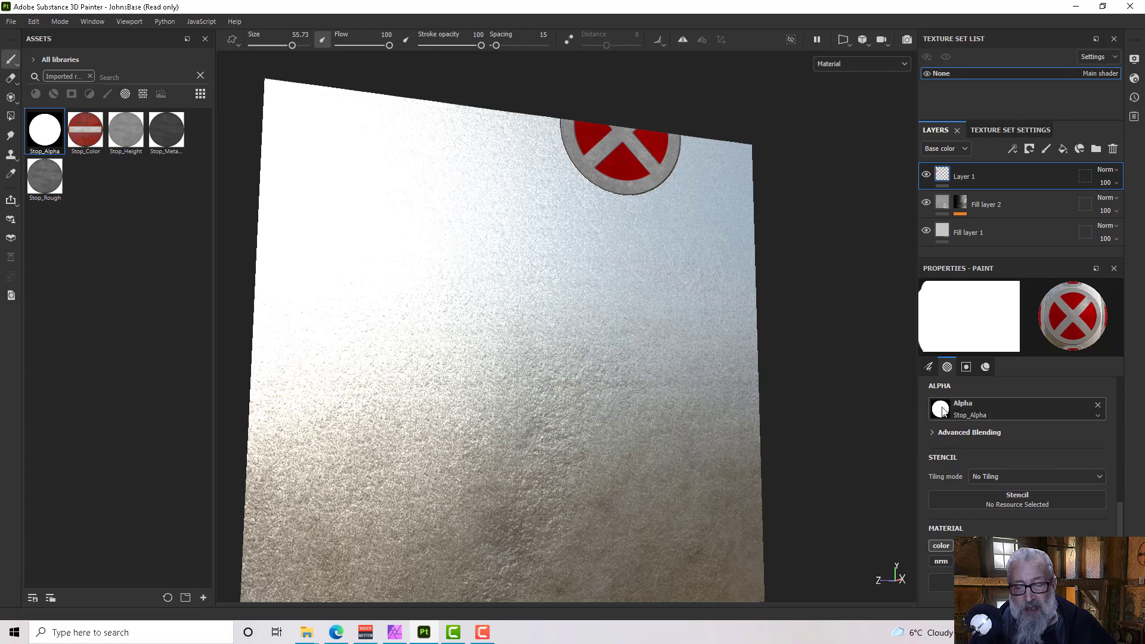
- Assign Stop_Color, Stop_Height, Stop_Metallic and Stop_Rough to the brush's base color, height, metallic and roughness channels
{"action": "left_click", "coordinate": [75, 126]}
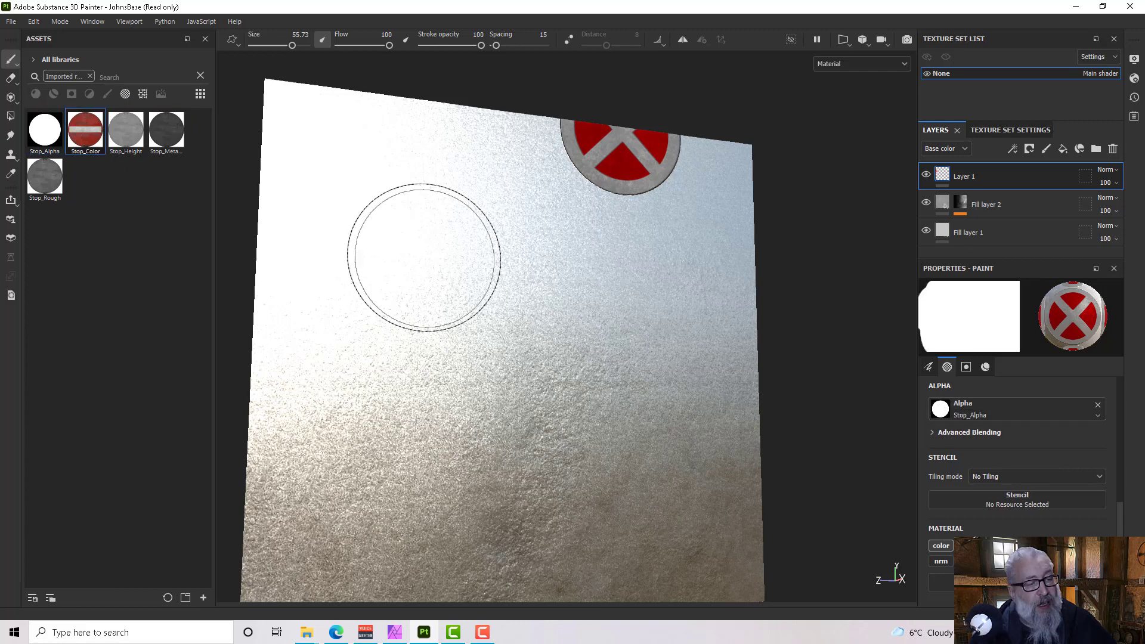
{"action": "left_click", "coordinate": [986, 367]}
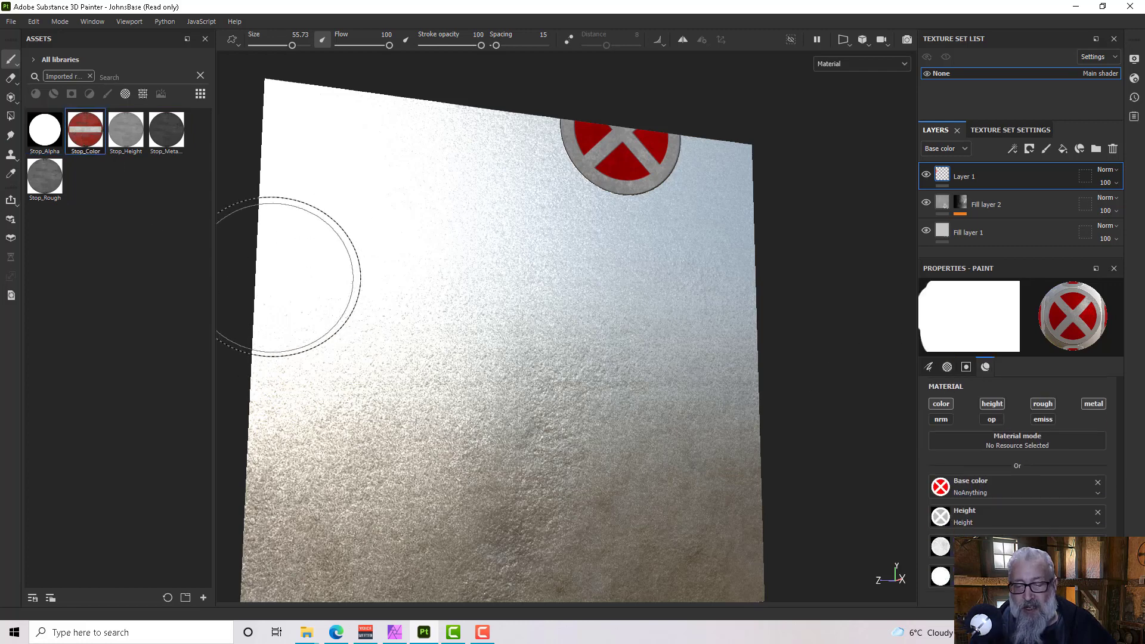
{"action": "left_click_drag", "start_coordinate": [98, 145], "coordinate": [1008, 490]}
{"action": "left_click_drag", "start_coordinate": [127, 133], "coordinate": [958, 517]}
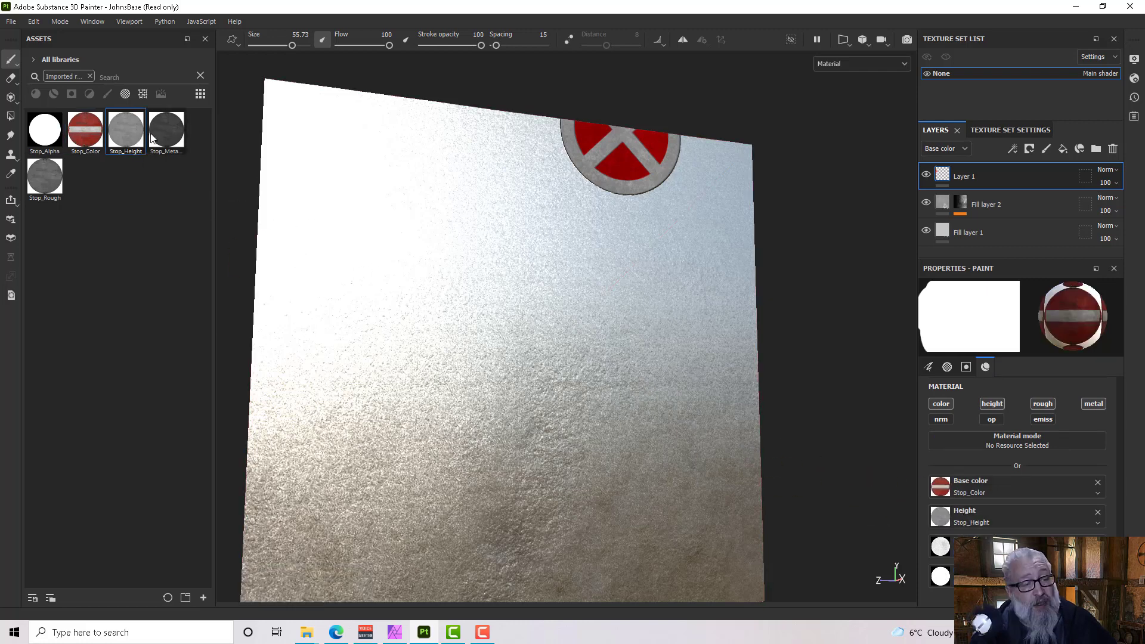
{"action": "left_click_drag", "start_coordinate": [158, 135], "coordinate": [942, 576]}
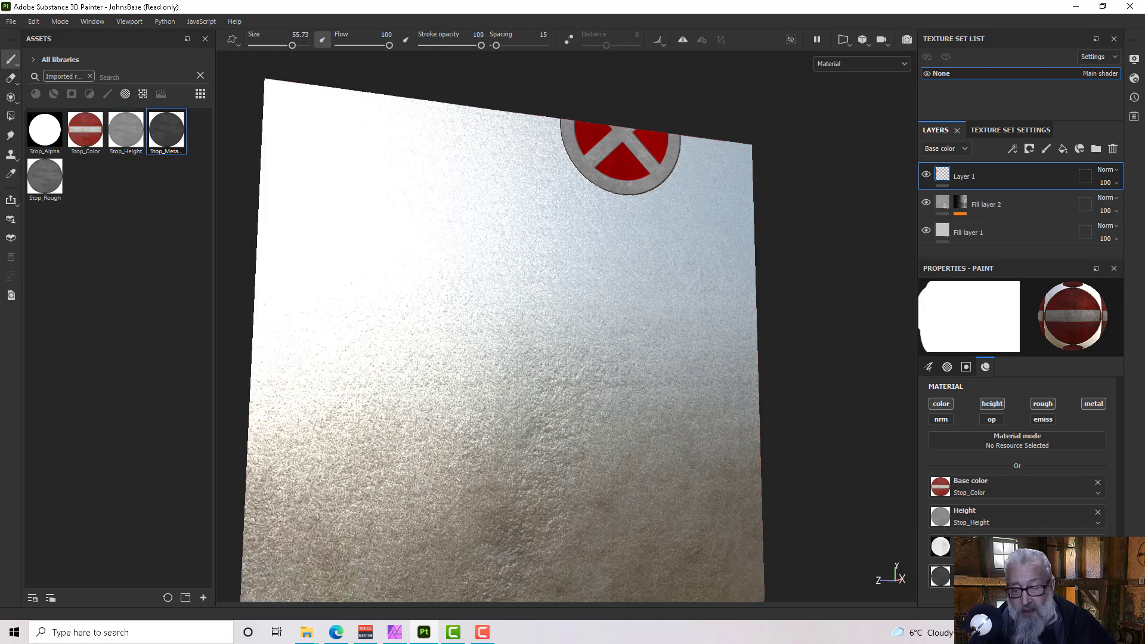
{"action": "left_click_drag", "start_coordinate": [44, 176], "coordinate": [941, 546]}
- Stamp the no-entry sign once near the middle of the metal plane and inspect its surface detail up close
{"action": "left_click", "coordinate": [528, 343]}
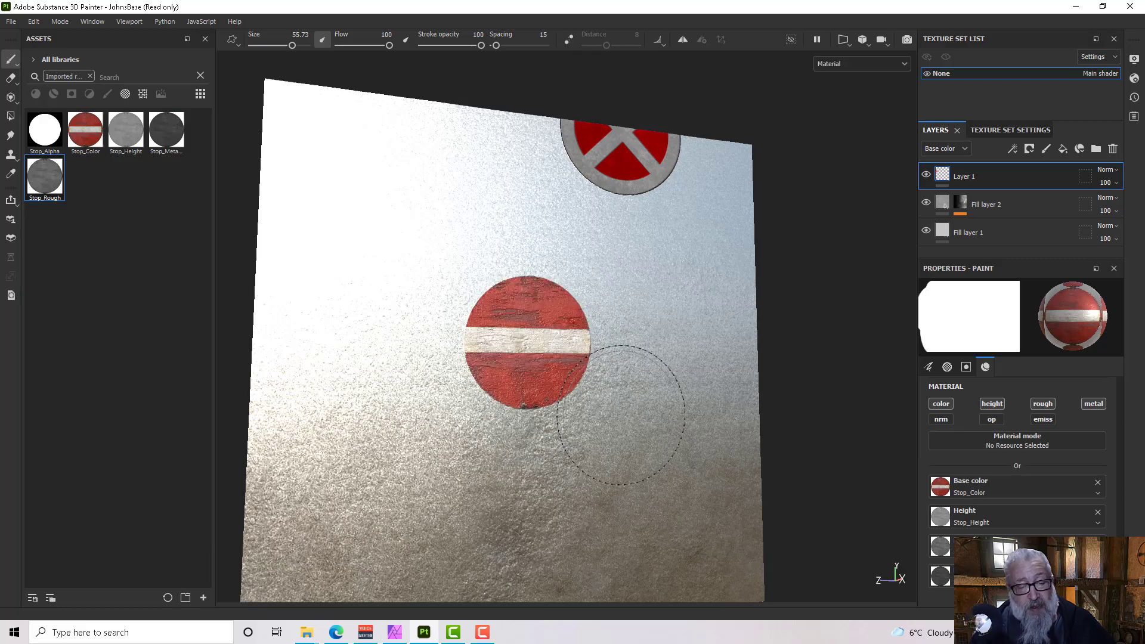
{"action": "mouse_move", "coordinate": [610, 412]}
{"action": "left_mouse_down", "text": "alt"}
{"action": "mouse_move", "coordinate": [675, 425]}
{"action": "mouse_move", "coordinate": [661, 423]}
{"action": "left_mouse_up", "text": "alt"}
{"action": "scroll", "coordinate": [540, 341], "scroll_direction": "up", "scroll_amount": 5}
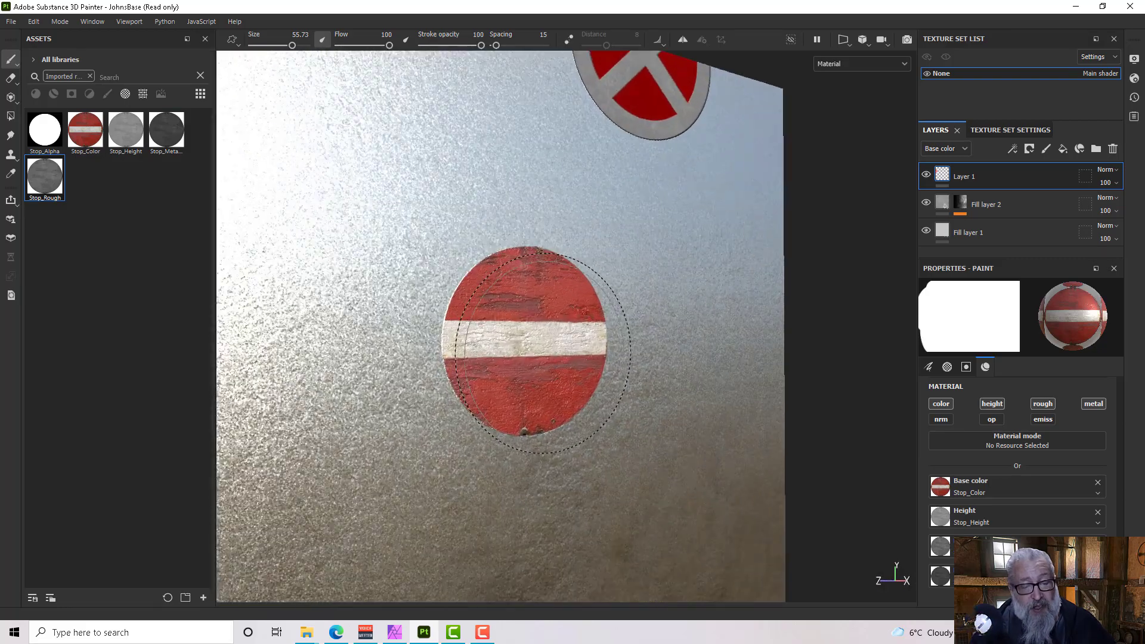
{"action": "scroll", "coordinate": [530, 355], "scroll_direction": "up", "scroll_amount": 2}
{"action": "mouse_move", "coordinate": [530, 352]}
{"action": "left_mouse_down", "text": "alt"}
{"action": "mouse_move", "coordinate": [448, 298]}
{"action": "mouse_move", "coordinate": [343, 356]}
{"action": "mouse_move", "coordinate": [486, 376]}
{"action": "left_mouse_up", "text": "alt"}
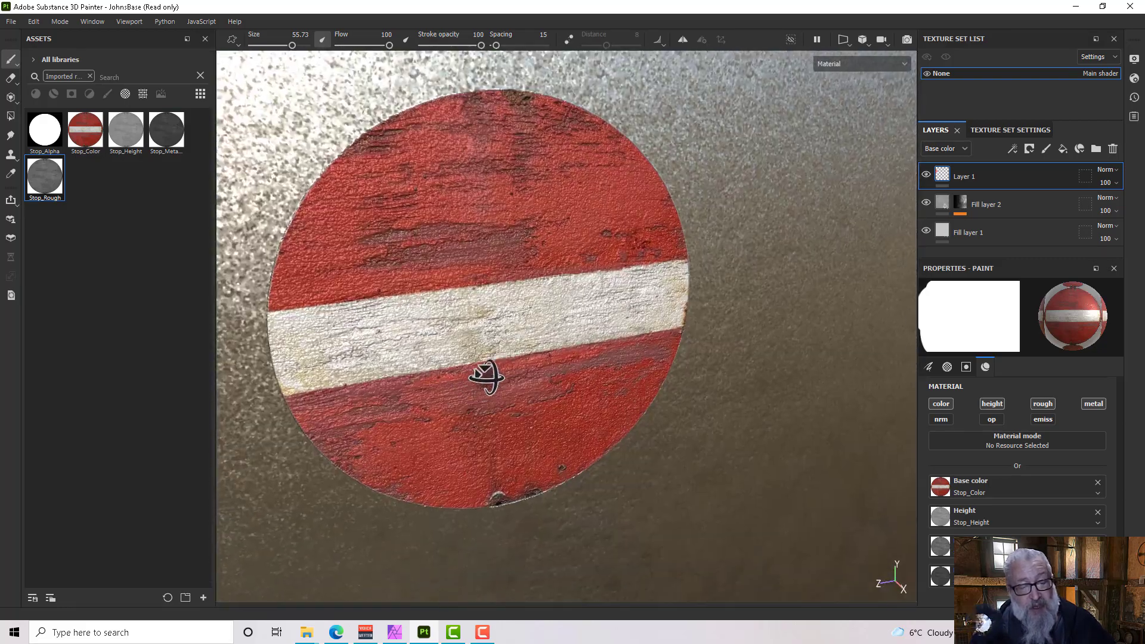
{"action": "scroll", "coordinate": [666, 347], "scroll_direction": "down", "scroll_amount": 2}
{"action": "left_click_drag", "start_coordinate": [669, 352], "coordinate": [635, 312], "text": "alt"}
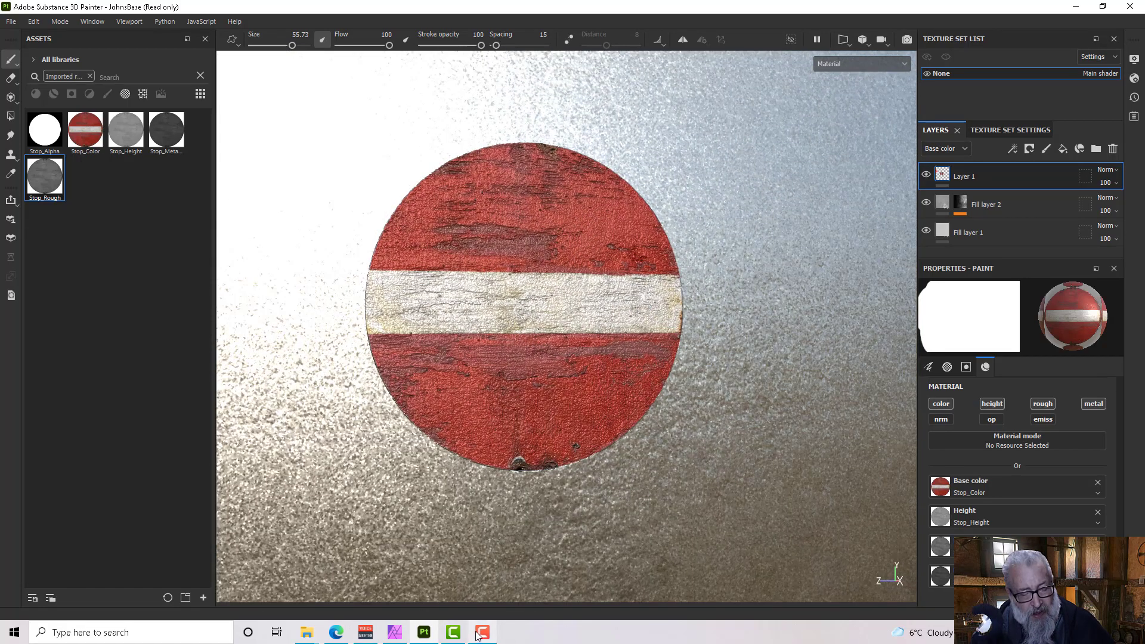
- Switch to Affinity Photo and review the Stop decal's layer stack, selecting the Stop_Alpha layer
{"action": "left_click", "coordinate": [395, 632]}
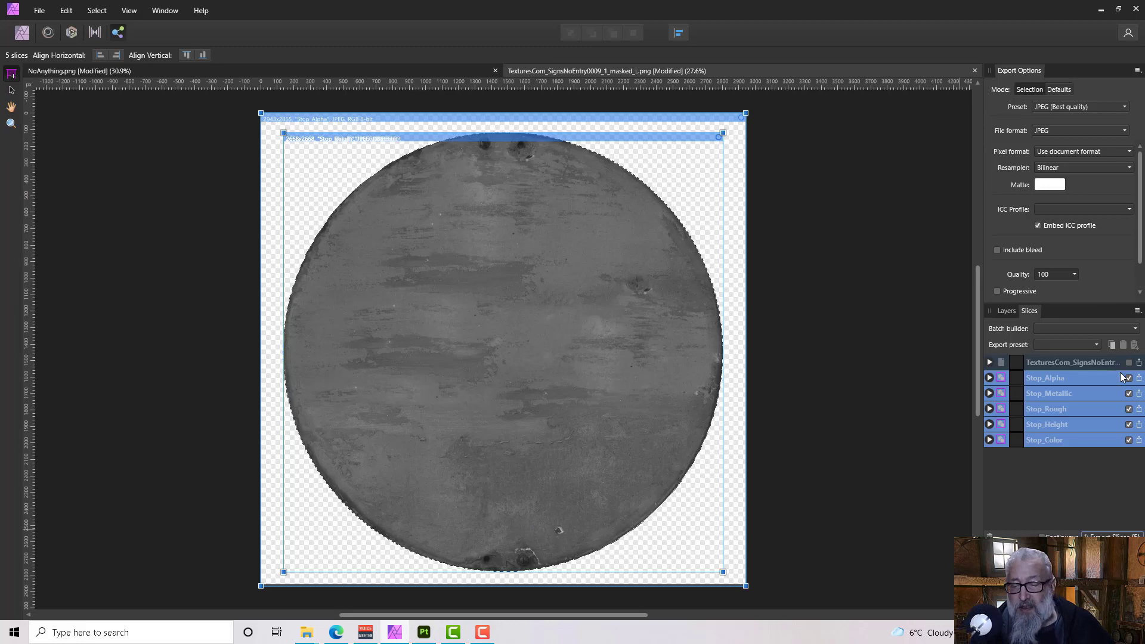
{"action": "left_click", "coordinate": [1006, 311]}
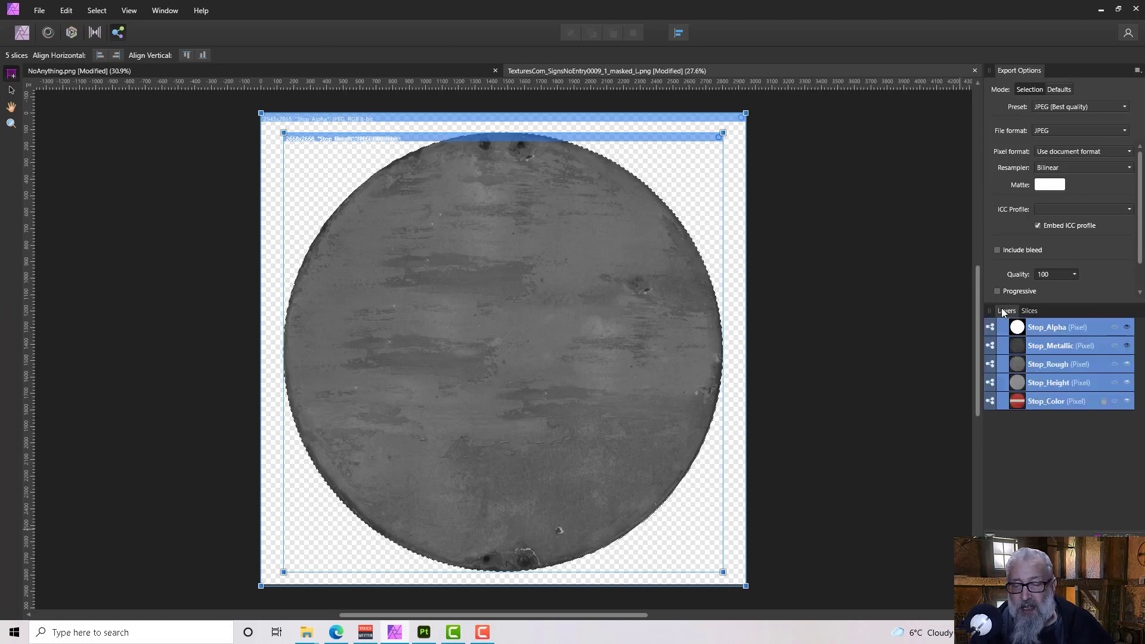
{"action": "left_click", "coordinate": [1135, 330]}
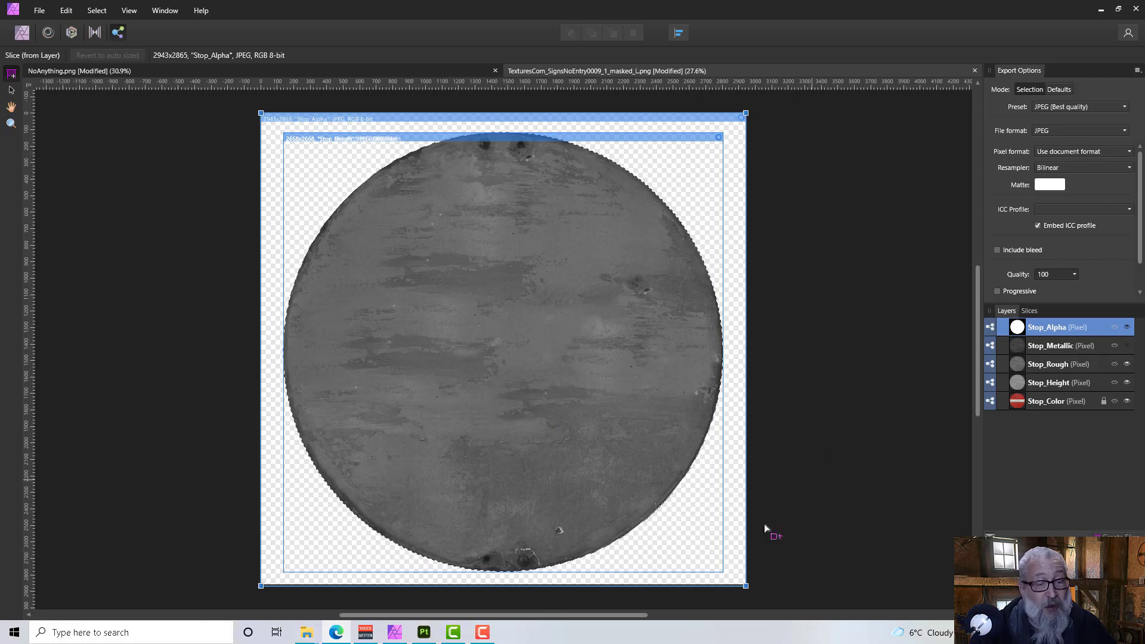
- Return to Substance 3D Painter and examine the stamped no-entry sign from several angles and distances
{"action": "mouse_move", "coordinate": [481, 636]}
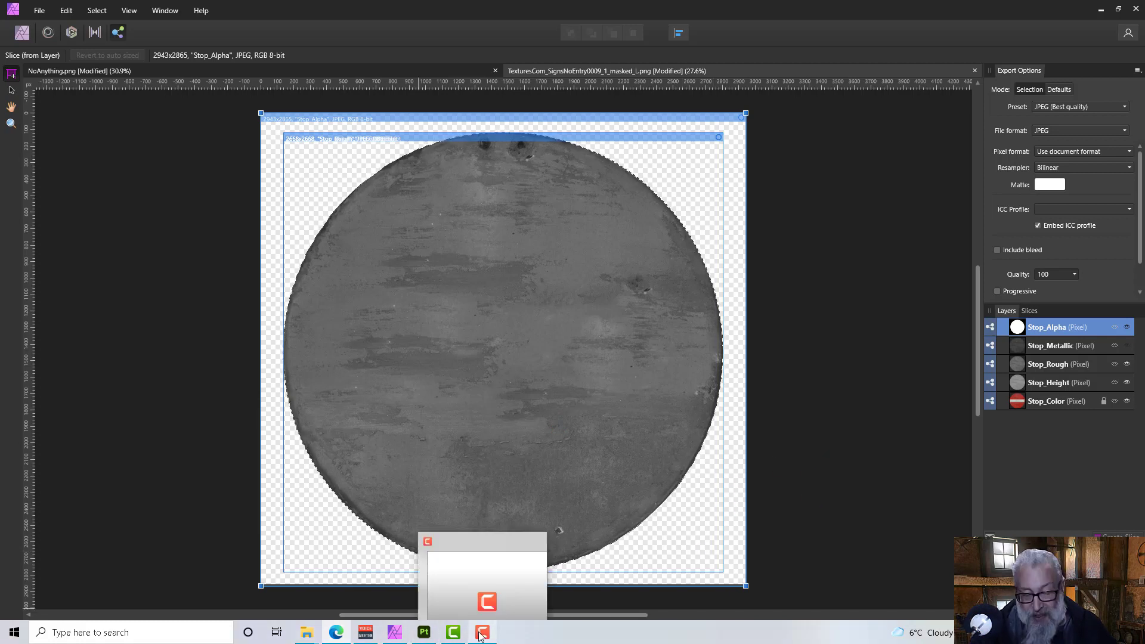
{"action": "left_click", "coordinate": [424, 633]}
{"action": "mouse_move", "coordinate": [420, 573]}
{"action": "left_mouse_down", "text": "alt"}
{"action": "mouse_move", "coordinate": [550, 455]}
{"action": "mouse_move", "coordinate": [593, 453]}
{"action": "mouse_move", "coordinate": [319, 378]}
{"action": "mouse_move", "coordinate": [447, 435]}
{"action": "mouse_move", "coordinate": [546, 447]}
{"action": "mouse_move", "coordinate": [440, 398]}
{"action": "mouse_move", "coordinate": [314, 411]}
{"action": "mouse_move", "coordinate": [555, 439]}
{"action": "mouse_move", "coordinate": [537, 388]}
{"action": "mouse_move", "coordinate": [448, 335]}
{"action": "mouse_move", "coordinate": [583, 540]}
{"action": "mouse_move", "coordinate": [744, 360]}
{"action": "mouse_move", "coordinate": [634, 412]}
{"action": "mouse_move", "coordinate": [476, 447]}
{"action": "mouse_move", "coordinate": [404, 440]}
{"action": "mouse_move", "coordinate": [511, 486]}
{"action": "mouse_move", "coordinate": [620, 388]}
{"action": "left_mouse_up", "text": "alt"}
{"action": "scroll", "coordinate": [549, 446], "scroll_direction": "up", "scroll_amount": 5}
{"action": "scroll", "coordinate": [500, 381], "scroll_direction": "up", "scroll_amount": 5}
{"action": "scroll", "coordinate": [500, 382], "scroll_direction": "down", "scroll_amount": 5}
{"action": "scroll", "coordinate": [623, 453], "scroll_direction": "down", "scroll_amount": 8}
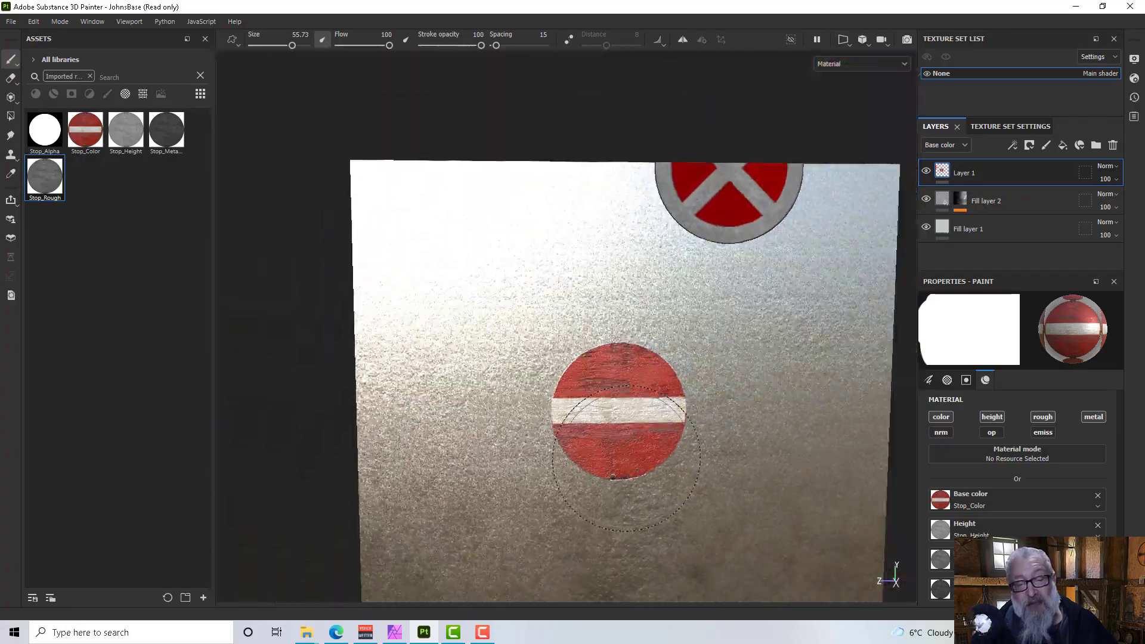
{"action": "left_click_drag", "start_coordinate": [623, 453], "coordinate": [540, 412], "text": "alt"}
{"action": "scroll", "coordinate": [690, 410], "scroll_direction": "up", "scroll_amount": 10}
{"action": "scroll", "coordinate": [540, 412], "scroll_direction": "down", "scroll_amount": 5}
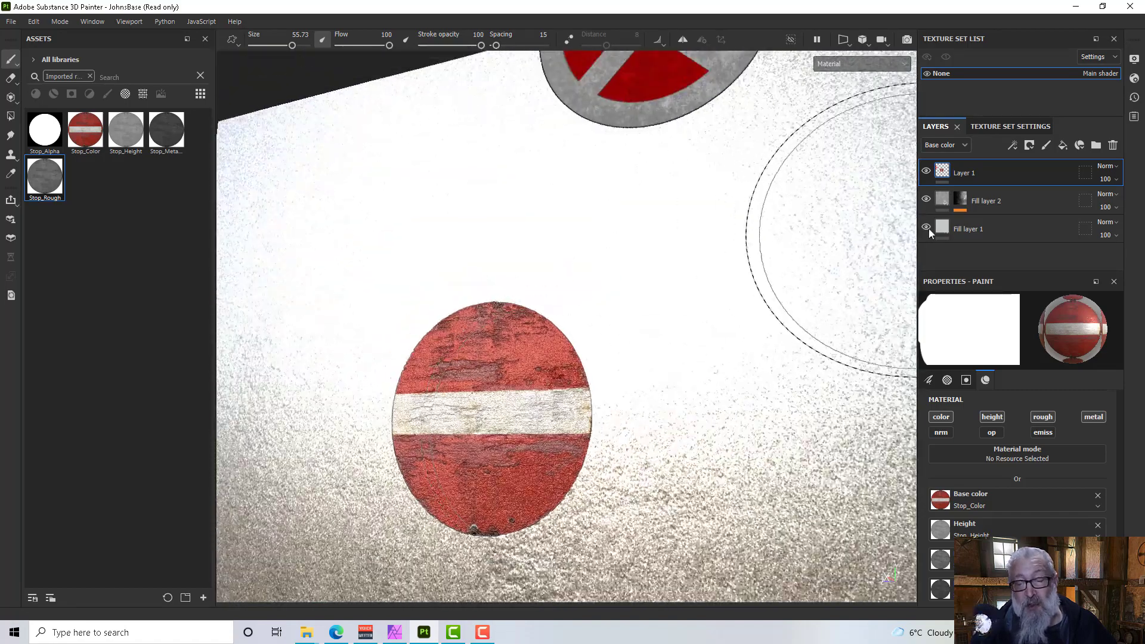
- Clear the imported-resources filter, show all base materials and apply Concrete Simple to Fill layer 1
{"action": "left_click", "coordinate": [993, 232]}
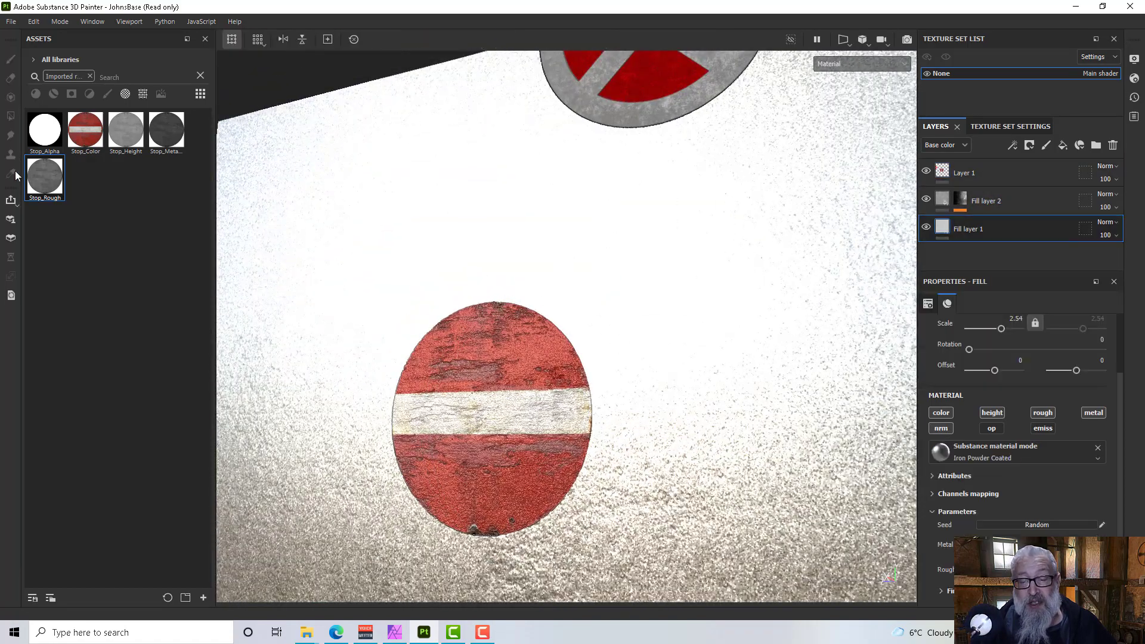
{"action": "left_click", "coordinate": [36, 94]}
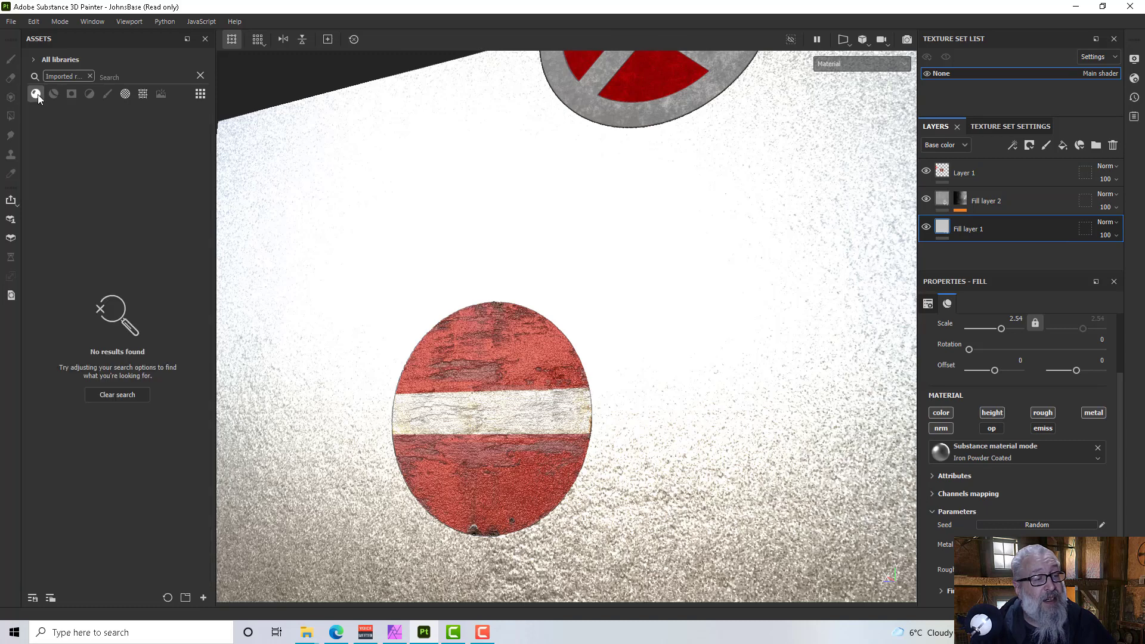
{"action": "left_click", "coordinate": [90, 75]}
{"action": "left_click", "coordinate": [126, 274]}
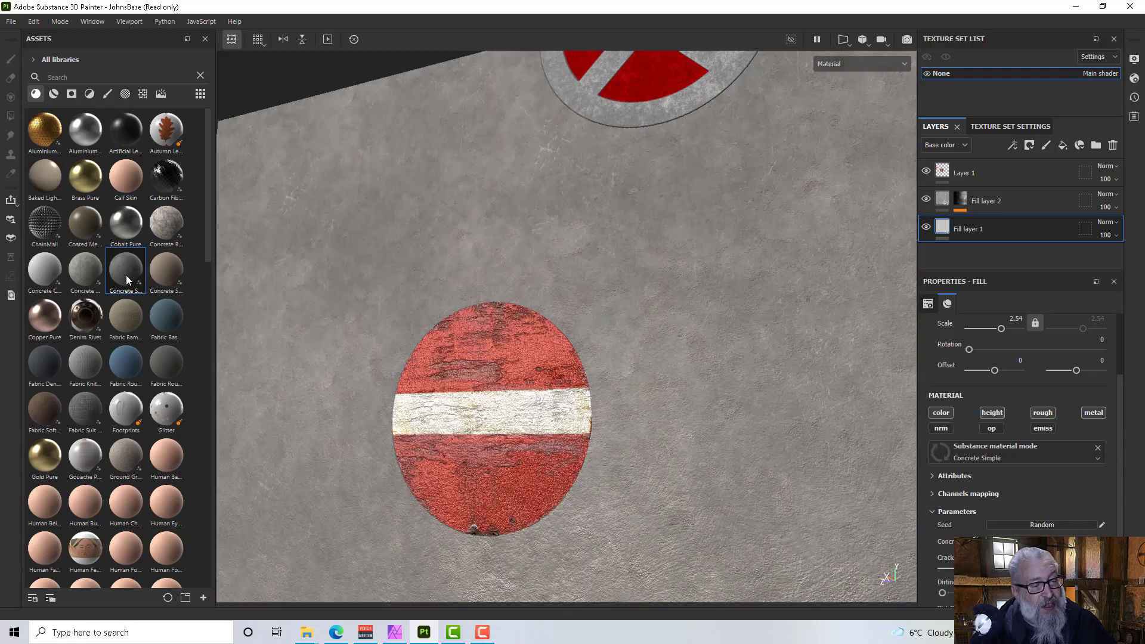
{"action": "left_click_drag", "start_coordinate": [710, 423], "coordinate": [842, 431], "text": "alt"}
- Replace the material of Fill layer 2 with Concrete Smooth
{"action": "left_click", "coordinate": [1028, 209]}
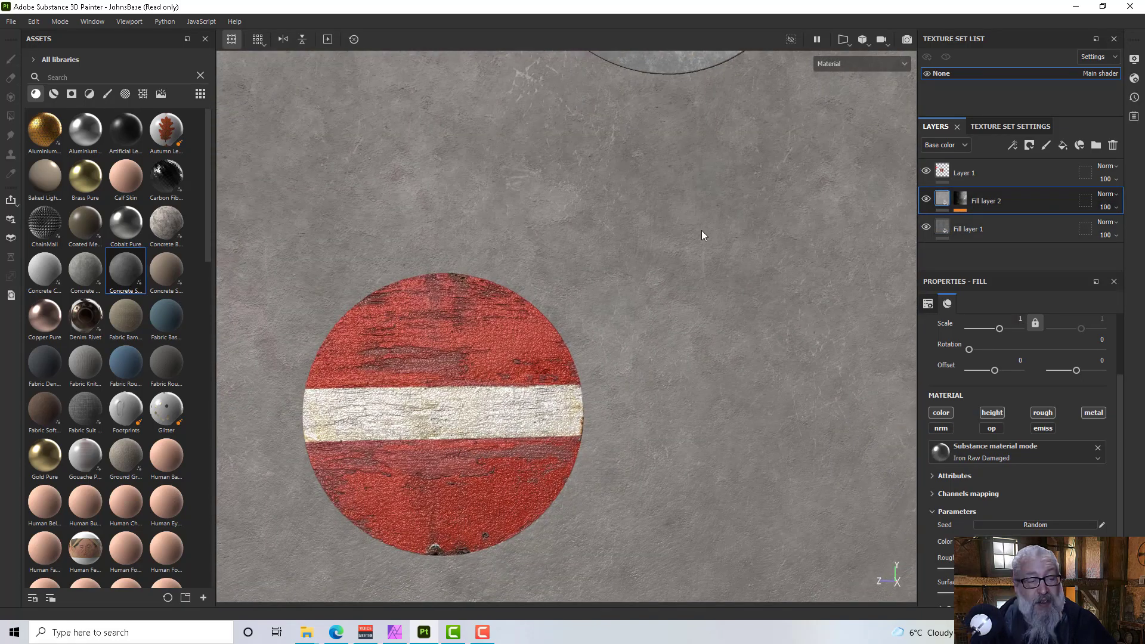
{"action": "scroll", "coordinate": [997, 514], "scroll_direction": "down", "scroll_amount": 2}
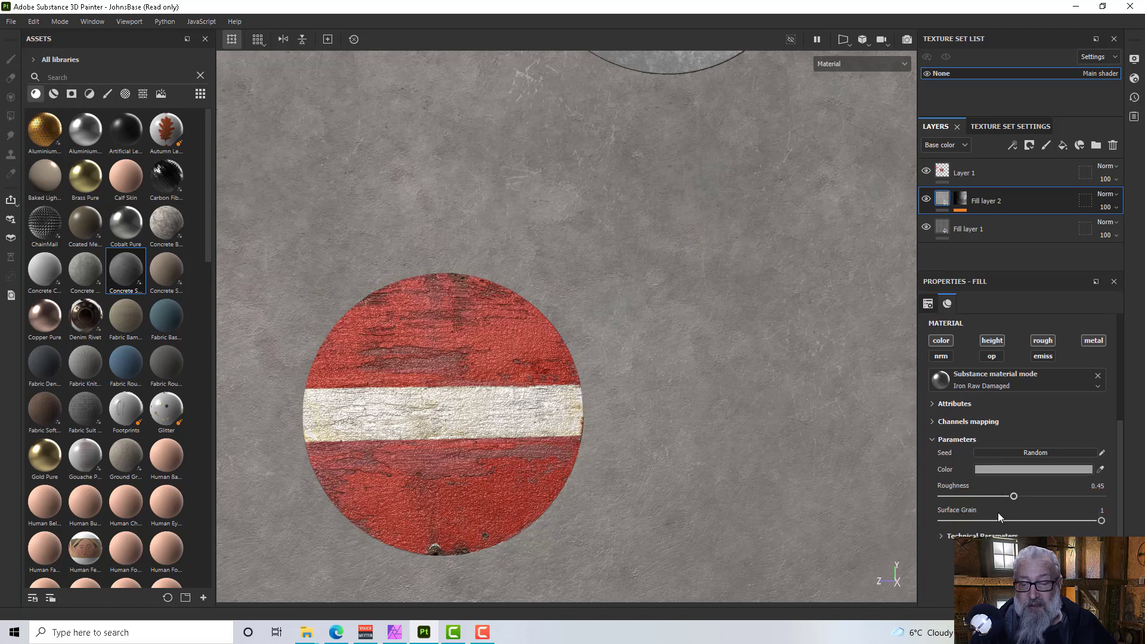
{"action": "left_click", "coordinate": [167, 271]}
{"action": "scroll", "coordinate": [753, 430], "scroll_direction": "down", "scroll_amount": 3}
{"action": "scroll", "coordinate": [753, 429], "scroll_direction": "down", "scroll_amount": 3}
{"action": "left_click_drag", "start_coordinate": [747, 429], "coordinate": [715, 408], "text": "alt"}
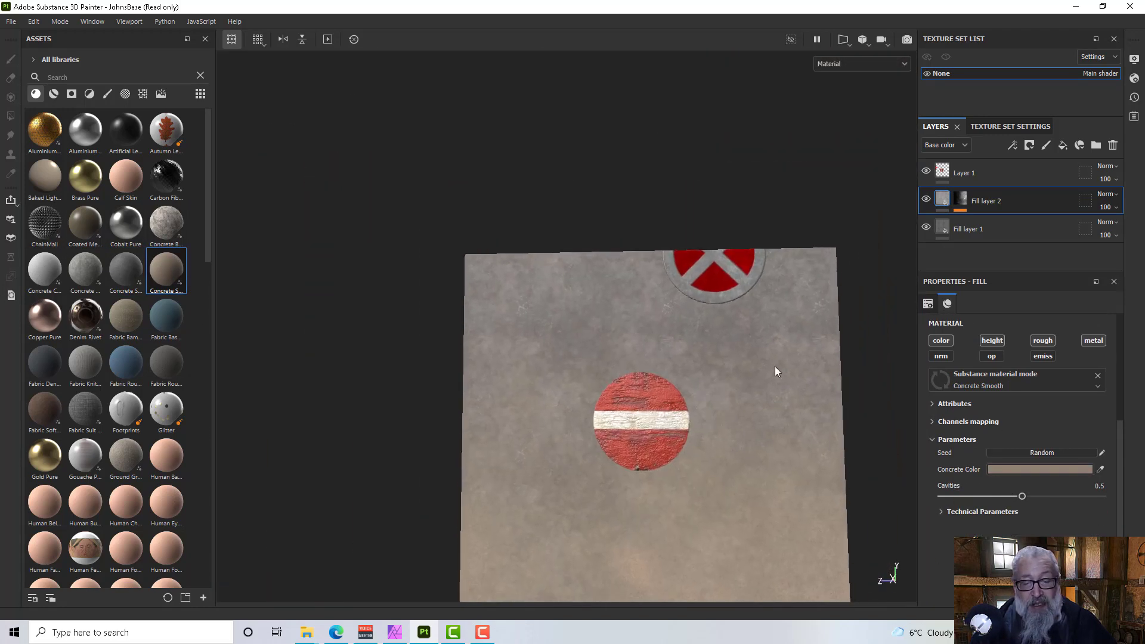
- Erase the red cross sign at the plane's upper edge from Layer 1 with the Eraser at size 10
{"action": "left_click", "coordinate": [965, 170]}
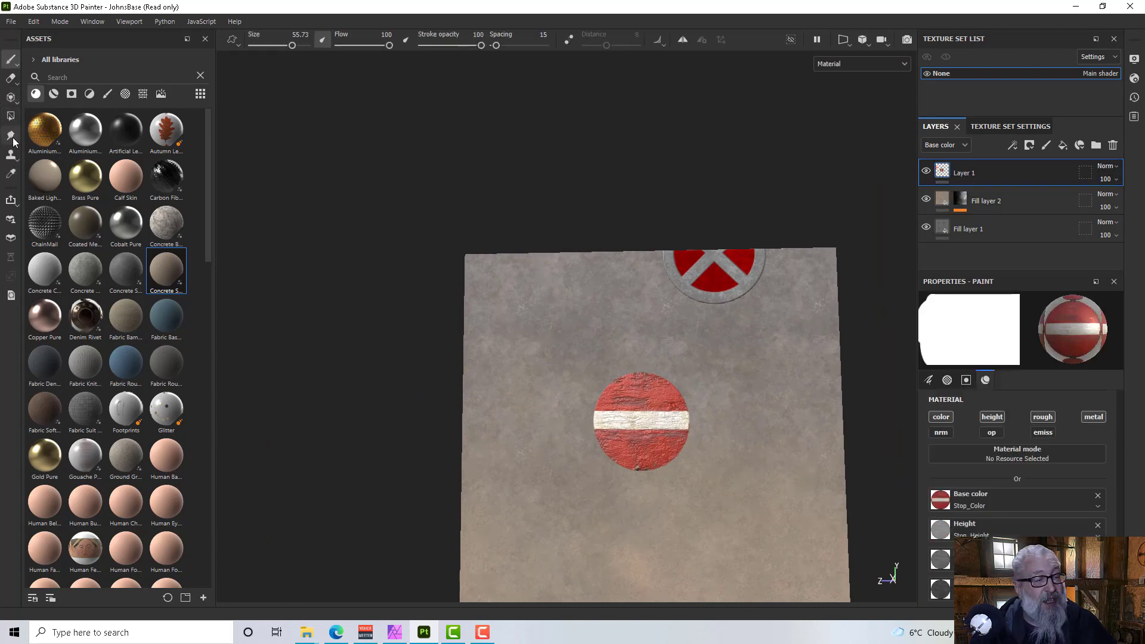
{"action": "left_click", "coordinate": [11, 78]}
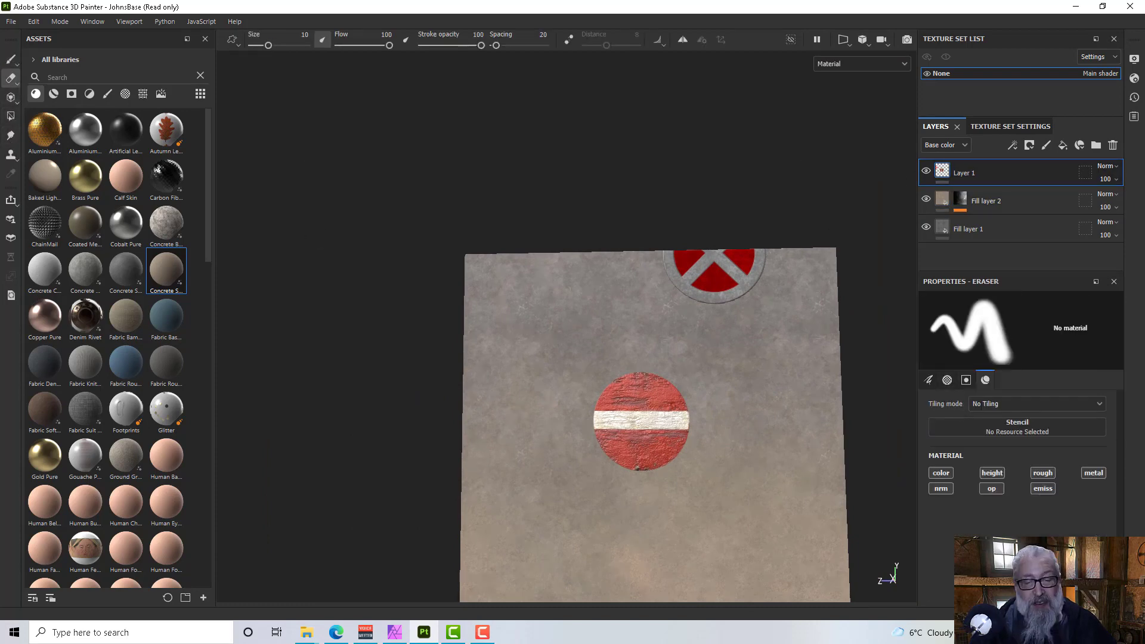
{"action": "mouse_move", "coordinate": [718, 269]}
{"action": "left_mouse_down"}
{"action": "mouse_move", "coordinate": [755, 260]}
{"action": "mouse_move", "coordinate": [646, 272]}
{"action": "left_mouse_up"}
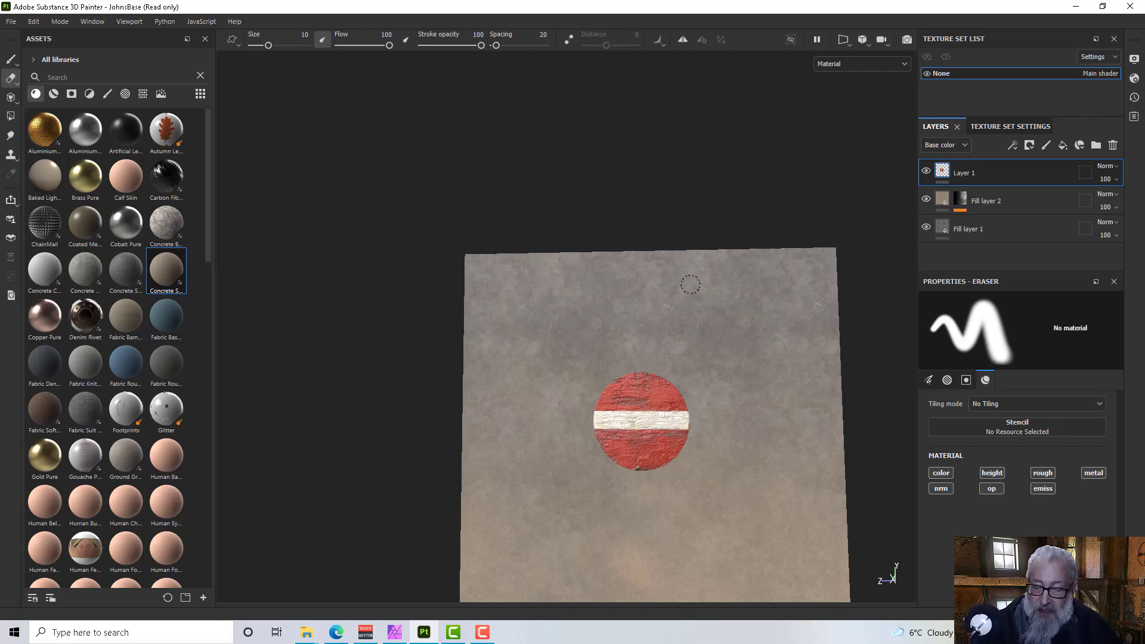
- Examine the no-entry sign's surface detail and edges against the concrete up close from several angles
{"action": "left_click_drag", "start_coordinate": [720, 232], "coordinate": [800, 256], "text": "alt"}
{"action": "middle_click_drag", "start_coordinate": [708, 360], "coordinate": [672, 173], "text": "alt"}
{"action": "scroll", "coordinate": [653, 191], "scroll_direction": "up", "scroll_amount": 5}
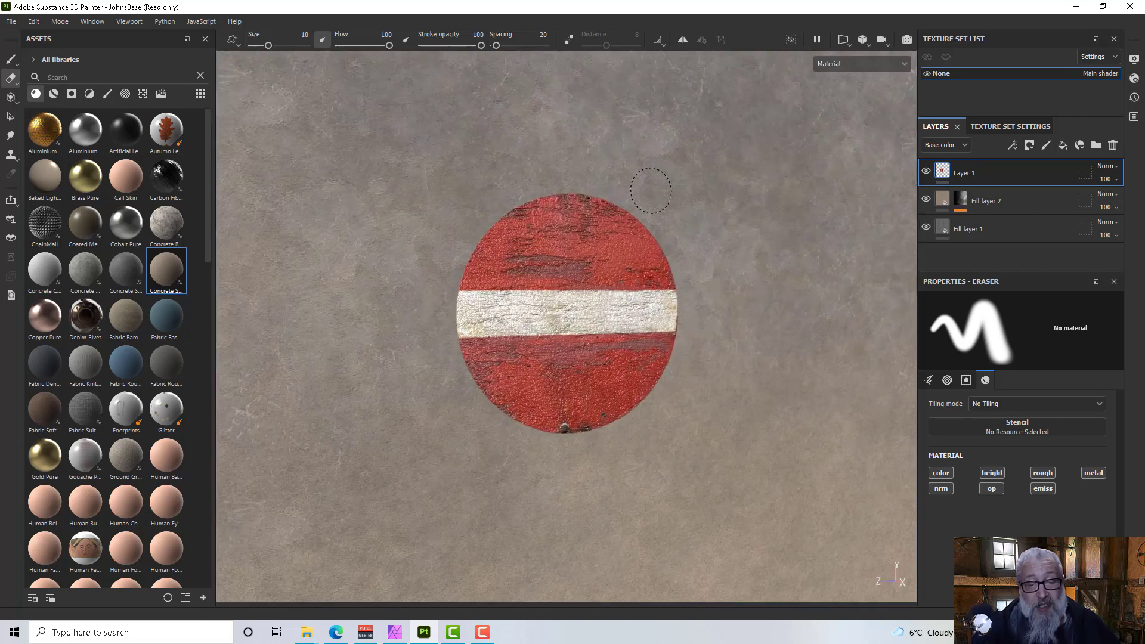
{"action": "scroll", "coordinate": [651, 257], "scroll_direction": "up", "scroll_amount": 2}
{"action": "mouse_move", "coordinate": [629, 292]}
{"action": "left_mouse_down", "text": "alt"}
{"action": "mouse_move", "coordinate": [648, 249]}
{"action": "mouse_move", "coordinate": [680, 224]}
{"action": "mouse_move", "coordinate": [805, 271]}
{"action": "mouse_move", "coordinate": [594, 272]}
{"action": "mouse_move", "coordinate": [346, 248]}
{"action": "mouse_move", "coordinate": [621, 289]}
{"action": "mouse_move", "coordinate": [643, 278]}
{"action": "left_mouse_up", "text": "alt"}
{"action": "scroll", "coordinate": [662, 270], "scroll_direction": "up", "scroll_amount": 3}
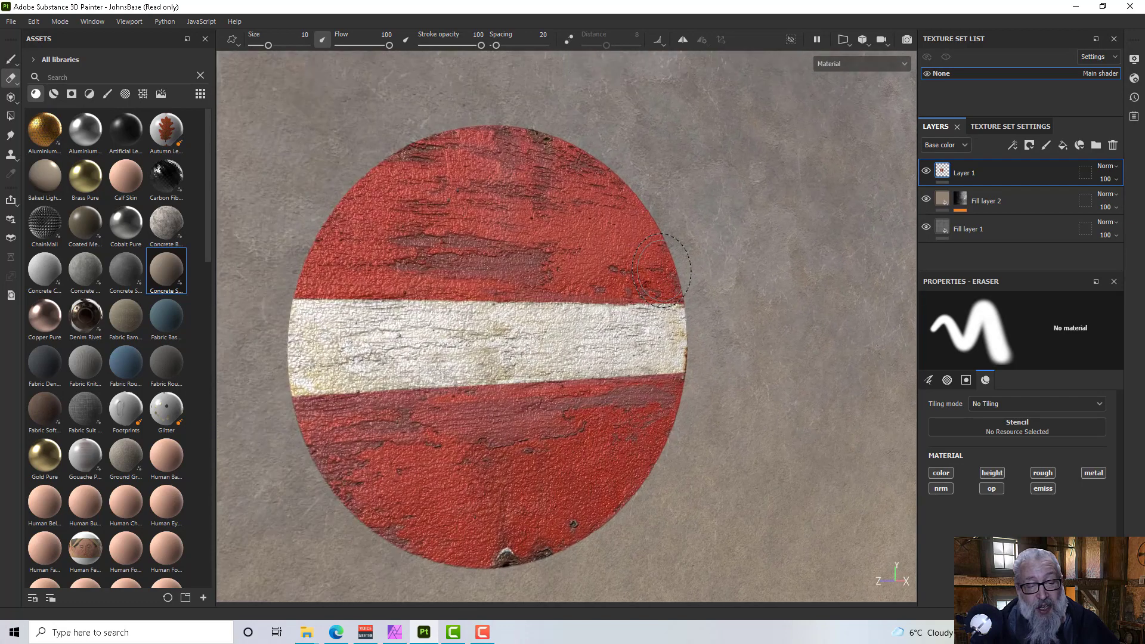
{"action": "middle_click_drag", "start_coordinate": [661, 270], "coordinate": [718, 243], "text": "alt"}
{"action": "left_click_drag", "start_coordinate": [718, 243], "coordinate": [708, 234], "text": "alt"}
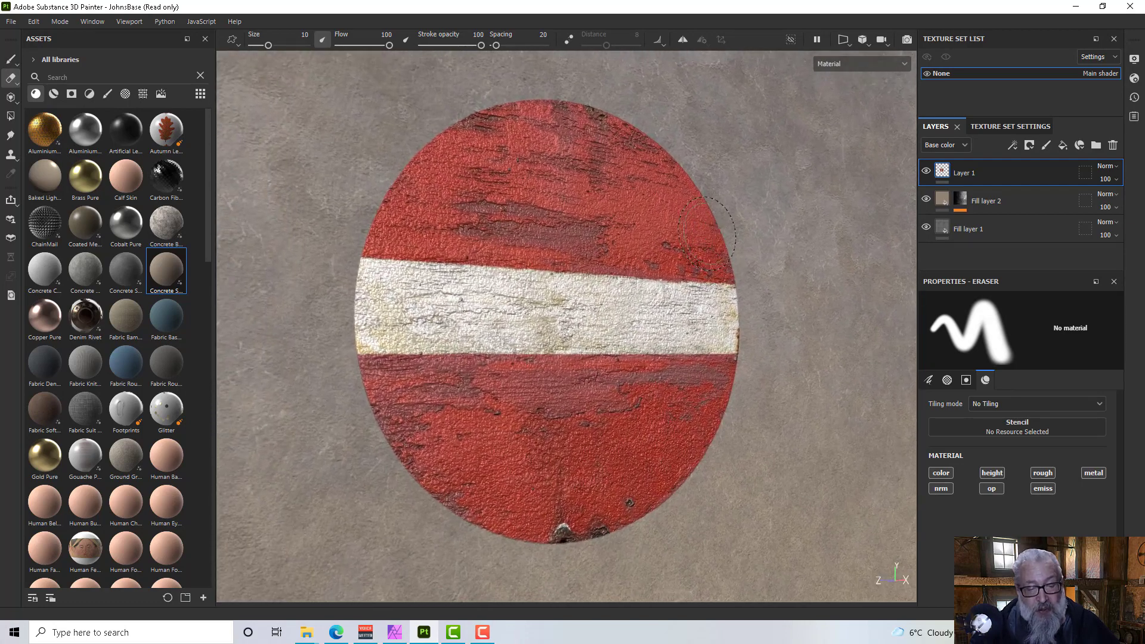